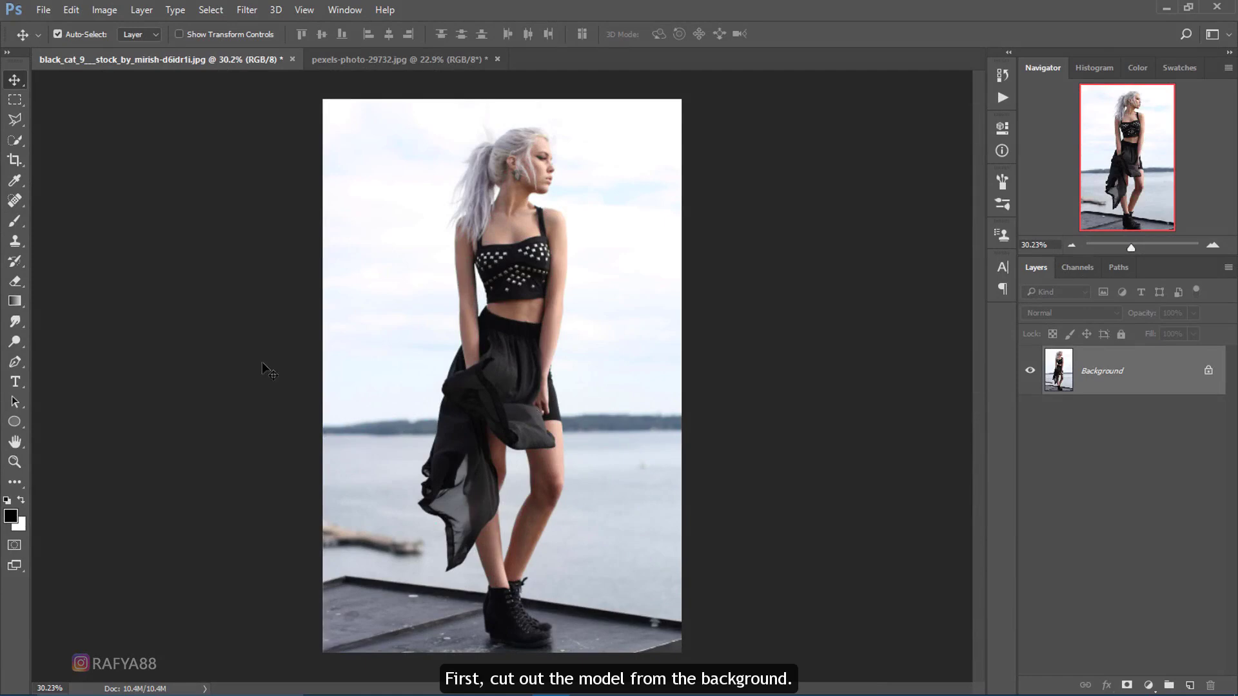
- Switch to the Pen tool and zoom in to frame the model's hair
click(24, 356)
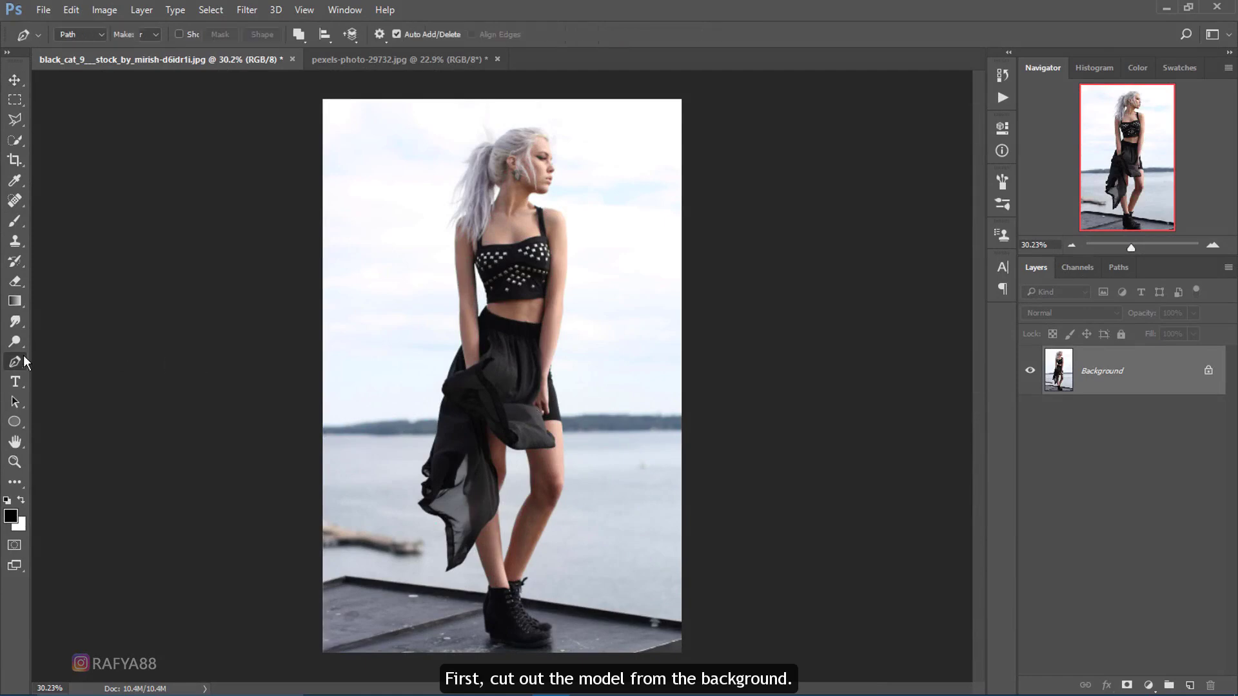
click(1212, 246)
click(1212, 245)
drag(834, 174, 745, 545)
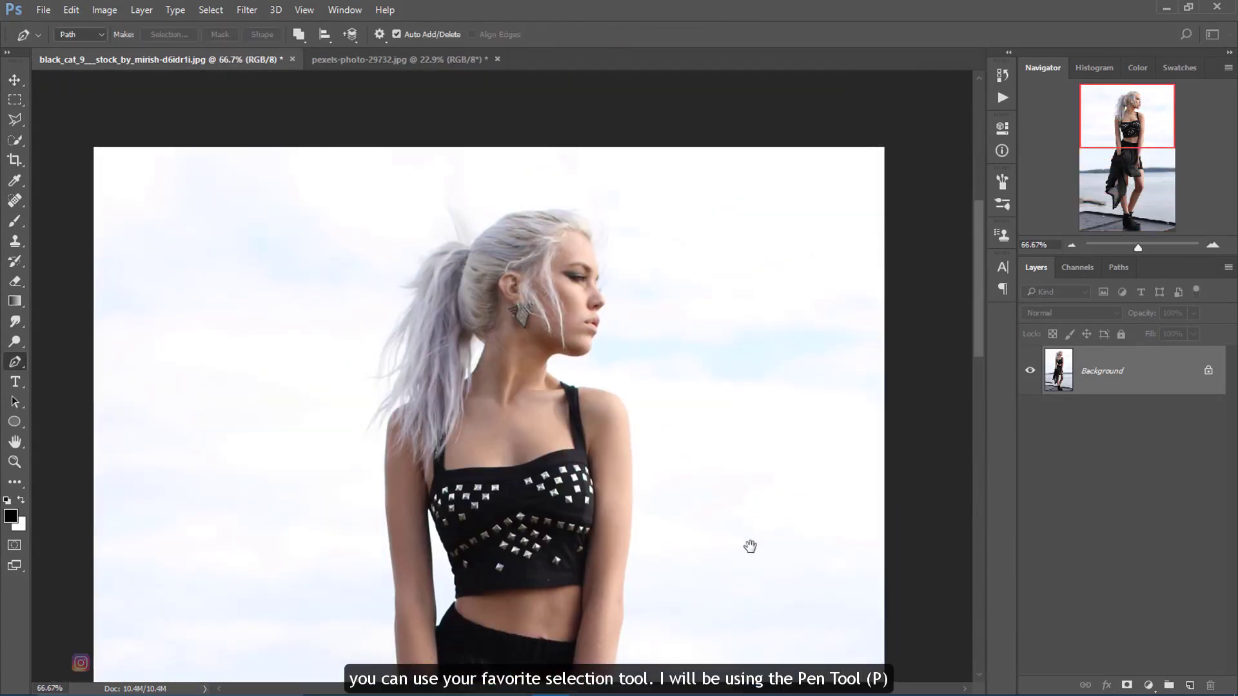
scroll(535, 222, up, 3)
scroll(529, 207, up, 2)
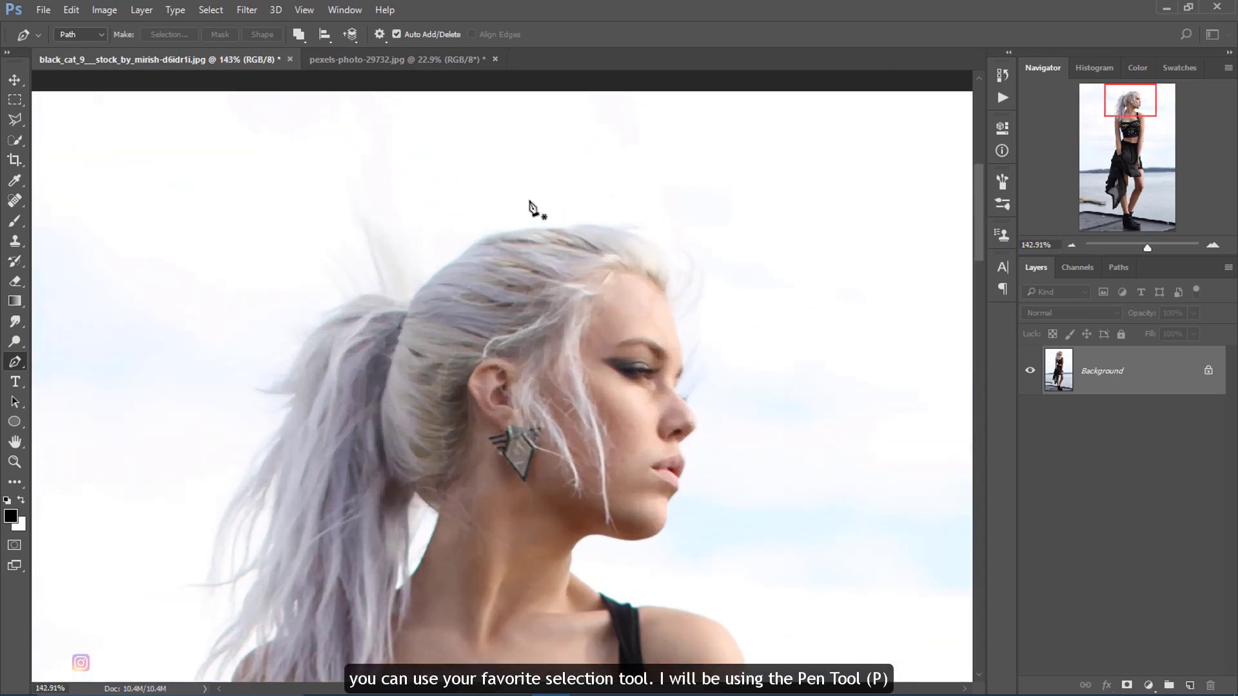
drag(523, 200, 573, 183)
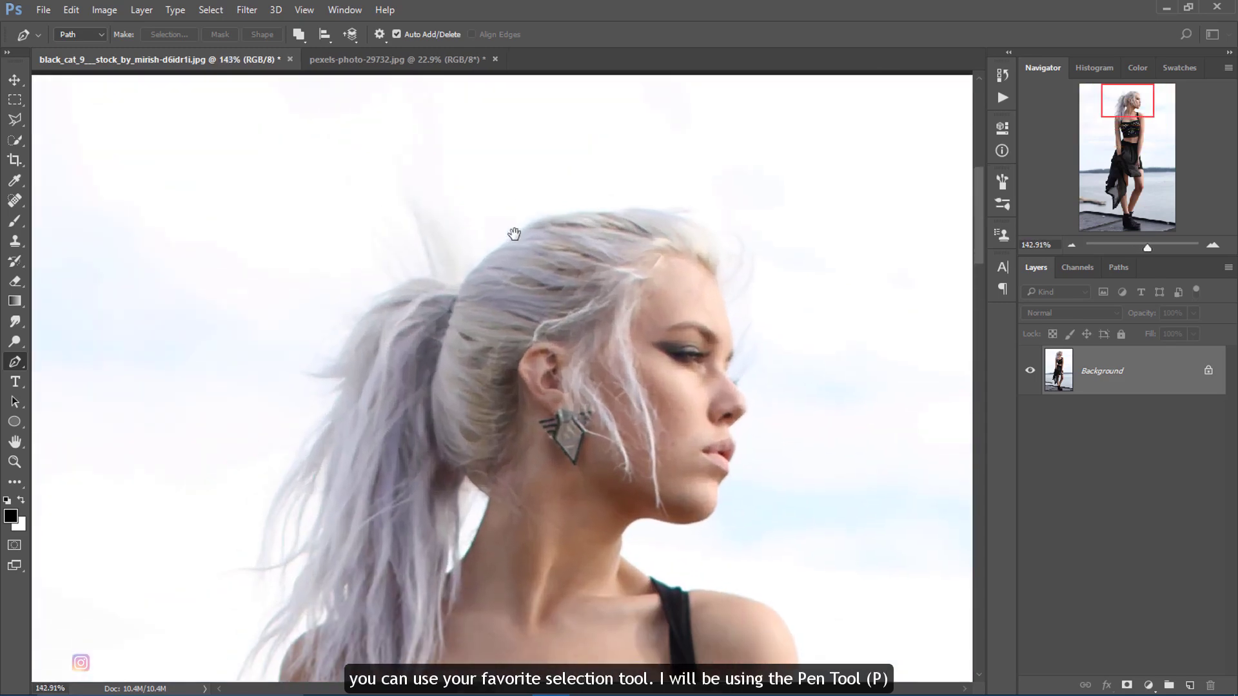
- Trace the outline path from the back of the hair around the model down to her boots
click(455, 294)
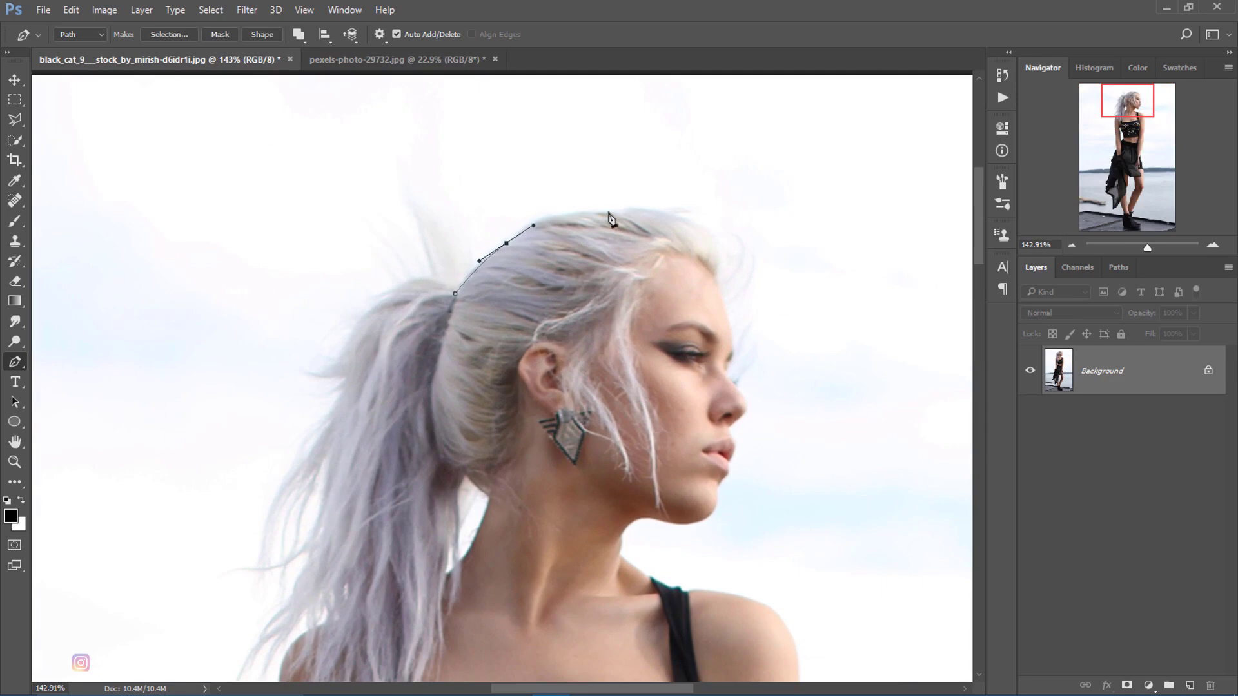
drag(668, 218, 679, 216)
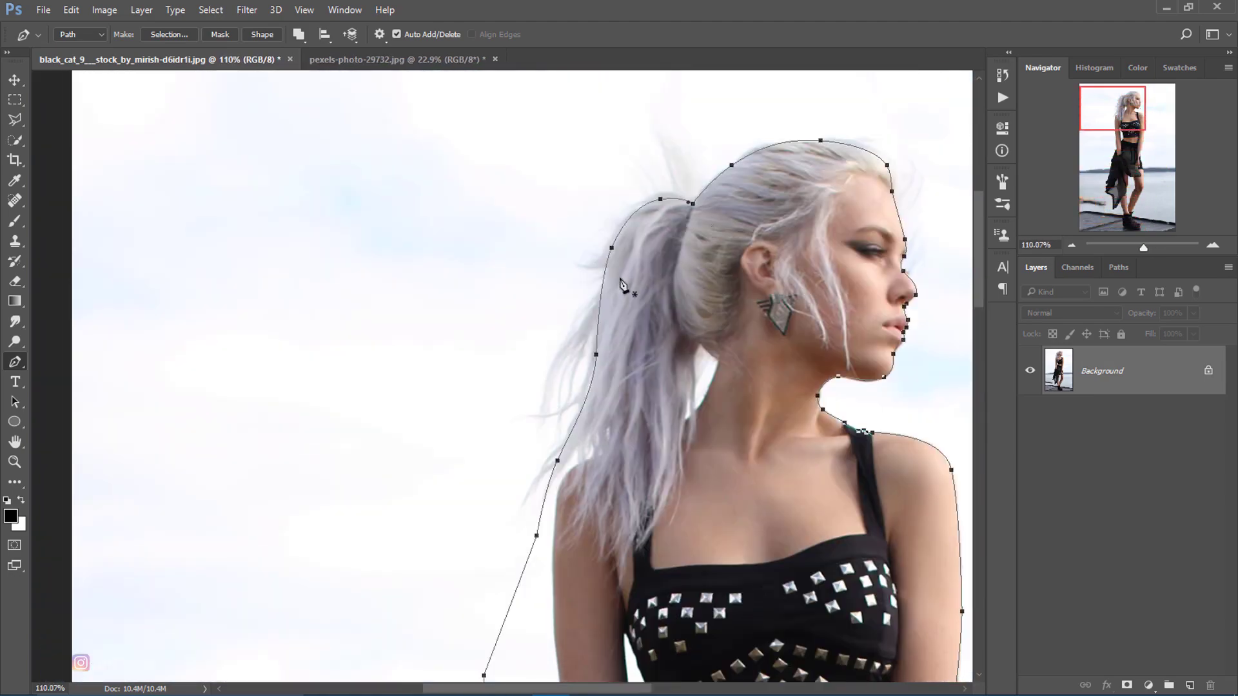
scroll(620, 284, down, 3)
scroll(567, 282, down, 3)
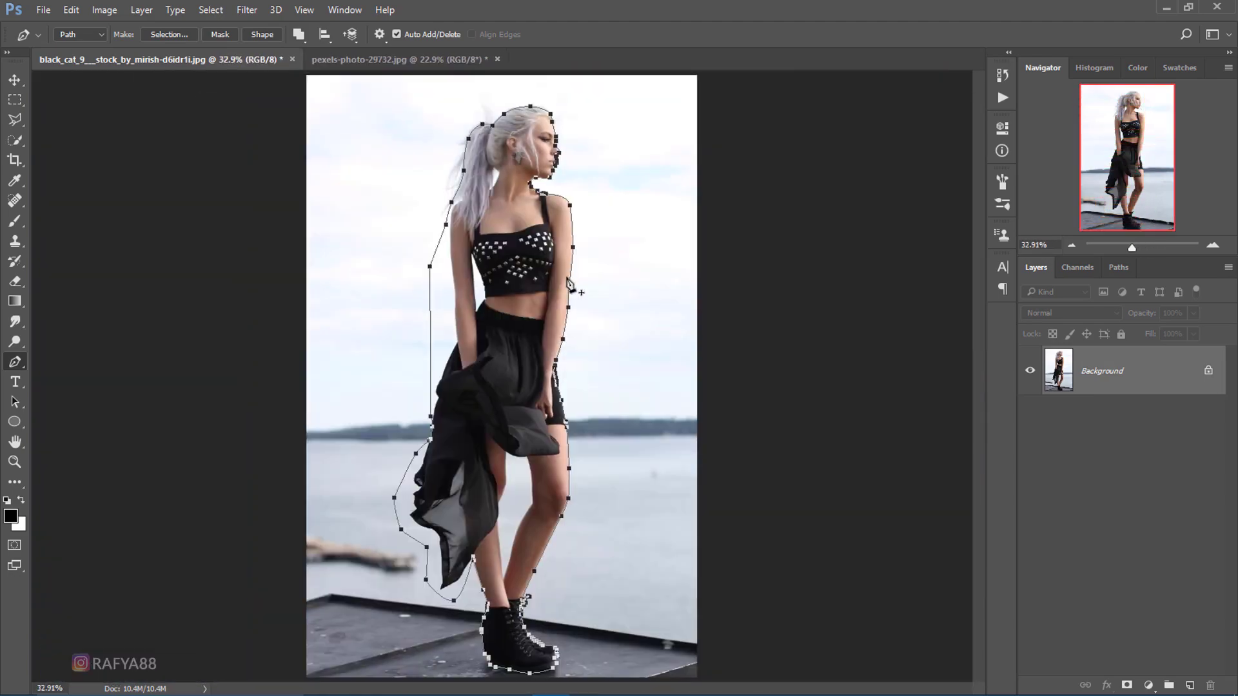
- Convert the finished outline path into a selection with Make Selection
right_click(531, 296)
click(586, 361)
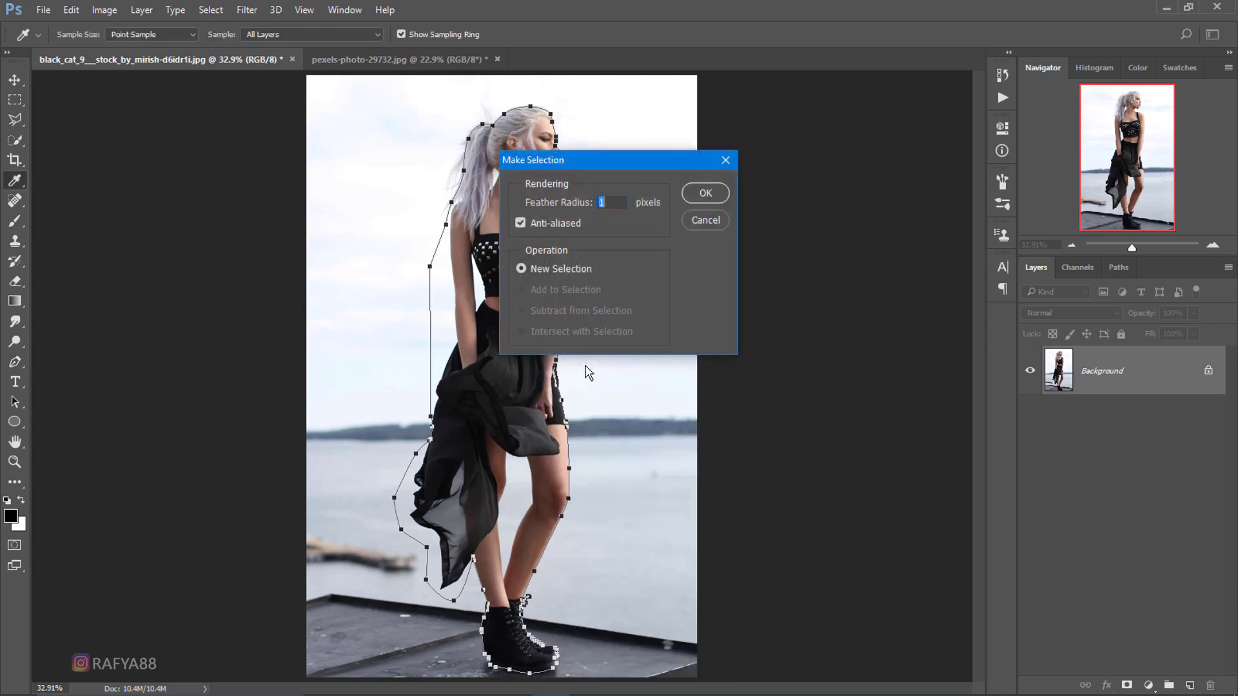
click(704, 195)
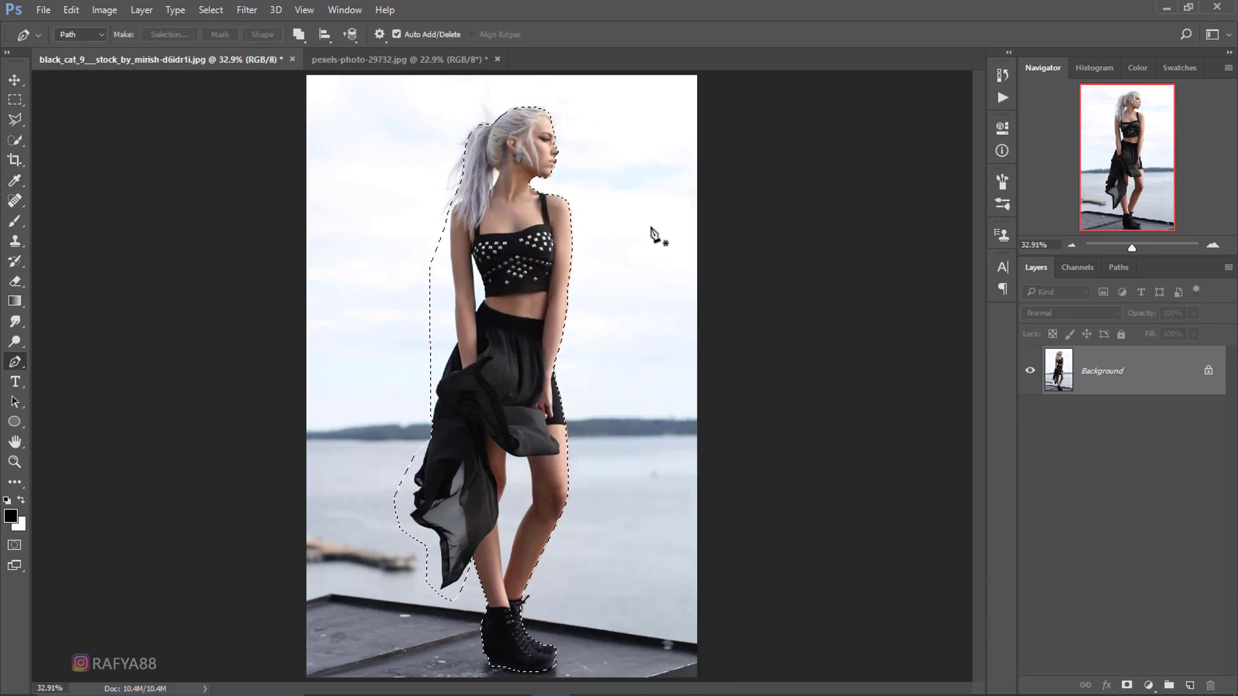
scroll(522, 424, down, 1)
scroll(522, 424, up, 3)
- Subtract the sky wedge beside the dress and the gap between the legs with the Magic Wand
click(15, 140)
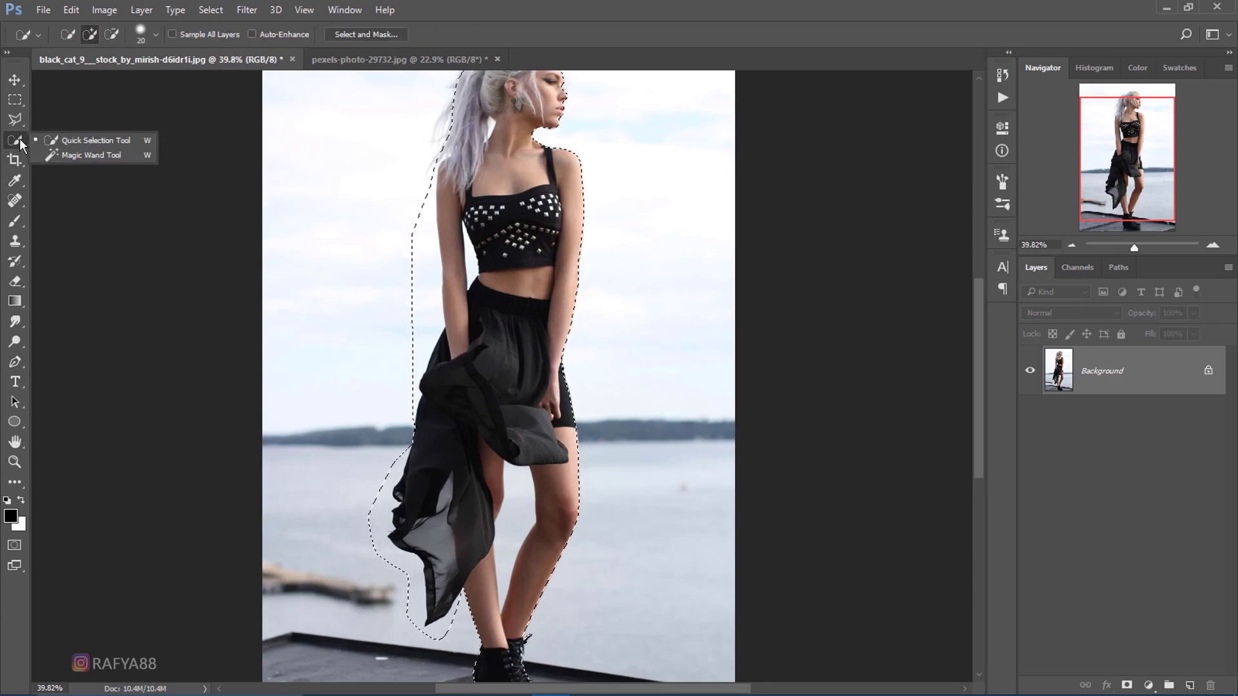
click(67, 156)
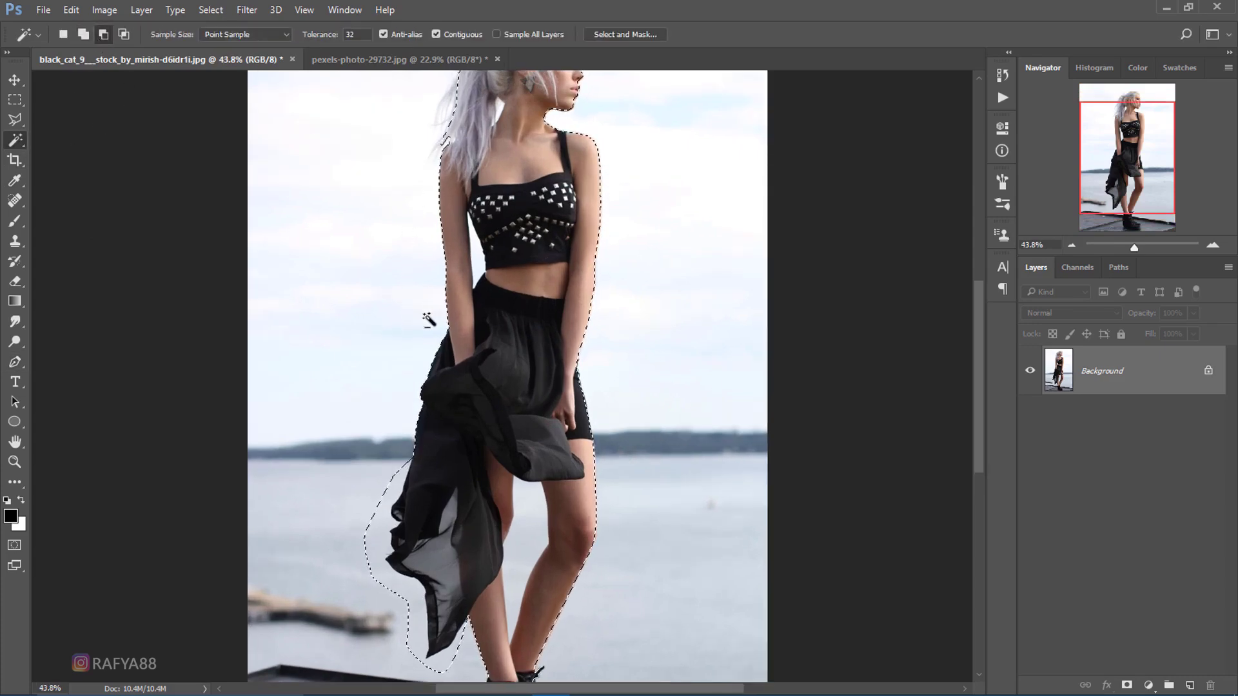
click(383, 538)
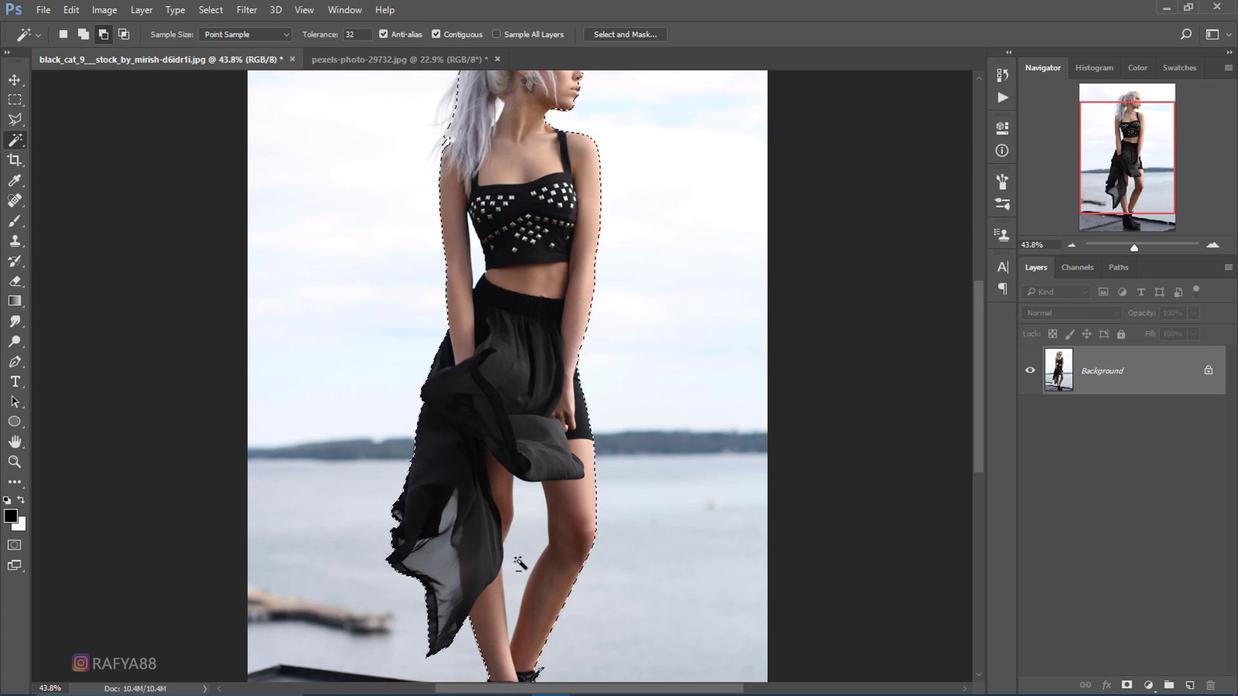
click(512, 555)
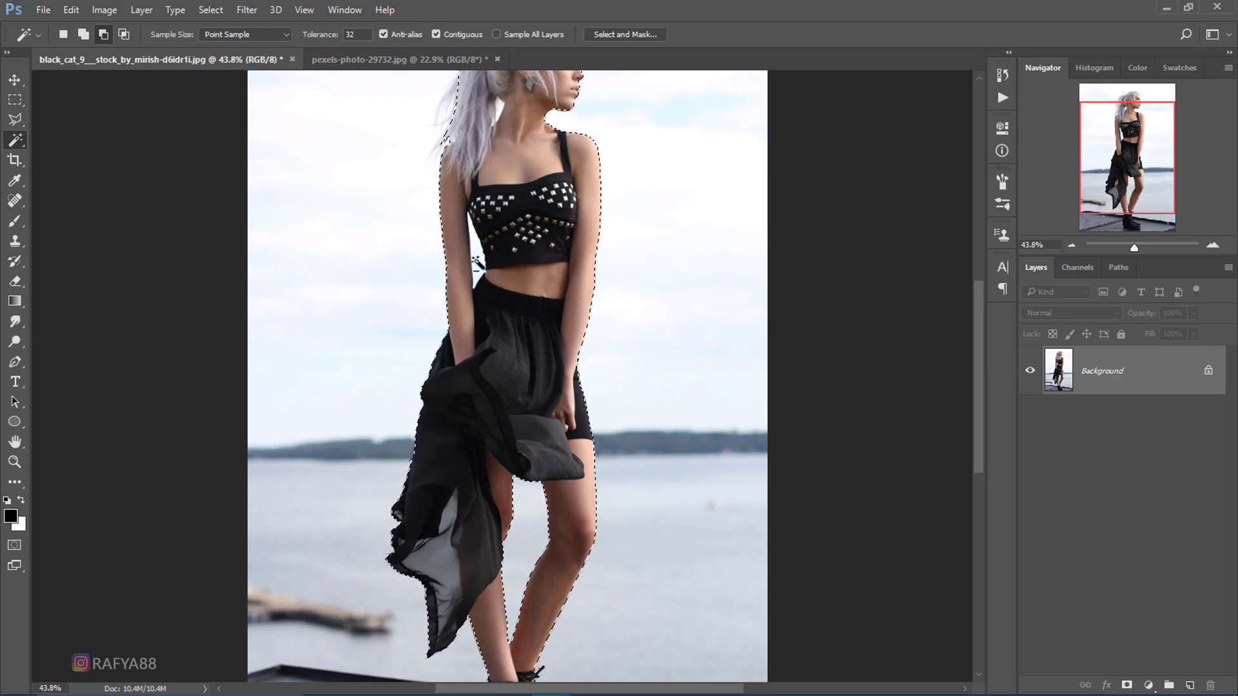
drag(514, 193, 515, 309)
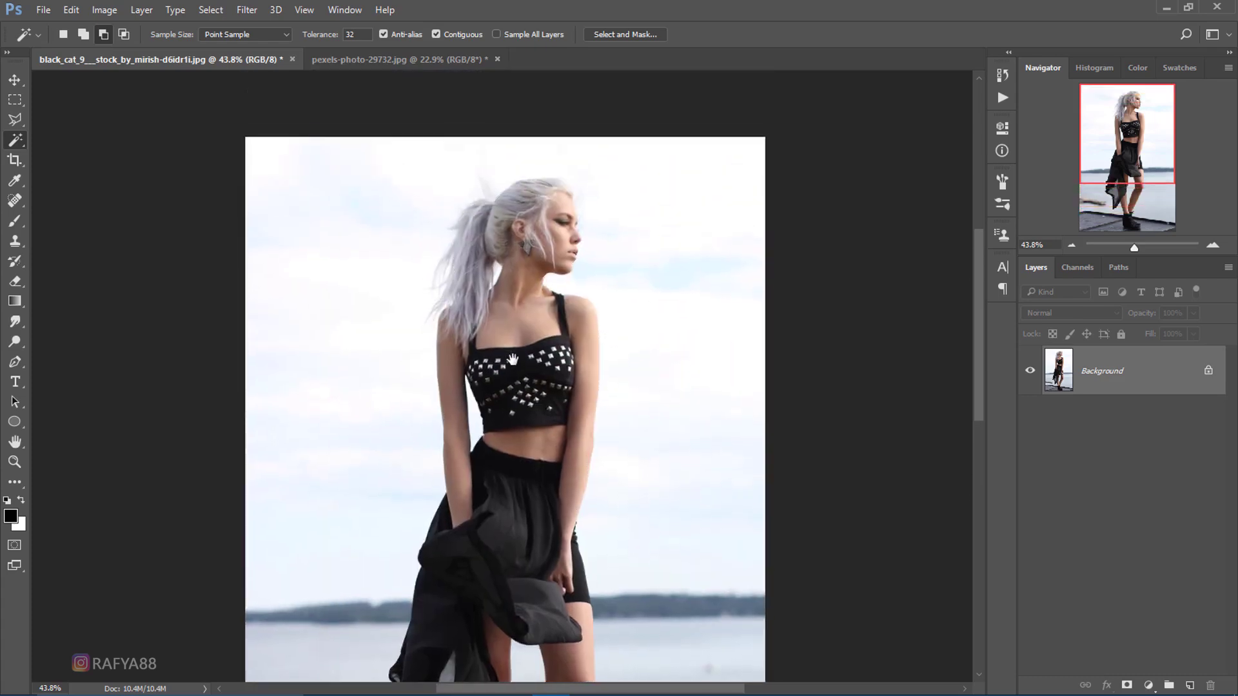
scroll(510, 258, up, 1)
scroll(506, 258, up, 2)
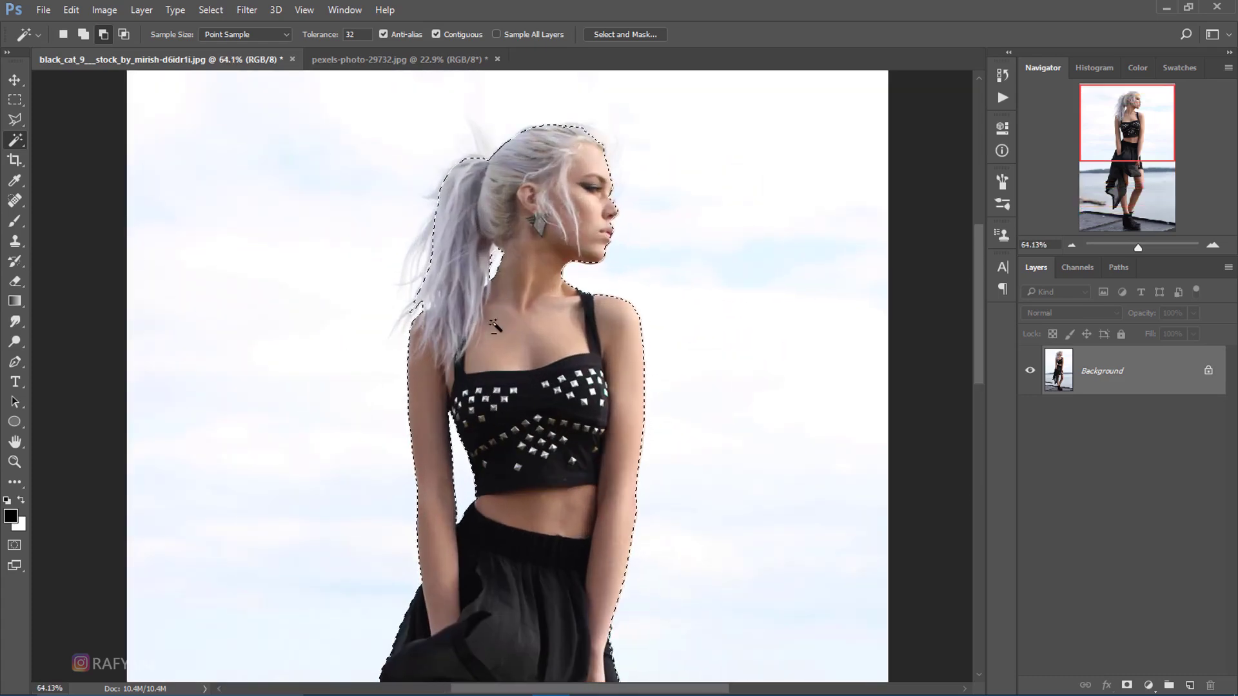
scroll(496, 306, down, 2)
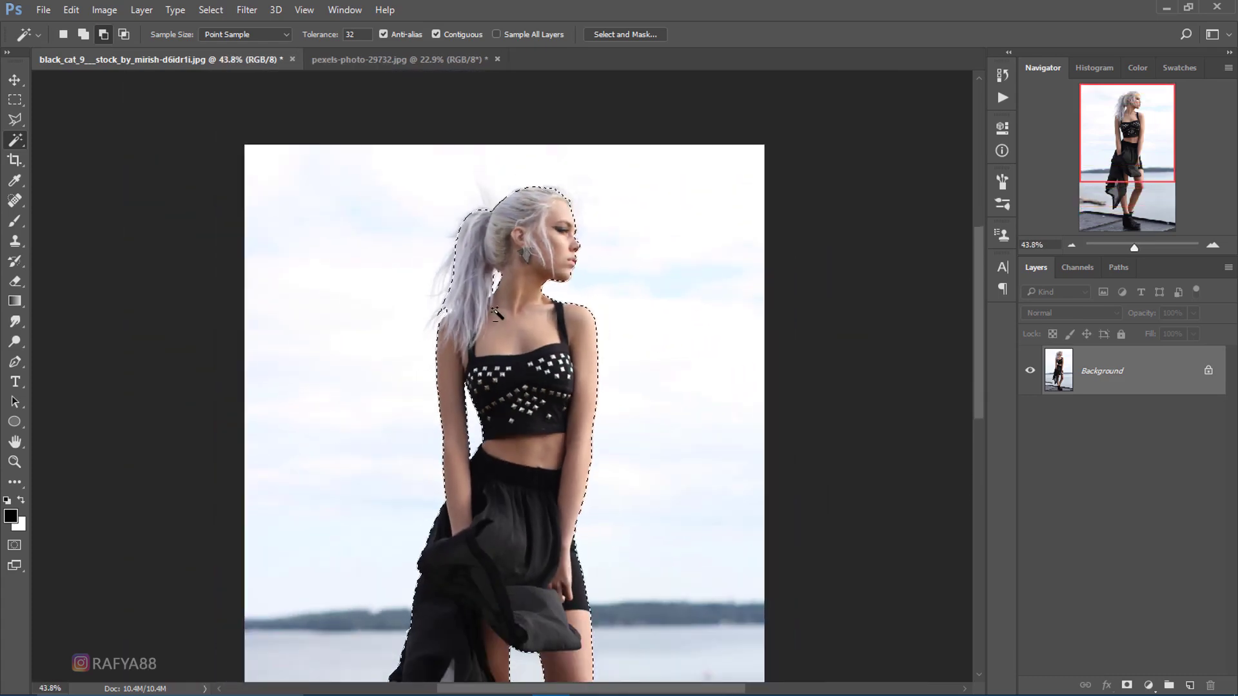
scroll(496, 314, down, 1)
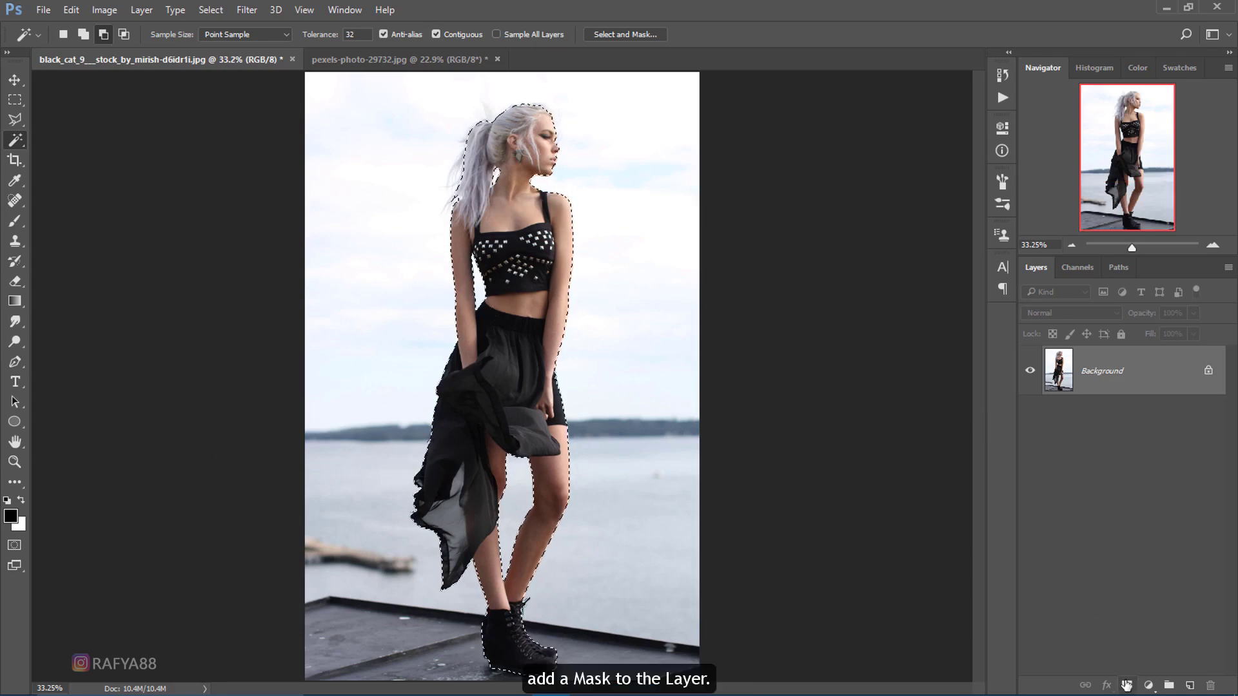
- Add a layer mask to Layer 0 that hides everything outside the model
click(1126, 685)
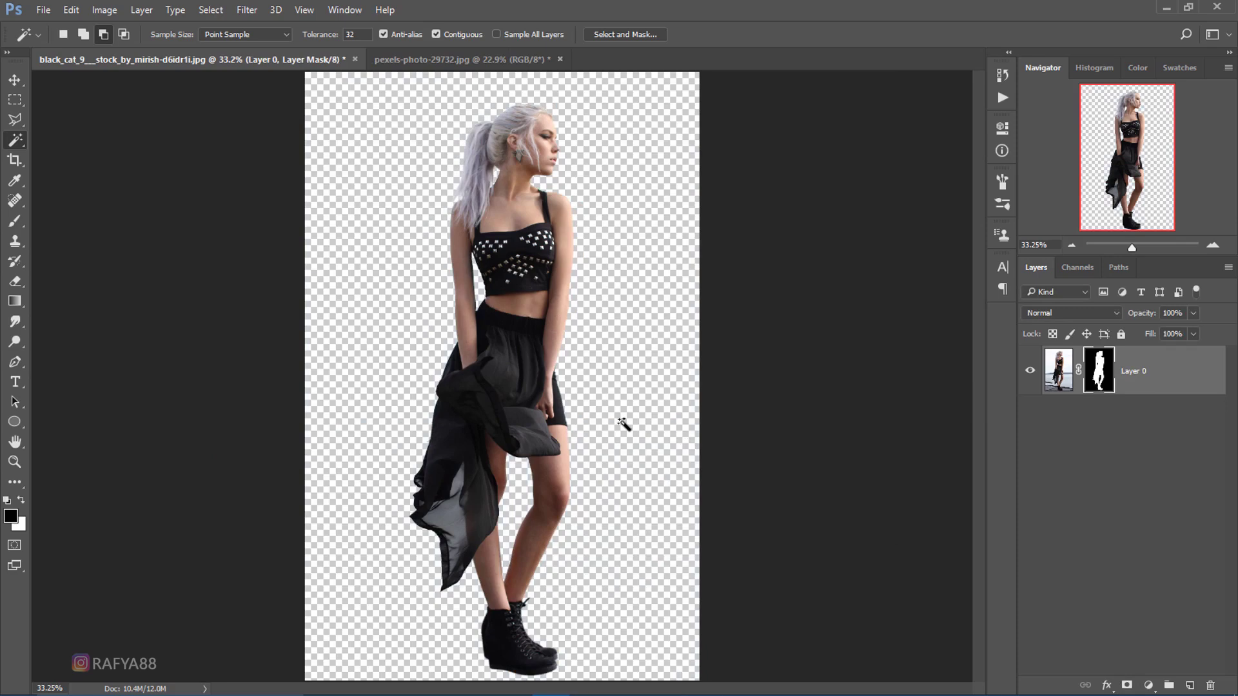
scroll(622, 423, down, 1)
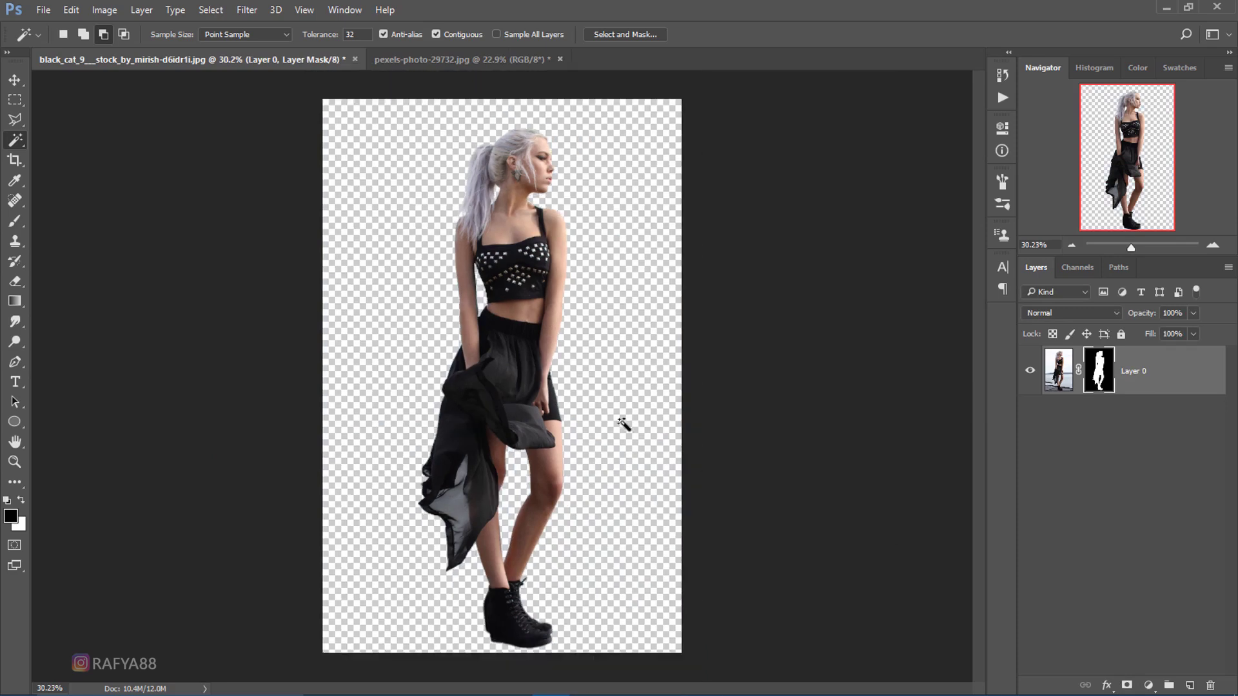
click(9, 84)
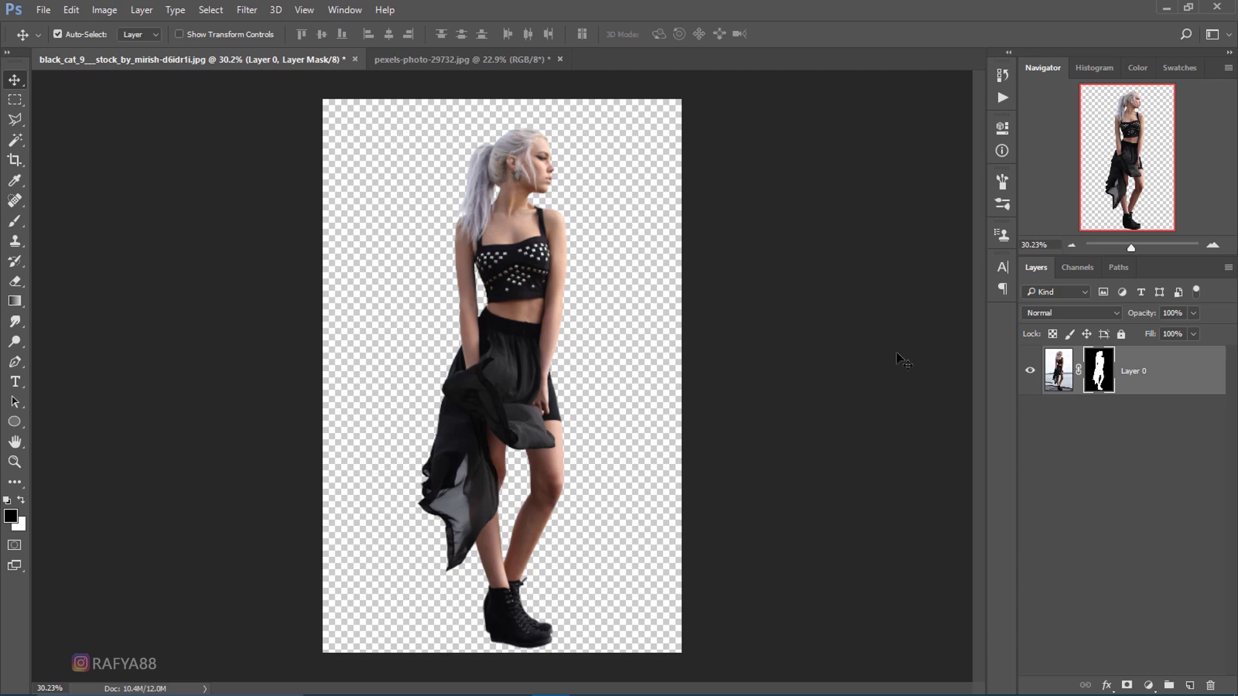
- Add a #868686 grey Solid Color fill layer and move it below Layer 0
click(1148, 685)
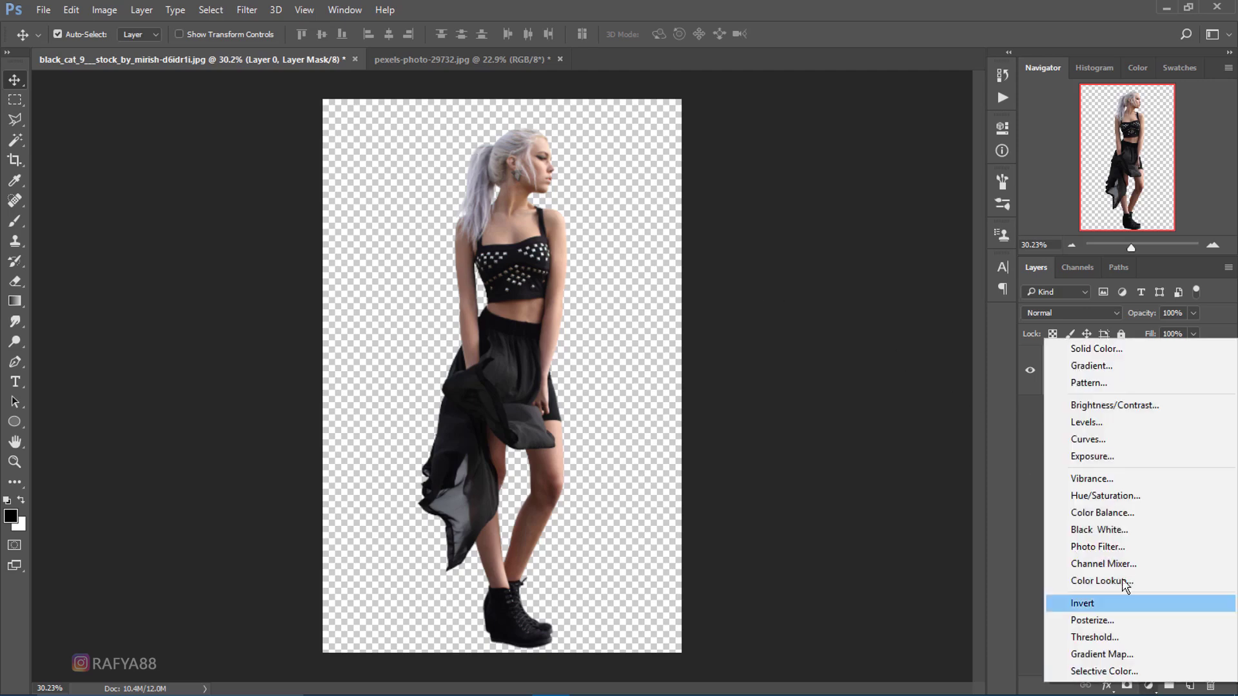
click(1113, 356)
drag(742, 451, 715, 451)
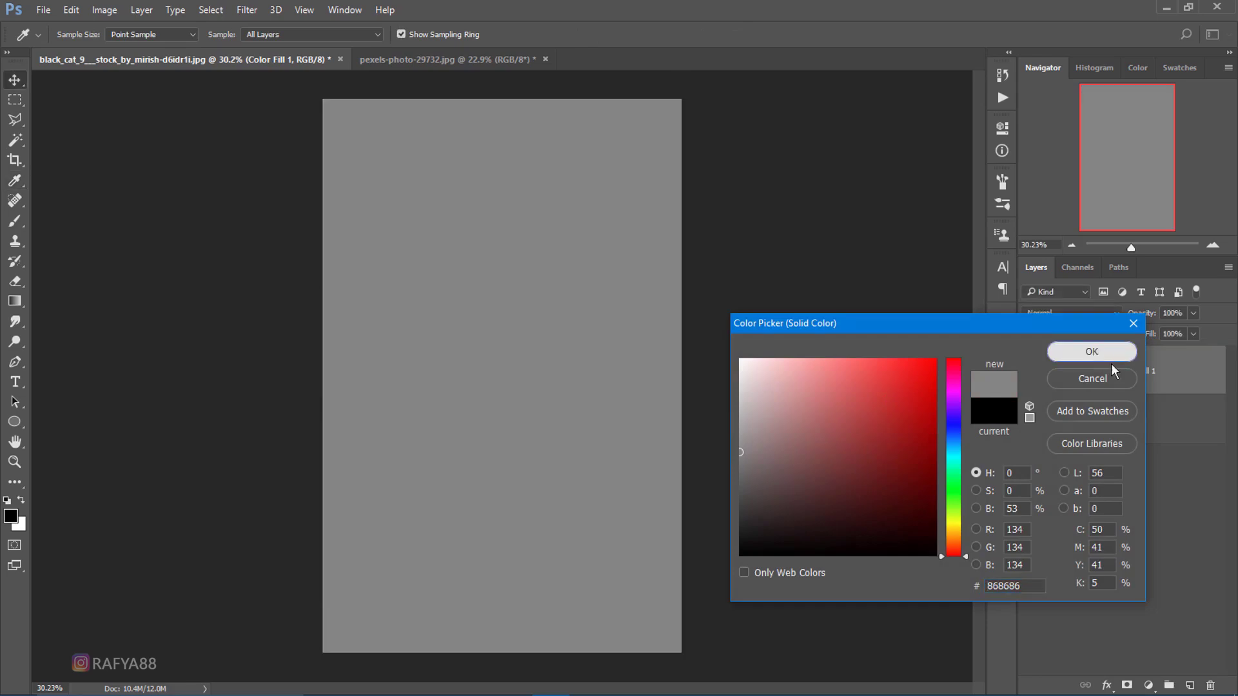
click(1110, 356)
drag(1174, 387, 1186, 448)
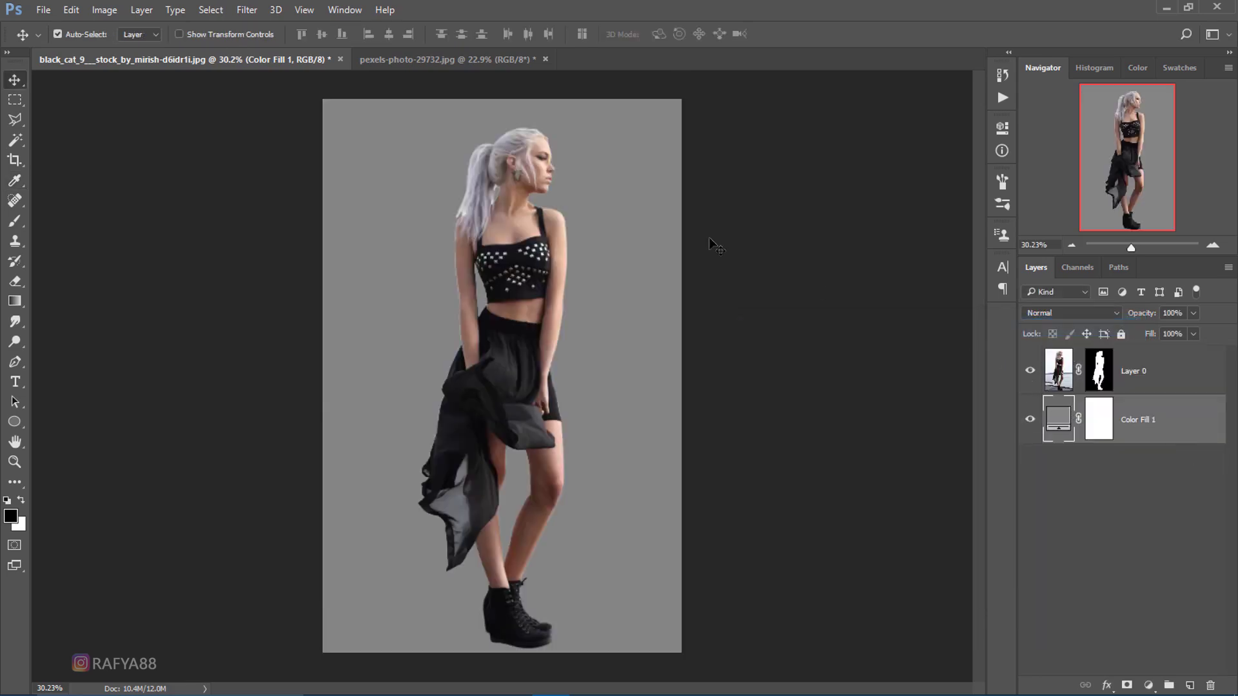
scroll(423, 144, up, 3)
scroll(423, 144, up, 2)
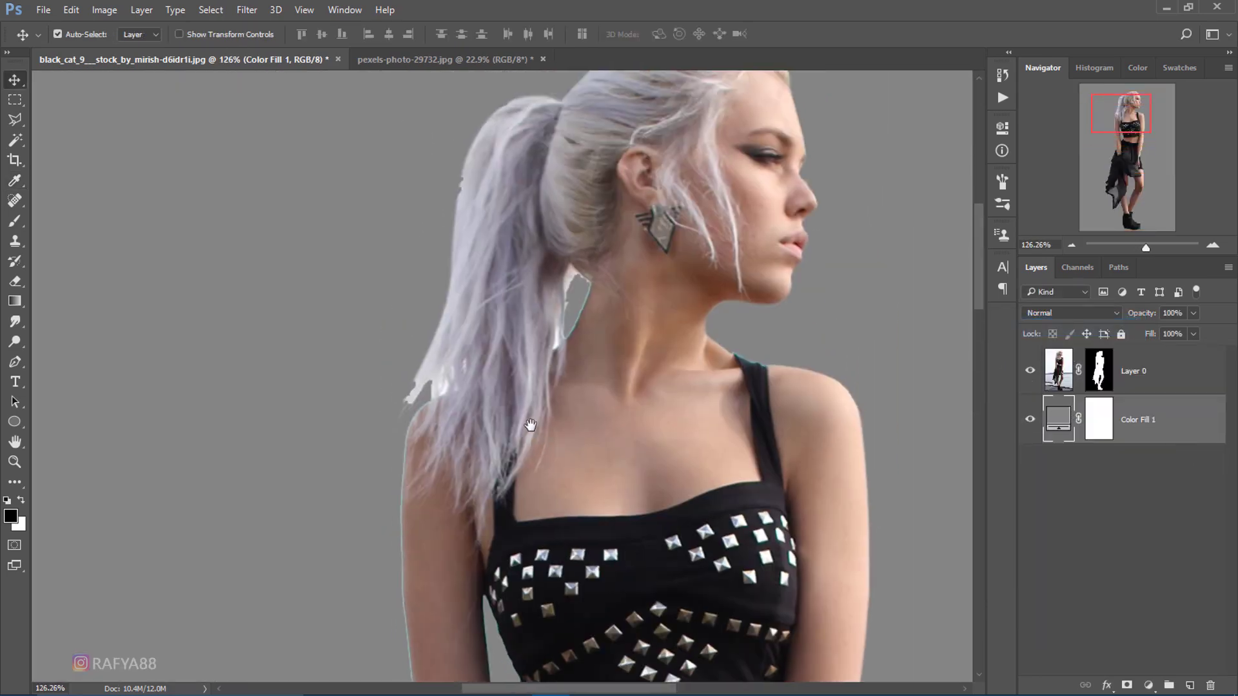
mouse_move(530, 425)
mouse_down()
mouse_move(530, 457)
mouse_move(543, 329)
mouse_move(596, 306)
mouse_move(605, 263)
mouse_move(556, 443)
mouse_move(582, 365)
mouse_up()
scroll(560, 432, down, 1)
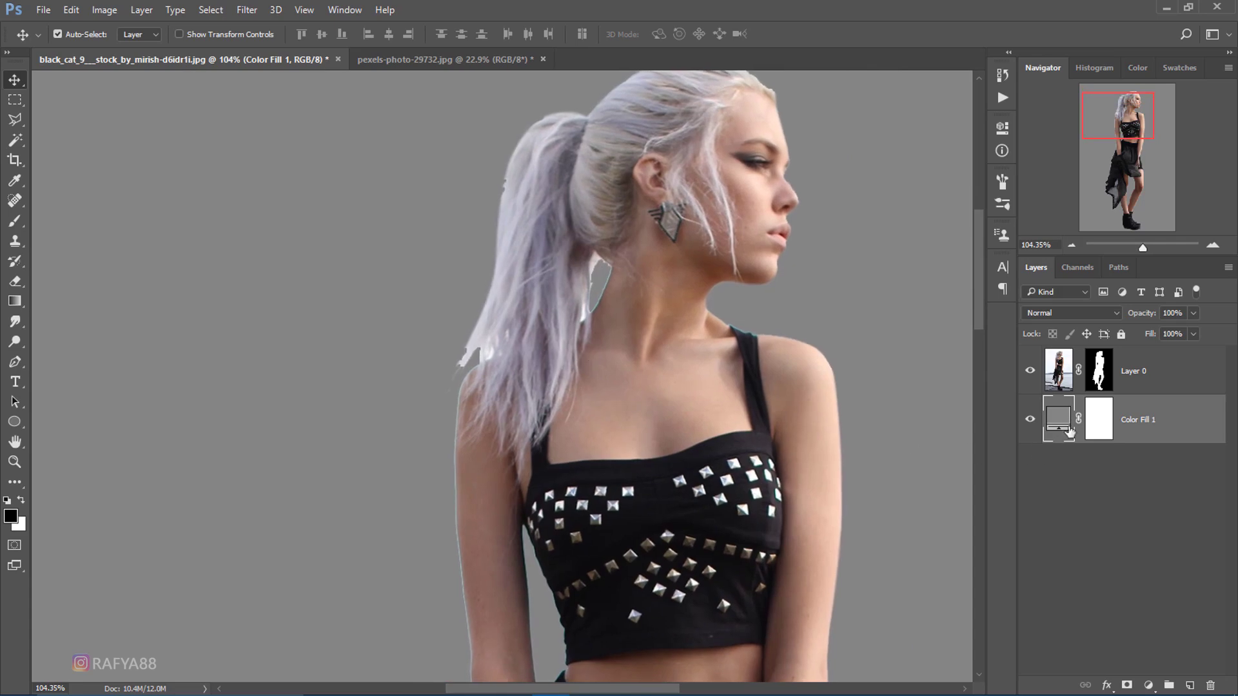
- Open Select and Mask on Layer 0's mask, pulling the edge inward and feathering it 0.7 px
click(1094, 376)
right_click(1095, 375)
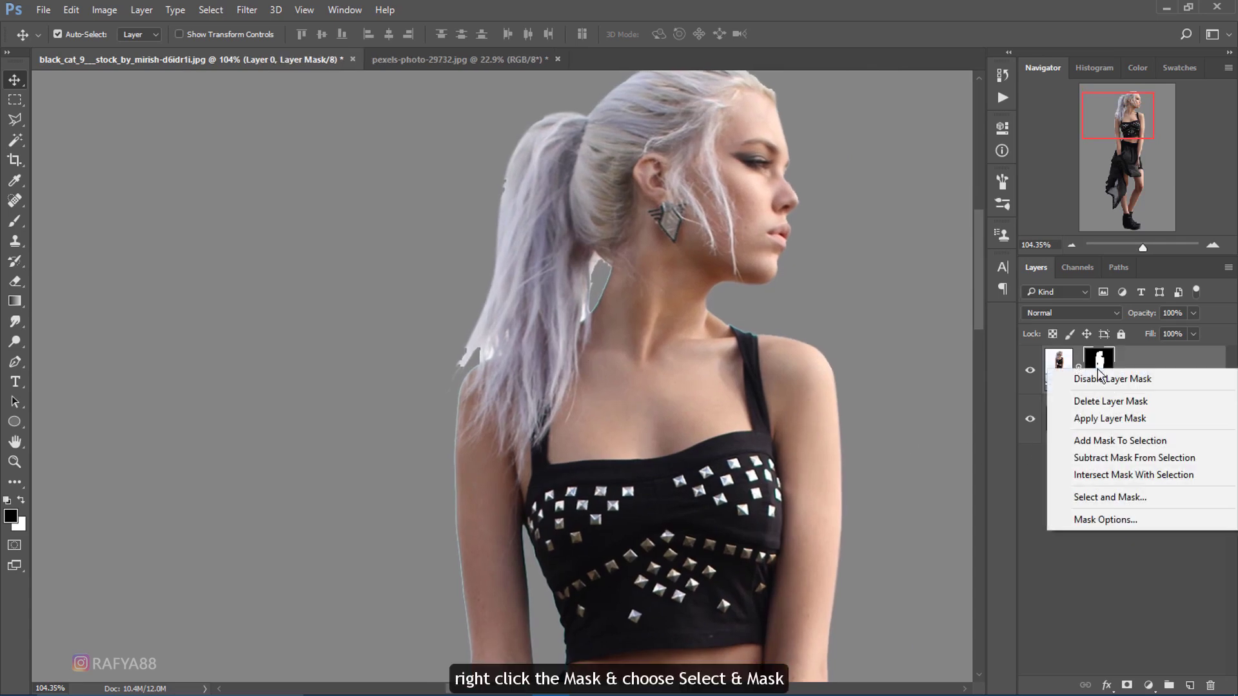
click(1116, 497)
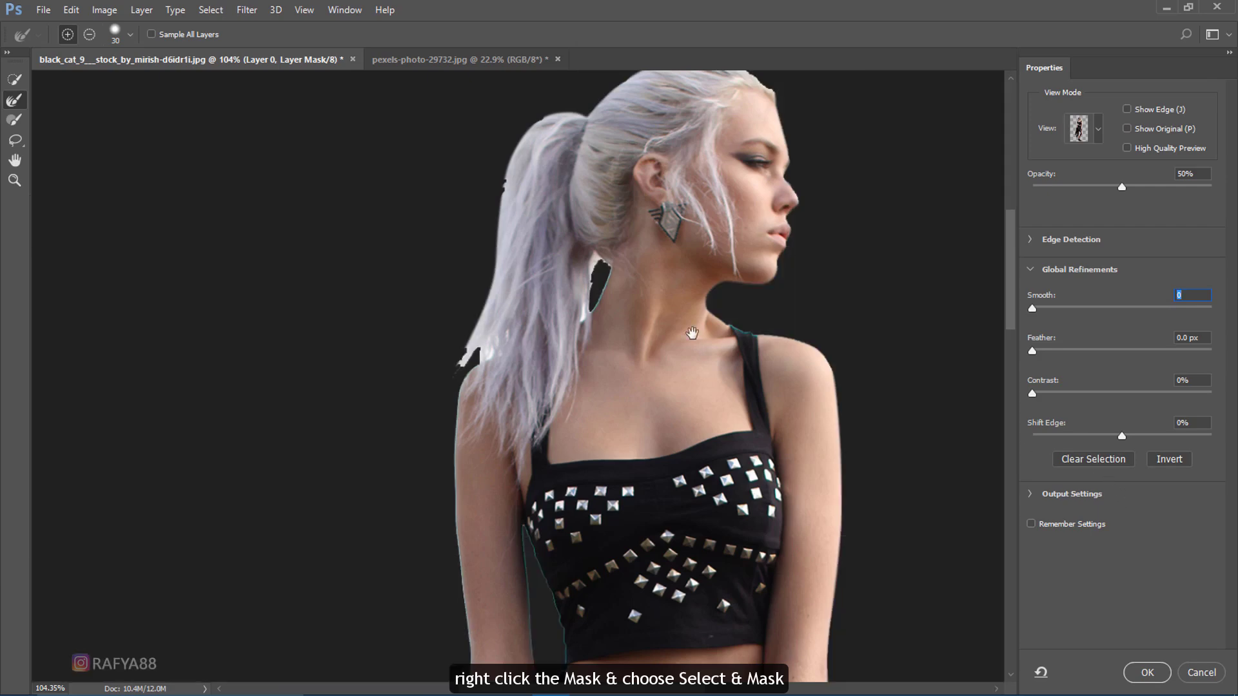
drag(618, 321, 605, 245)
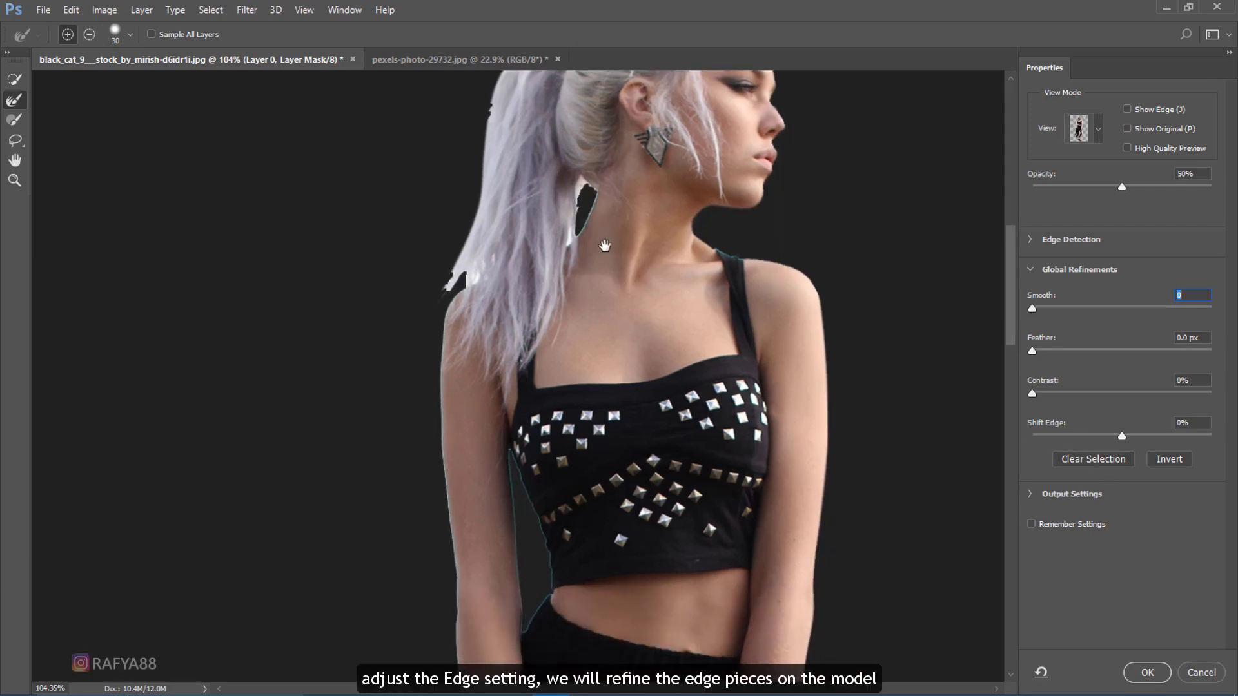
drag(1122, 436, 1075, 437)
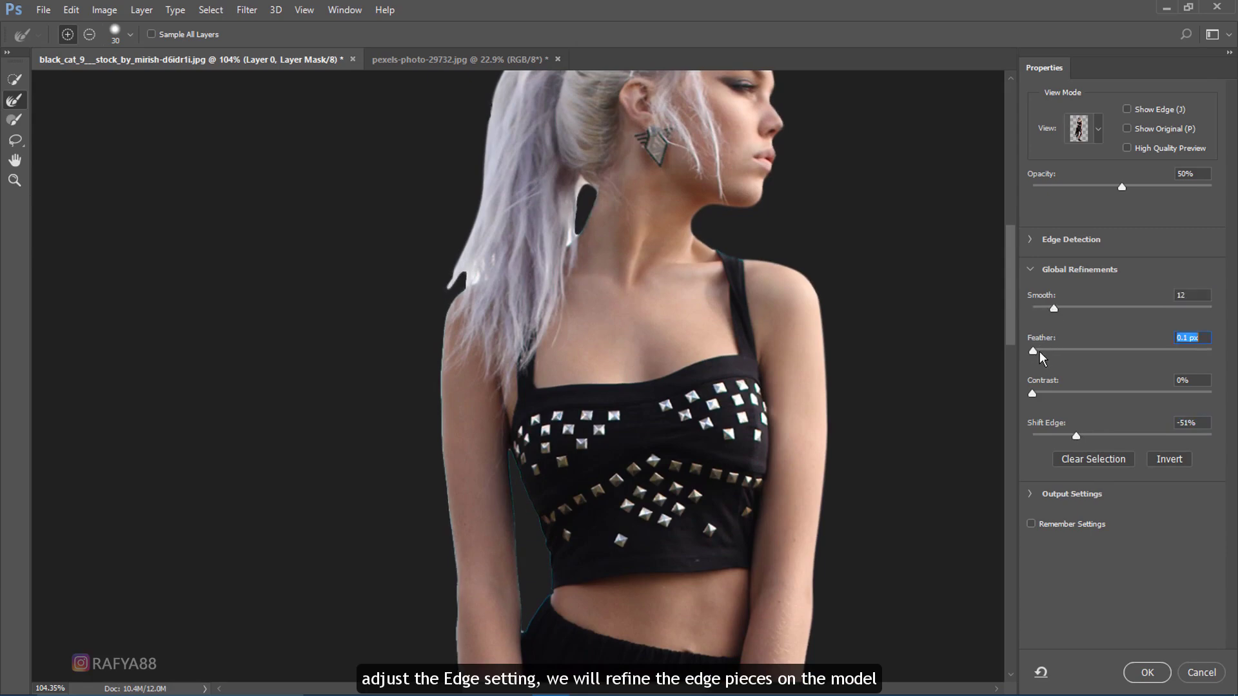
drag(1039, 352, 1039, 354)
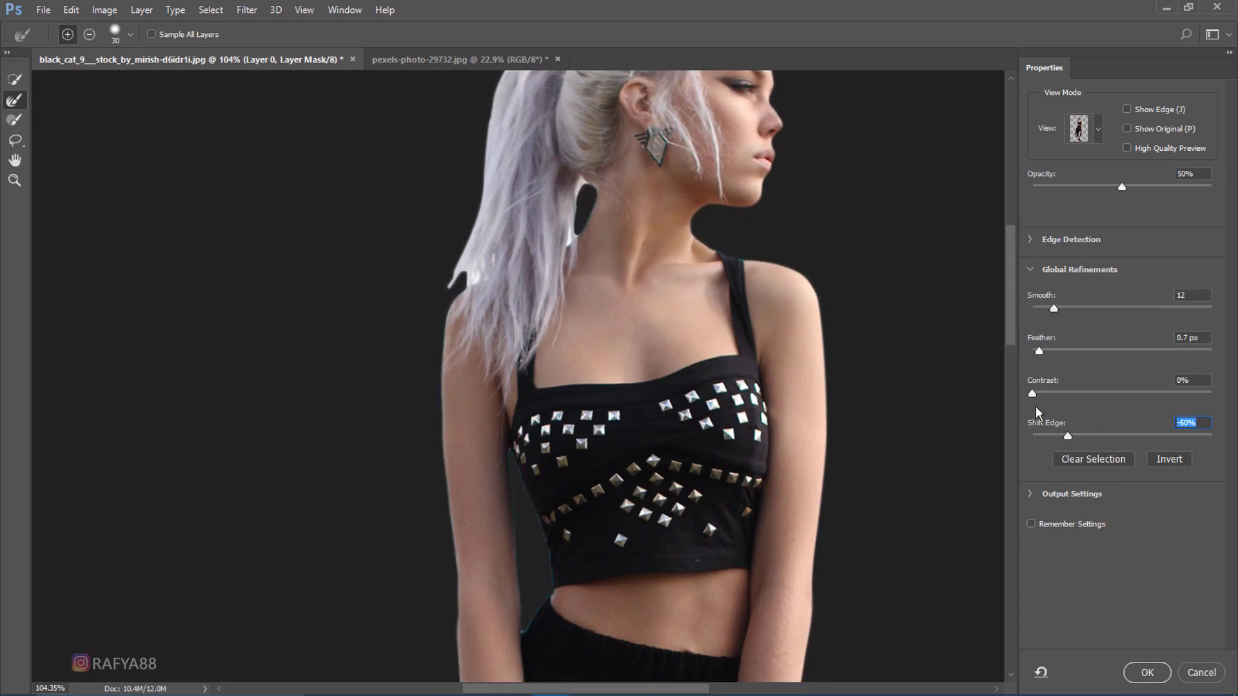
- Brush the ponytail's hair edges with the Refine Edge Brush and apply the refined mask
mouse_move(686, 260)
mouse_down()
mouse_move(735, 381)
mouse_move(718, 365)
mouse_up()
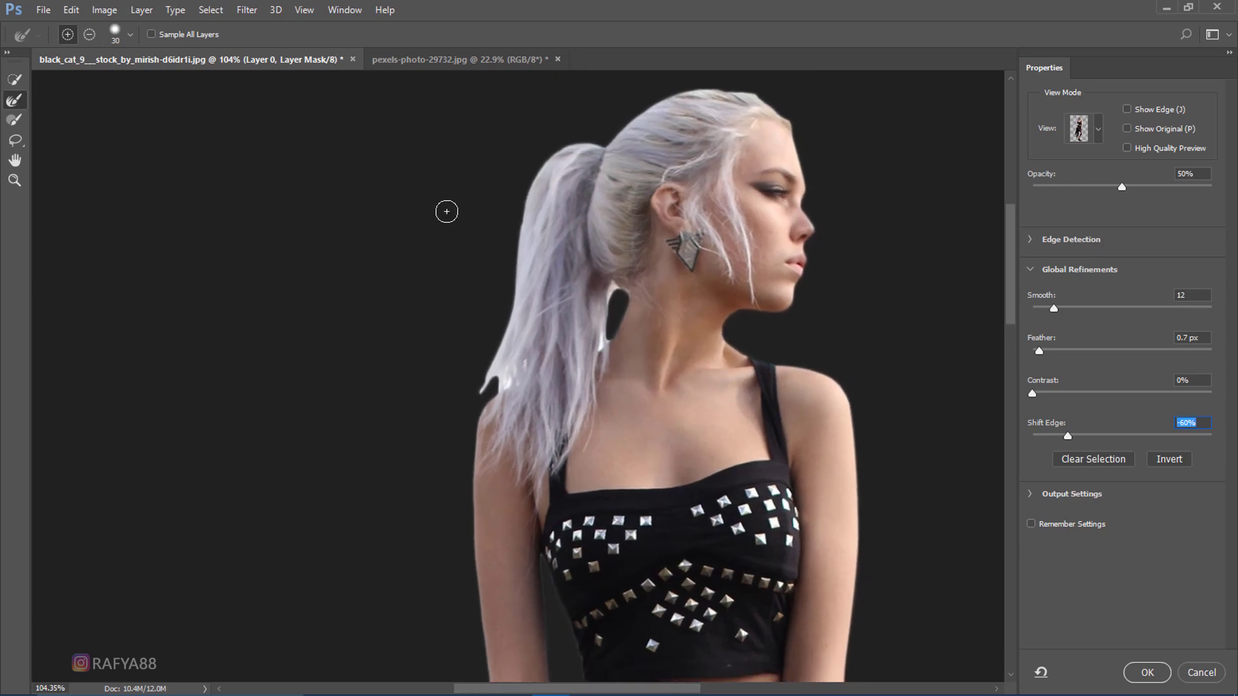
drag(479, 387, 492, 355)
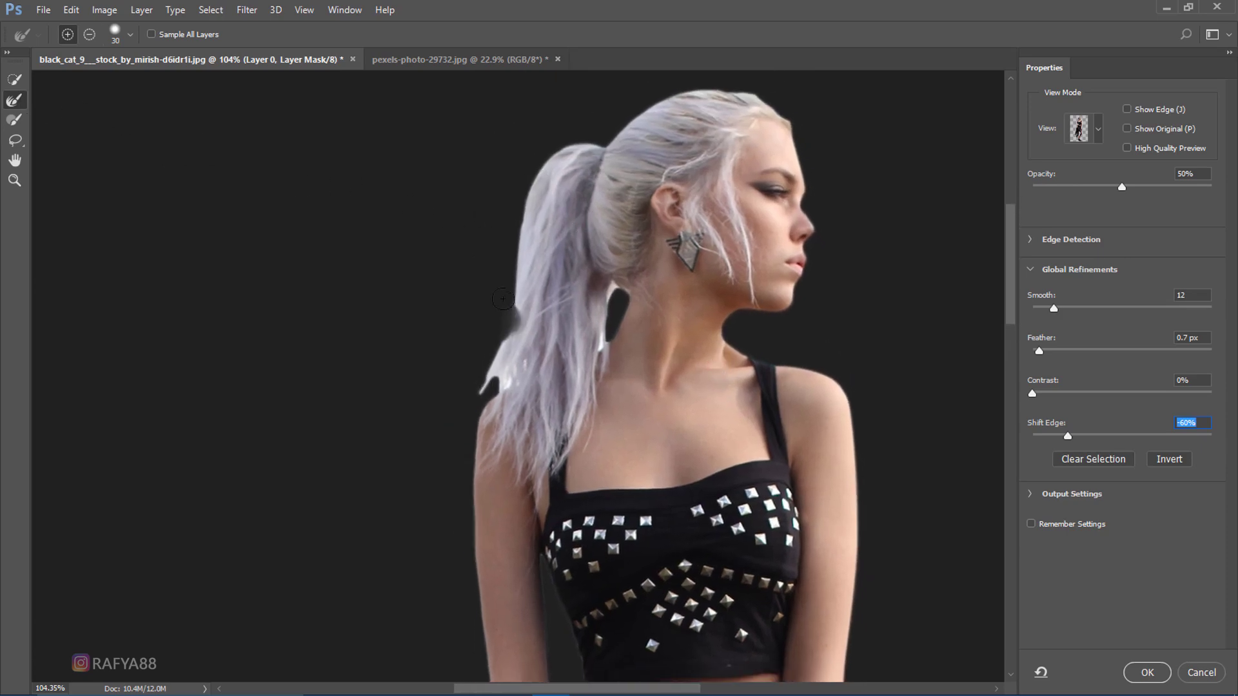
drag(534, 179, 575, 126)
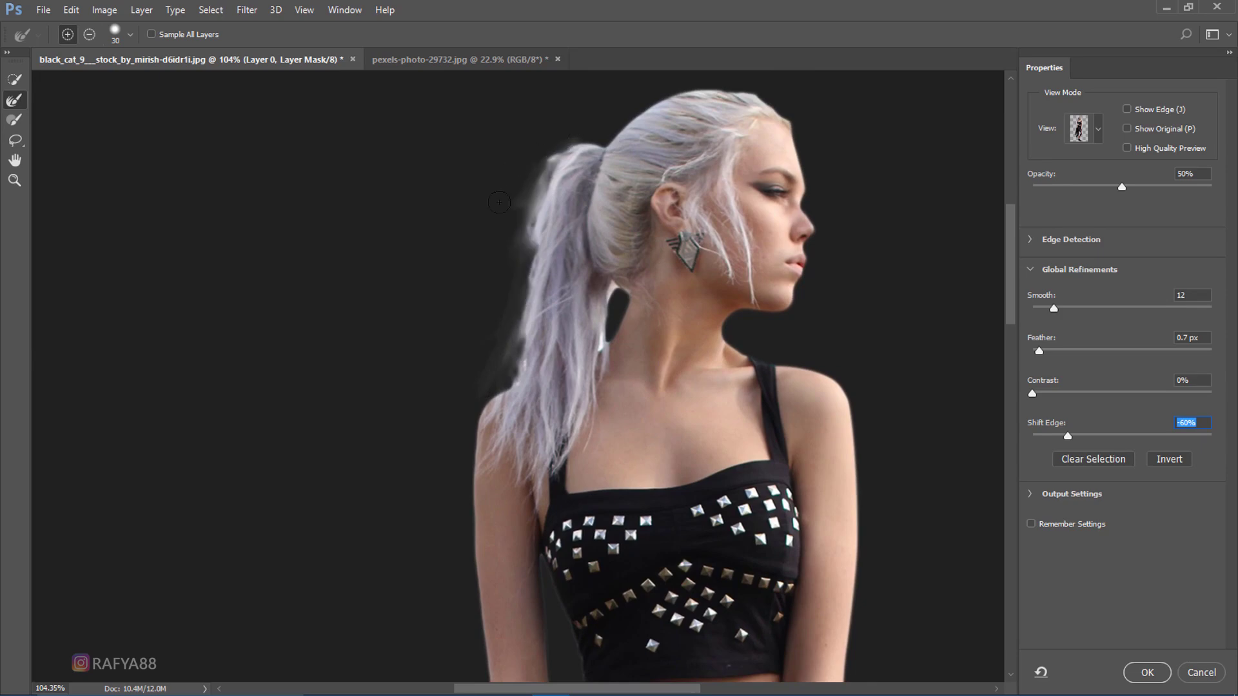
drag(614, 288, 602, 384)
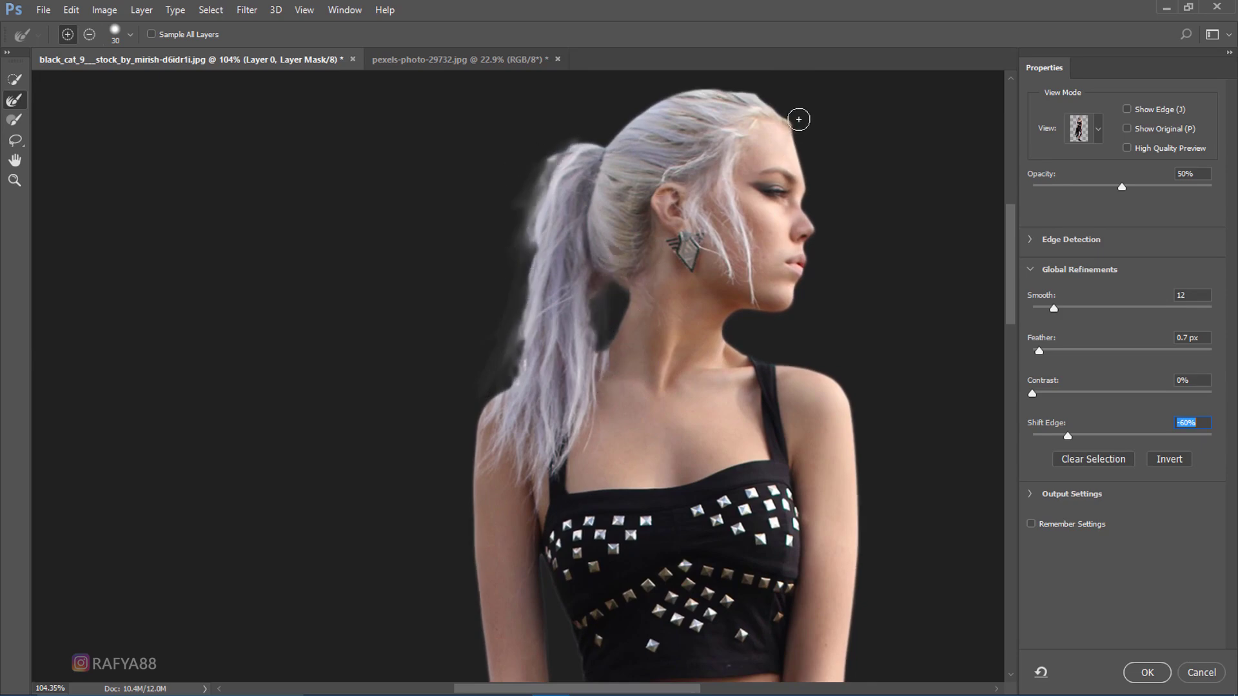
click(1147, 670)
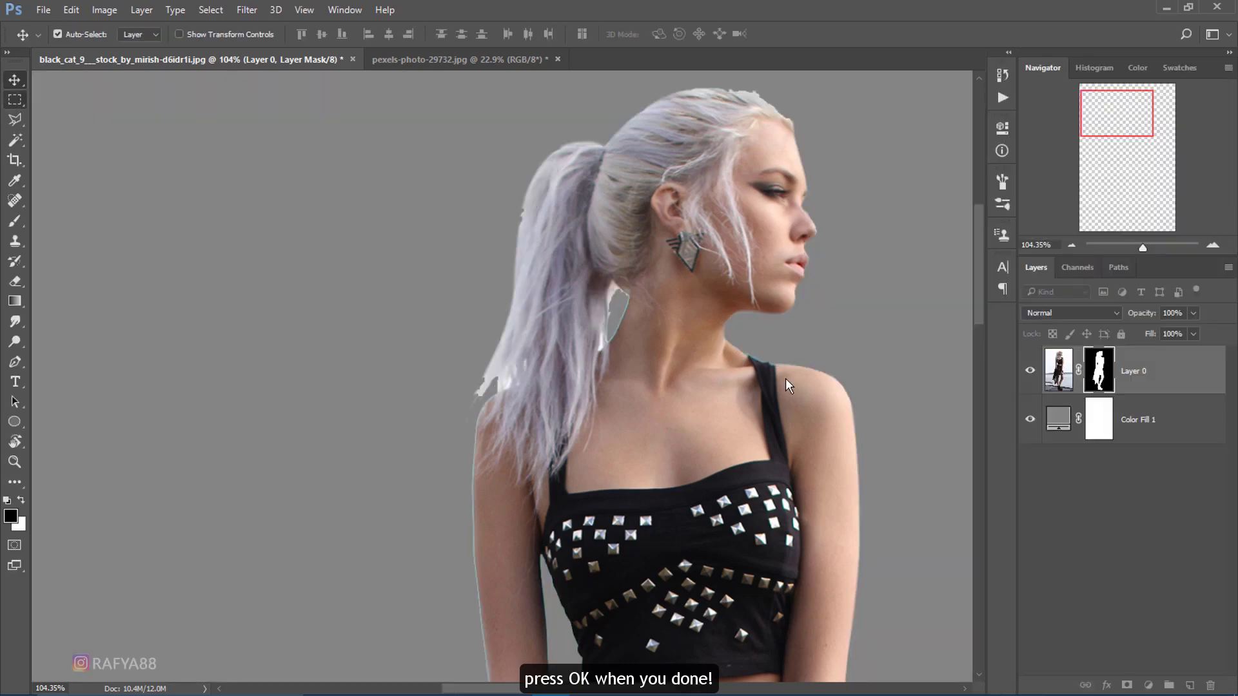
- Marquee the right part of the street photo and drag it into the document beneath the model
key(ctrl+0)
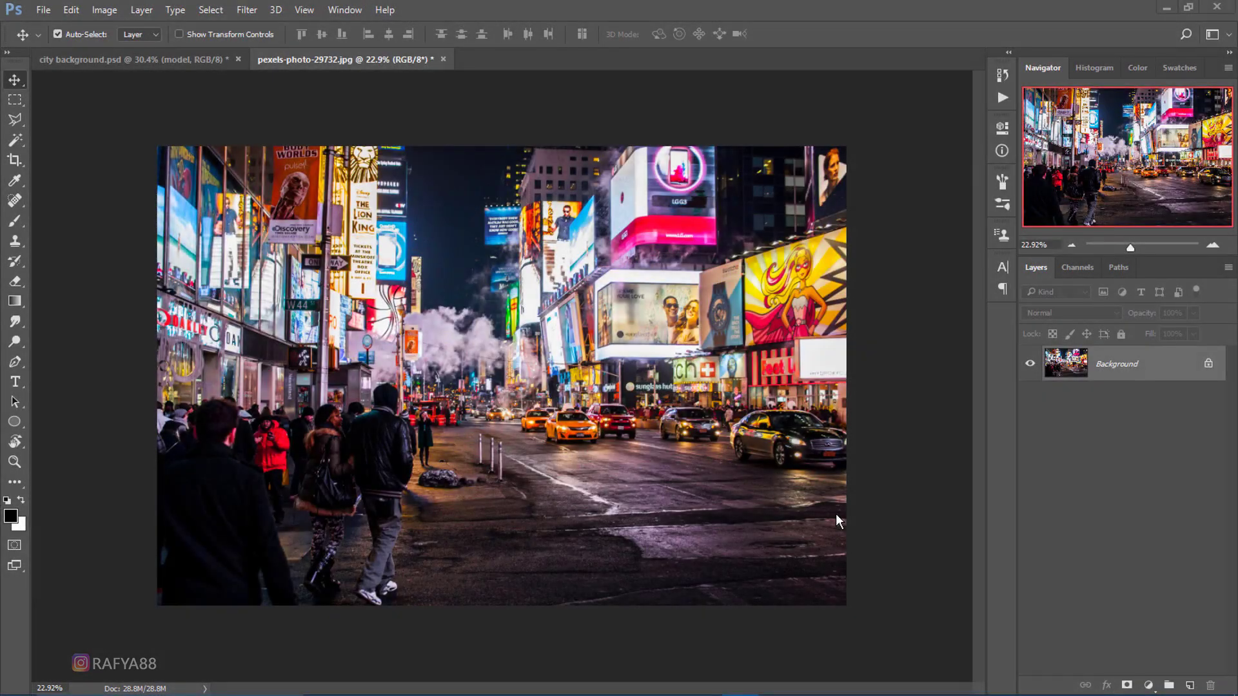
click(16, 100)
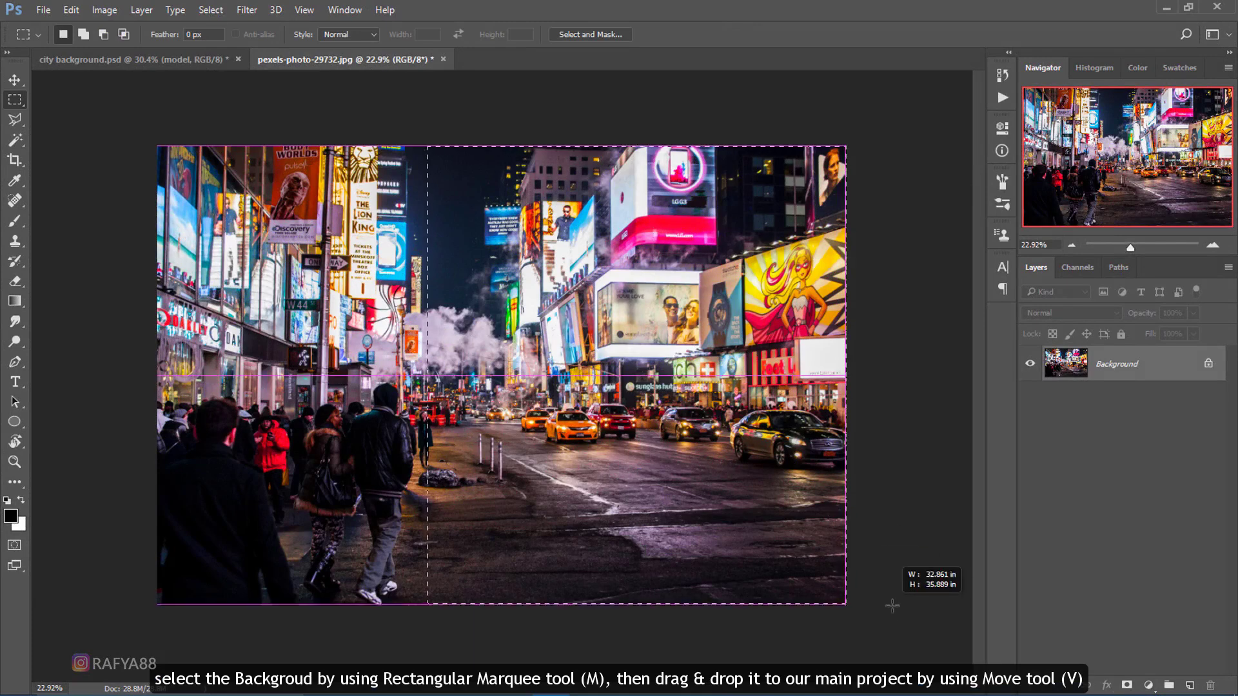
drag(426, 129, 913, 624)
key(v)
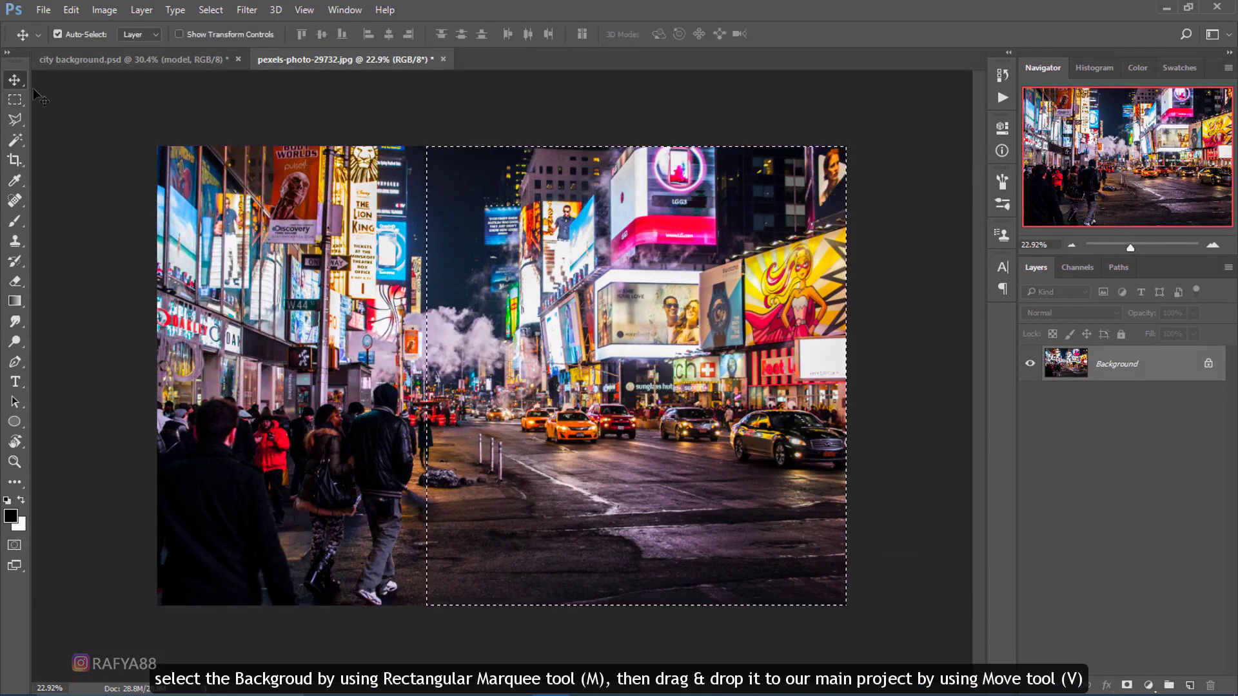
mouse_move(506, 356)
mouse_down()
mouse_move(187, 65)
mouse_move(477, 244)
mouse_move(455, 179)
mouse_up()
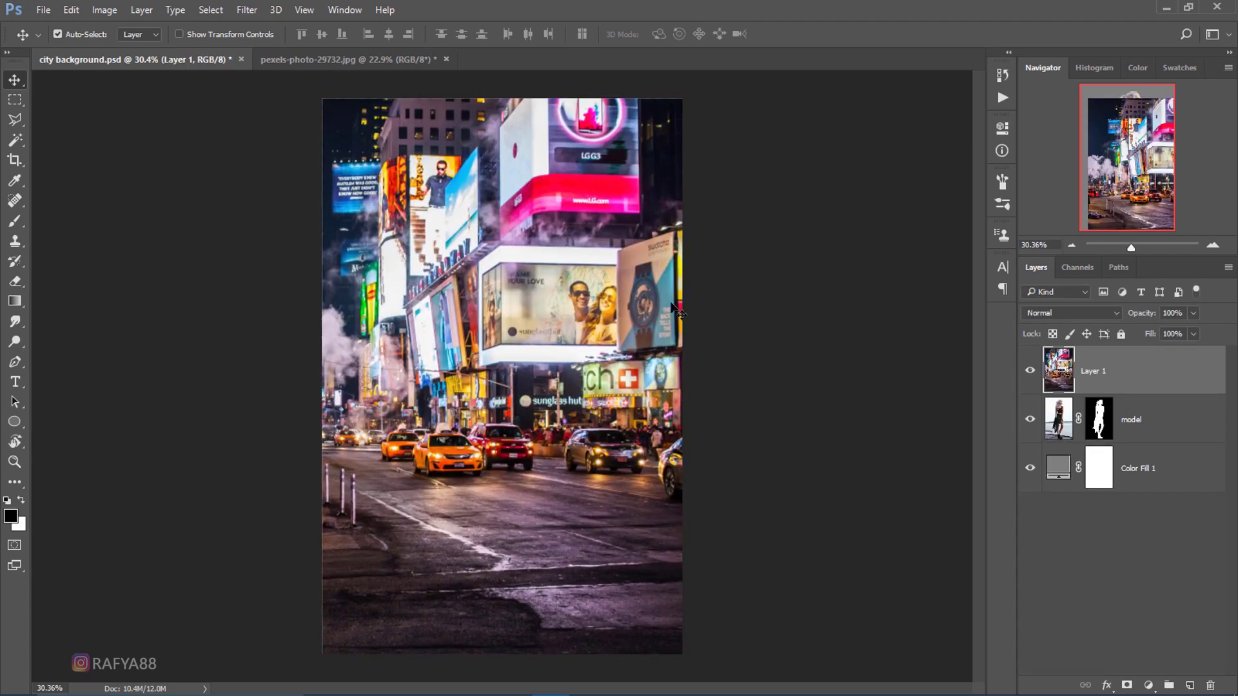
drag(1135, 374, 1167, 454)
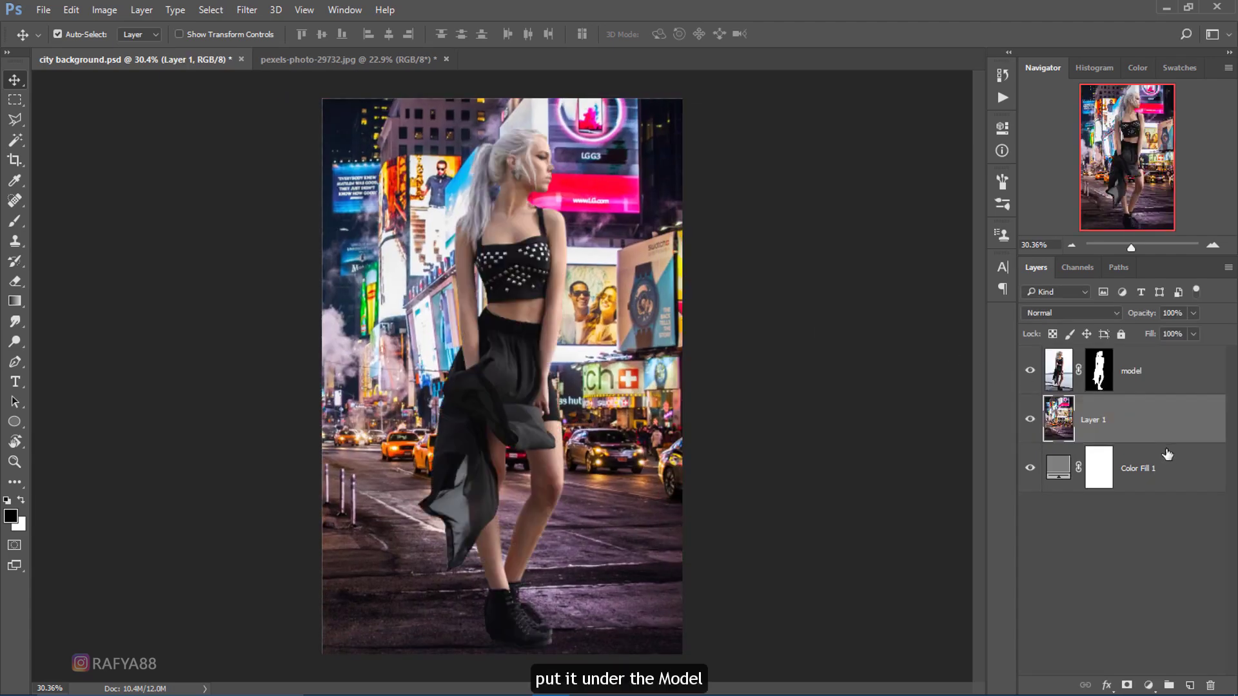
drag(626, 336, 591, 324)
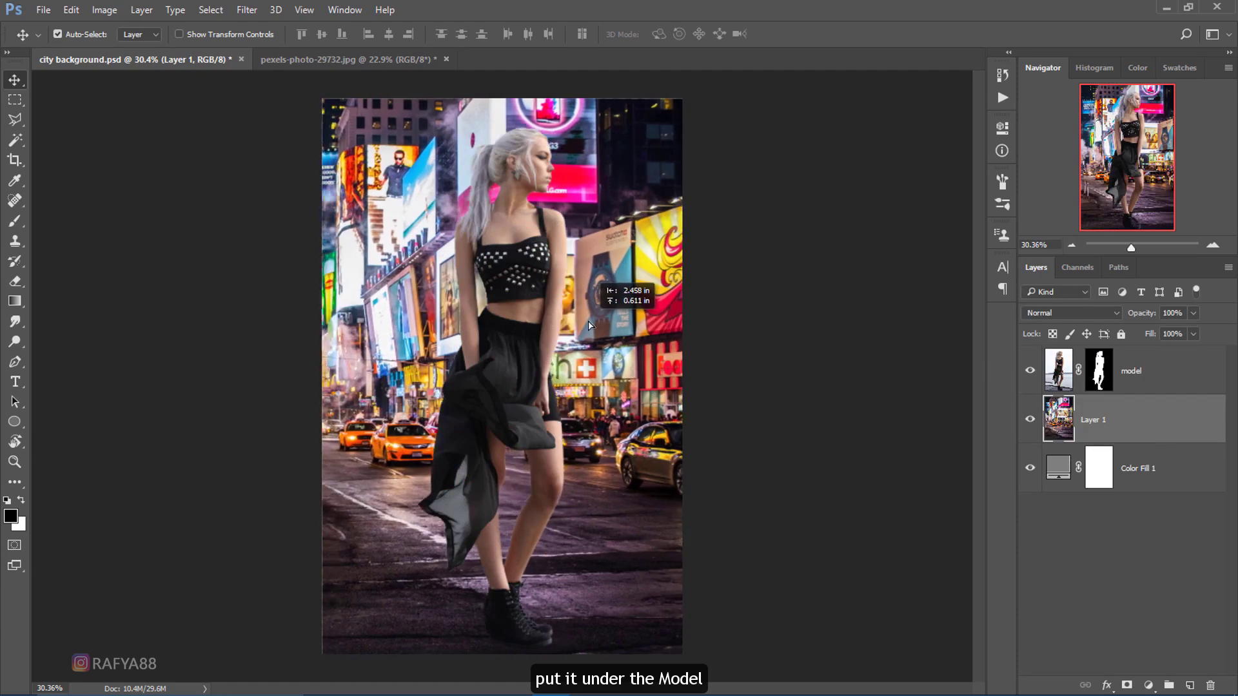
key(ctrl)
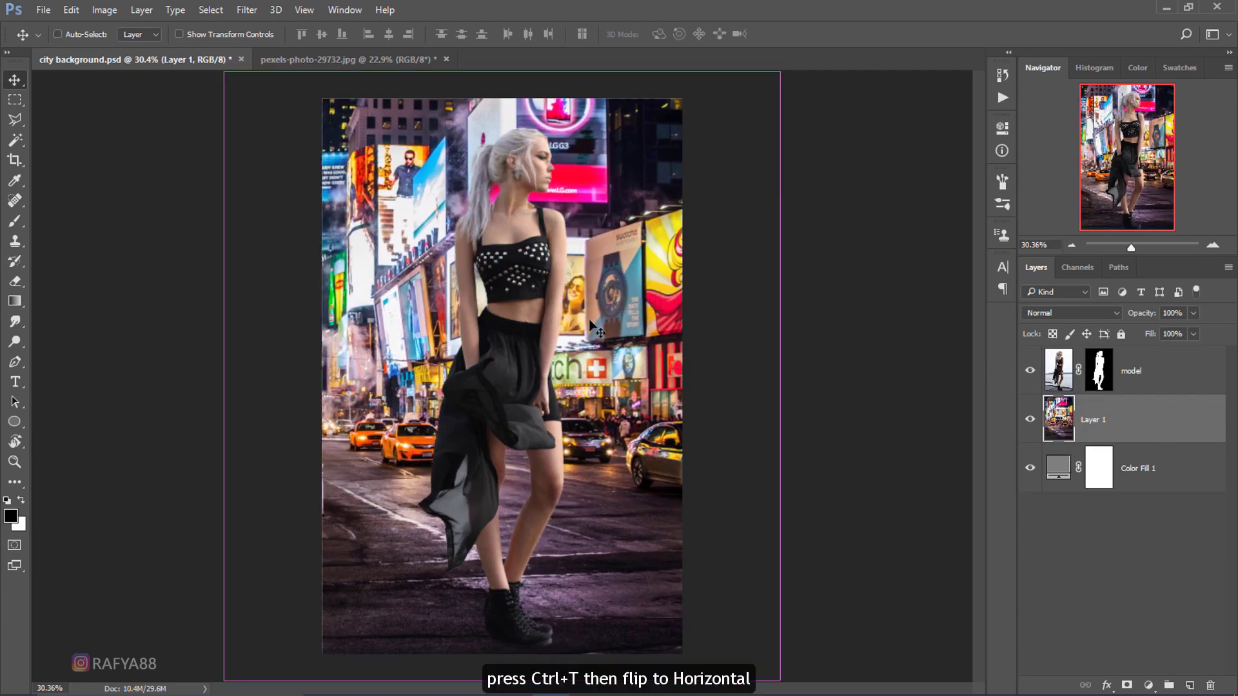
- Flip the street layer horizontally, reposition it to fill the canvas, and commit the transform
key(ctrl+t)
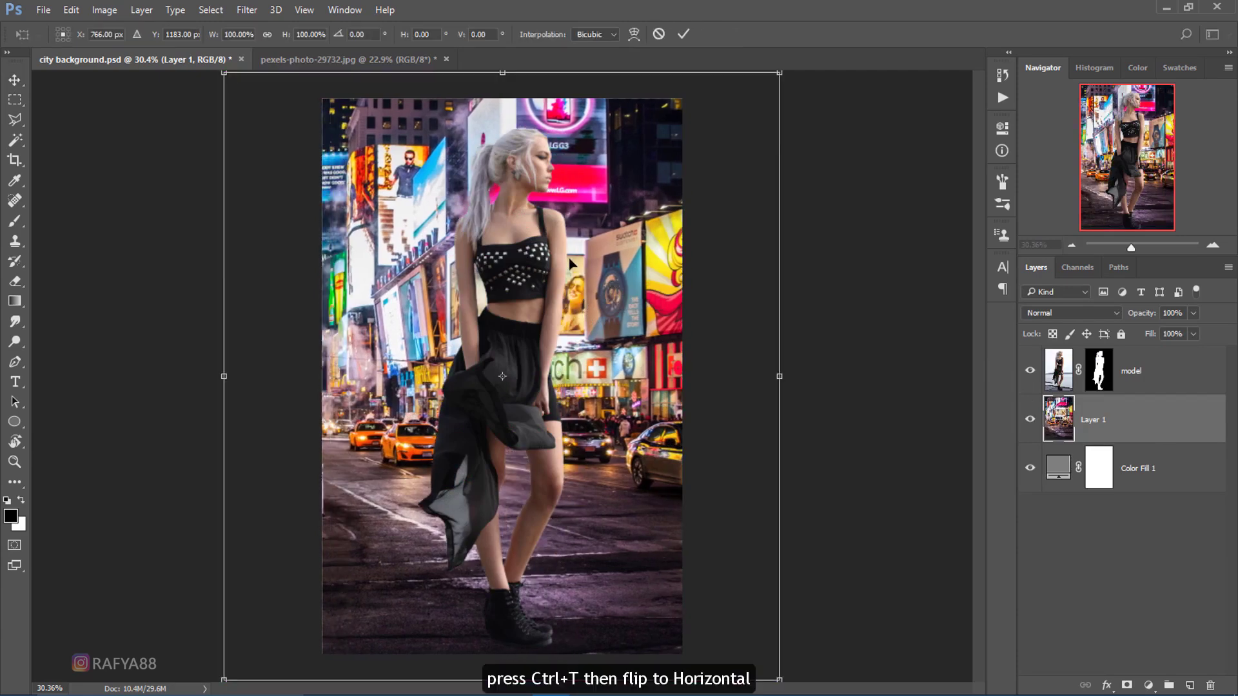
right_click(570, 261)
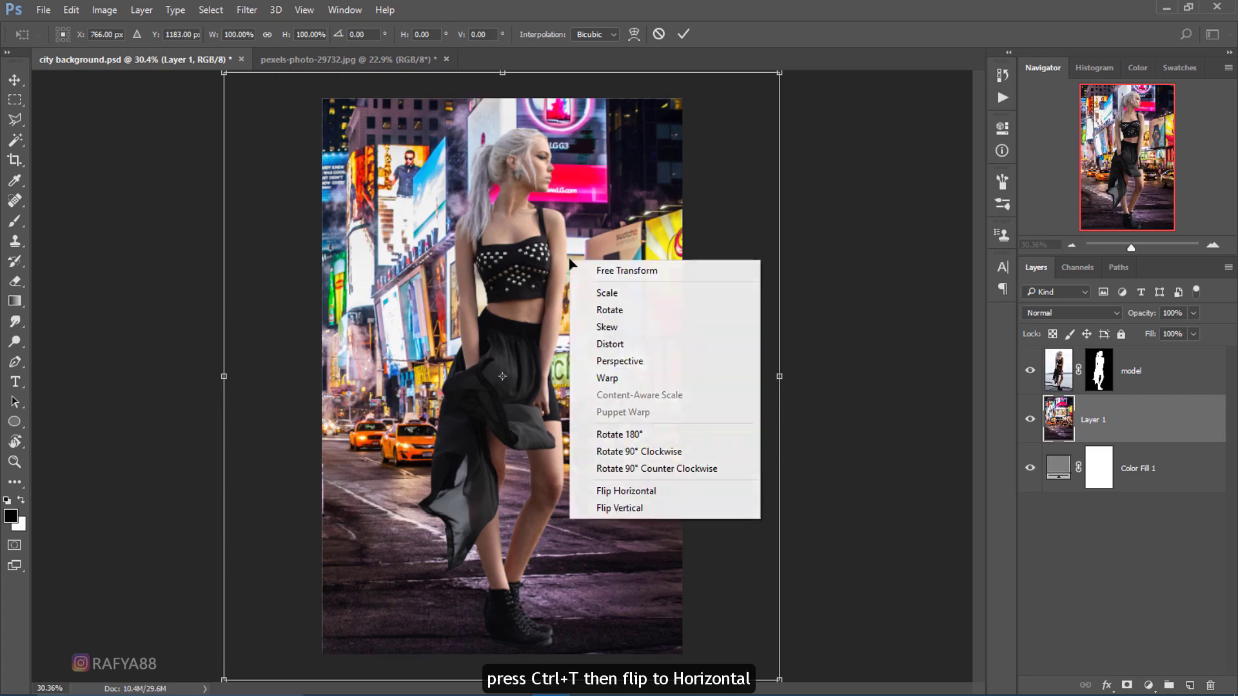
click(626, 491)
scroll(567, 387, down, 1)
drag(562, 376, 527, 355)
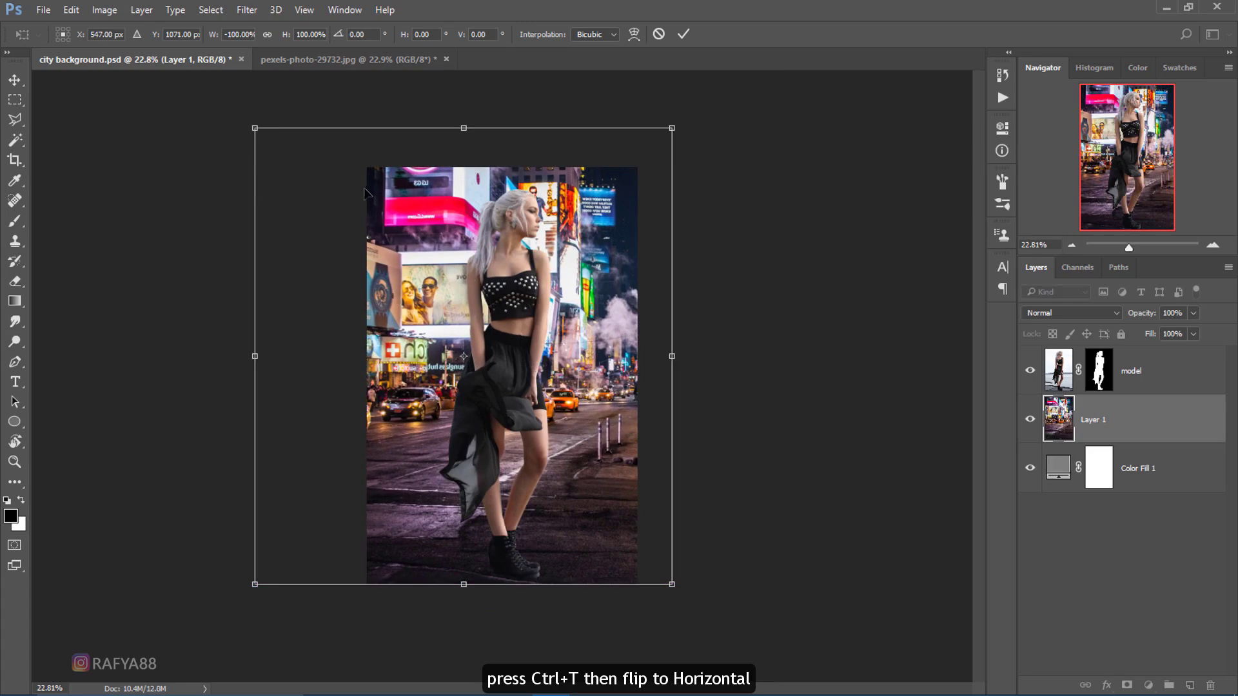
mouse_move(365, 188)
mouse_down()
mouse_move(395, 193)
mouse_move(384, 201)
mouse_up()
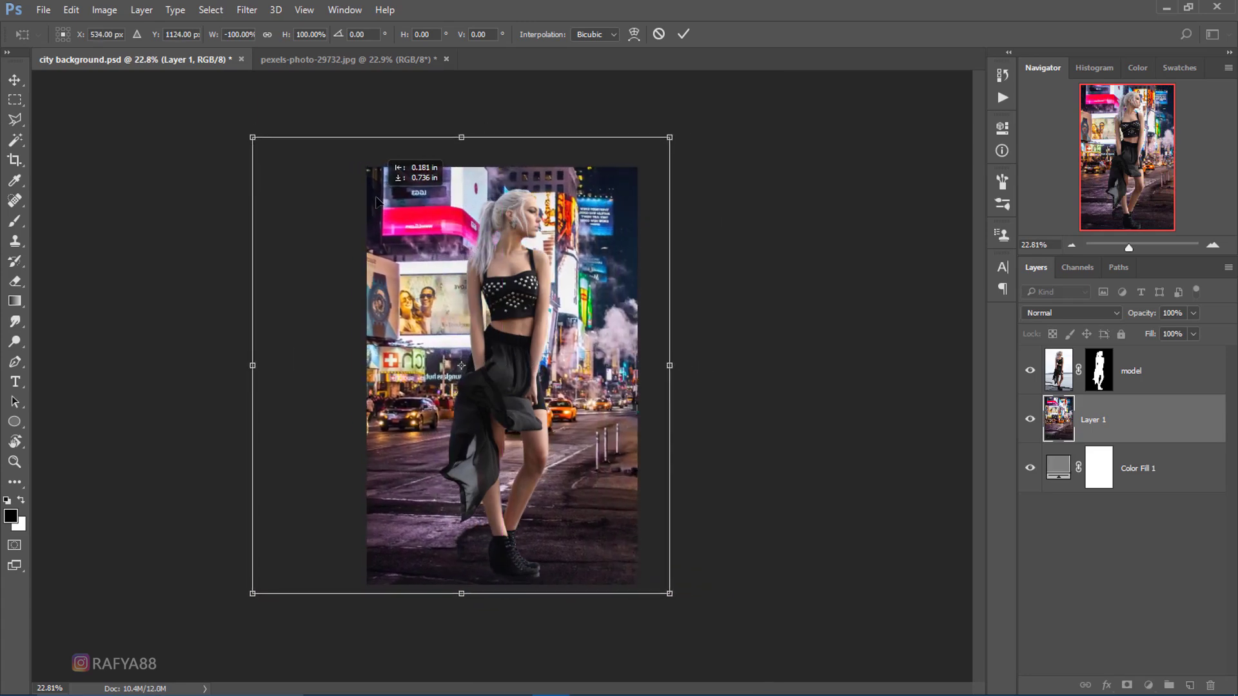
drag(385, 204, 386, 211)
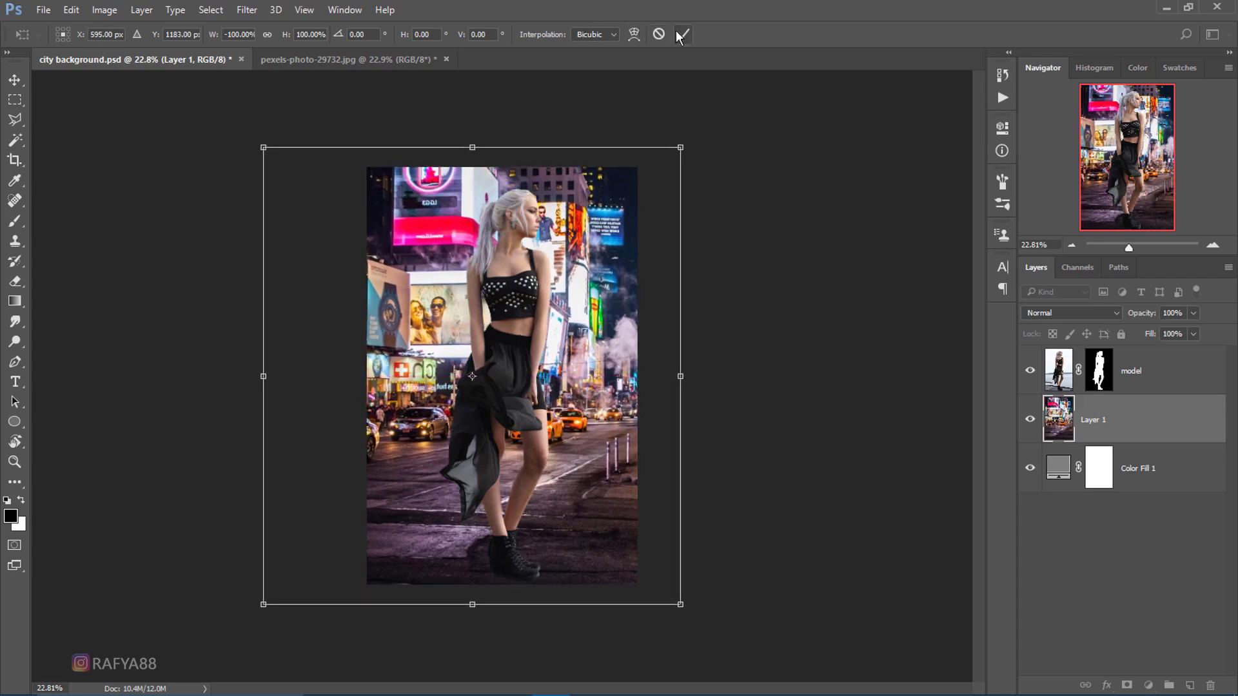
key(Return)
- Scale the model layer down to about 85.6%, nudge her lower, and commit the transform
click(1160, 385)
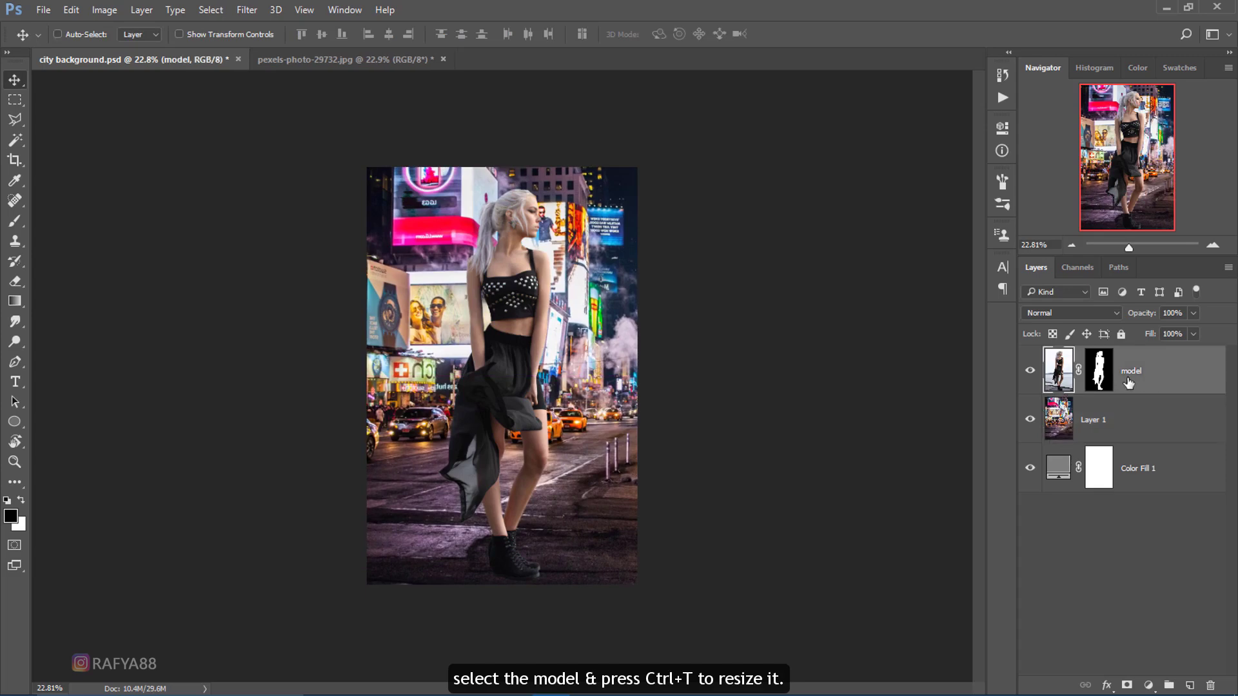
key(ctrl+t)
mouse_move(635, 170)
mouse_down()
mouse_move(612, 208)
mouse_move(632, 206)
mouse_up()
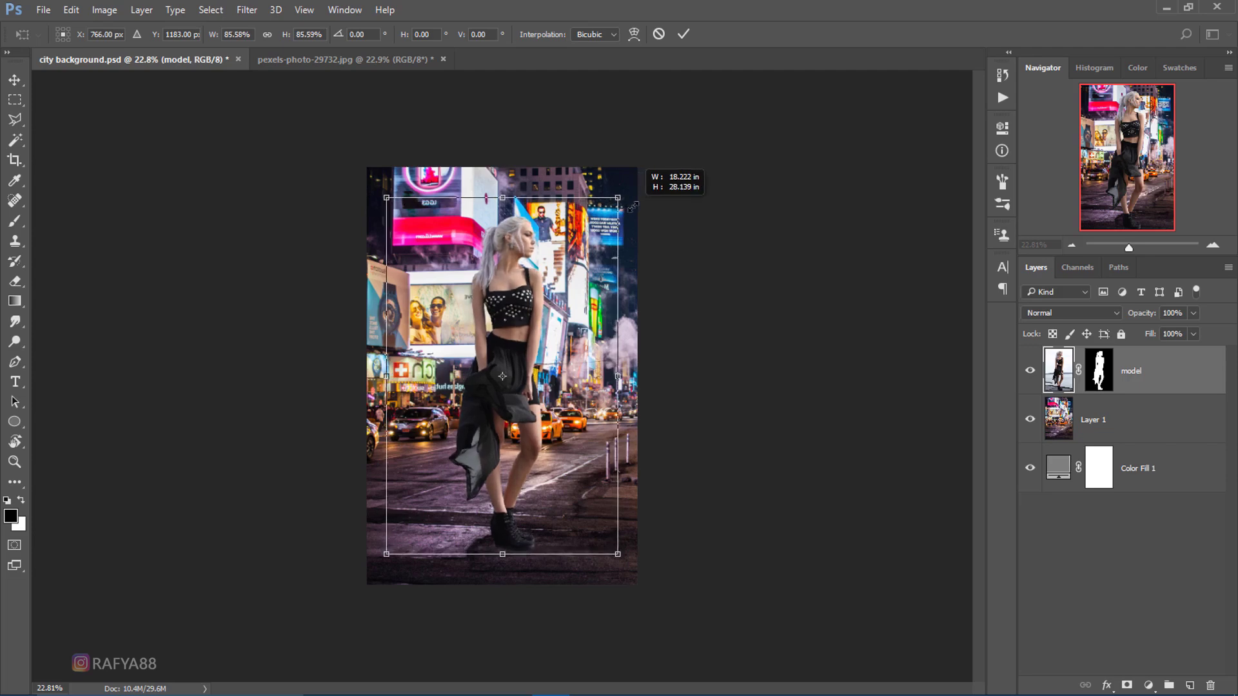
scroll(510, 422, up, 3)
drag(550, 411, 550, 418)
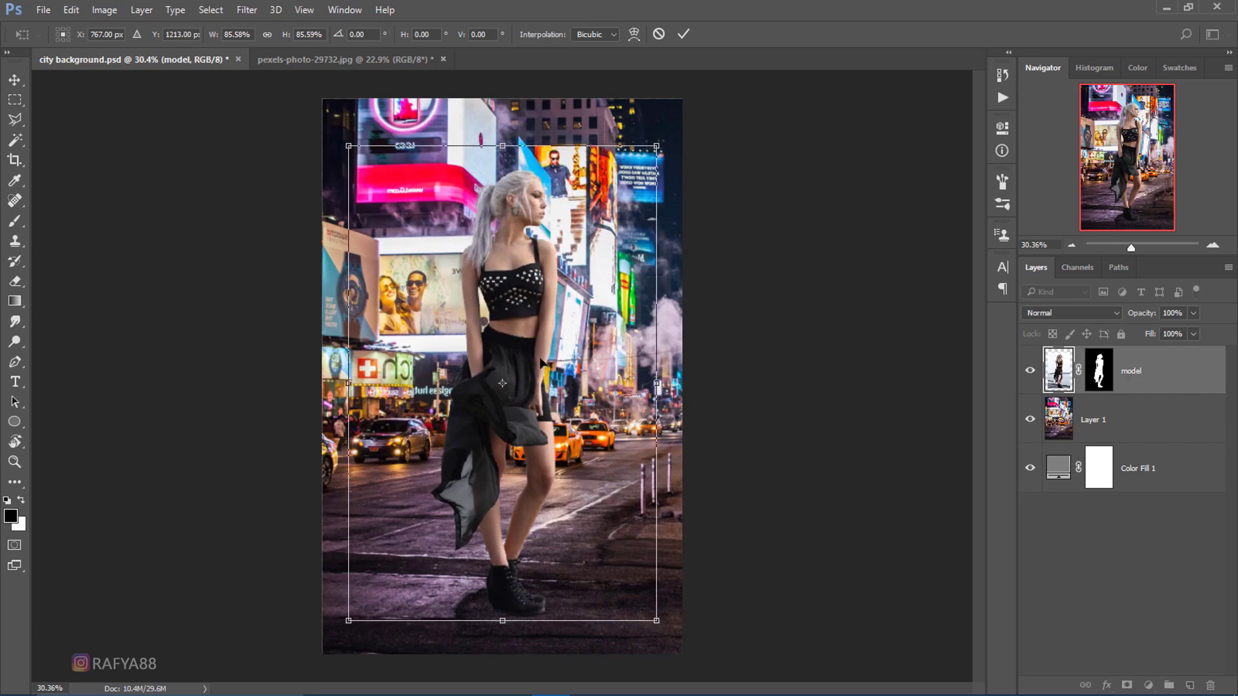
drag(541, 363, 550, 346)
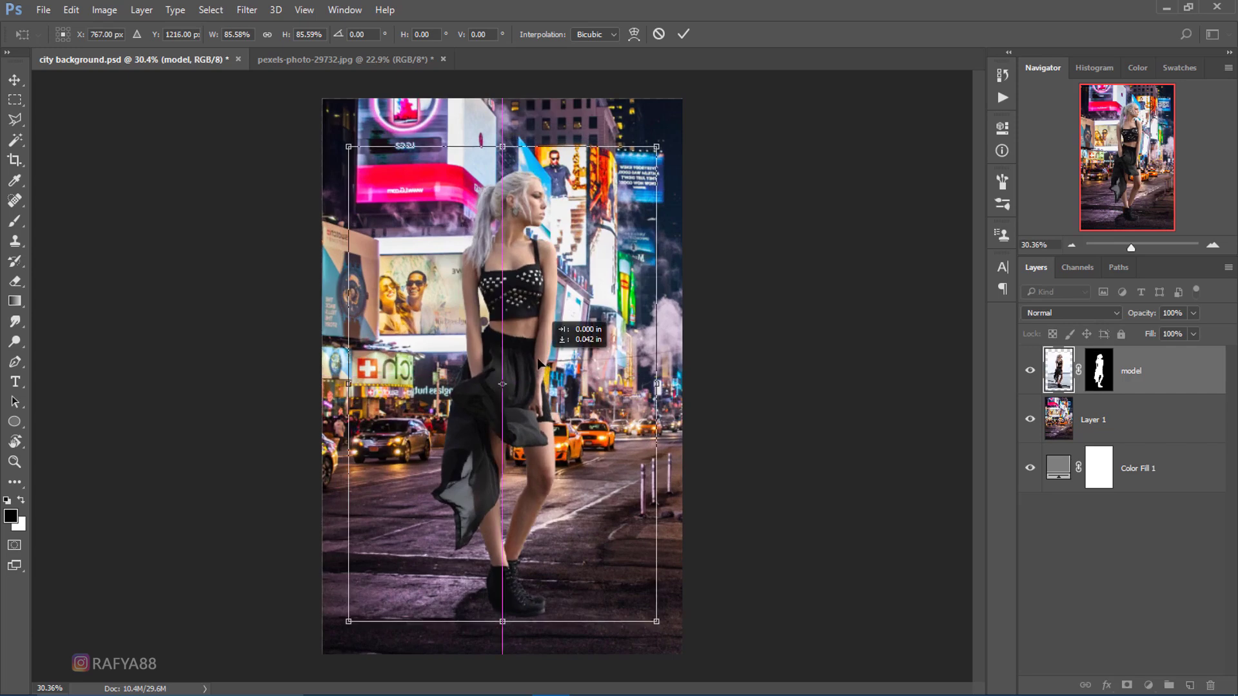
click(683, 34)
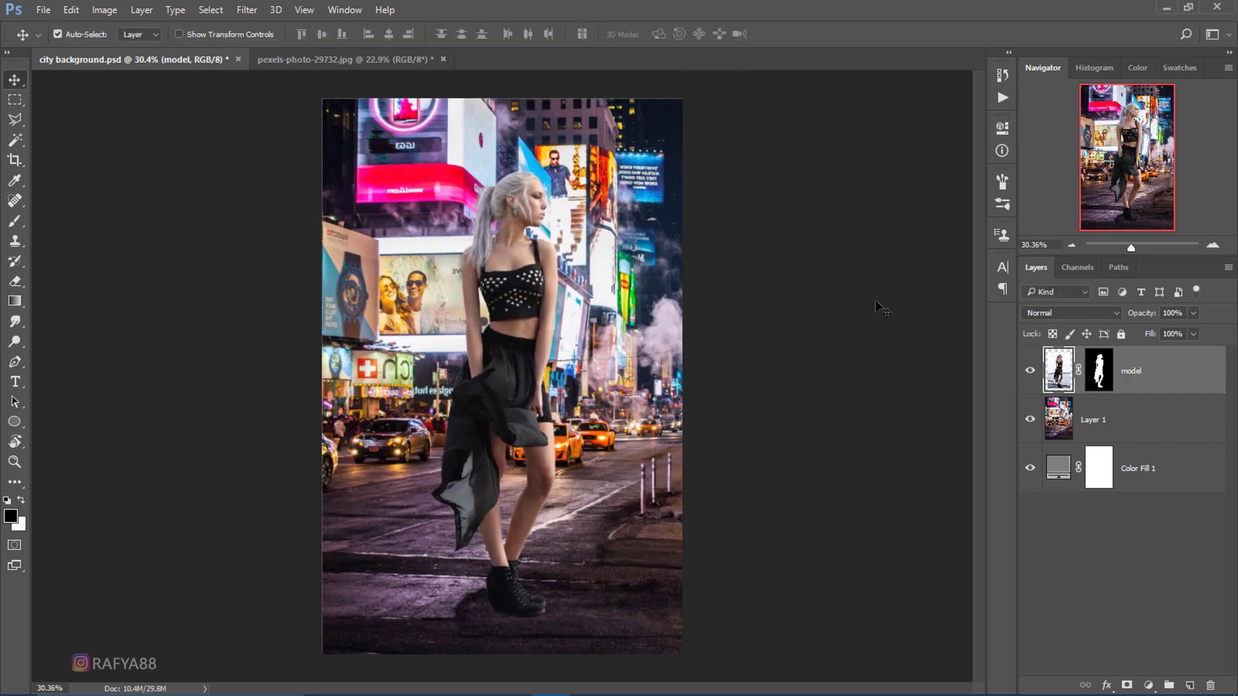
- Rename Layer 1 to 'city bg' and convert it to a smart object
click(1144, 424)
scroll(587, 374, up, 1)
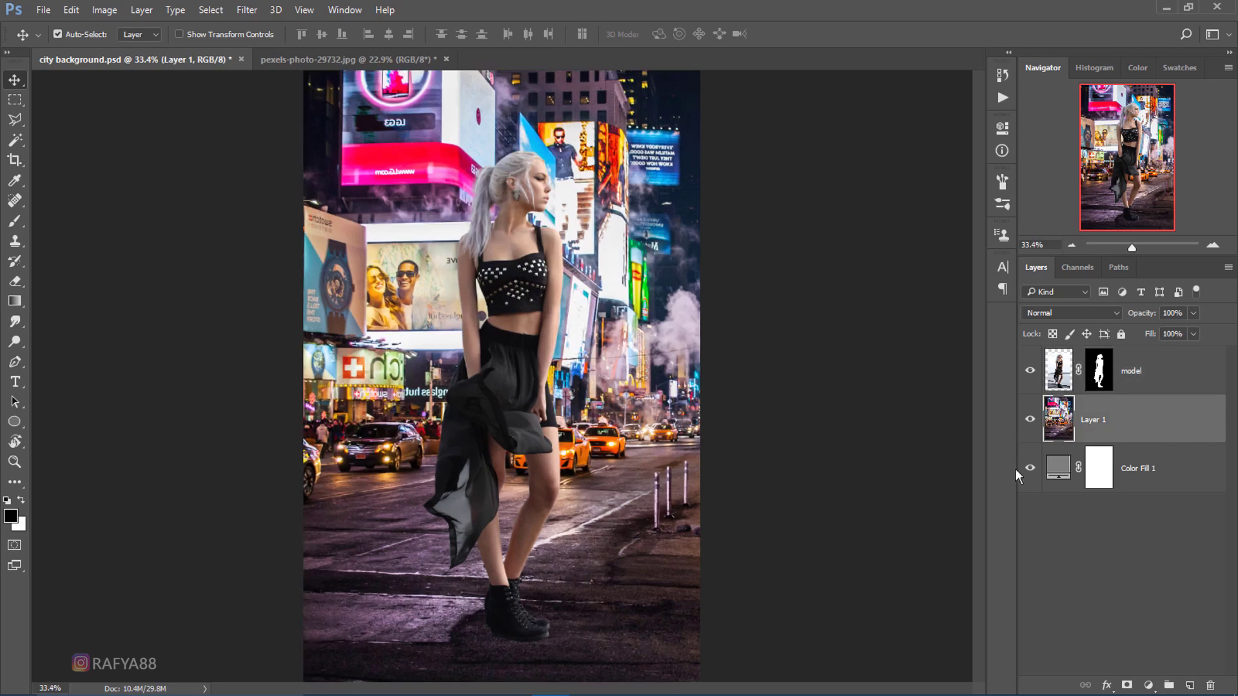
double_click(1096, 421)
text(bg)
key(Return)
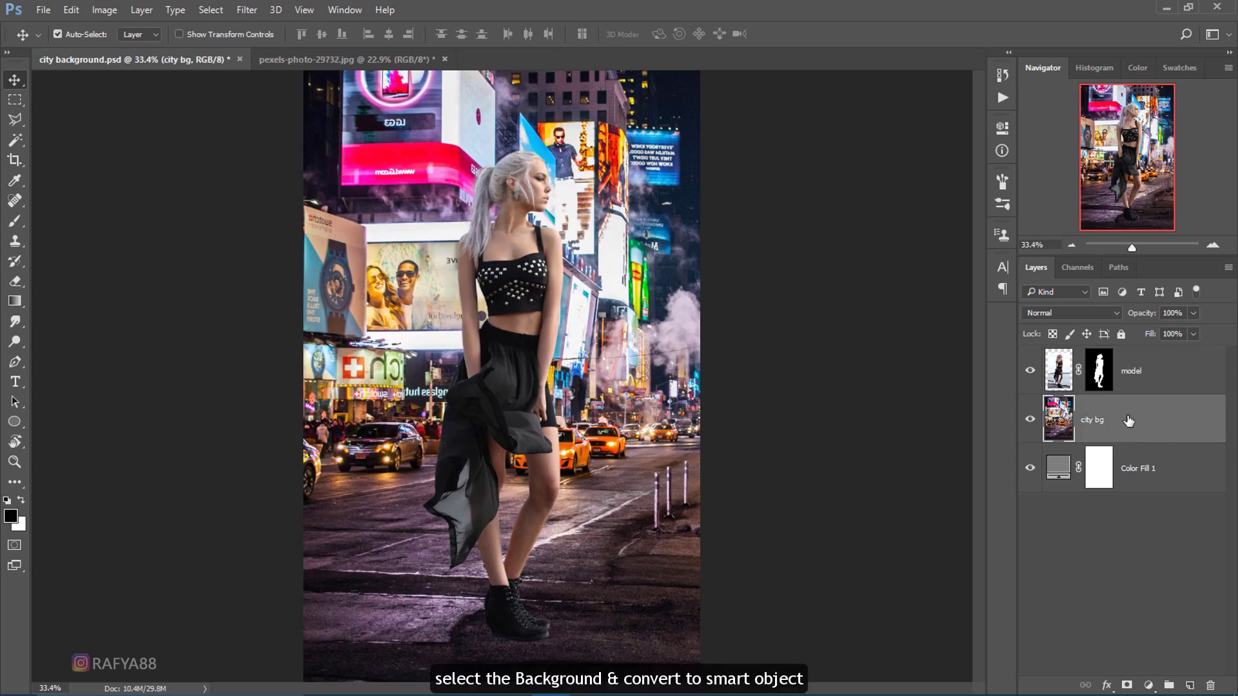
right_click(1094, 421)
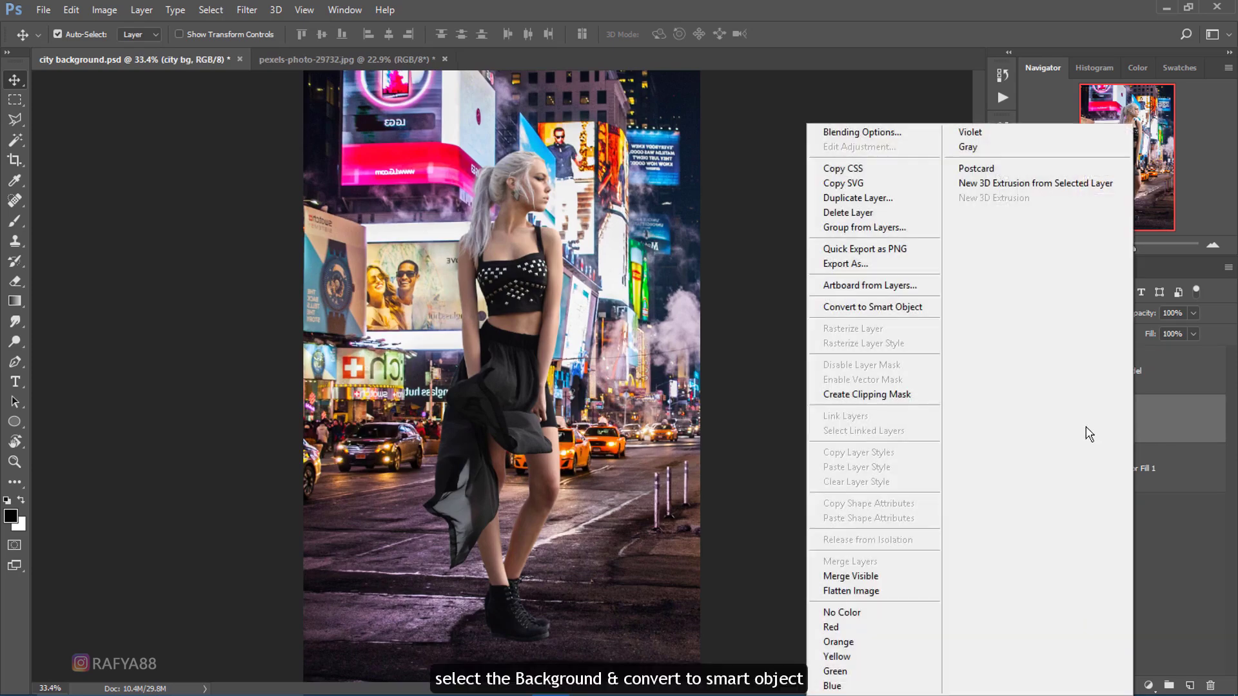
click(884, 308)
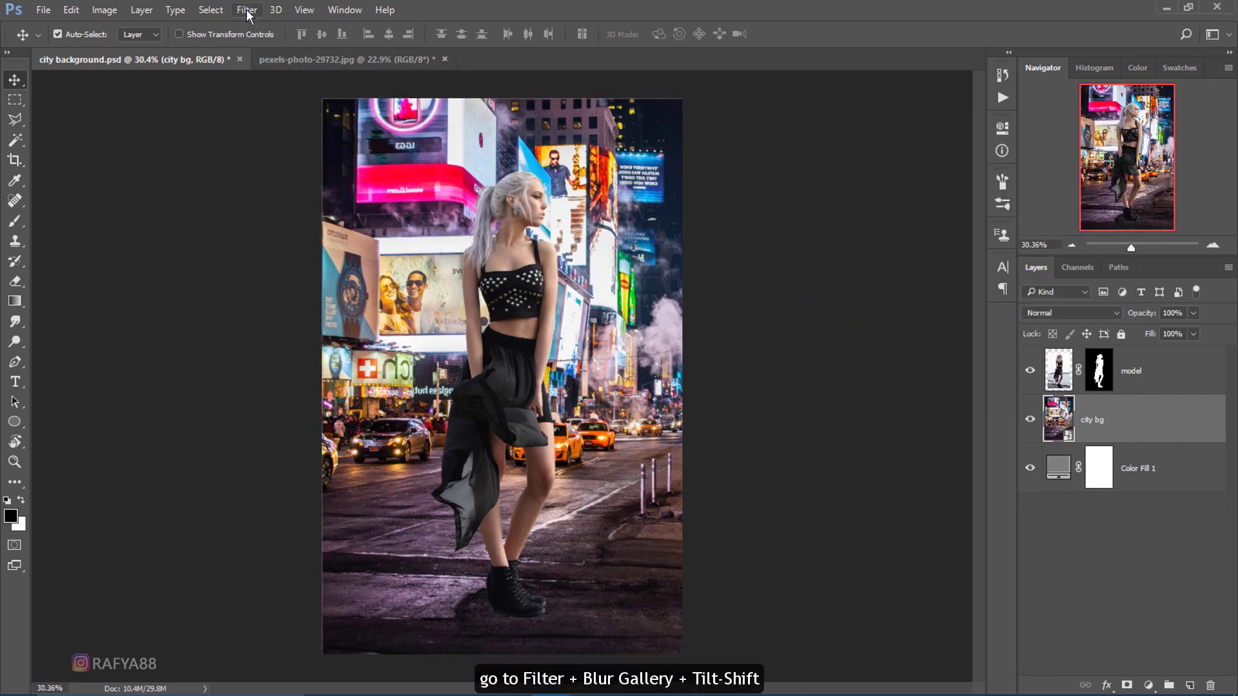
- Apply a 60 px Tilt-Shift blur focused at the model's feet, then toggle it to compare
click(247, 10)
mouse_move(269, 195)
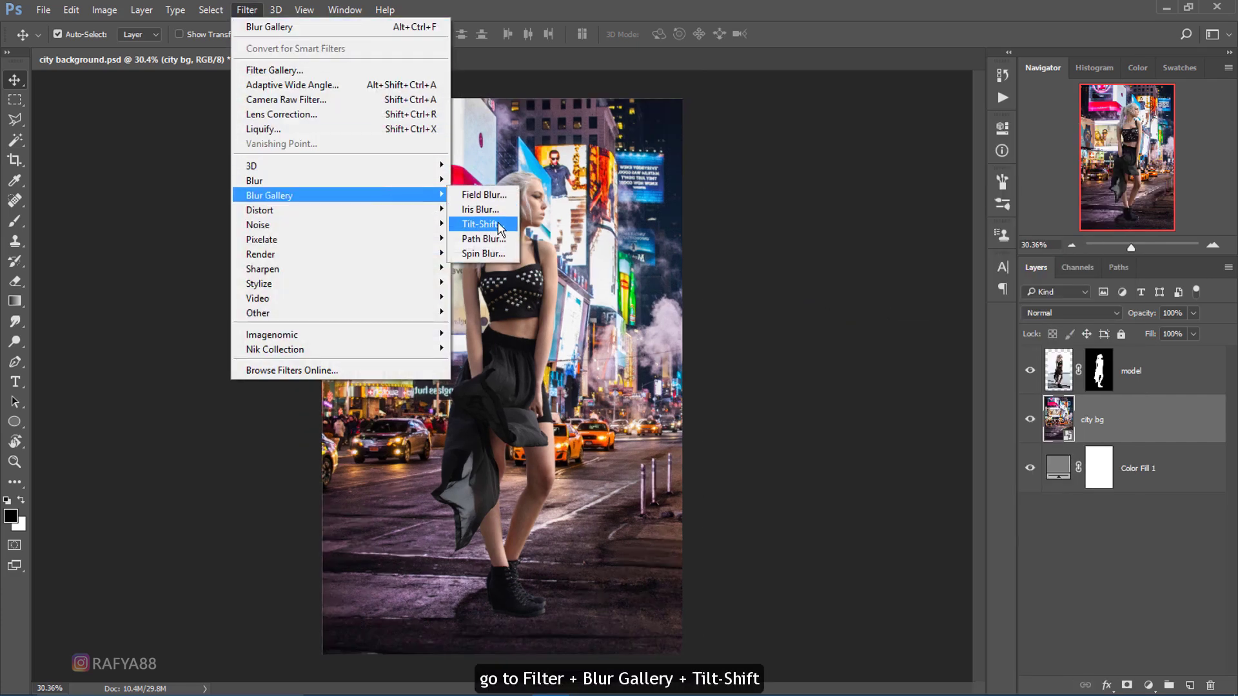
click(505, 225)
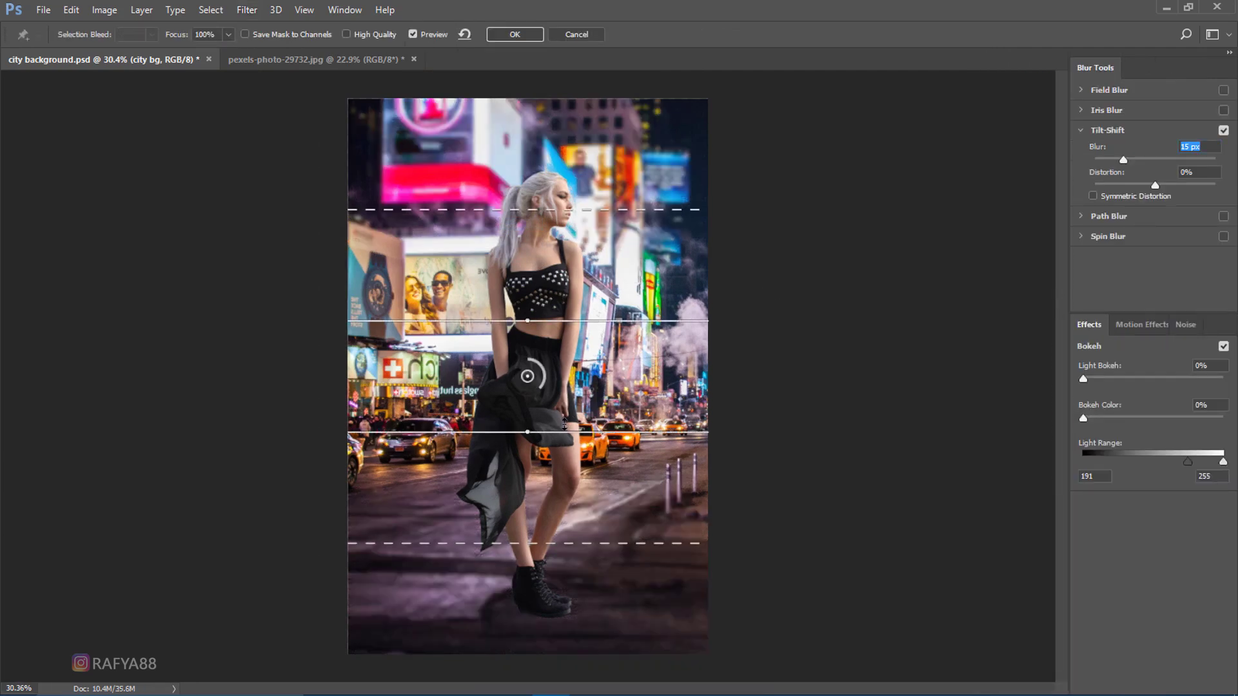
drag(564, 423, 565, 396)
mouse_move(527, 359)
mouse_down()
mouse_move(532, 631)
mouse_move(534, 608)
mouse_up()
scroll(538, 601, down, 2)
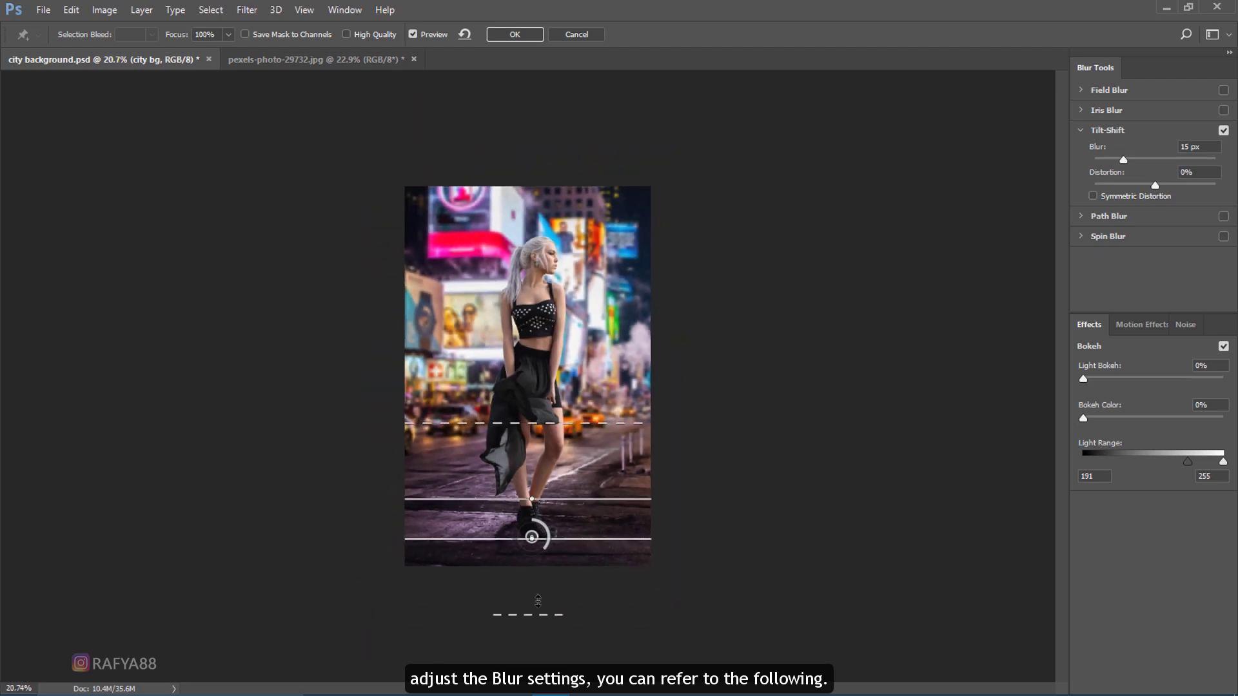
scroll(538, 601, up, 2)
drag(1123, 160, 1148, 160)
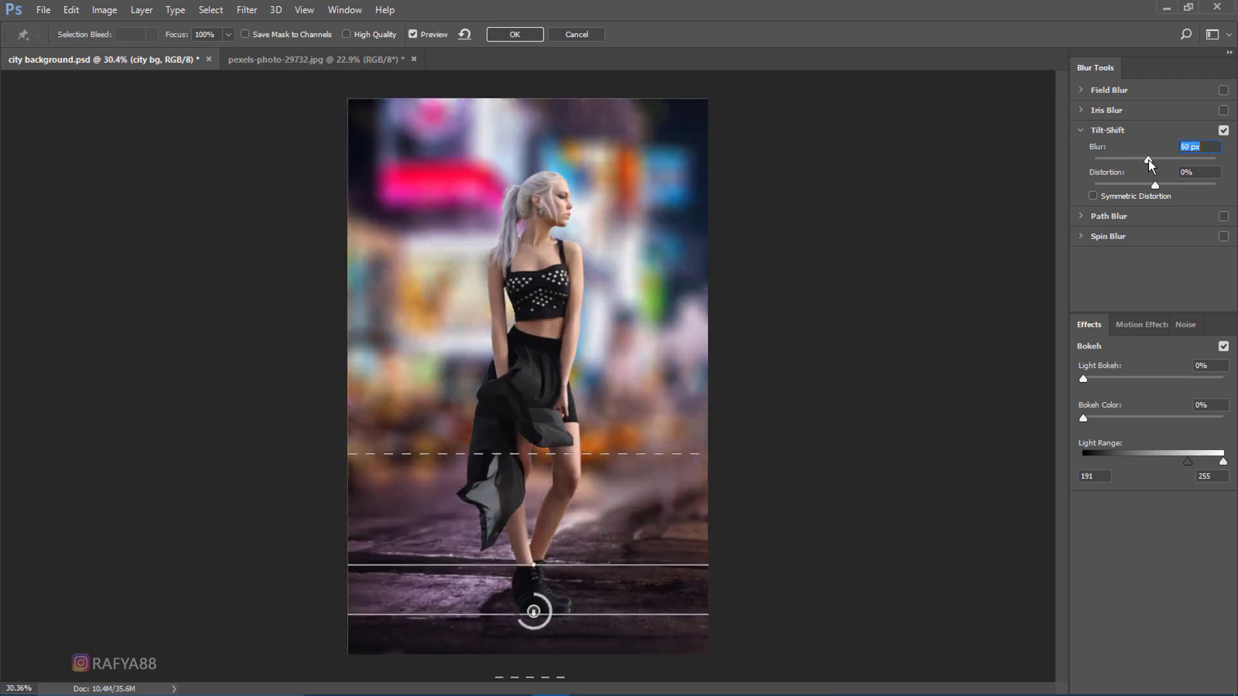
drag(629, 565, 629, 555)
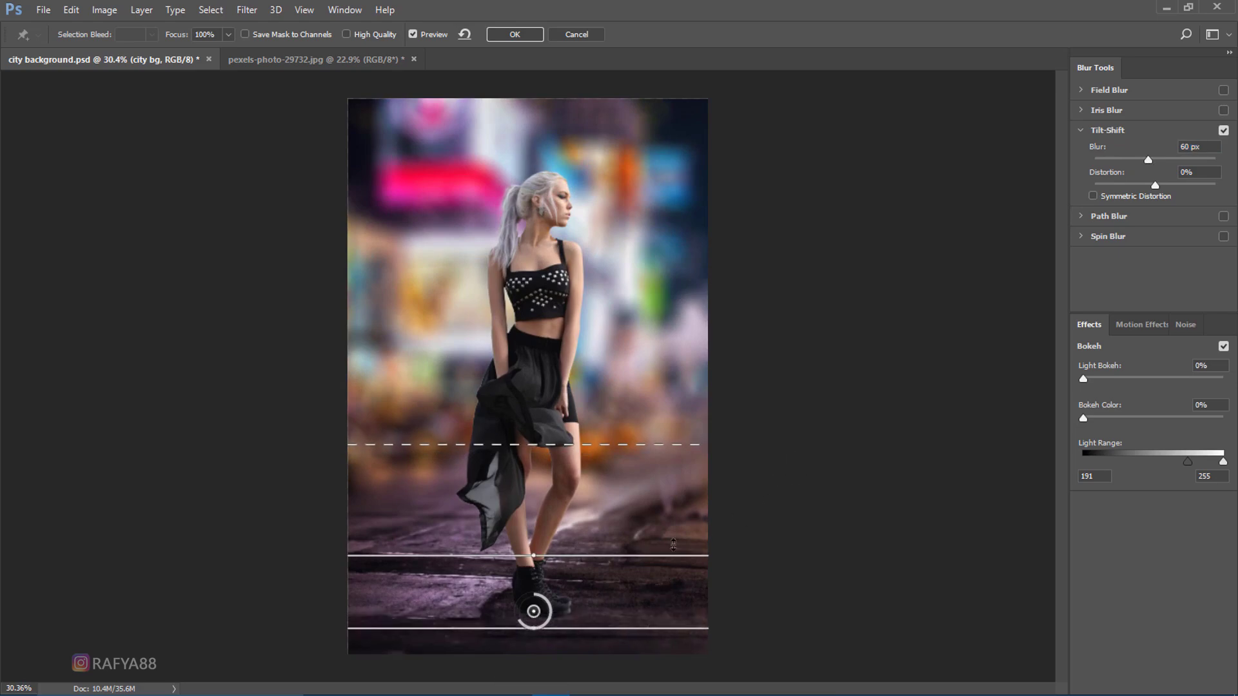
click(514, 37)
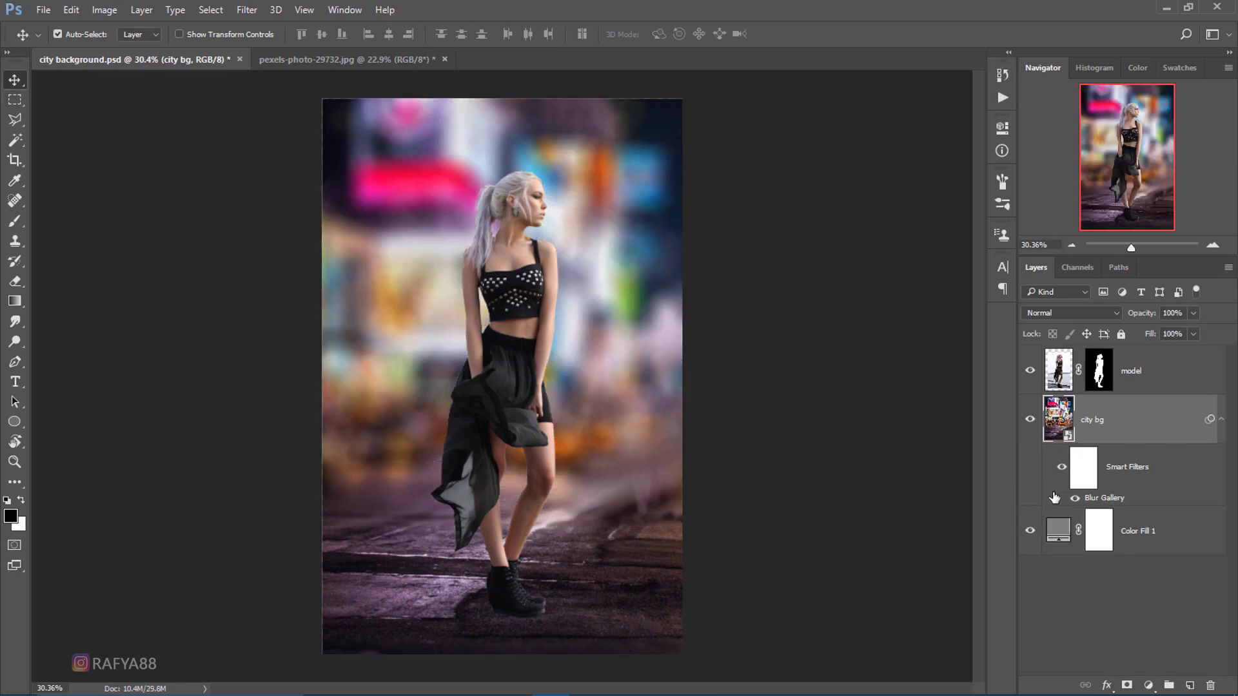
click(1062, 468)
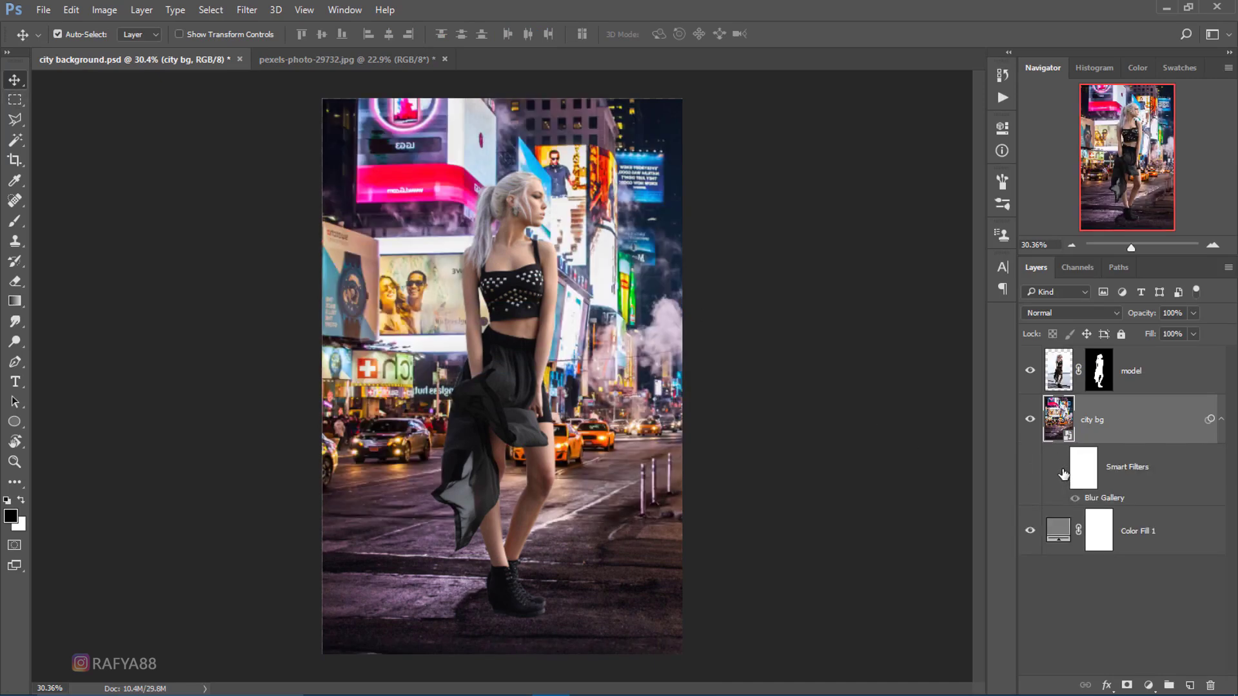
click(1063, 469)
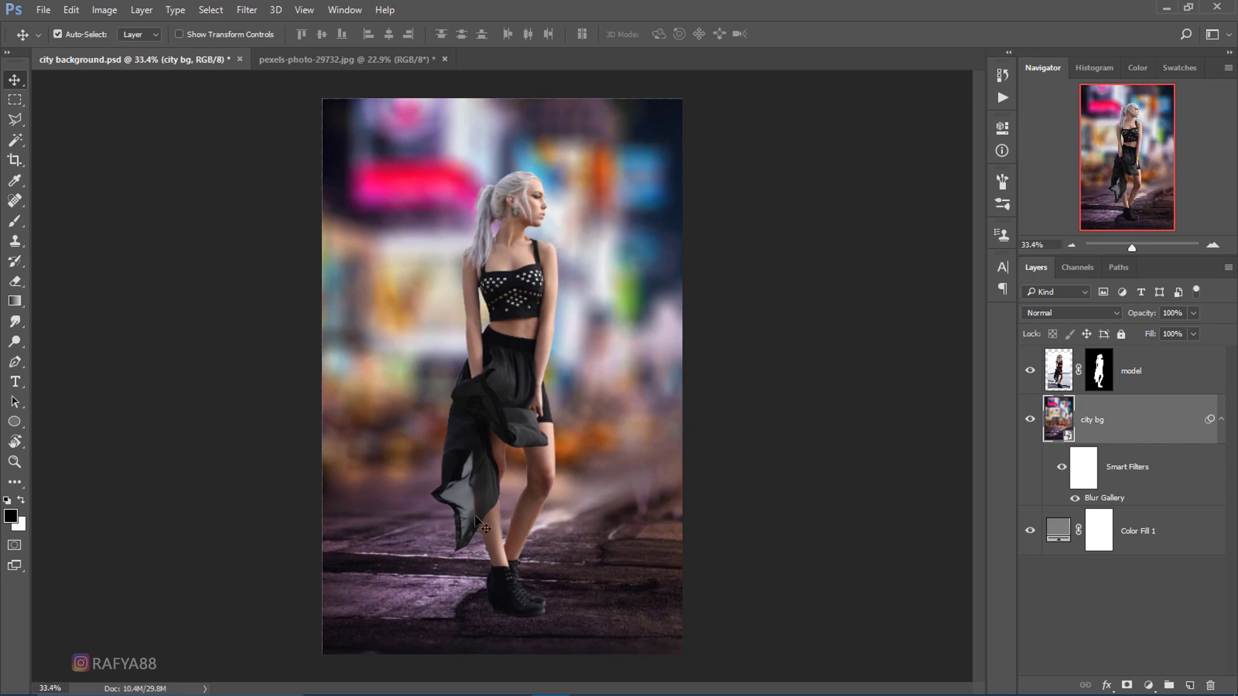
- Add a Selective Color adjustment layer above the model and clip it to her
scroll(504, 514, up, 2)
scroll(482, 394, up, 2)
drag(482, 395, 491, 377)
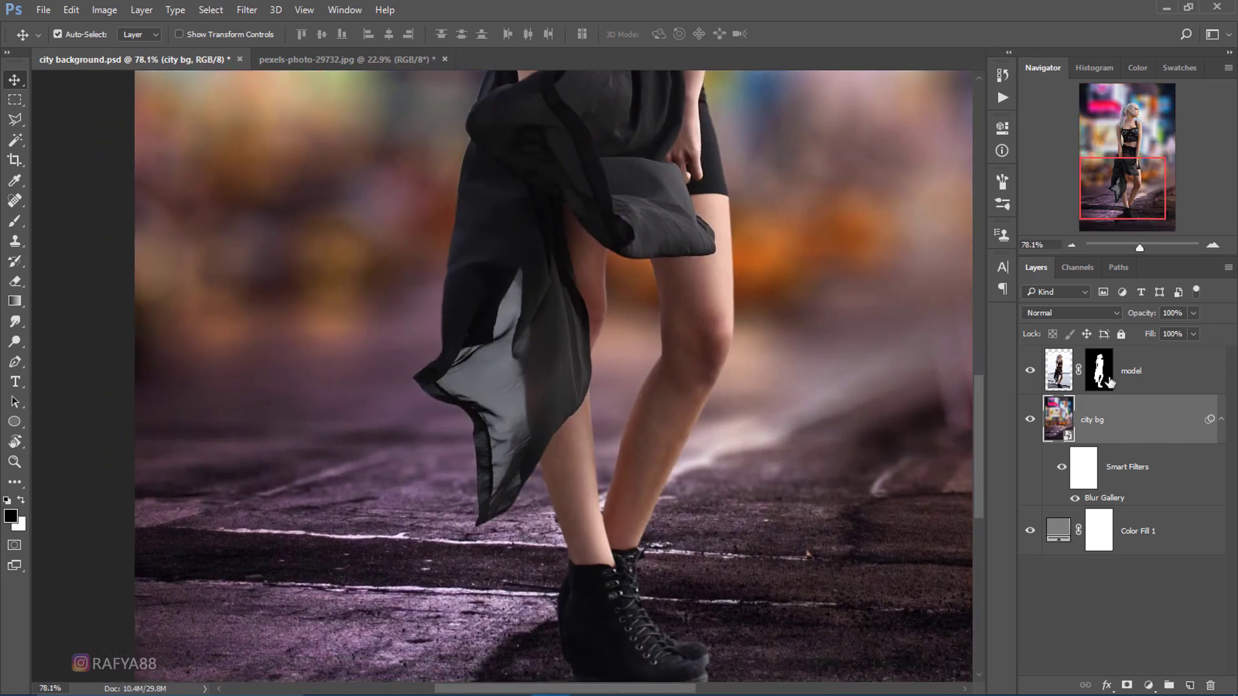
click(1155, 369)
click(1148, 685)
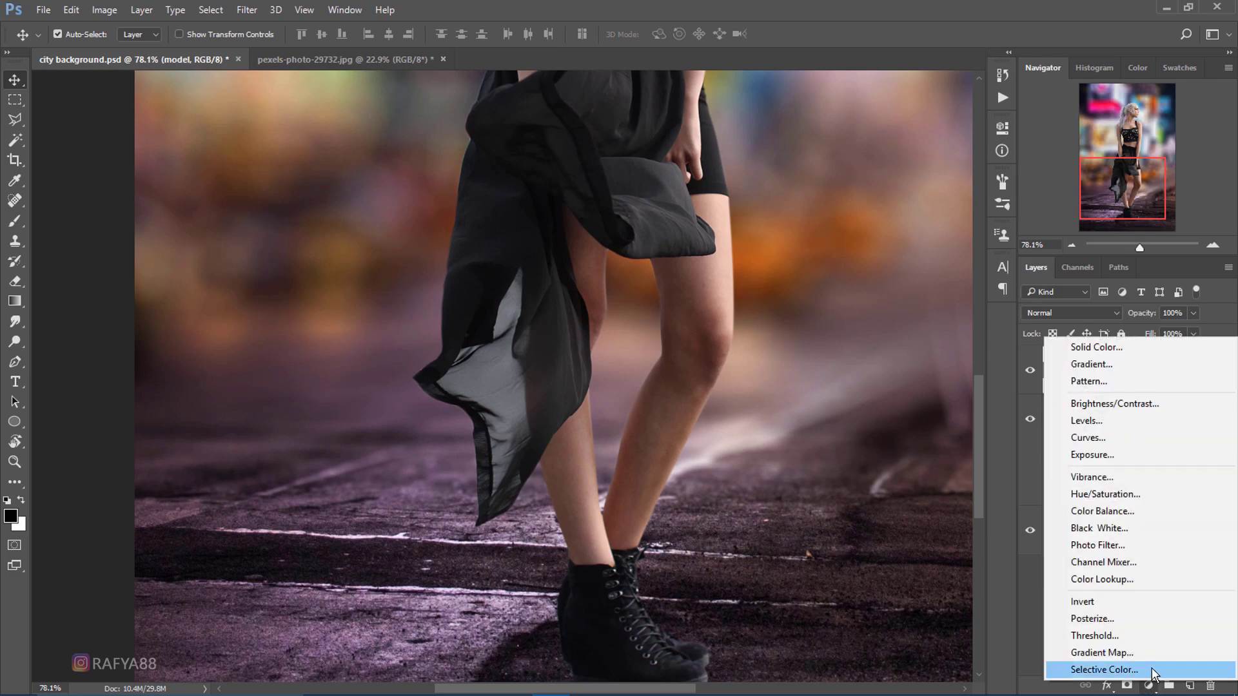
click(1151, 670)
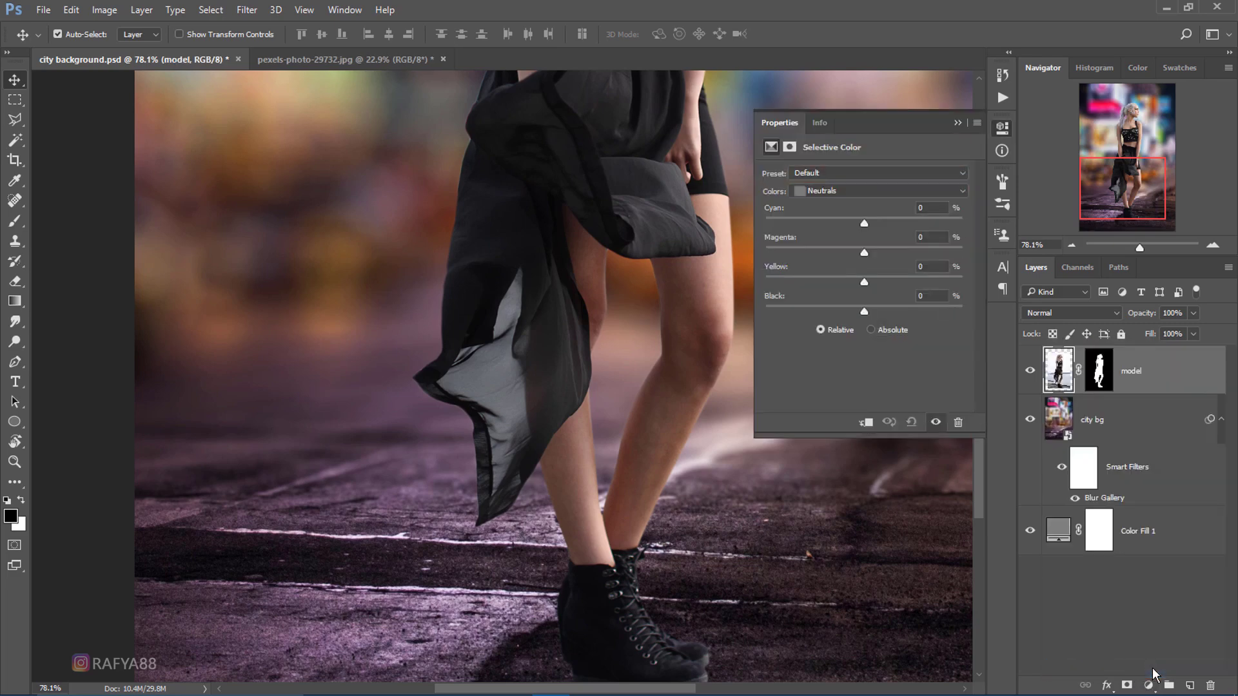
click(867, 422)
- Set the Neutrals range to Black +40, Cyan -4 and Yellow -3
click(841, 193)
click(846, 287)
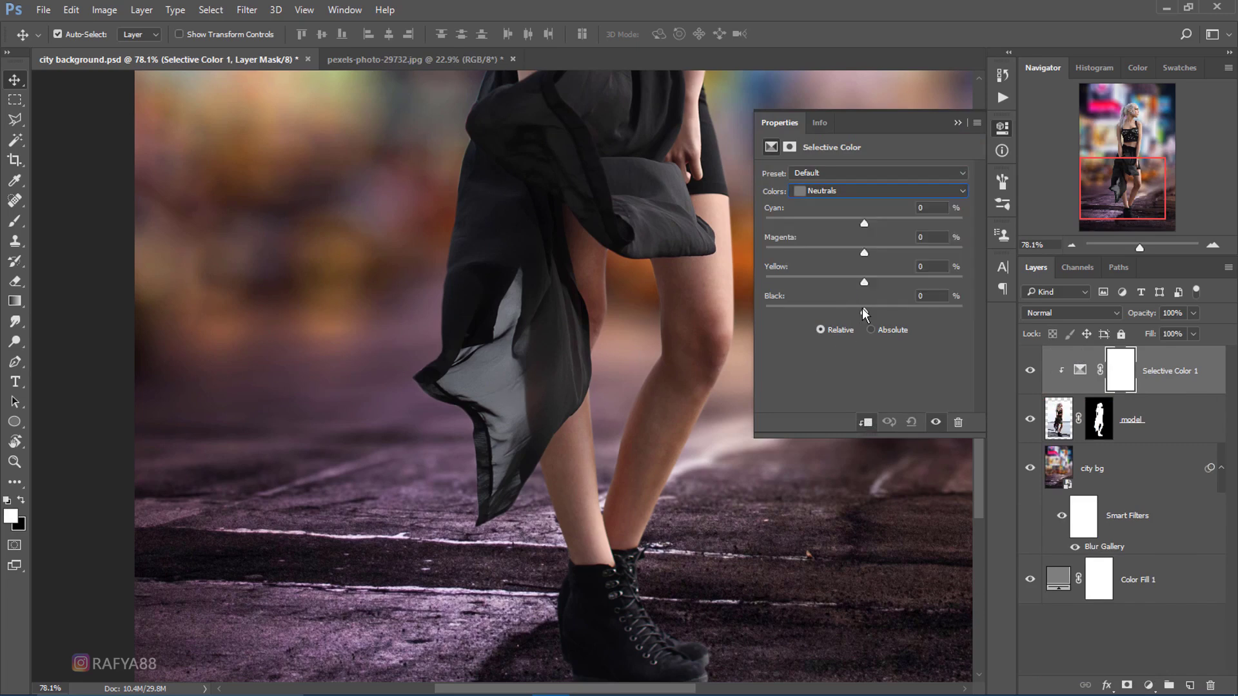
mouse_move(863, 308)
mouse_down()
mouse_move(830, 311)
mouse_move(918, 312)
mouse_up()
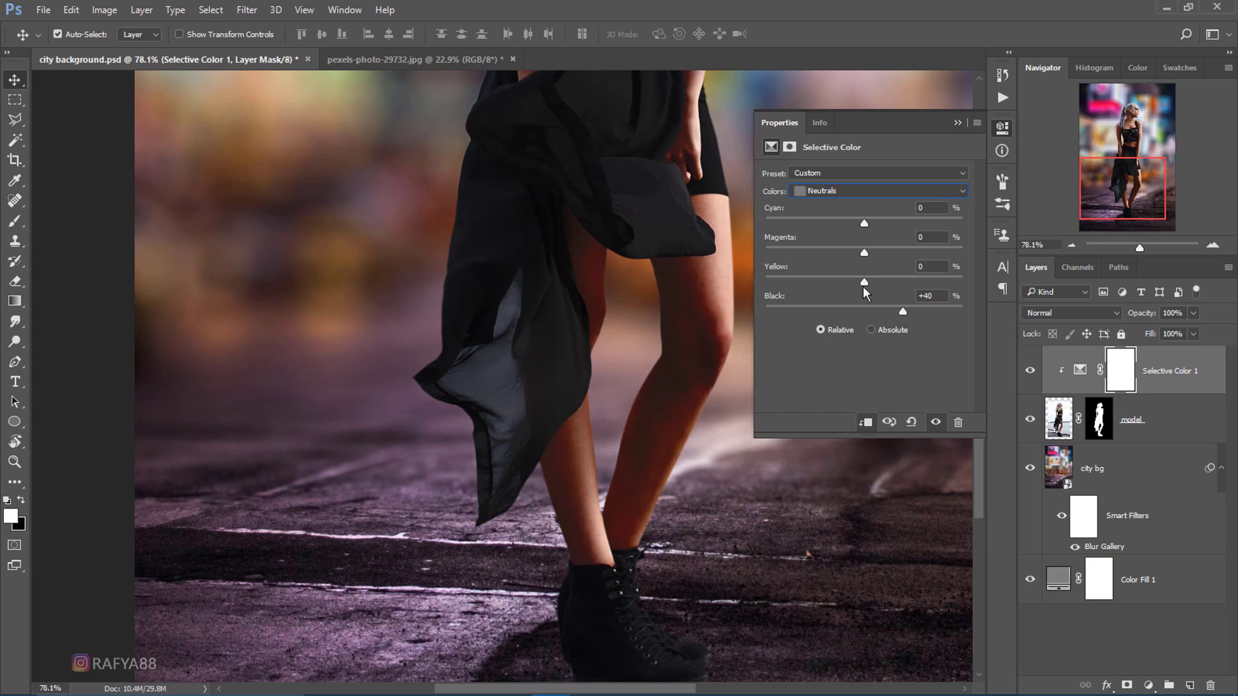
mouse_move(865, 223)
mouse_down()
mouse_move(851, 222)
mouse_move(867, 223)
mouse_up()
drag(864, 282, 861, 282)
- Invert the Selective Color mask to black and brush white over the sheer skirt panel
click(957, 123)
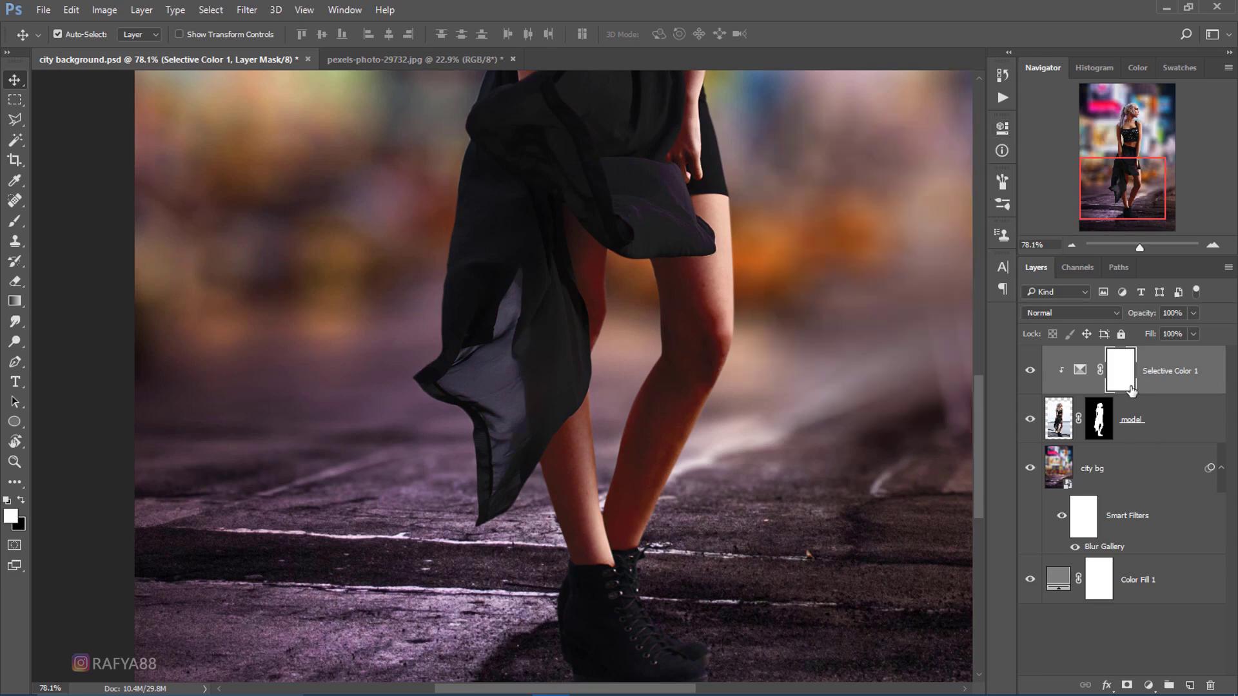
key(ctrl+i)
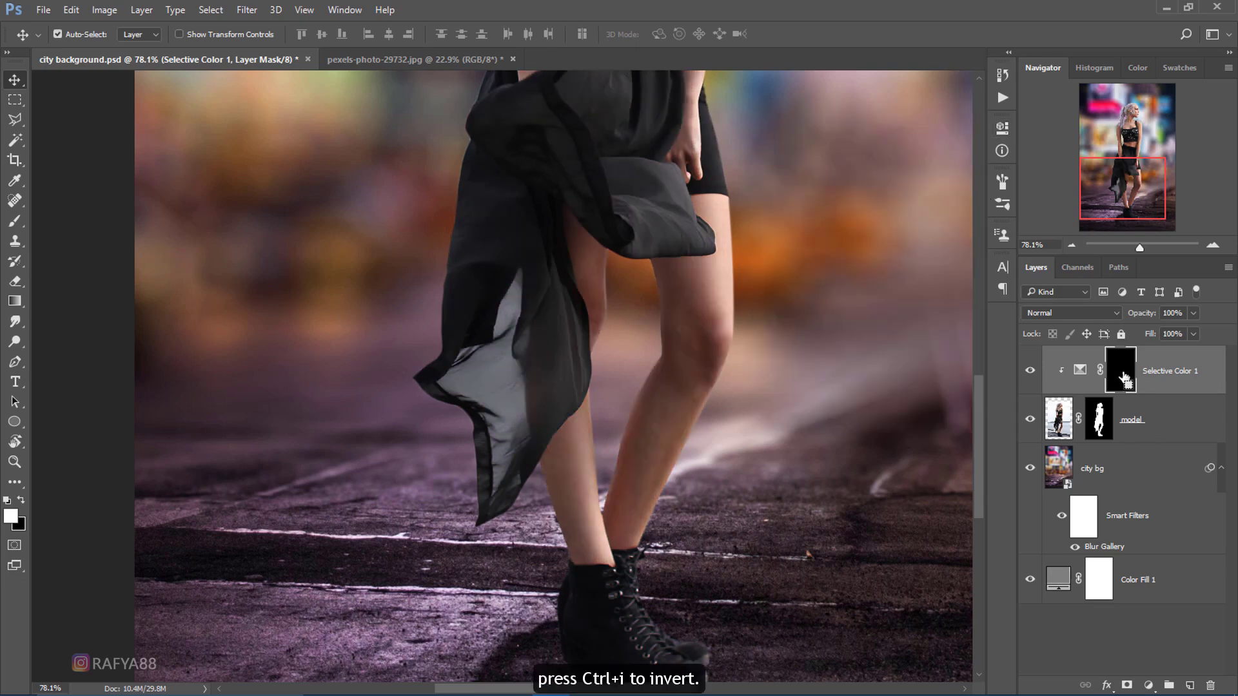
click(16, 221)
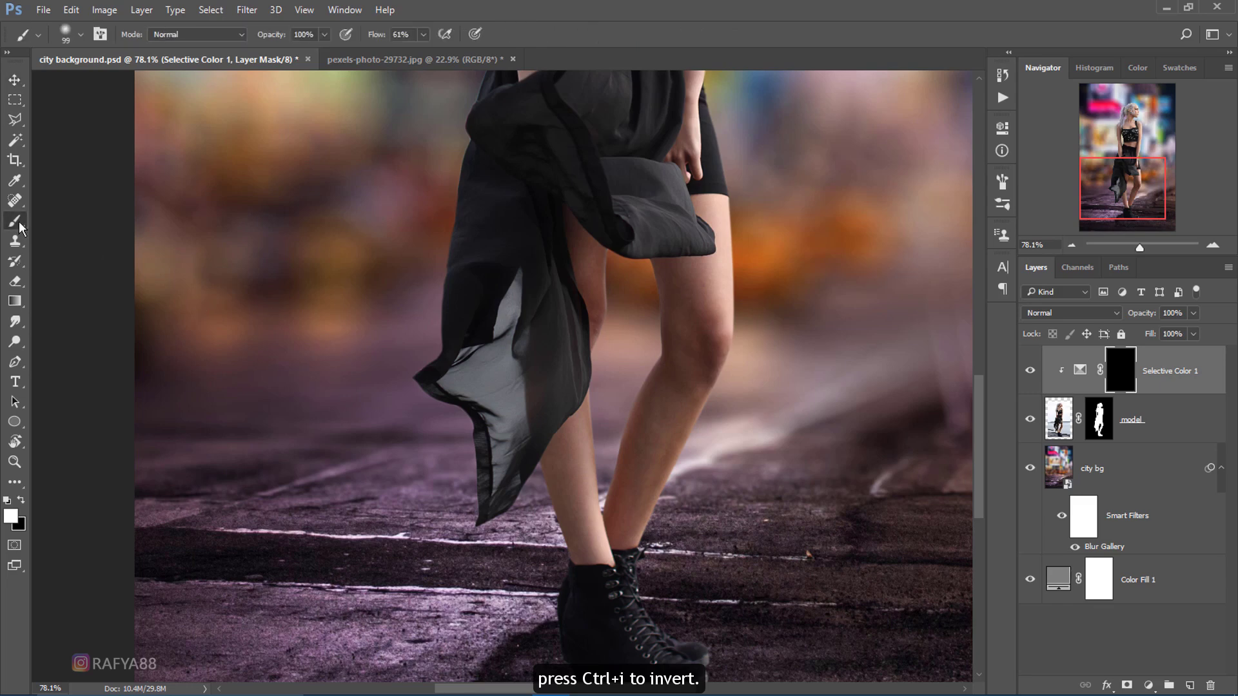
click(22, 500)
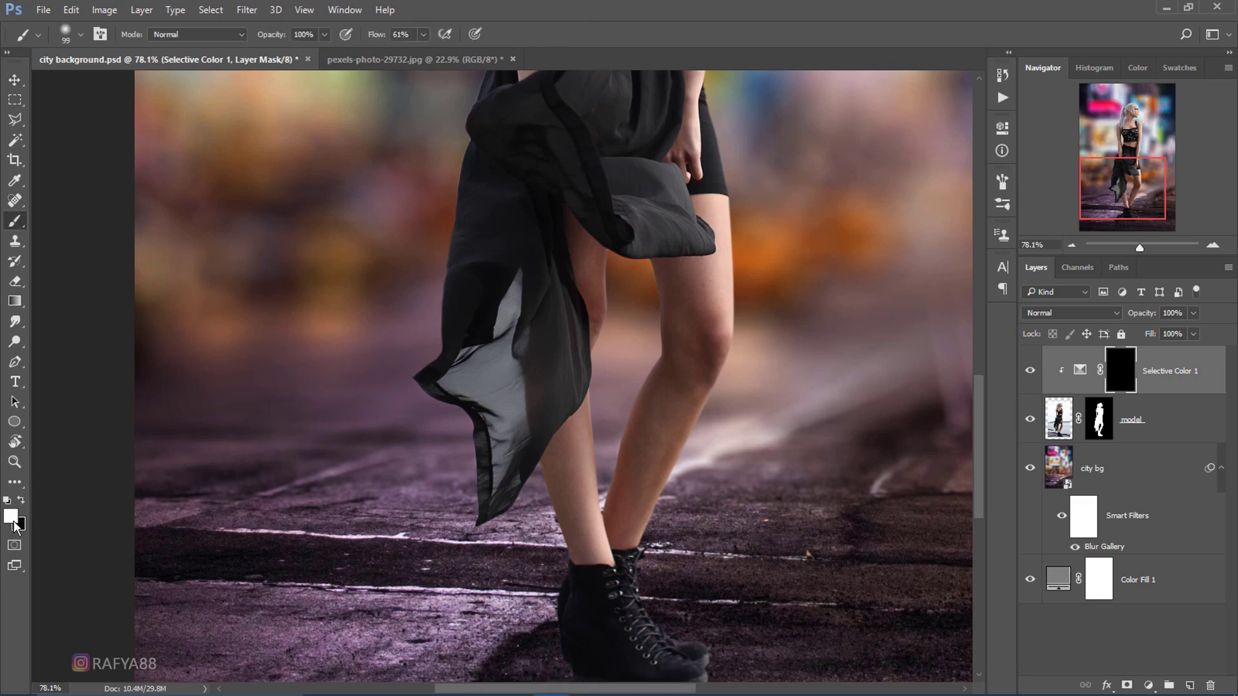
mouse_move(472, 361)
mouse_down()
mouse_move(449, 379)
mouse_move(516, 279)
mouse_move(486, 359)
mouse_move(465, 356)
mouse_move(511, 296)
mouse_move(489, 456)
mouse_move(497, 492)
mouse_move(492, 395)
mouse_move(510, 335)
mouse_up()
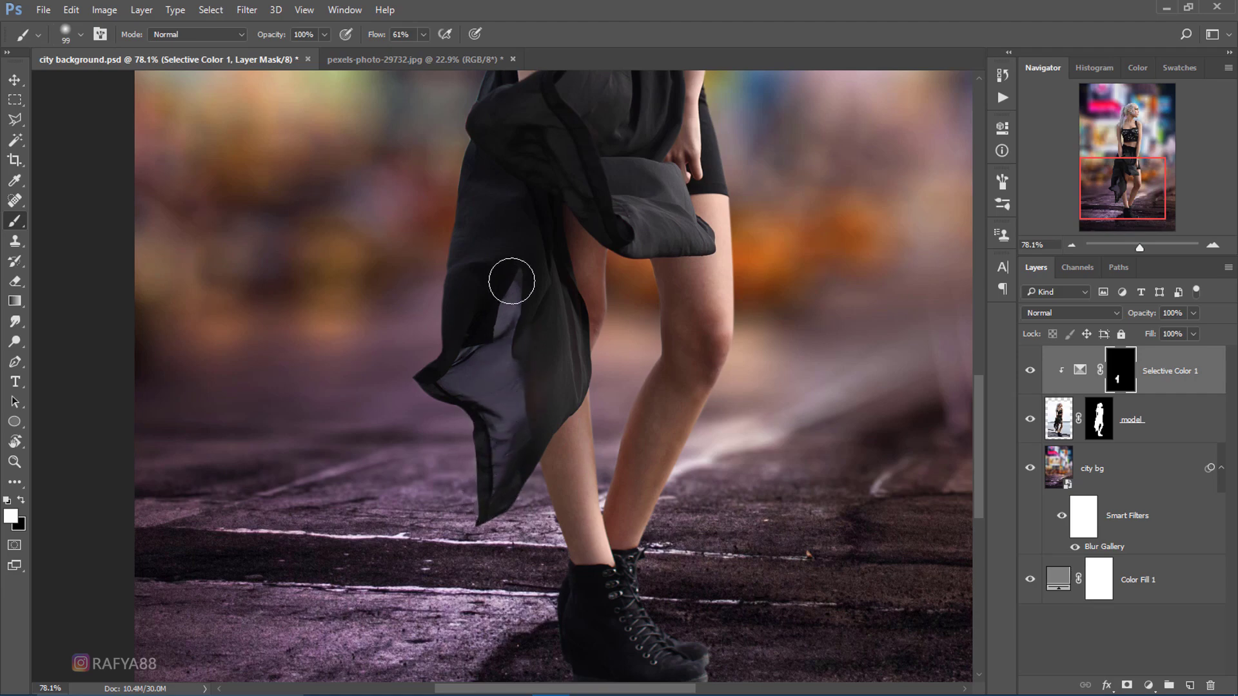
scroll(605, 415, down, 2)
scroll(604, 414, down, 1)
scroll(612, 400, down, 1)
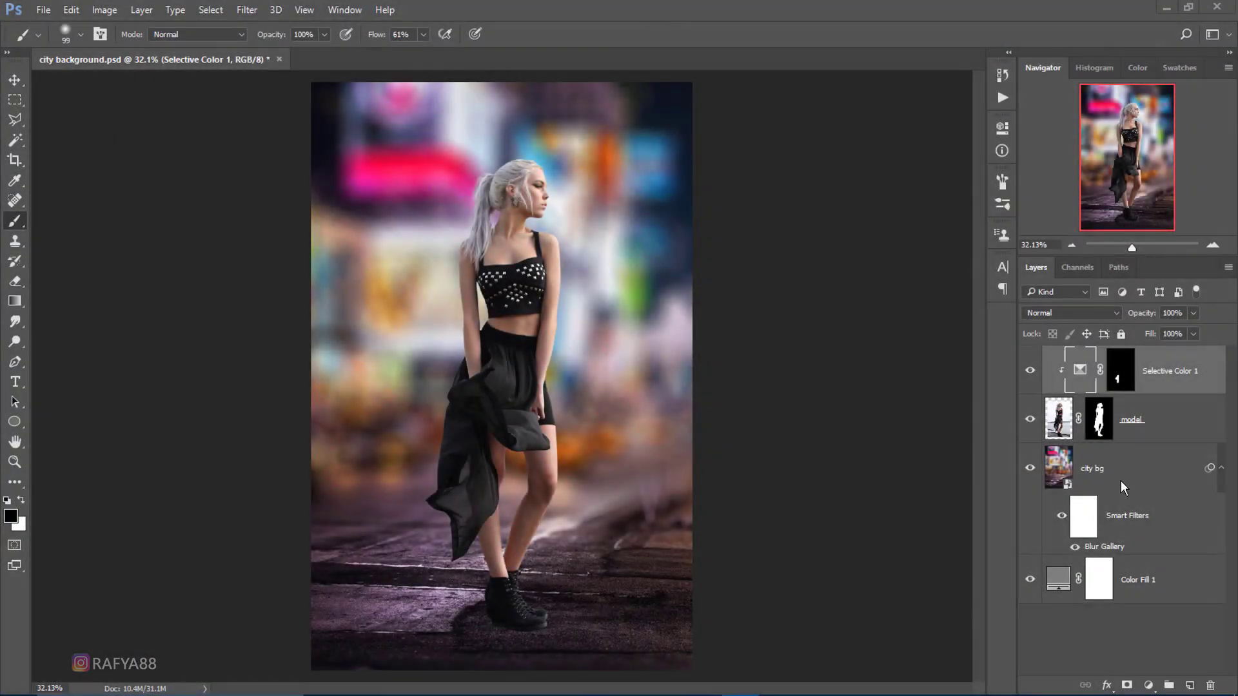
- Merge Selective Color 1 down into the model layer and duplicate it as a model copy
right_click(1174, 373)
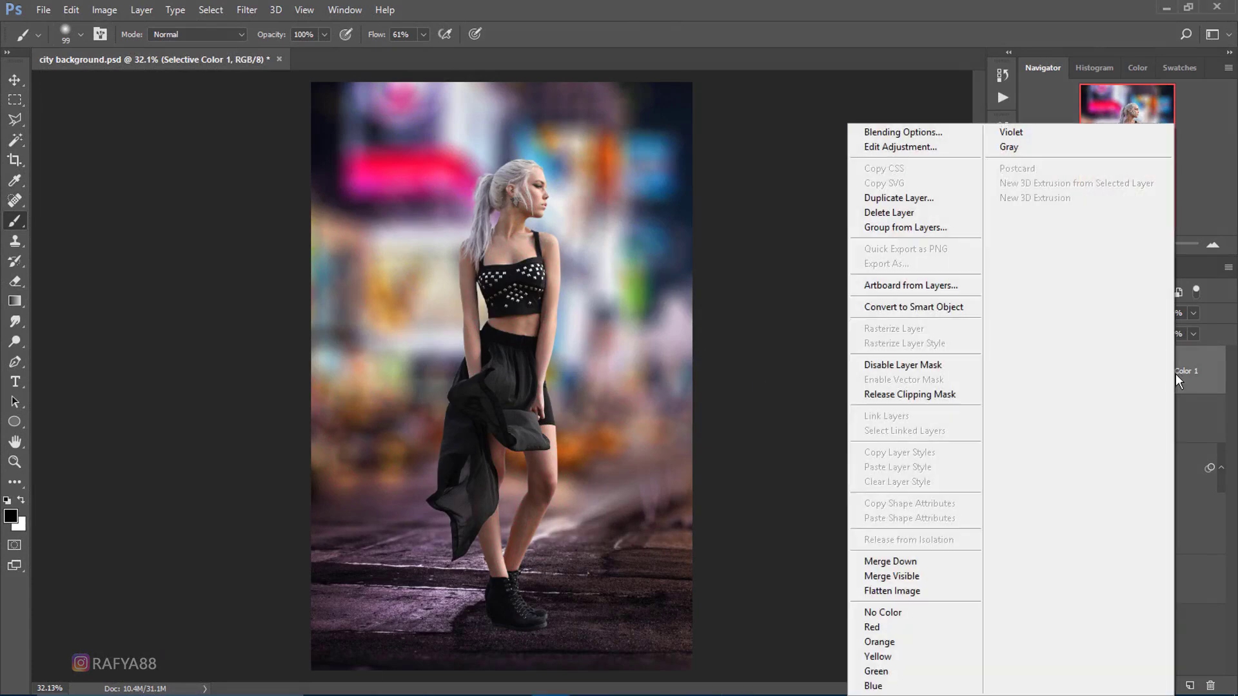
click(921, 562)
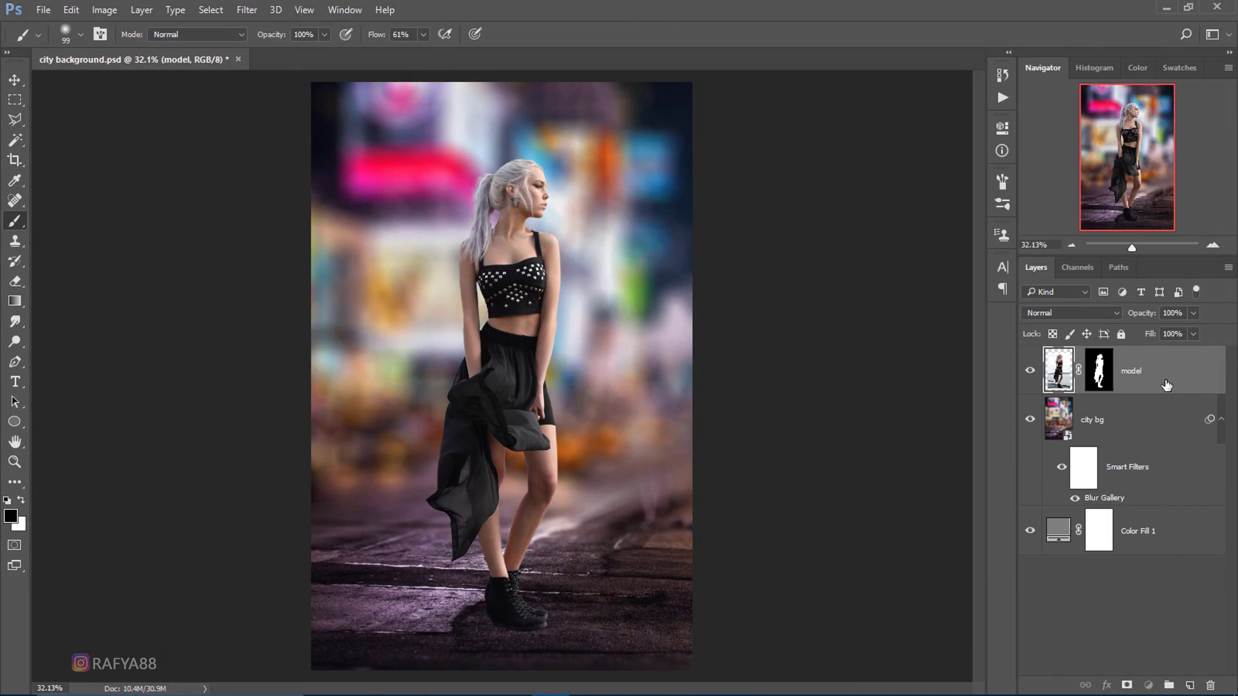
key(ctrl+j)
- Apply the layer mask directly to the model copy's pixels
click(1101, 370)
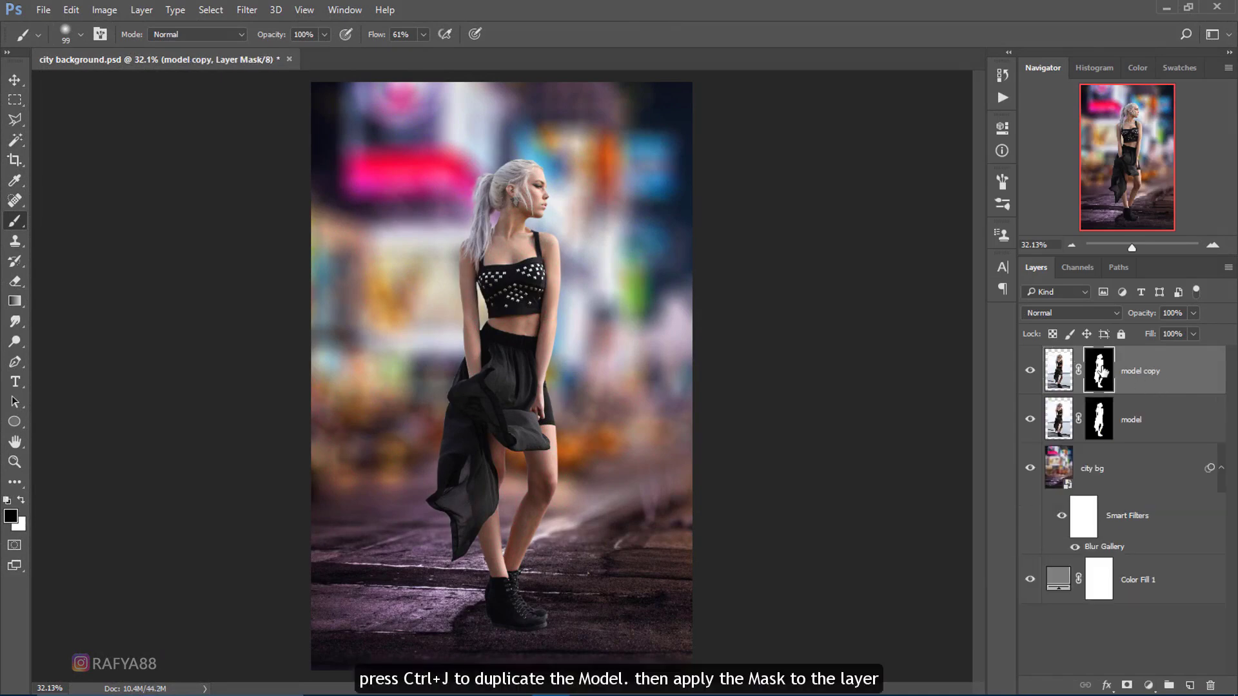
right_click(1102, 371)
click(1104, 415)
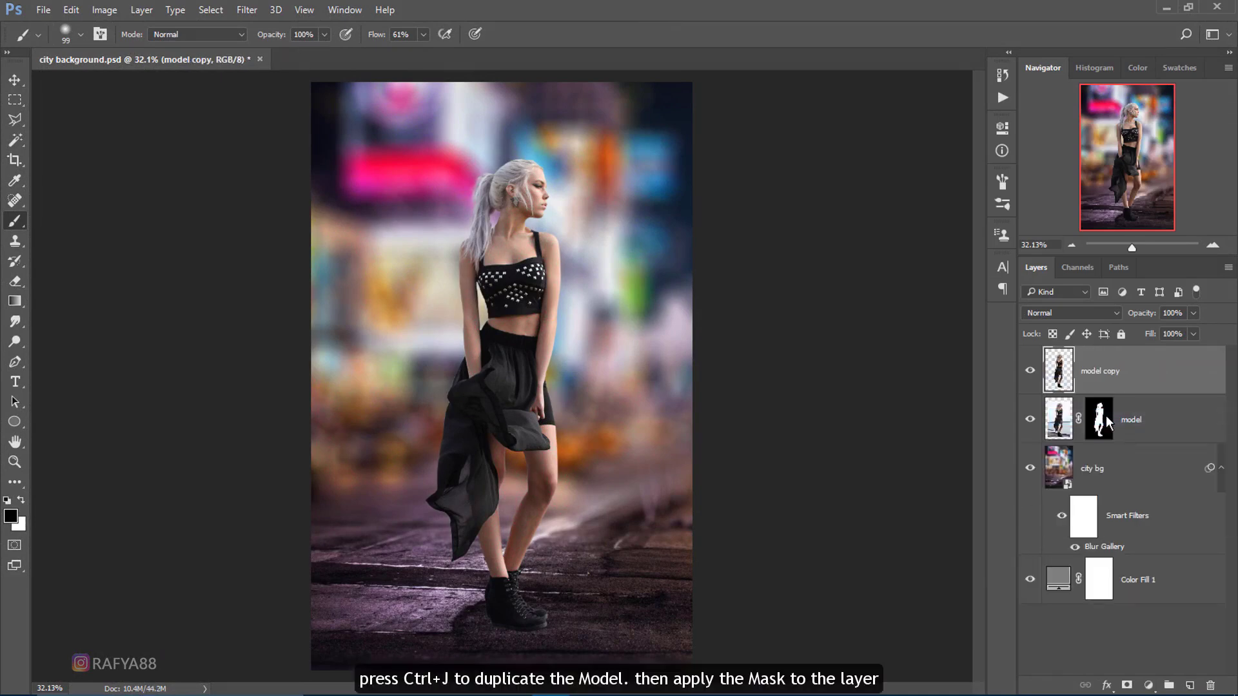
scroll(727, 422, up, 1)
scroll(727, 421, up, 1)
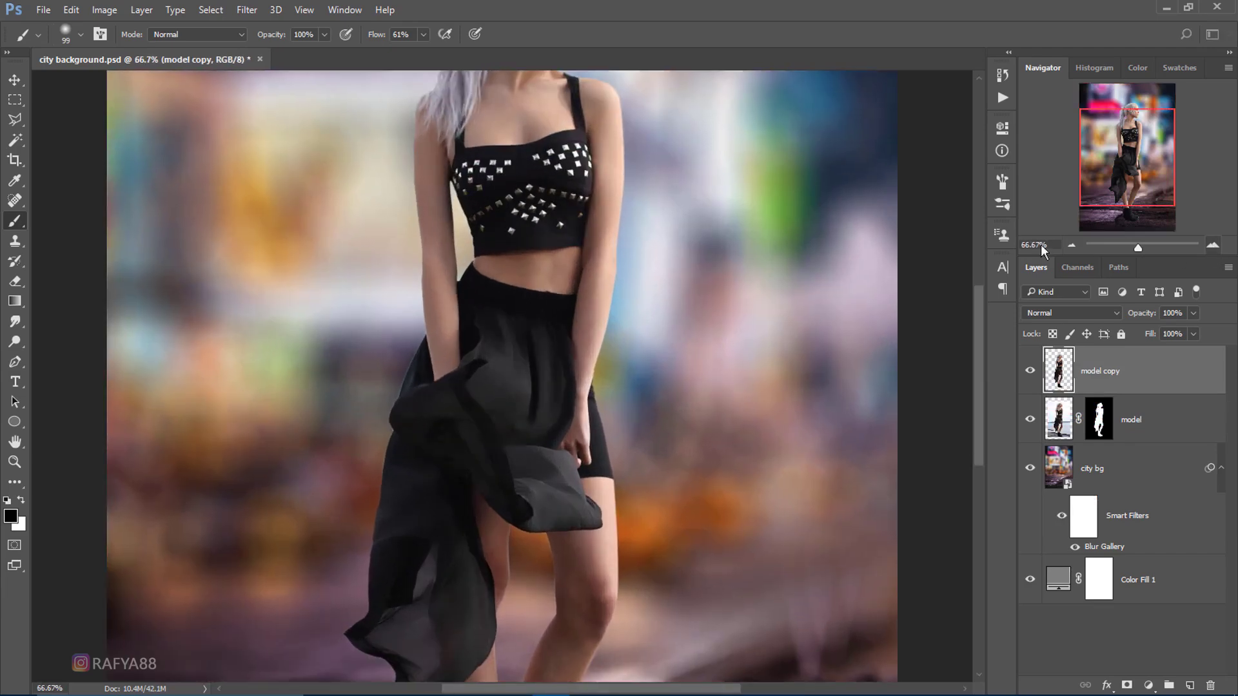
scroll(727, 422, up, 1)
scroll(727, 421, up, 2)
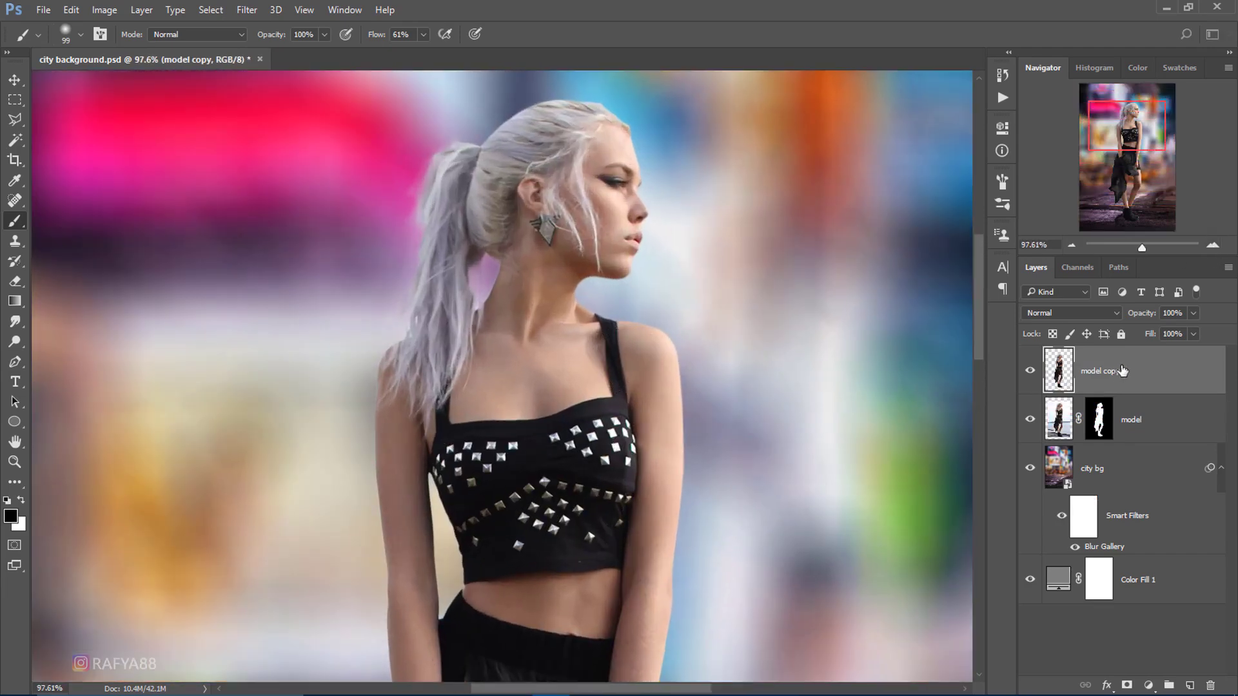
click(243, 11)
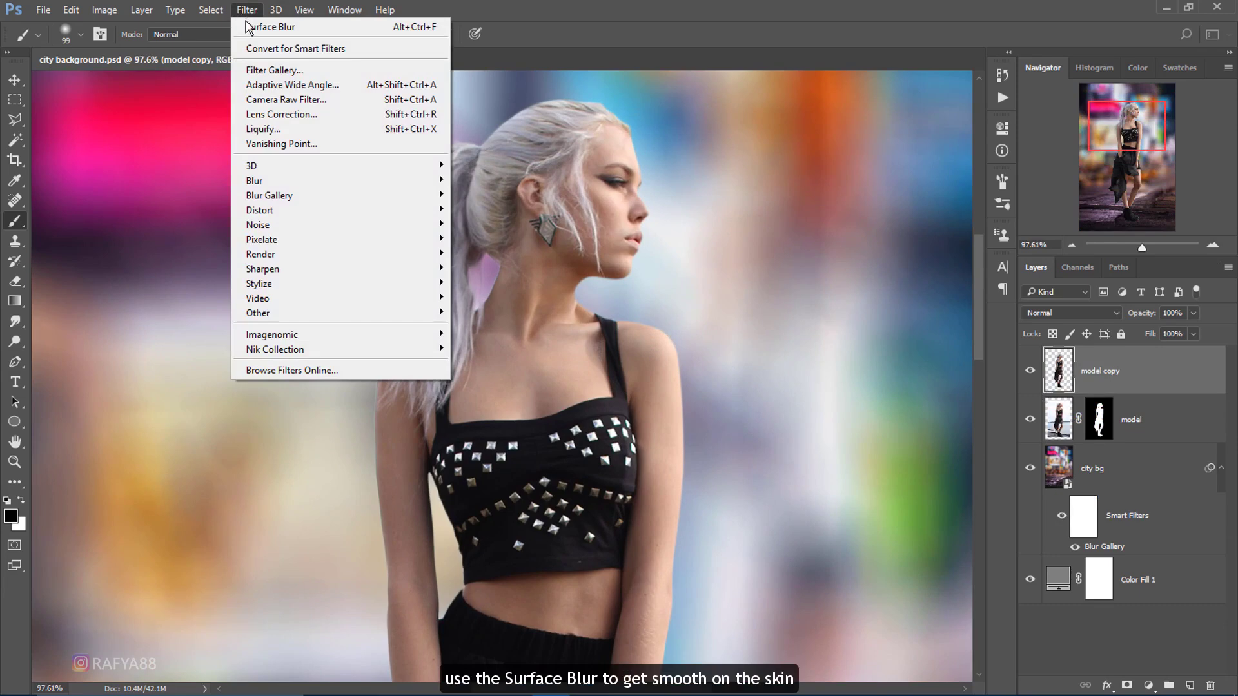
mouse_move(254, 181)
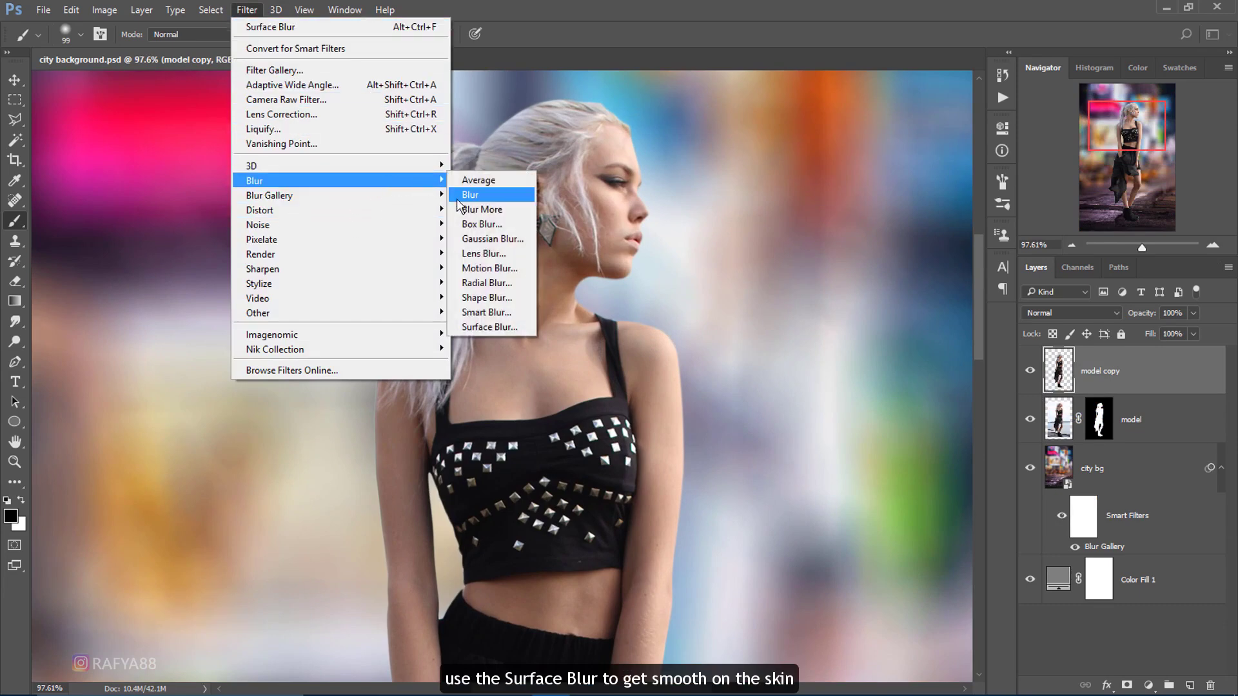
- Apply Surface Blur to the model copy with radius 8 and threshold 16
click(500, 327)
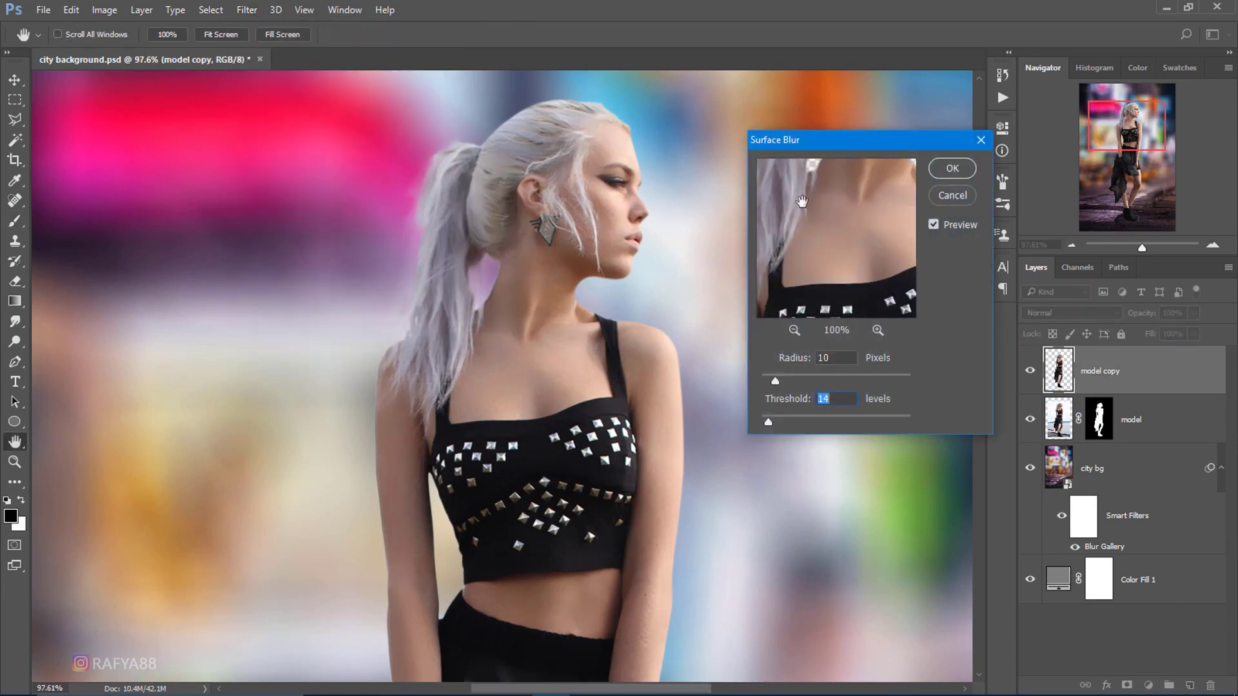
drag(815, 140, 769, 182)
drag(730, 422, 727, 421)
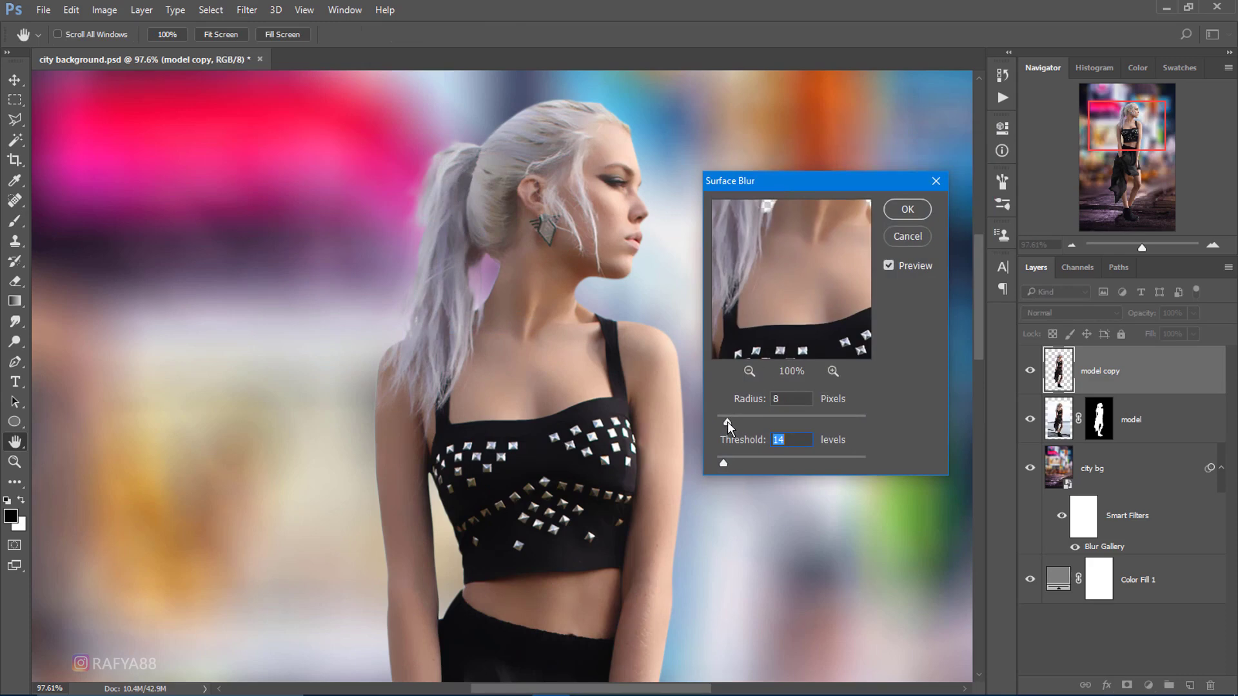
click(725, 463)
click(907, 210)
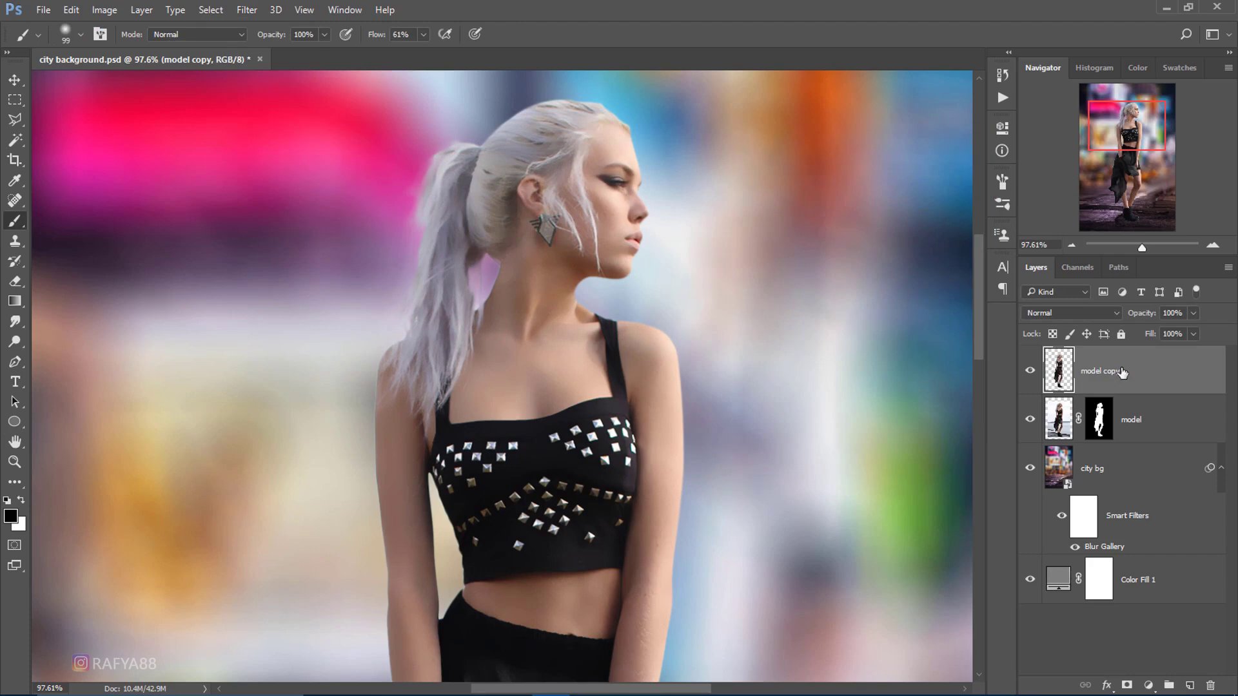
- Give the model copy an inverted black mask and set a white 26 px brush
click(1126, 685)
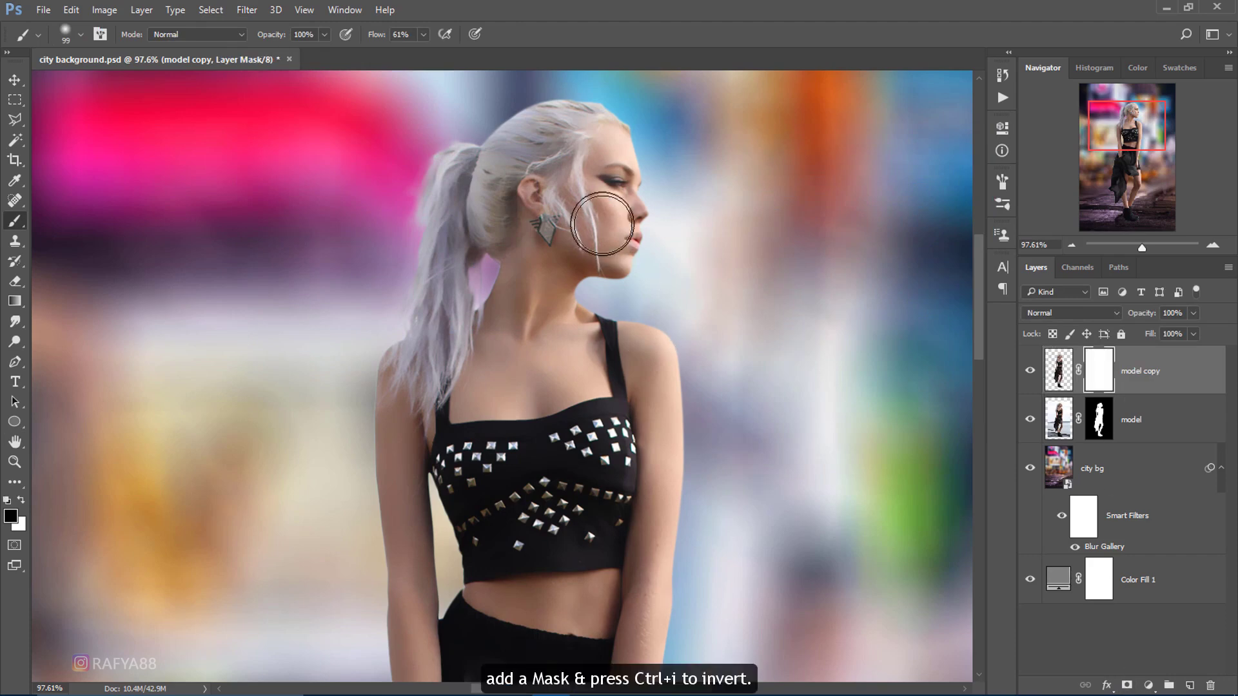
scroll(603, 216, up, 2)
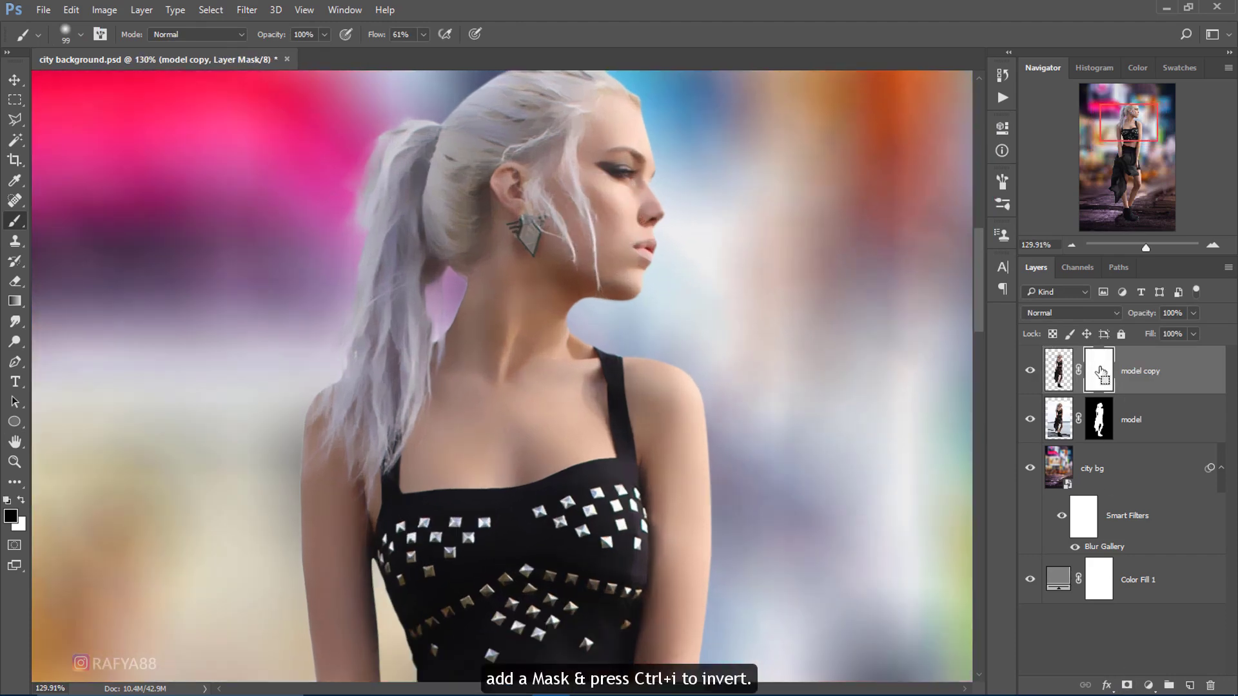
key(ctrl+i)
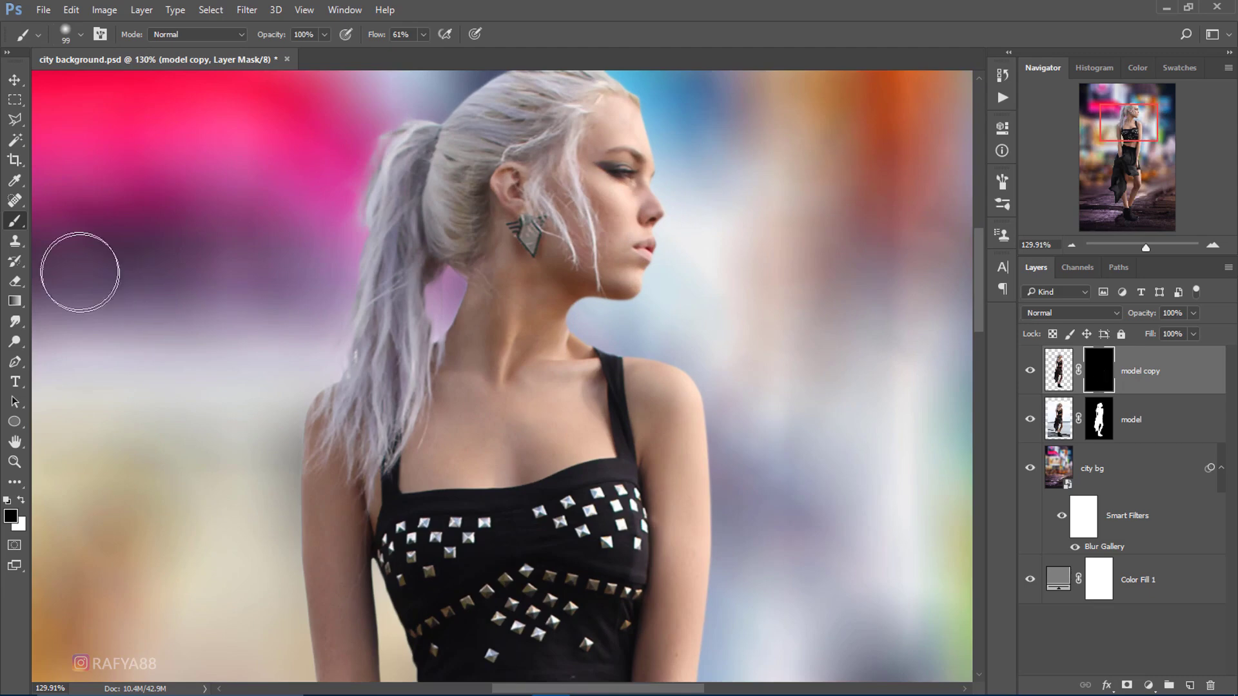
key(x)
scroll(490, 248, up, 3)
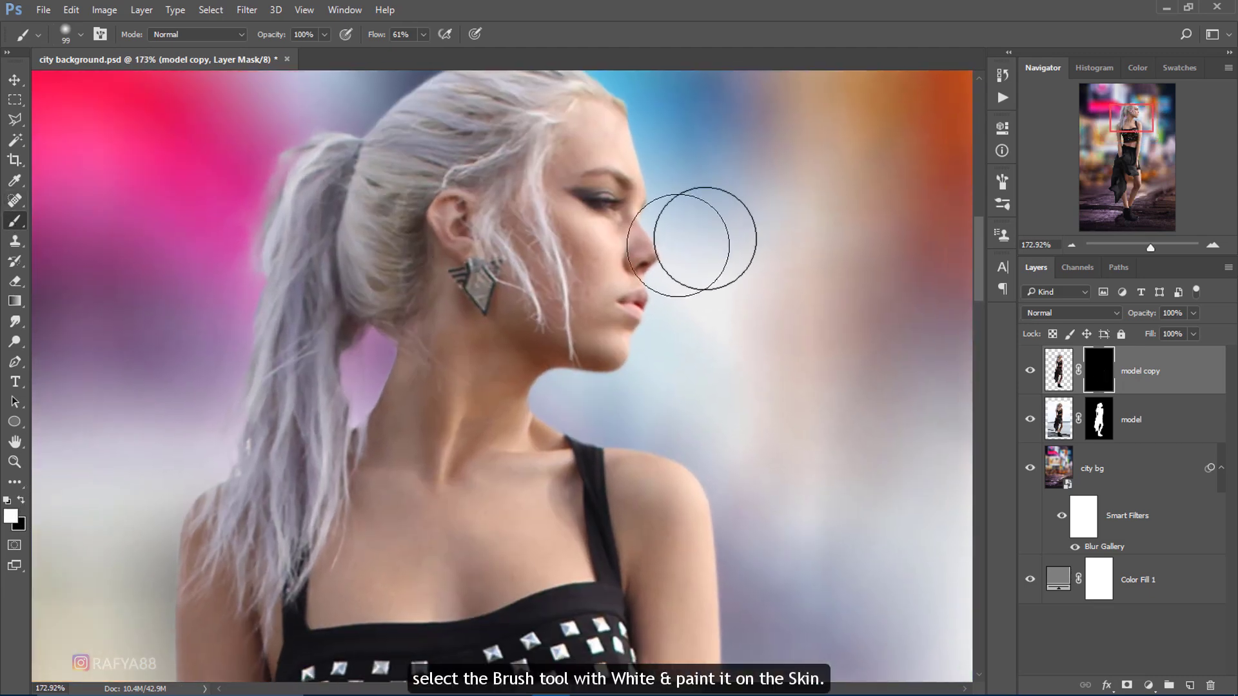
right_click(751, 219)
click(838, 252)
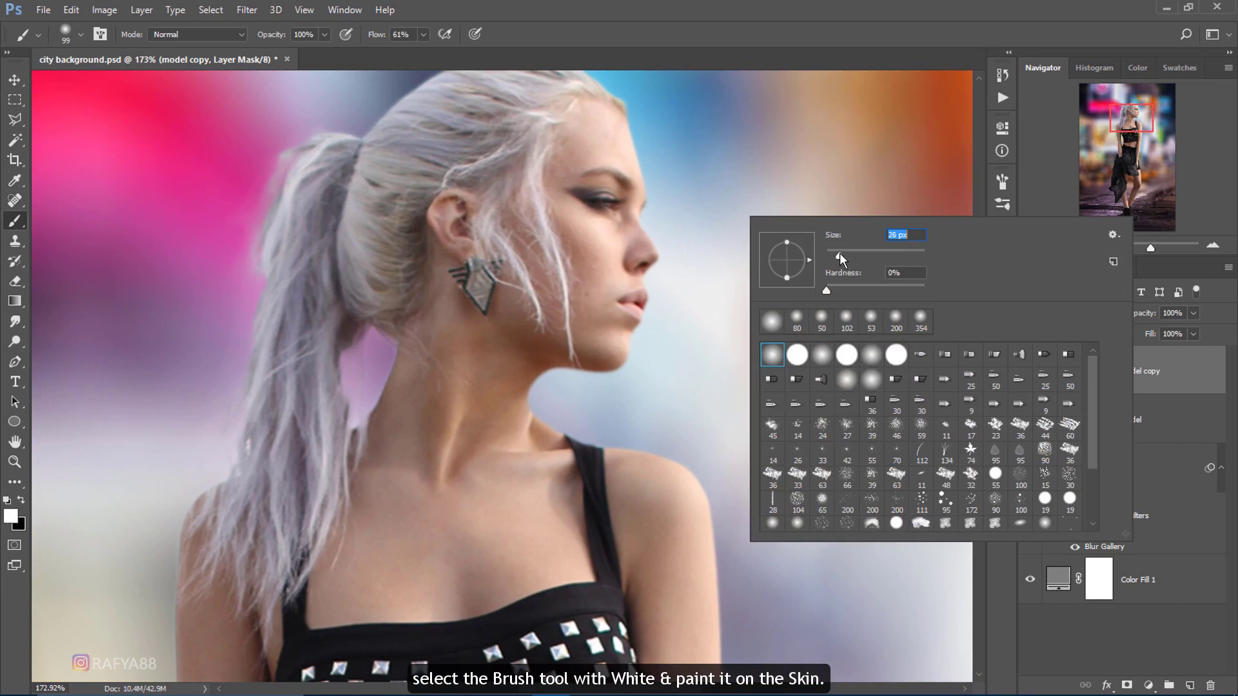
key(Return)
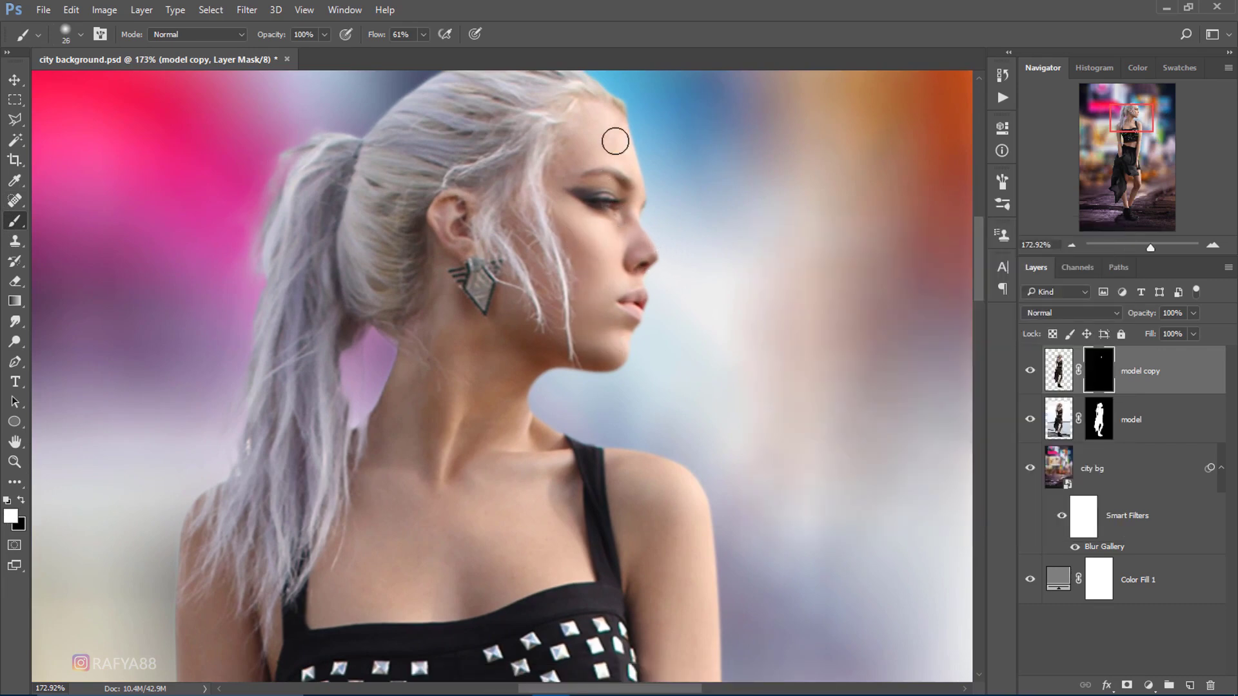
- Paint white on the mask to bring back the smoothed face and hair
drag(613, 138, 588, 130)
key(bracketright)
key(bracketright)
key(bracketright)
key(bracketright)
scroll(663, 546, down, 3)
scroll(668, 515, down, 3)
scroll(658, 466, down, 3)
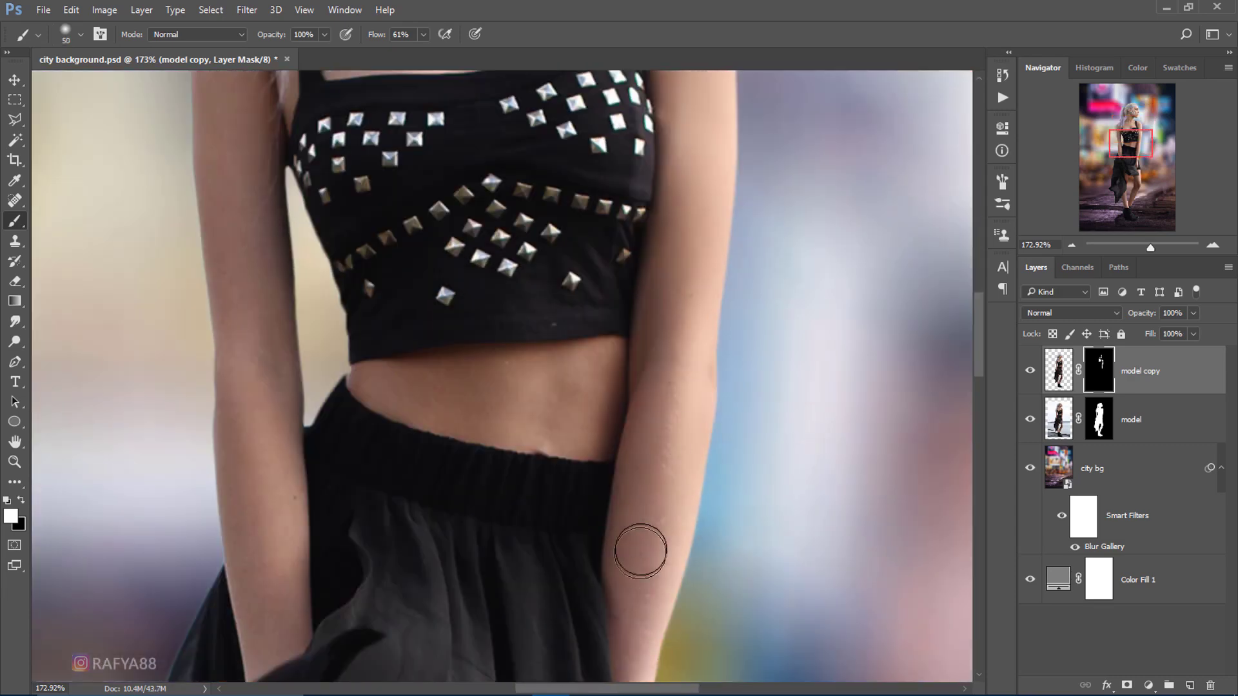
drag(373, 34, 380, 34)
scroll(254, 214, up, 5)
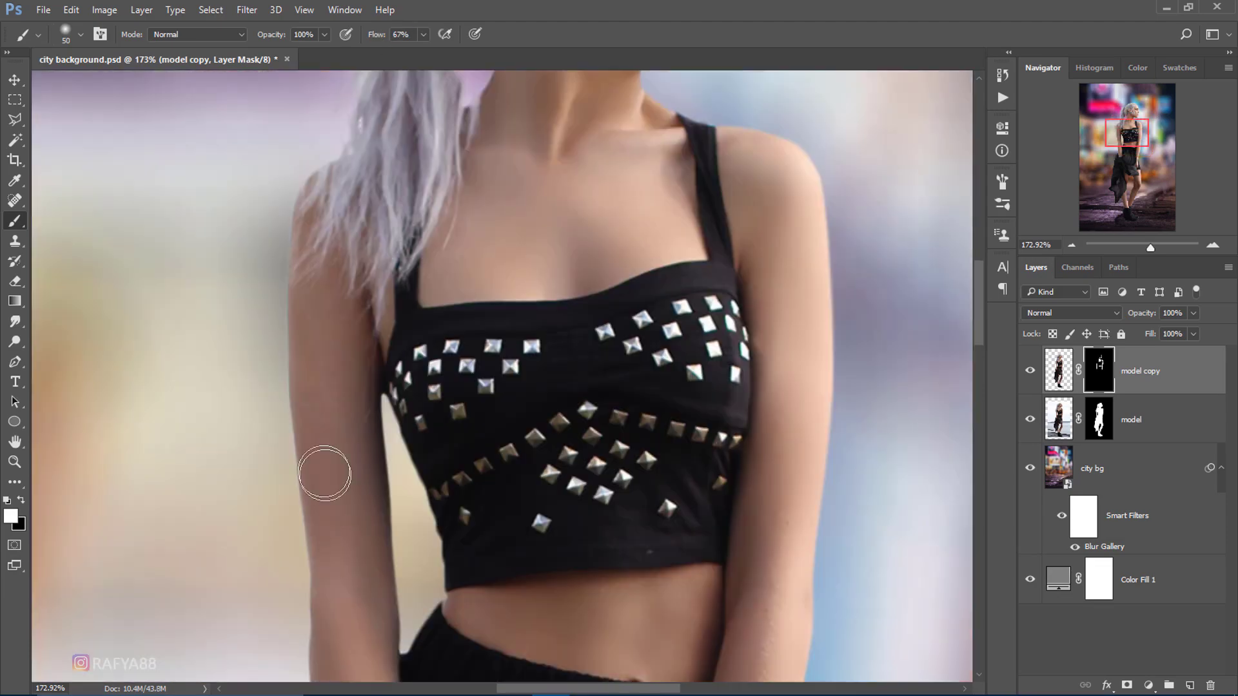
scroll(548, 291, down, 3)
scroll(633, 298, down, 10)
scroll(586, 475, down, 5)
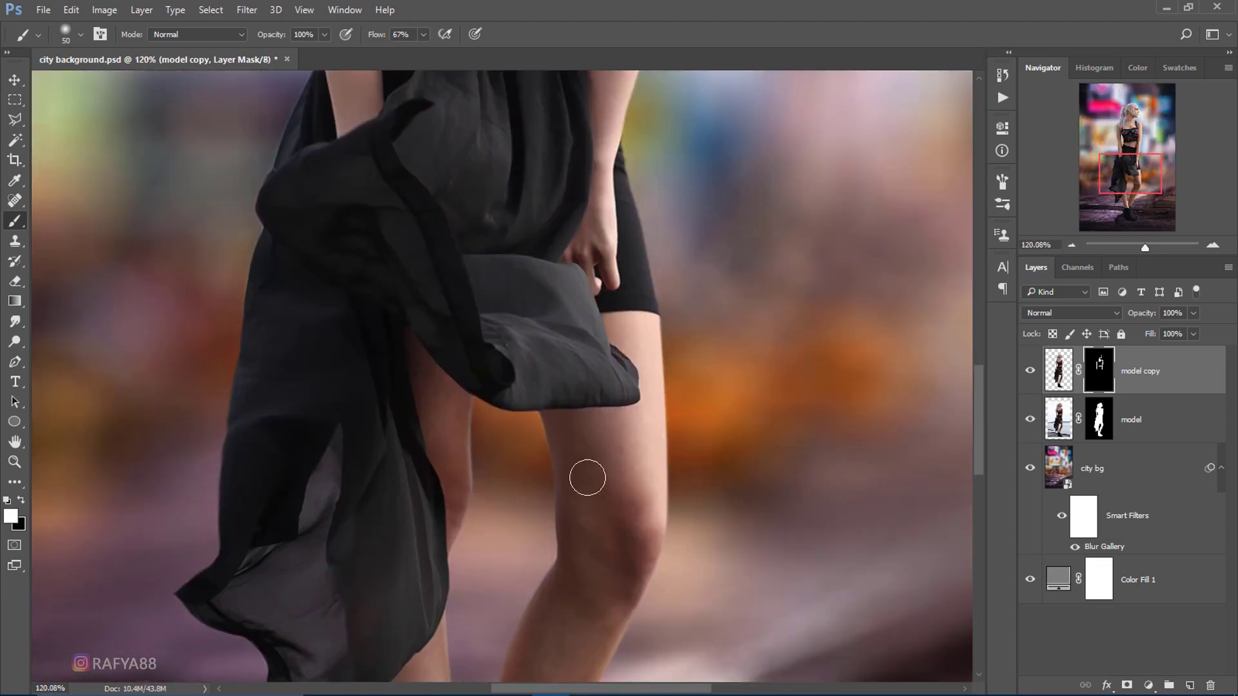
scroll(563, 563, down, 5)
scroll(596, 492, up, 2)
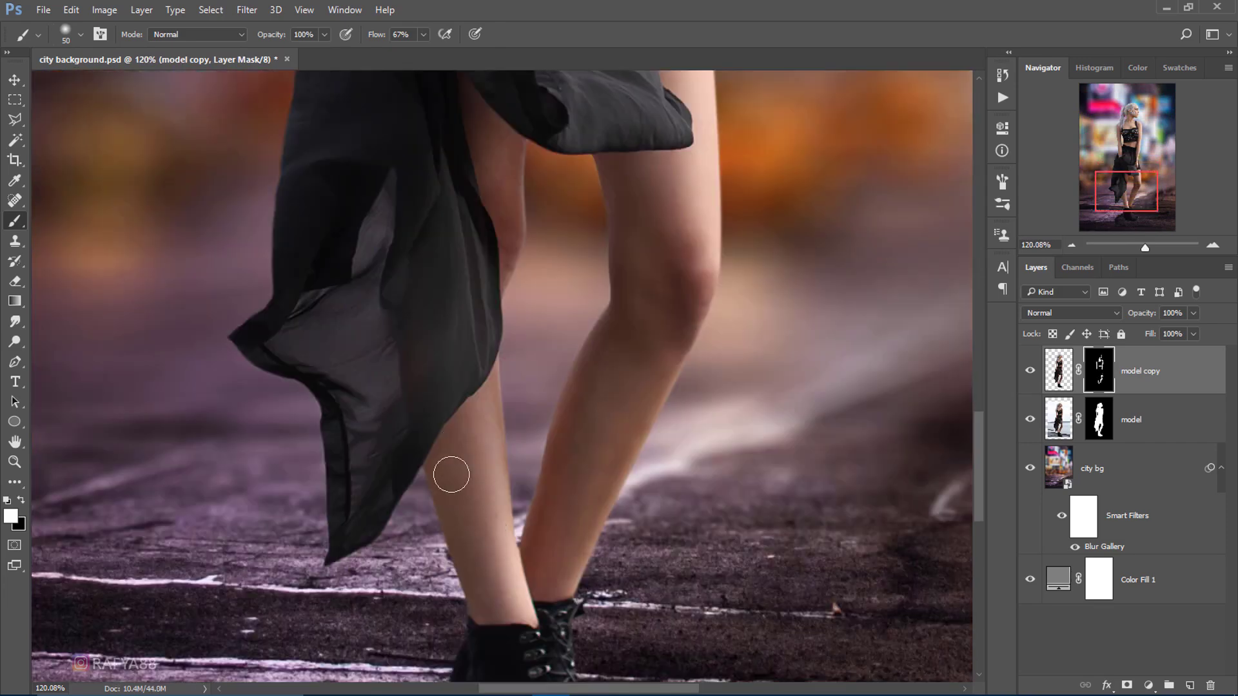
scroll(477, 399, up, 5)
scroll(580, 335, up, 5)
scroll(707, 207, down, 3)
scroll(707, 208, up, 3)
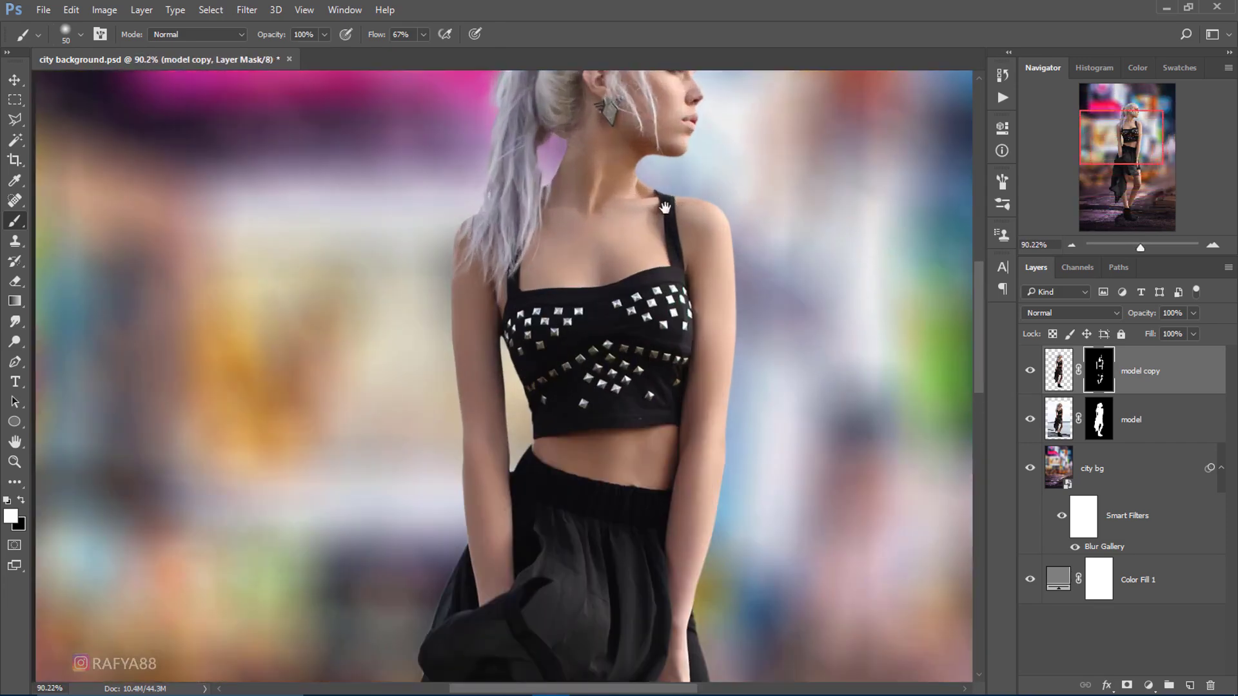
scroll(707, 208, up, 3)
- Hide and reshow the model copy layer to compare before and after
click(1031, 372)
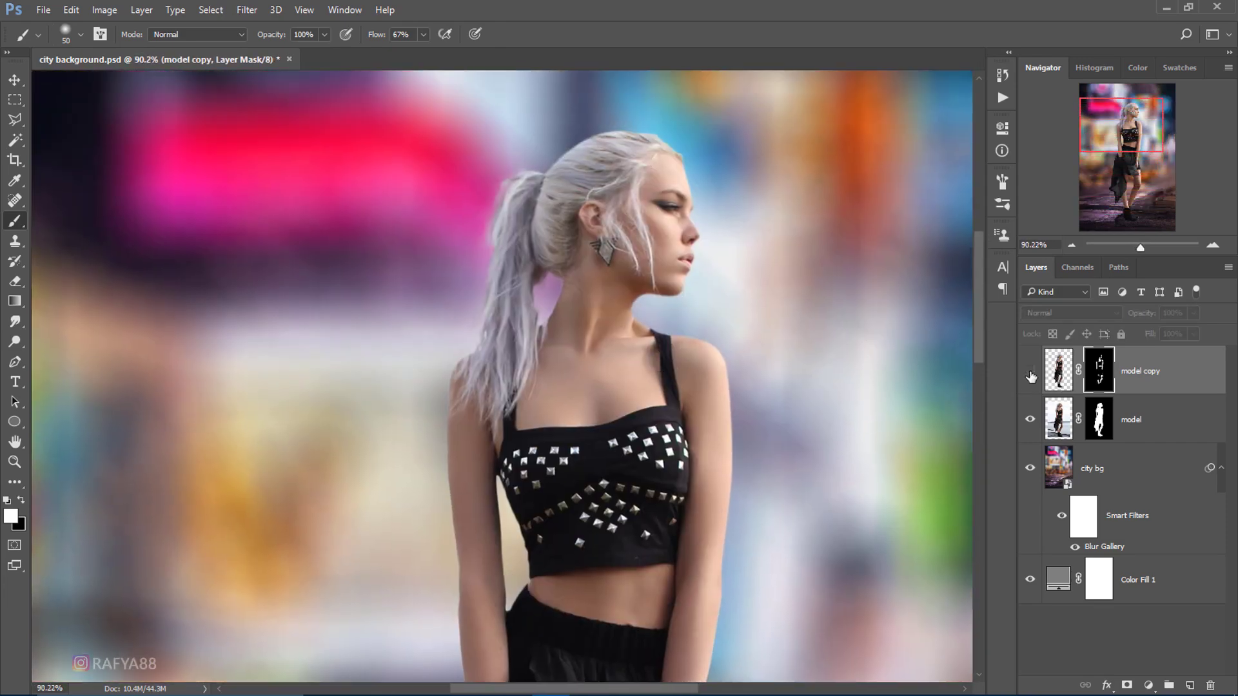
click(1030, 374)
scroll(580, 196, down, 2)
scroll(619, 213, down, 3)
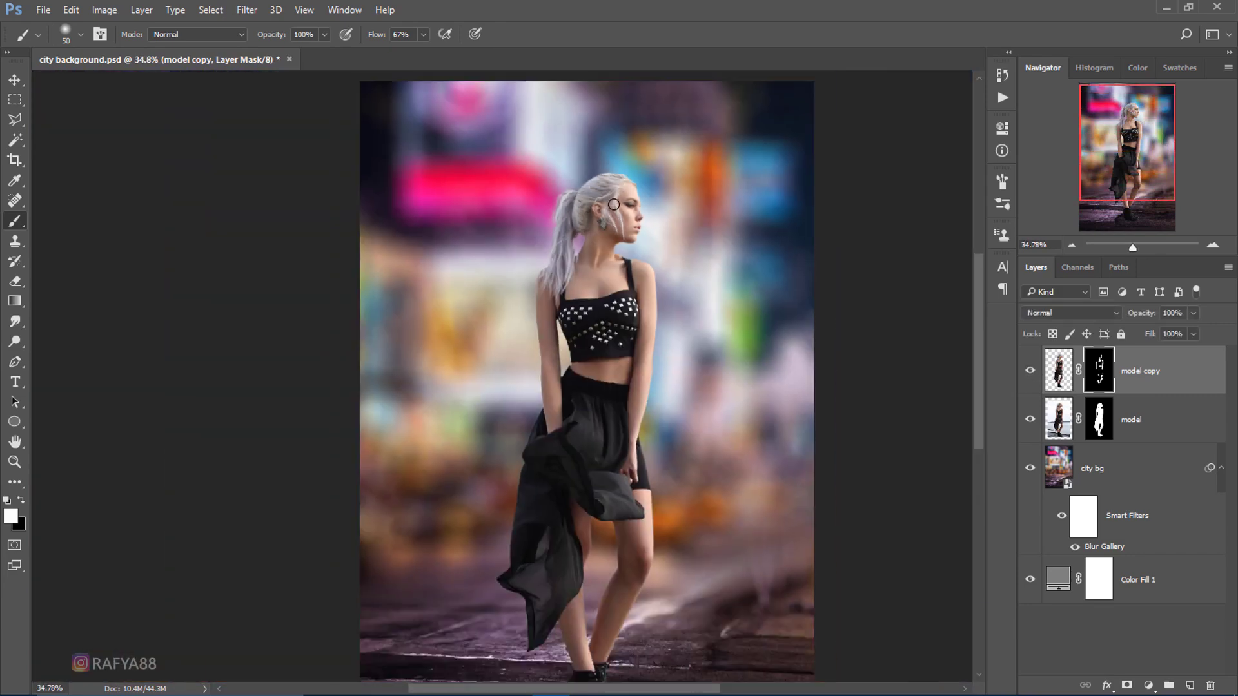
scroll(627, 223, down, 2)
scroll(627, 222, up, 2)
- Merge Down 'model copy' onto 'model', choosing Apply for its layer mask
scroll(631, 226, up, 2)
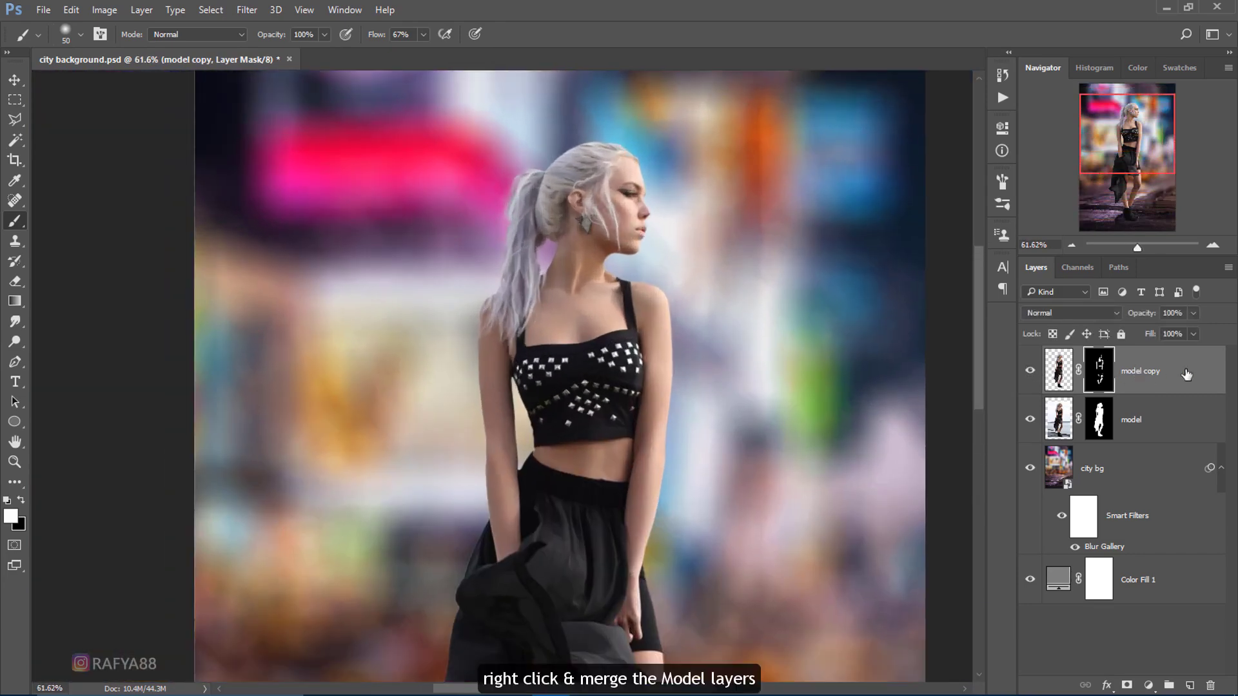
right_click(1137, 371)
click(919, 559)
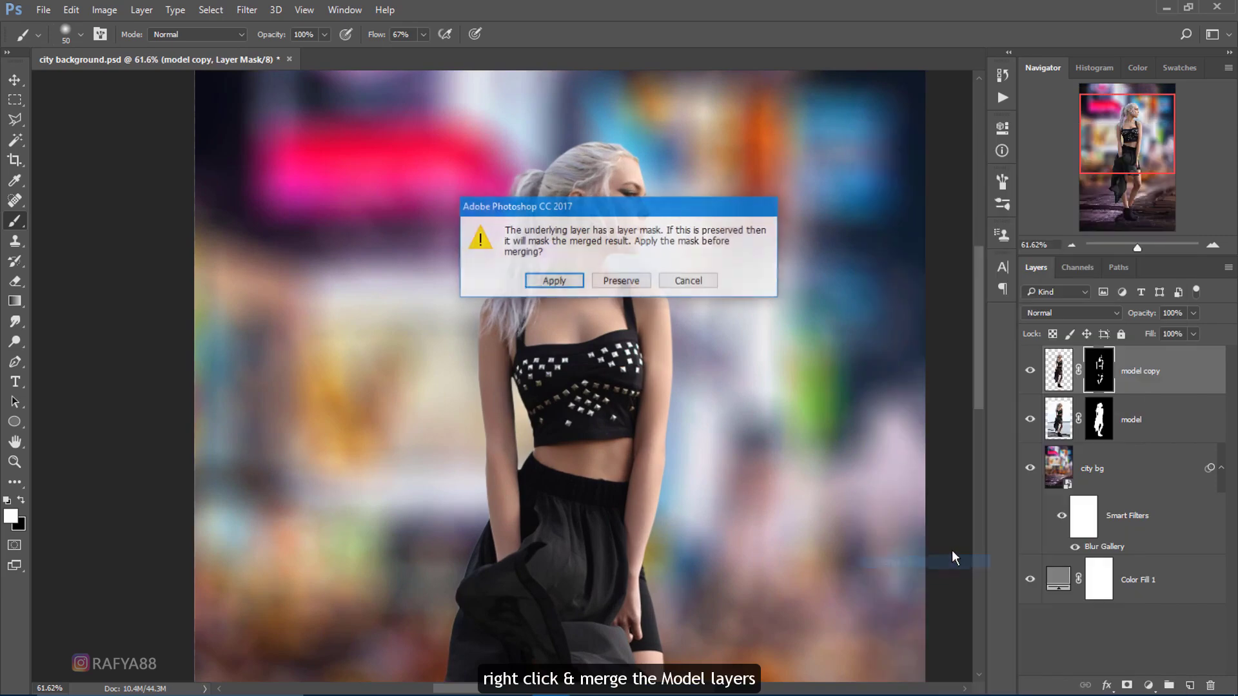
click(579, 281)
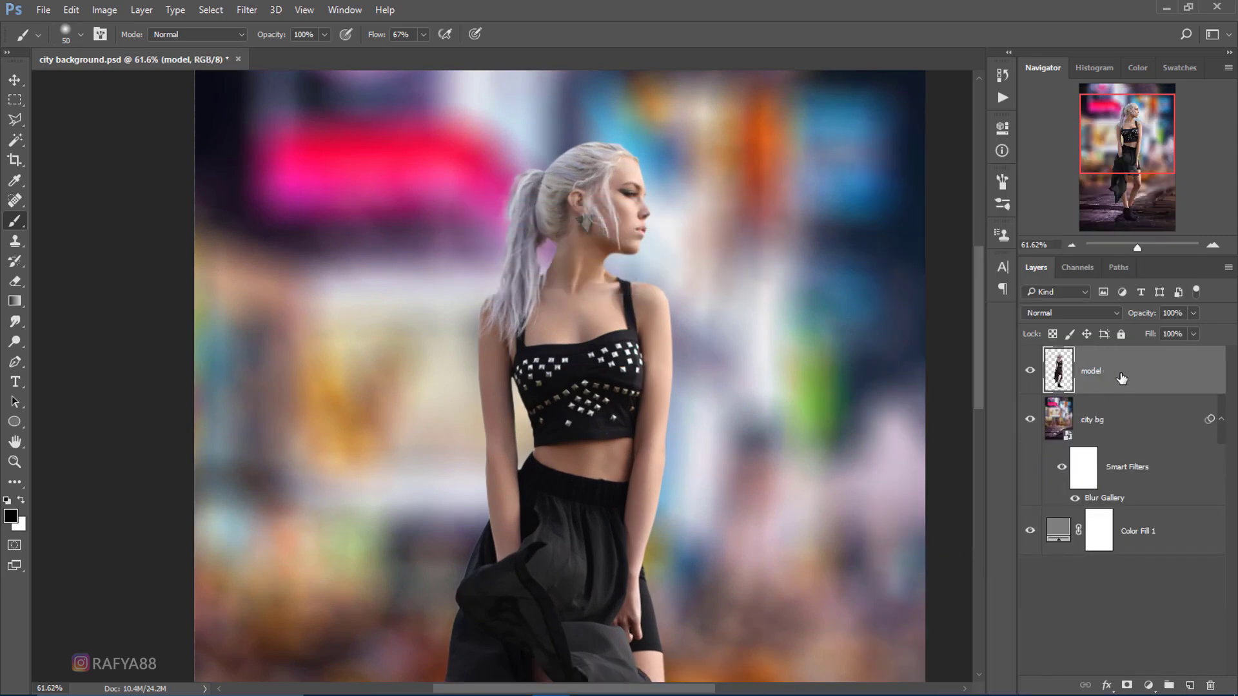
scroll(650, 199, up, 3)
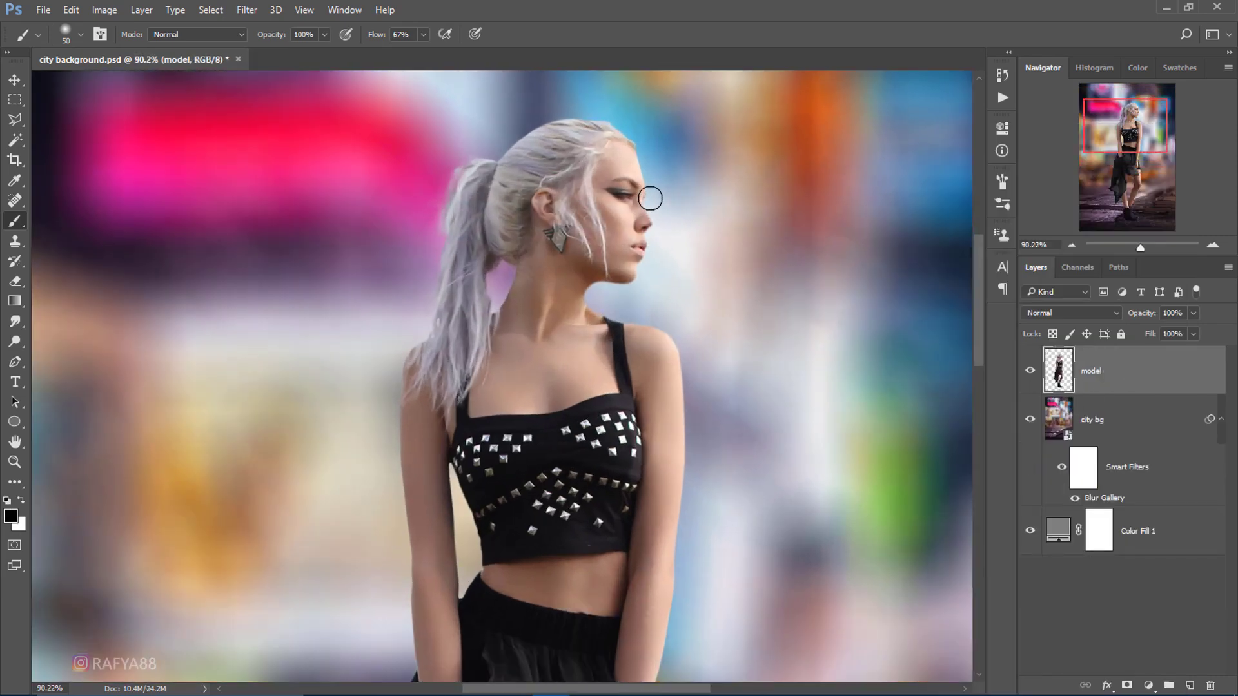
scroll(651, 199, up, 1)
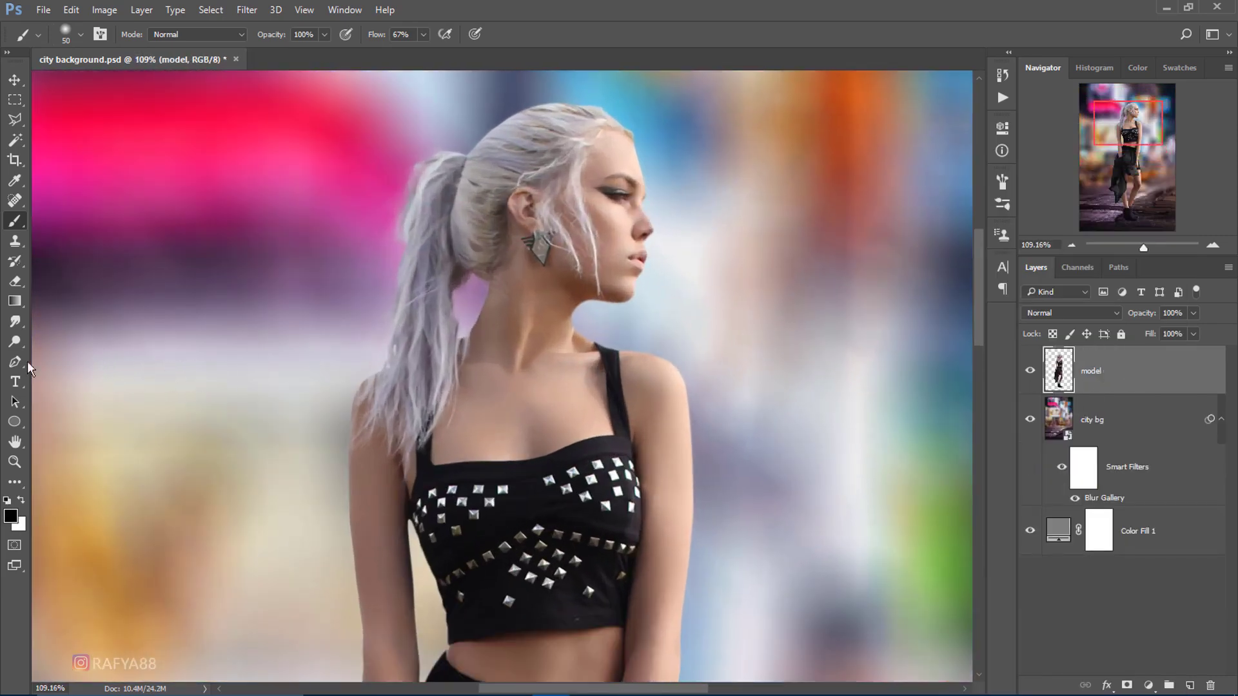
- Set up the Smudge tool with the hair brush at 21 px and 91% strength
click(16, 322)
right_click(18, 328)
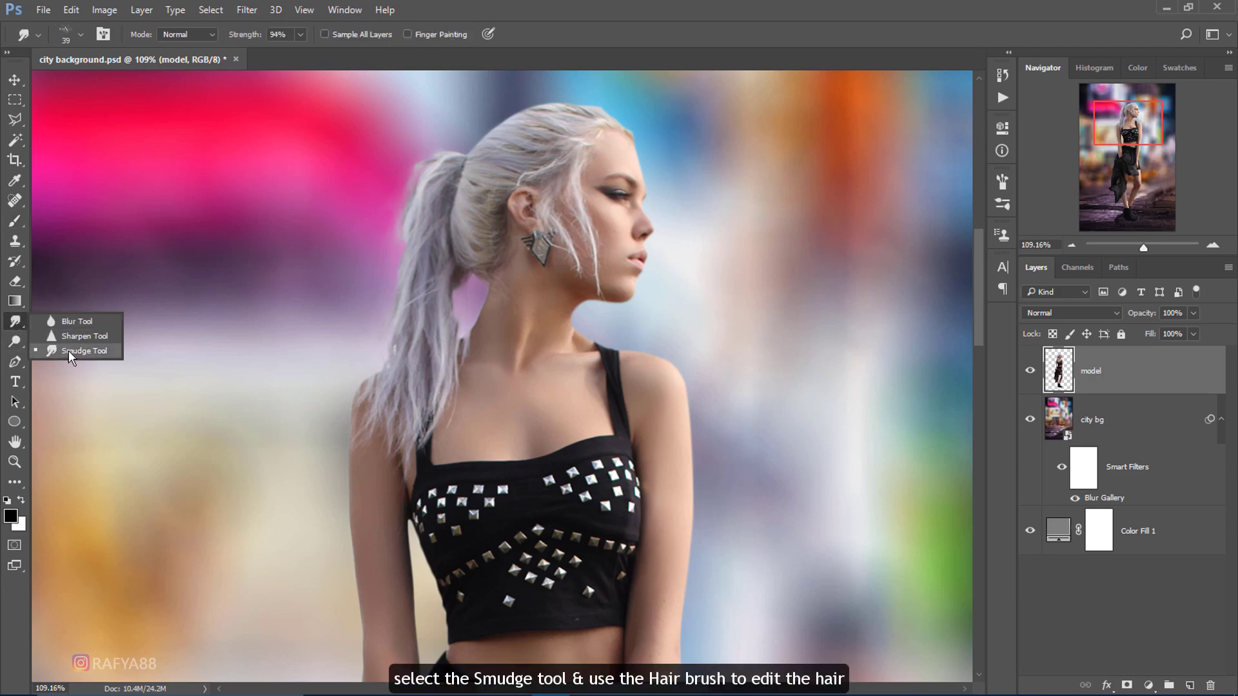
click(72, 356)
right_click(656, 342)
click(779, 626)
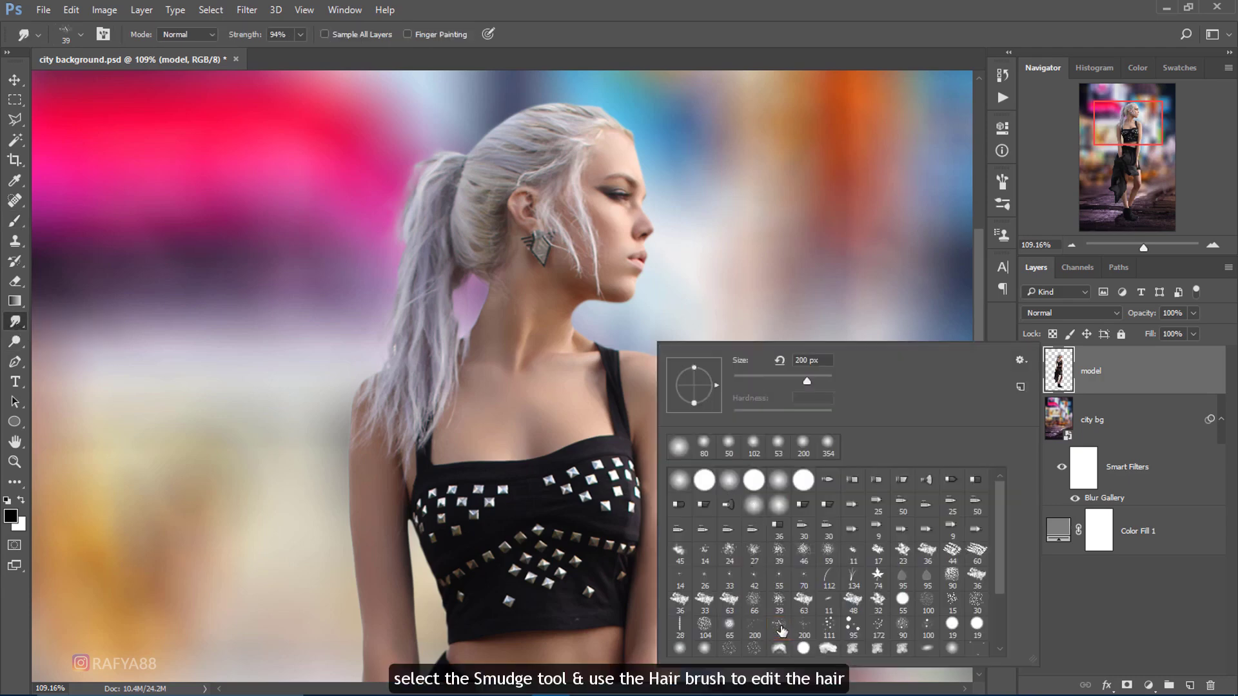
drag(775, 380, 743, 380)
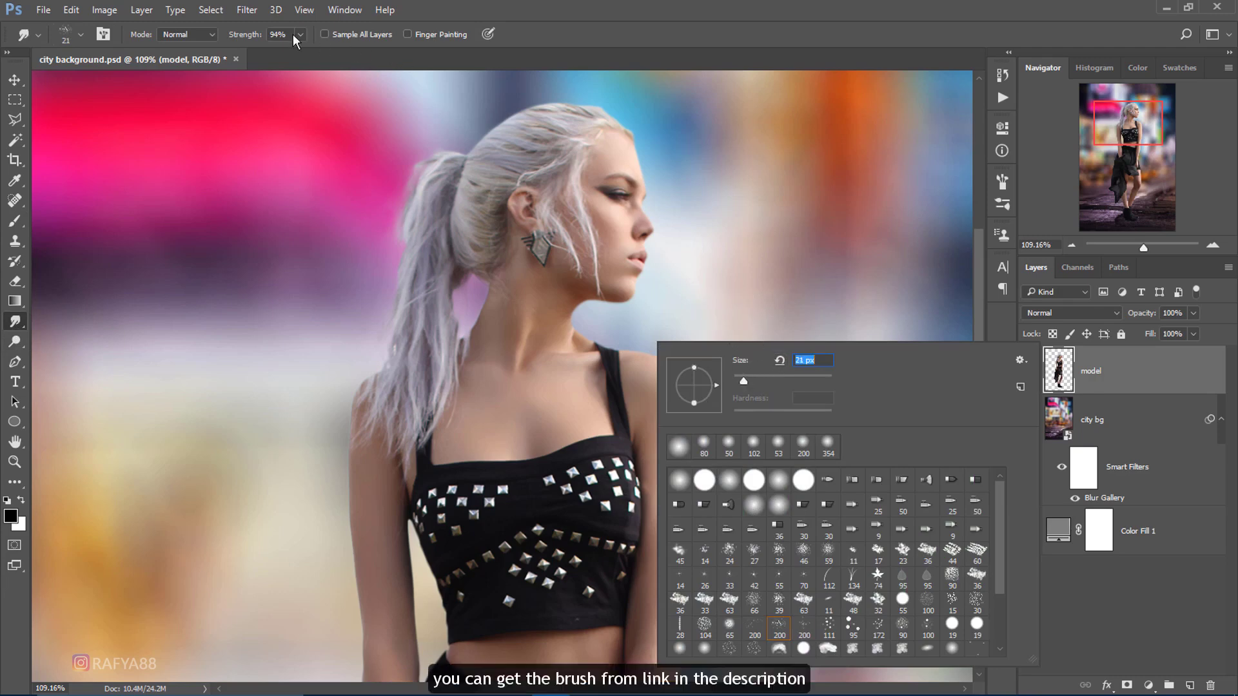
click(257, 37)
drag(257, 37, 253, 38)
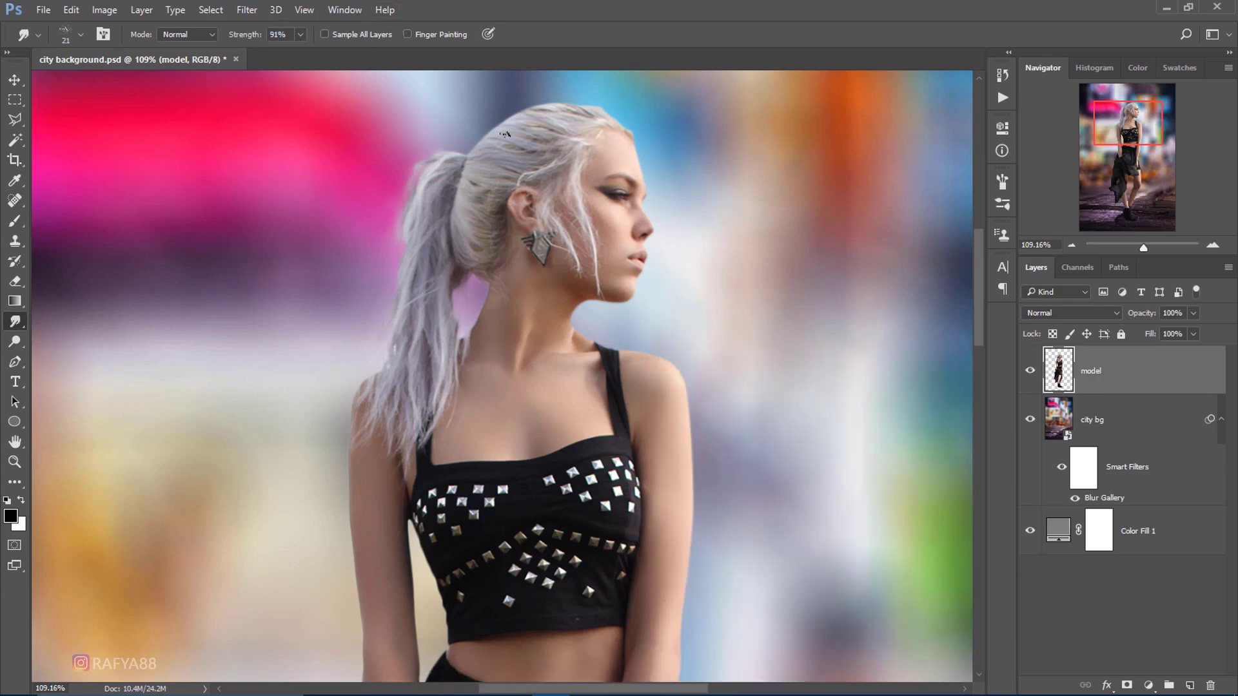
scroll(506, 144, up, 3)
right_click(532, 212)
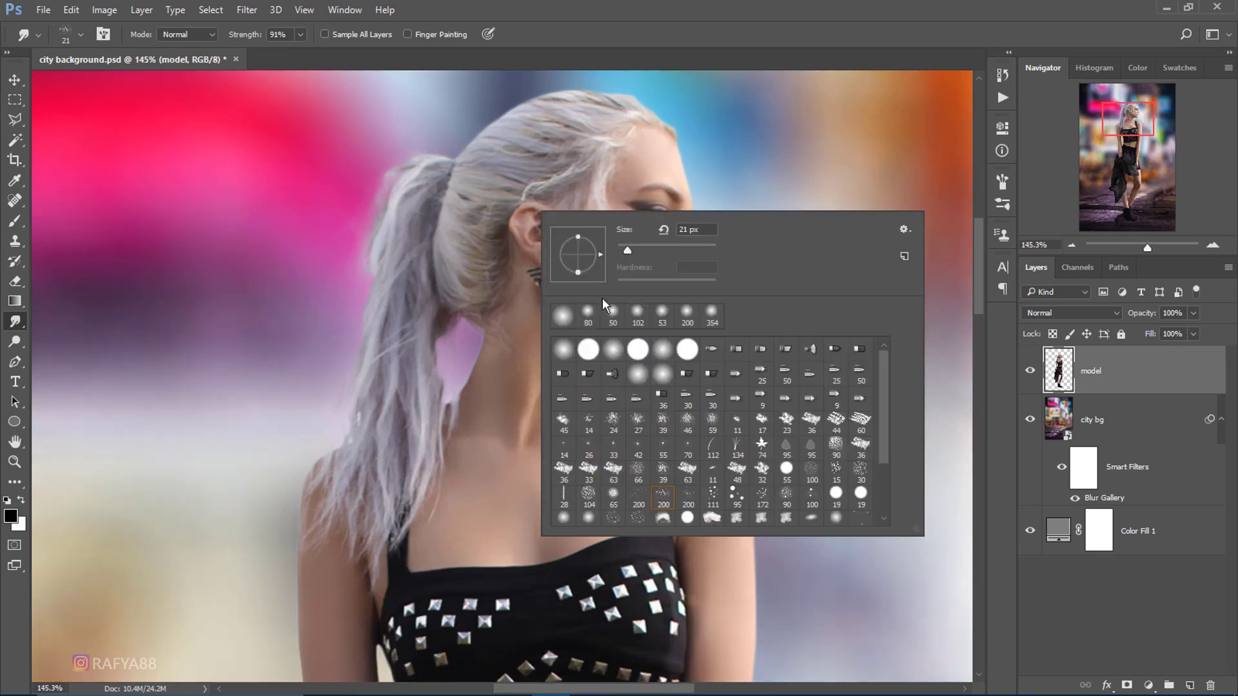
click(394, 256)
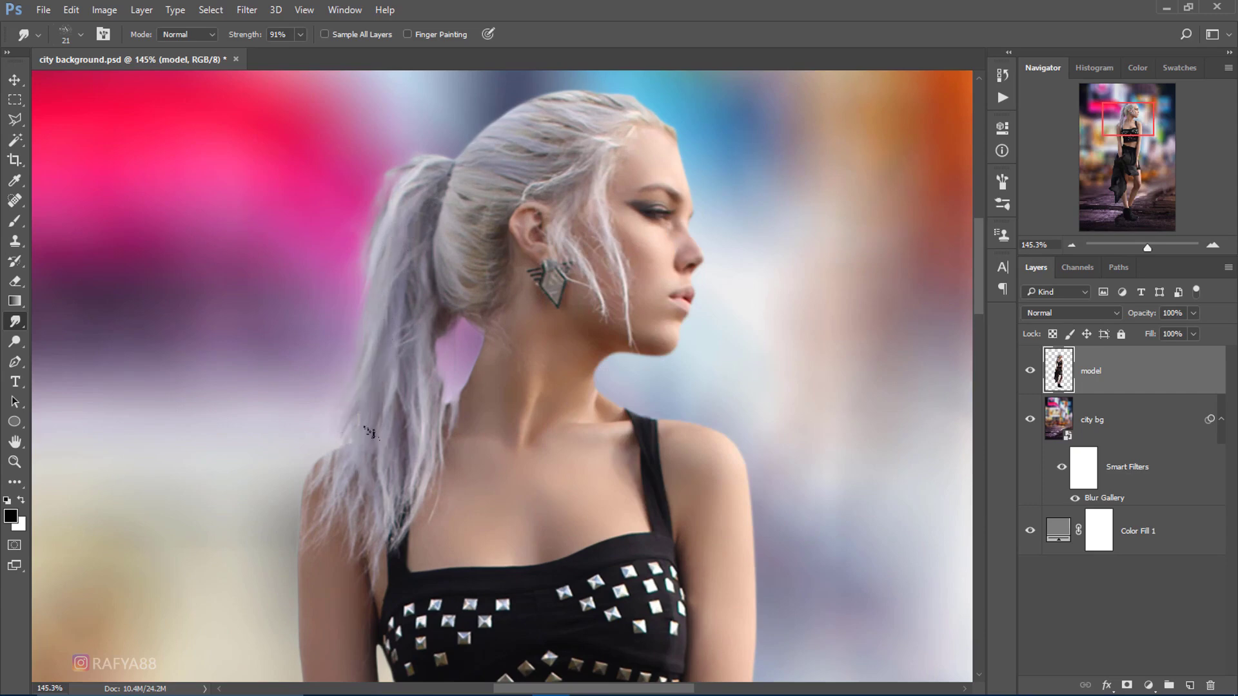
- Smudge the ponytail strands, edge and tip, covering the pink gap at the neck
drag(363, 535, 394, 395)
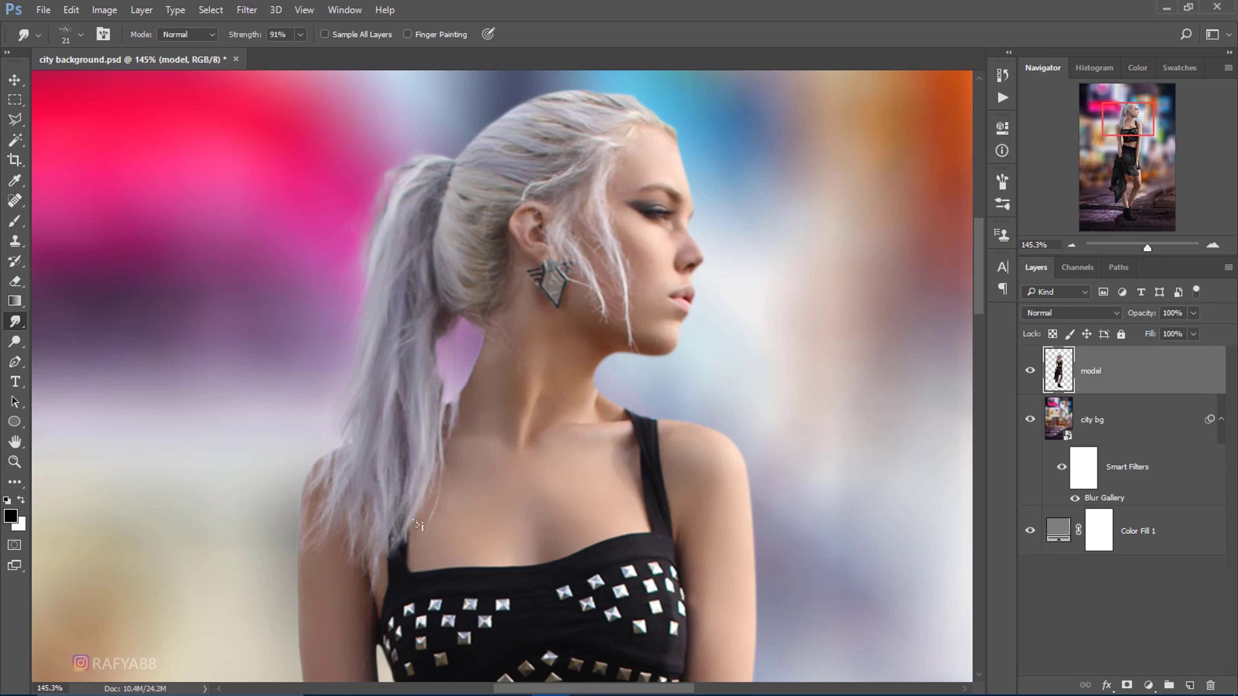
drag(439, 370, 441, 373)
drag(450, 337, 449, 345)
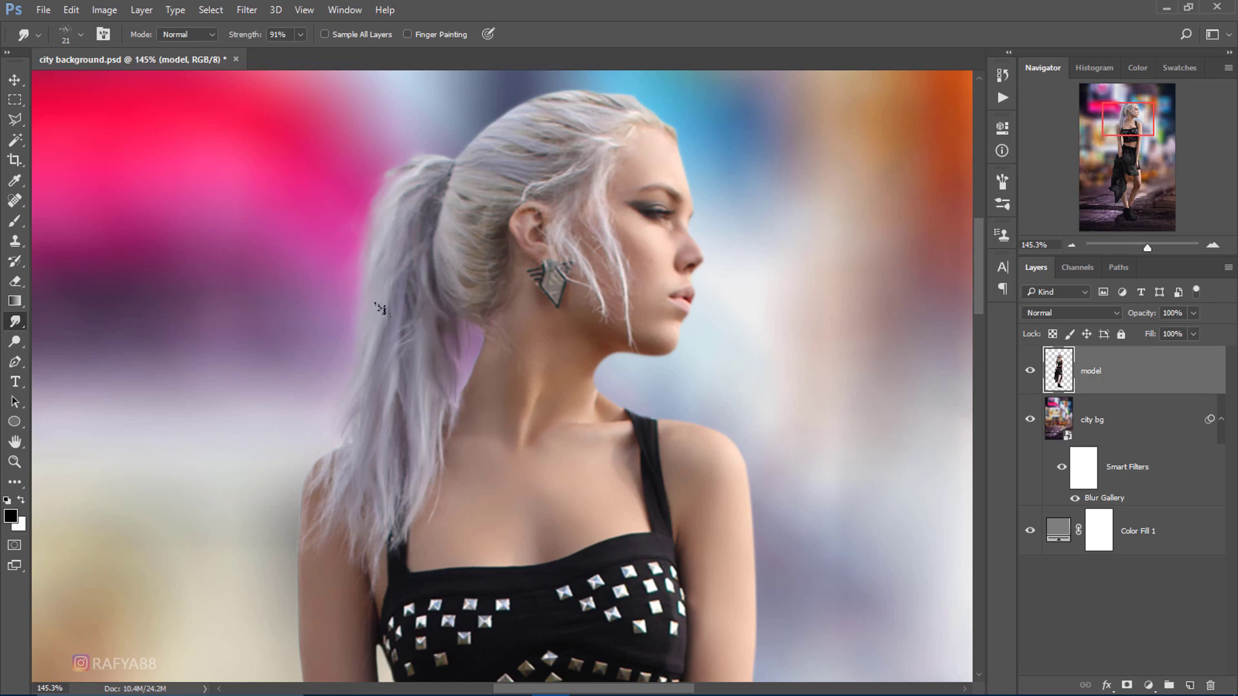
drag(358, 542, 367, 613)
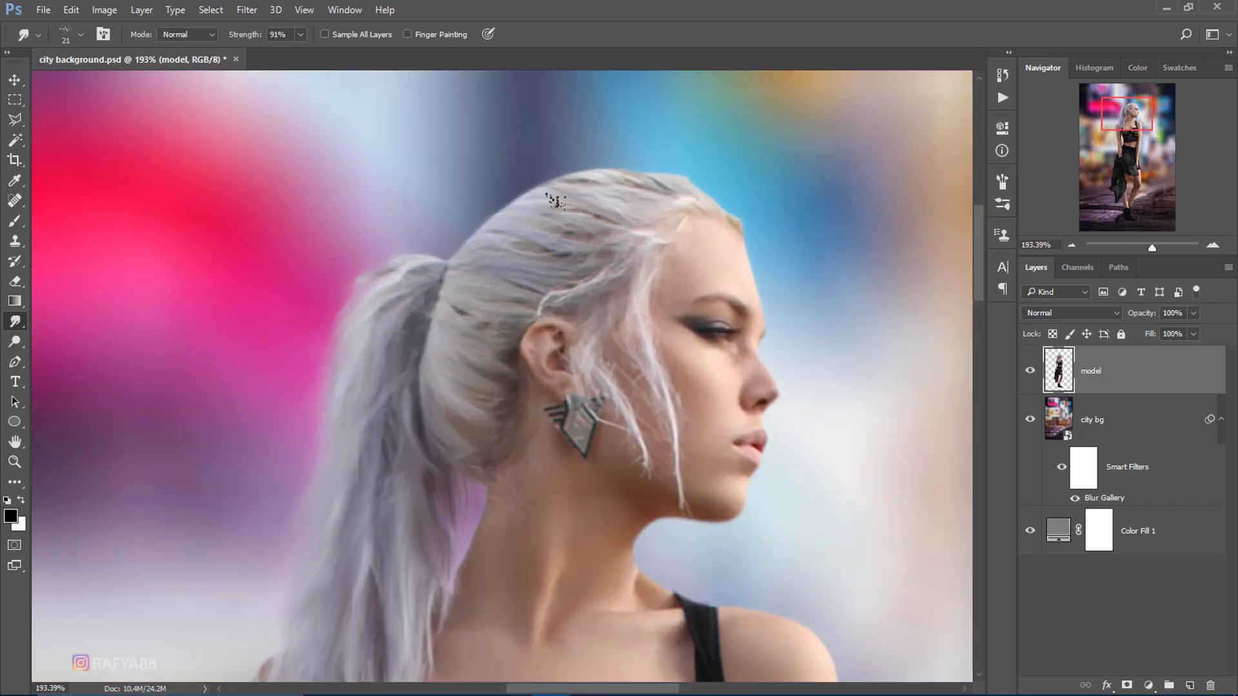
scroll(477, 225, up, 3)
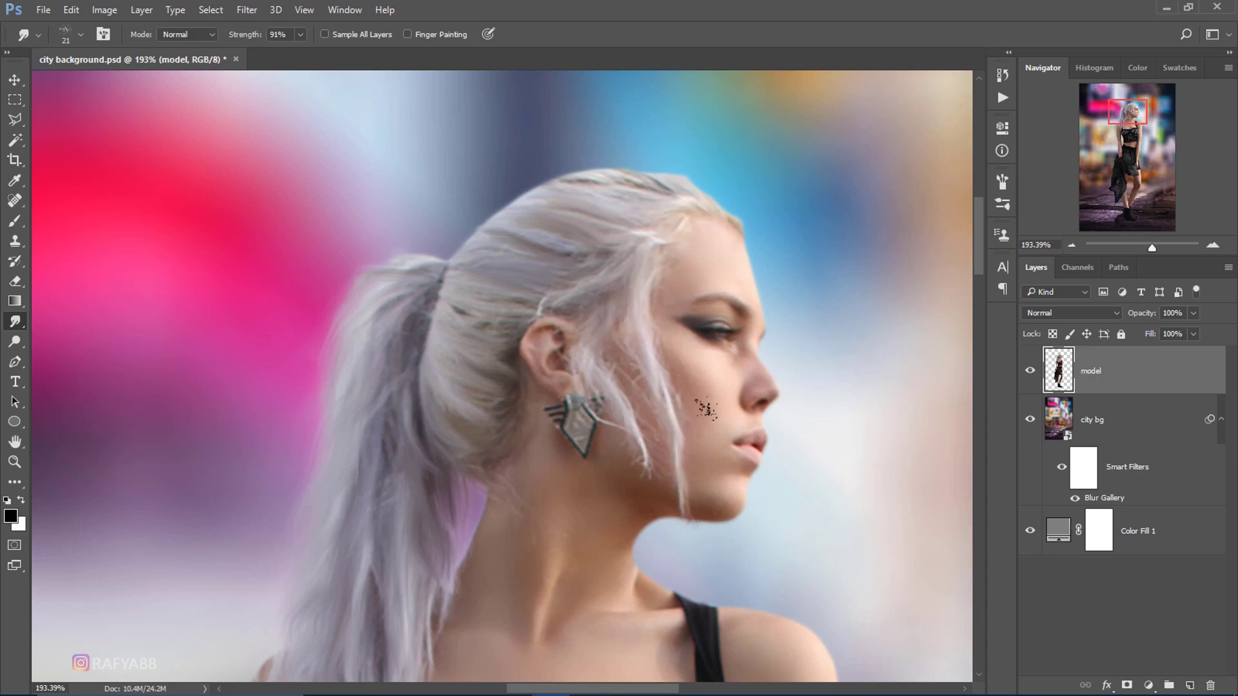
- Smudge along the crown to soften the top edge of the hair
mouse_move(722, 213)
mouse_down()
mouse_move(677, 180)
mouse_move(580, 170)
mouse_move(469, 243)
mouse_up()
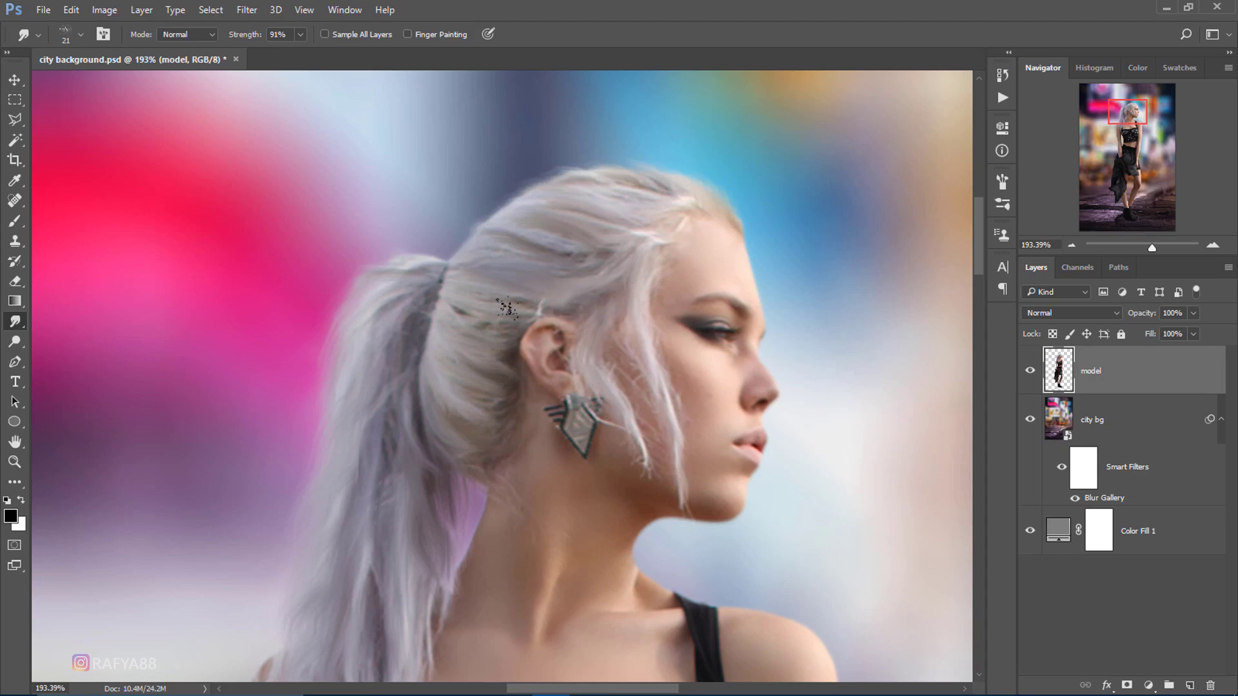
scroll(548, 274, down, 5)
scroll(585, 198, up, 3)
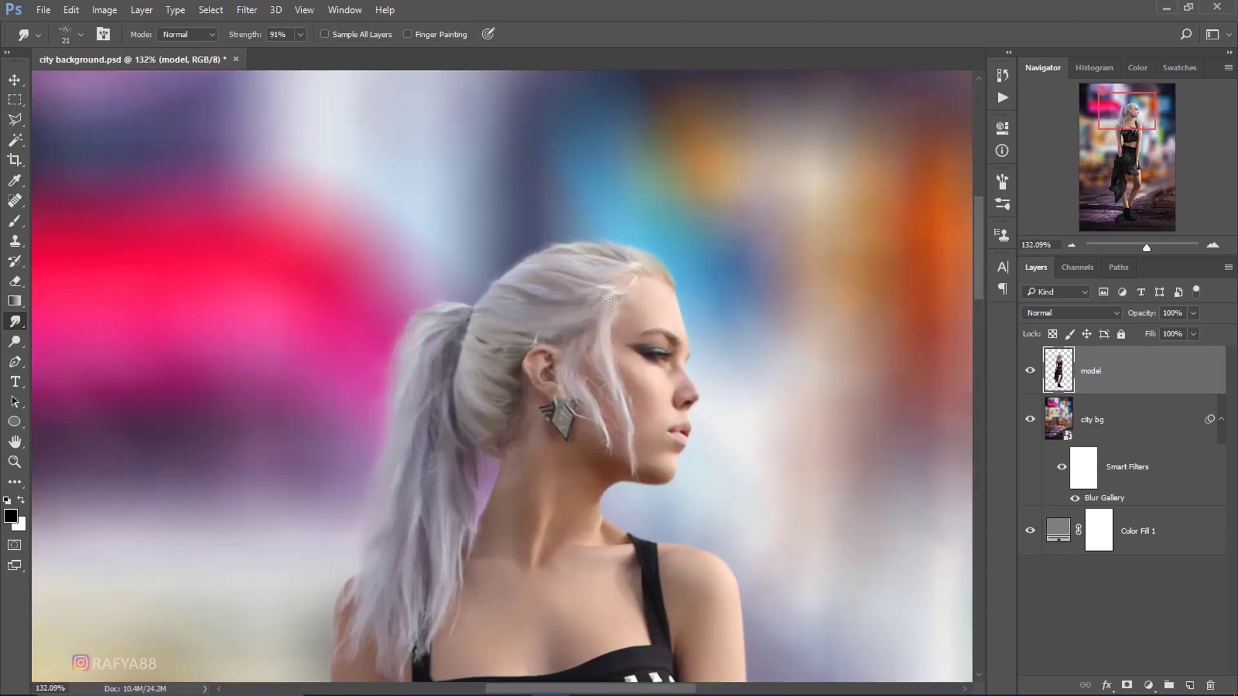
scroll(606, 300, down, 3)
scroll(550, 357, up, 2)
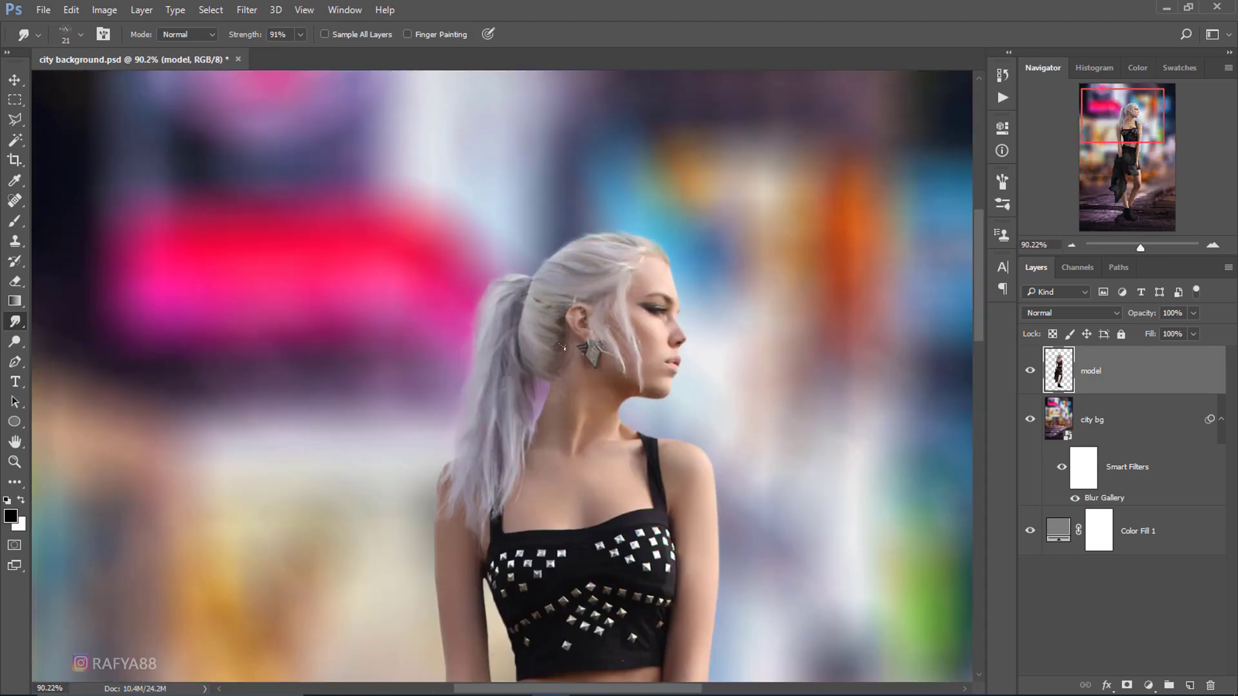
scroll(563, 260, down, 2)
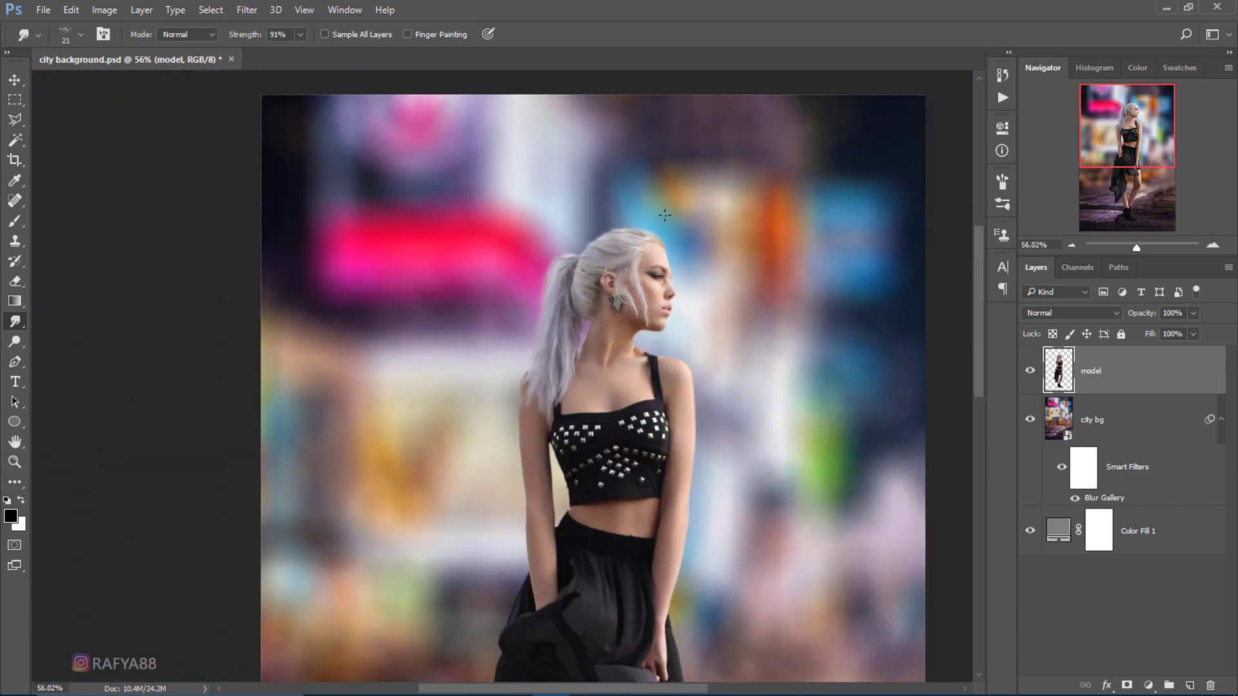
scroll(669, 214, down, 2)
scroll(642, 229, up, 2)
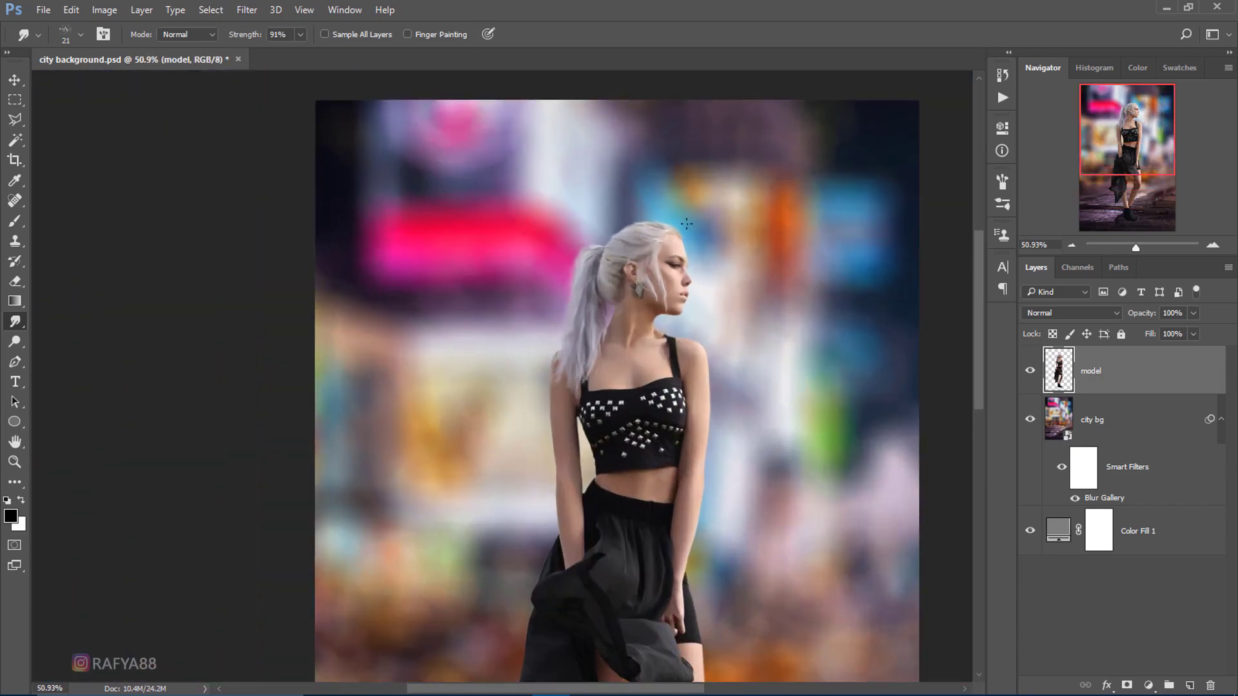
scroll(686, 224, down, 2)
scroll(619, 235, down, 1)
scroll(556, 246, up, 1)
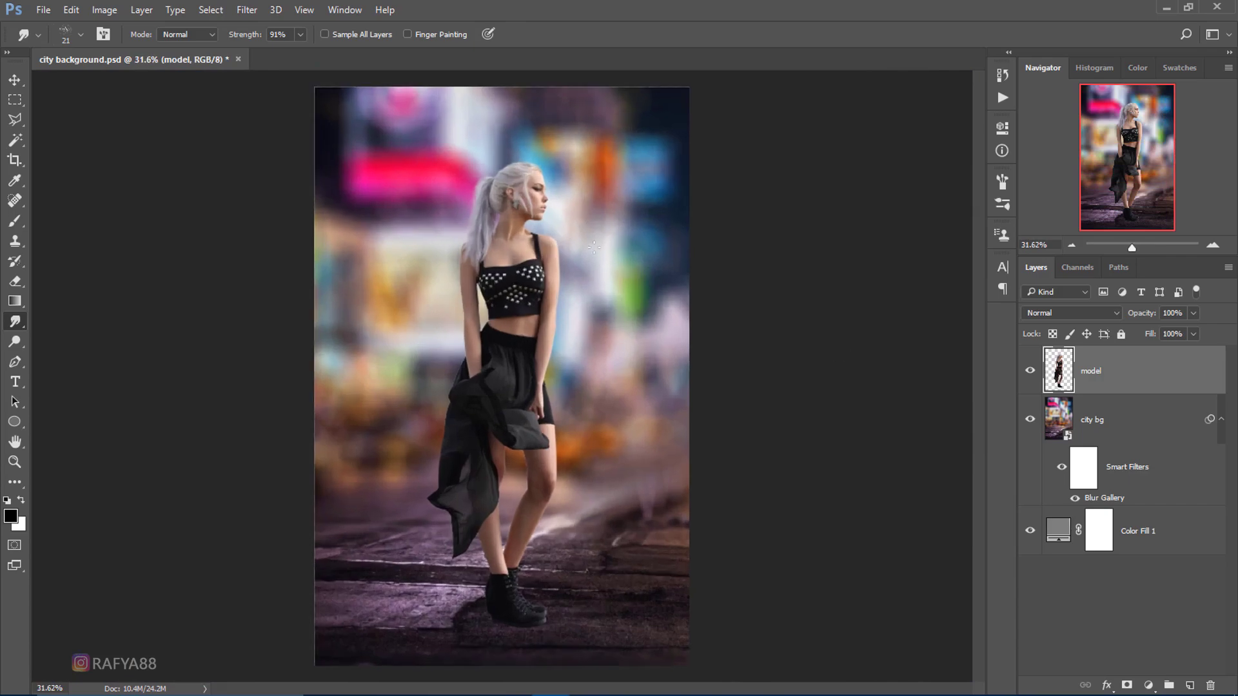
scroll(593, 247, up, 1)
scroll(555, 258, up, 1)
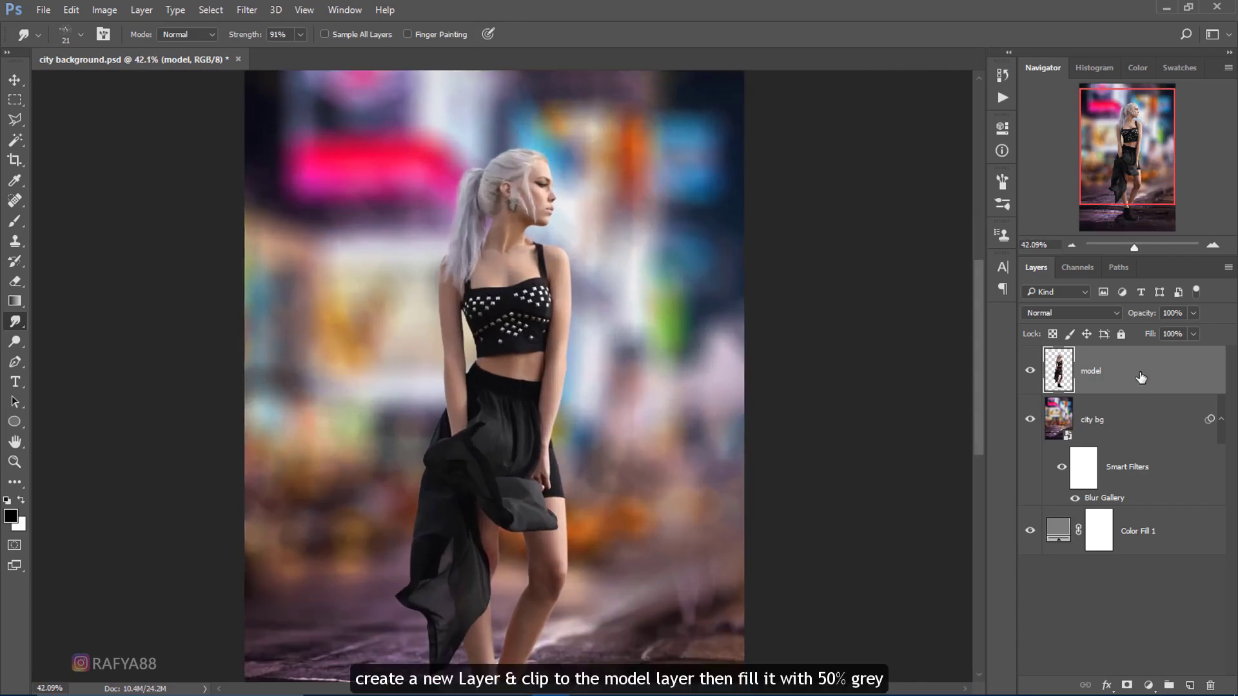
- Clip Layer 1 to the model, fill it with 50% Gray, and blend as Overlay
right_click(1134, 370)
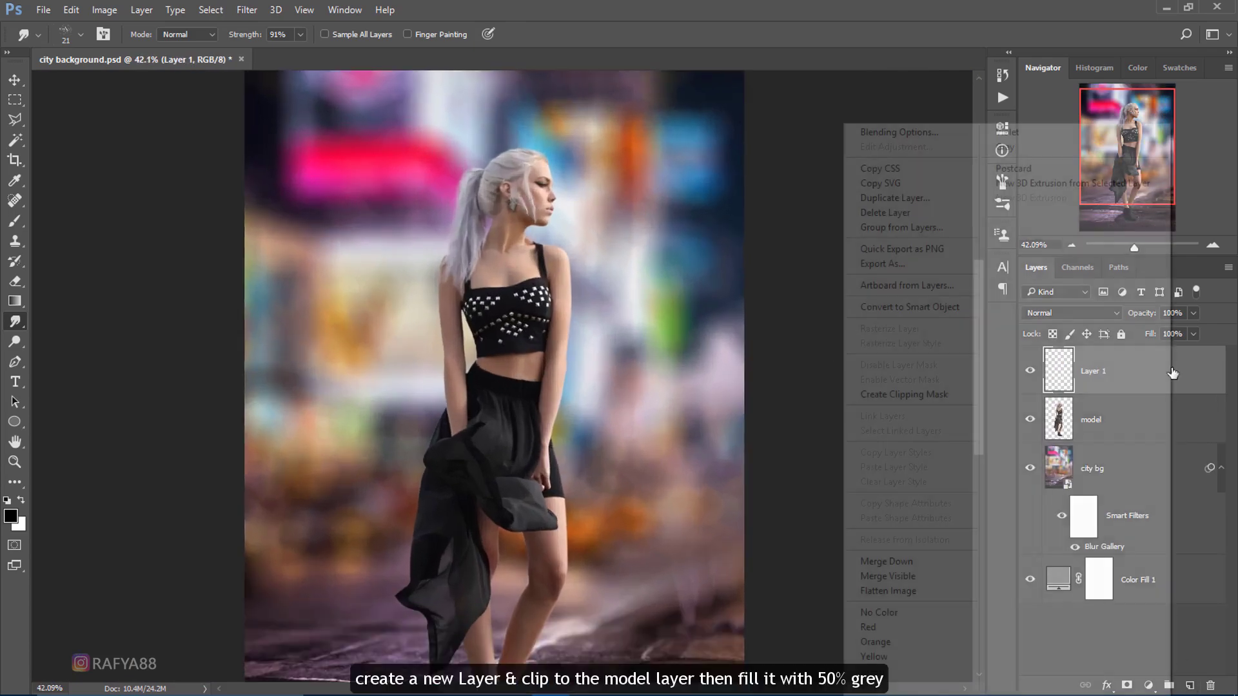
click(939, 395)
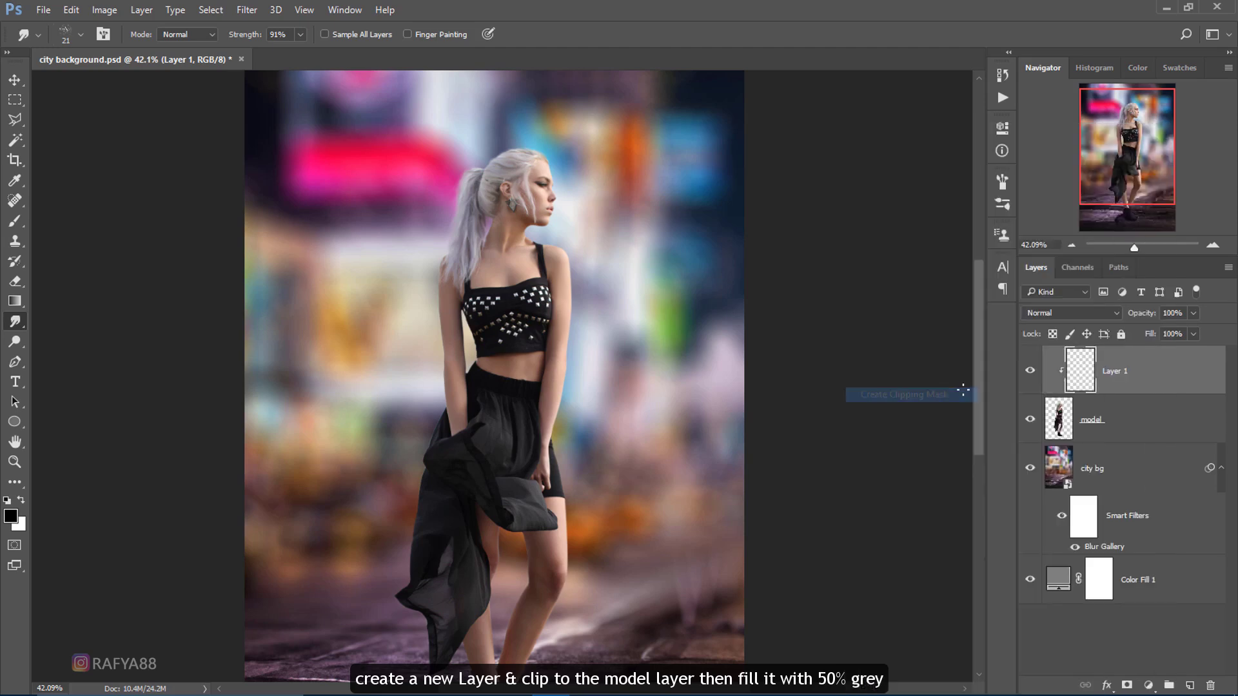
click(71, 10)
click(138, 247)
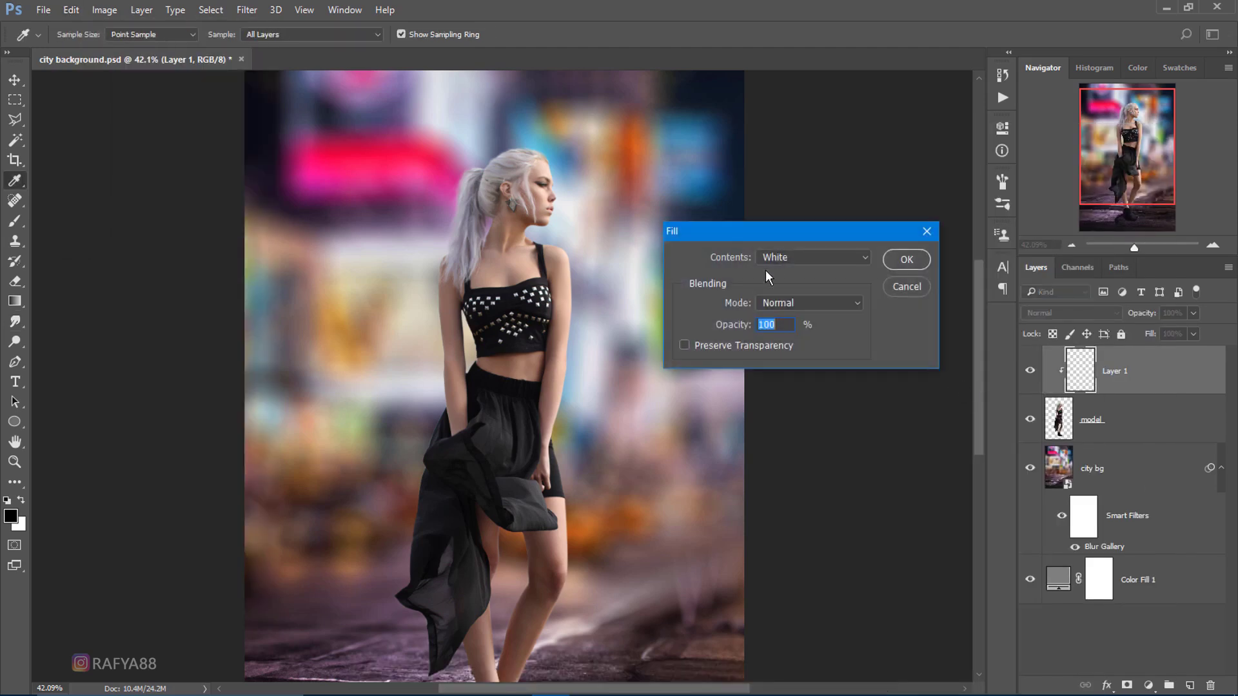
click(779, 258)
click(817, 370)
click(902, 261)
click(1081, 311)
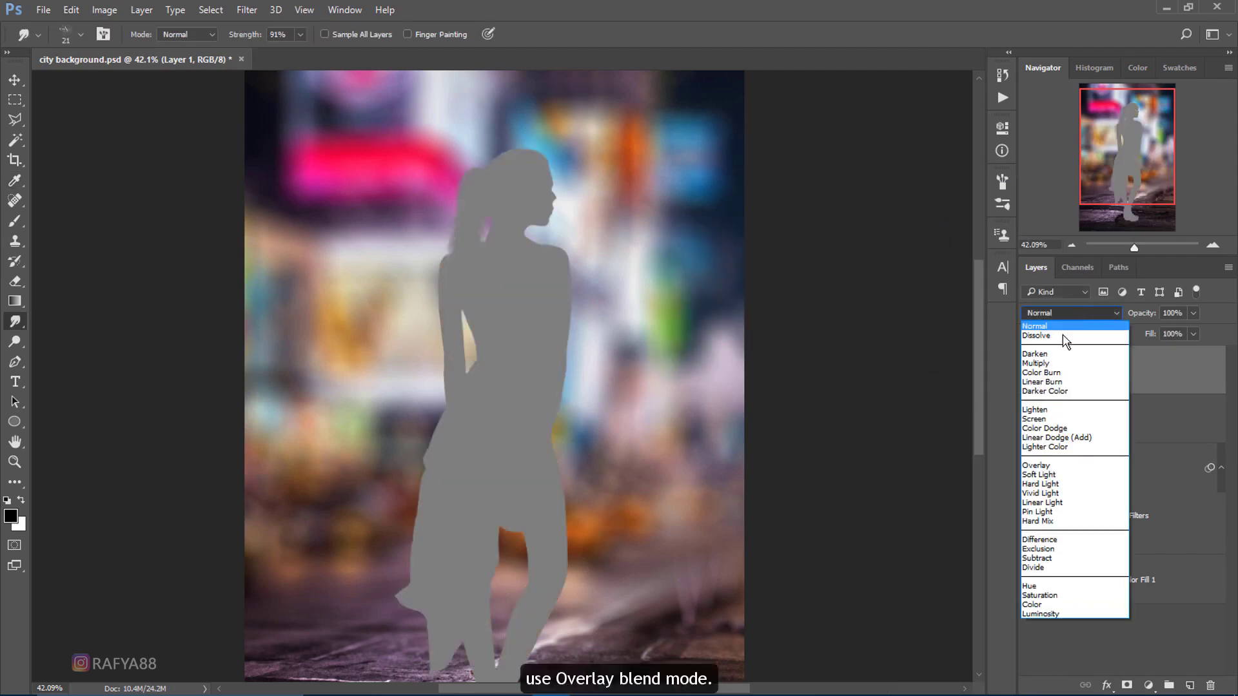
click(1079, 466)
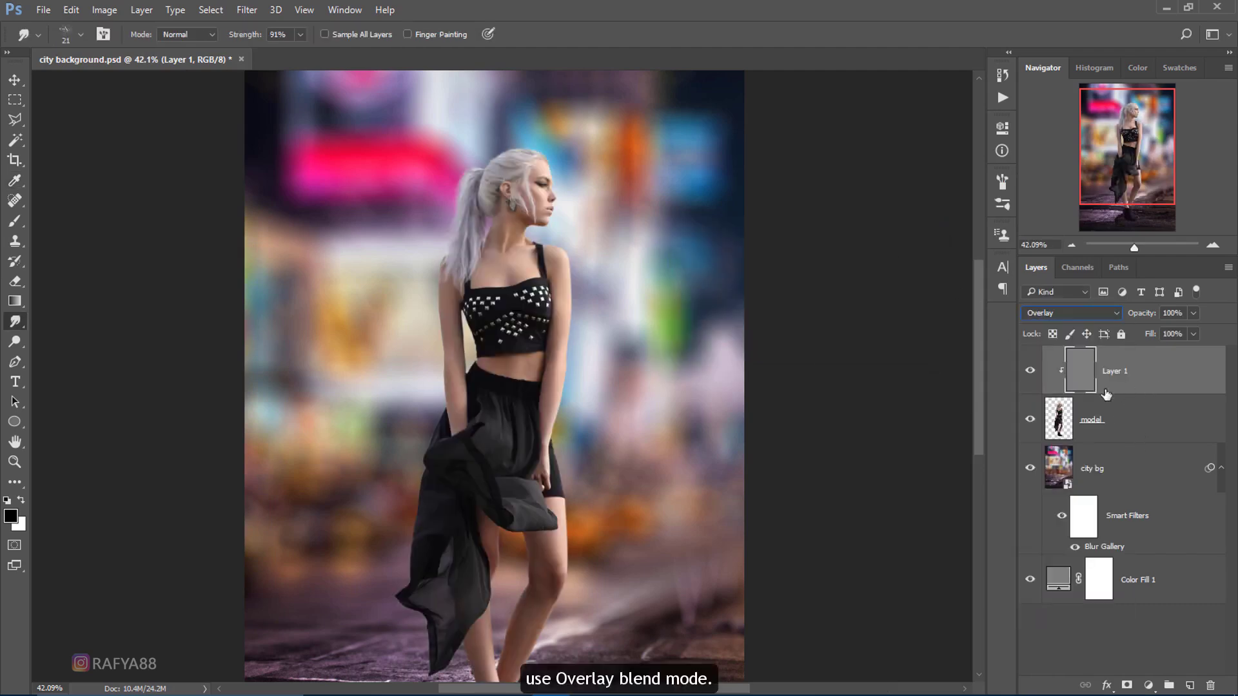
click(21, 348)
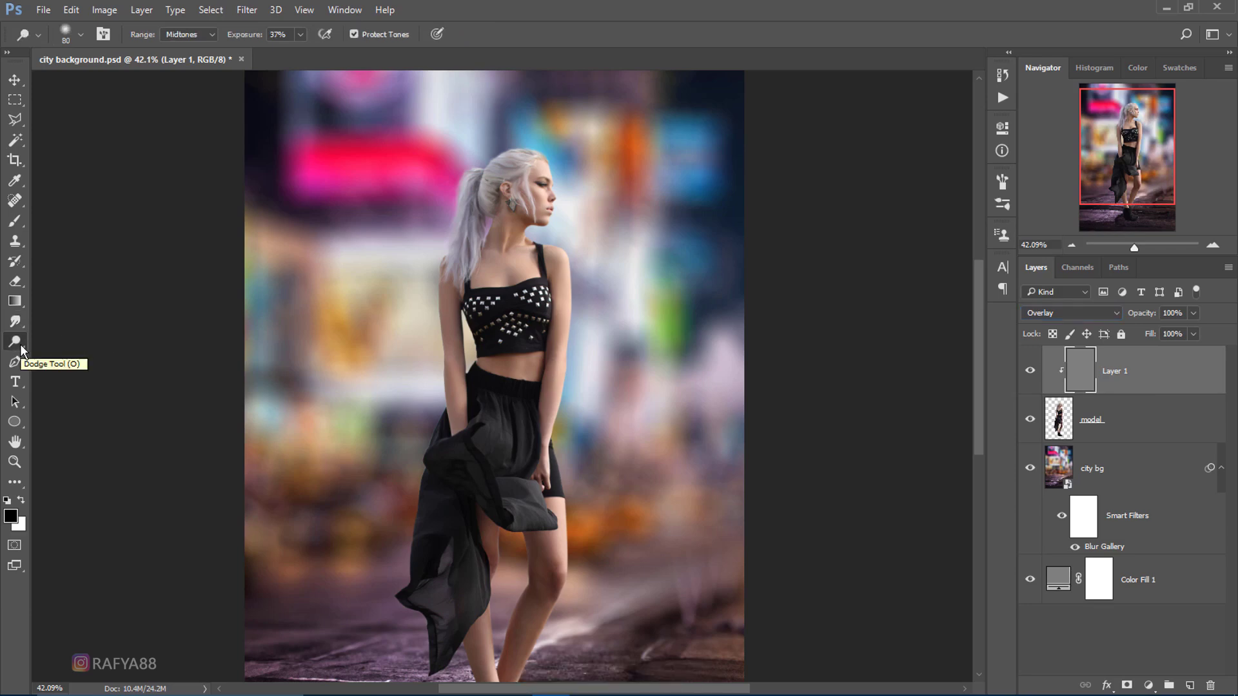
- Select the Burn tool and size its brush to about 70 px
right_click(22, 348)
click(67, 359)
scroll(496, 374, down, 3)
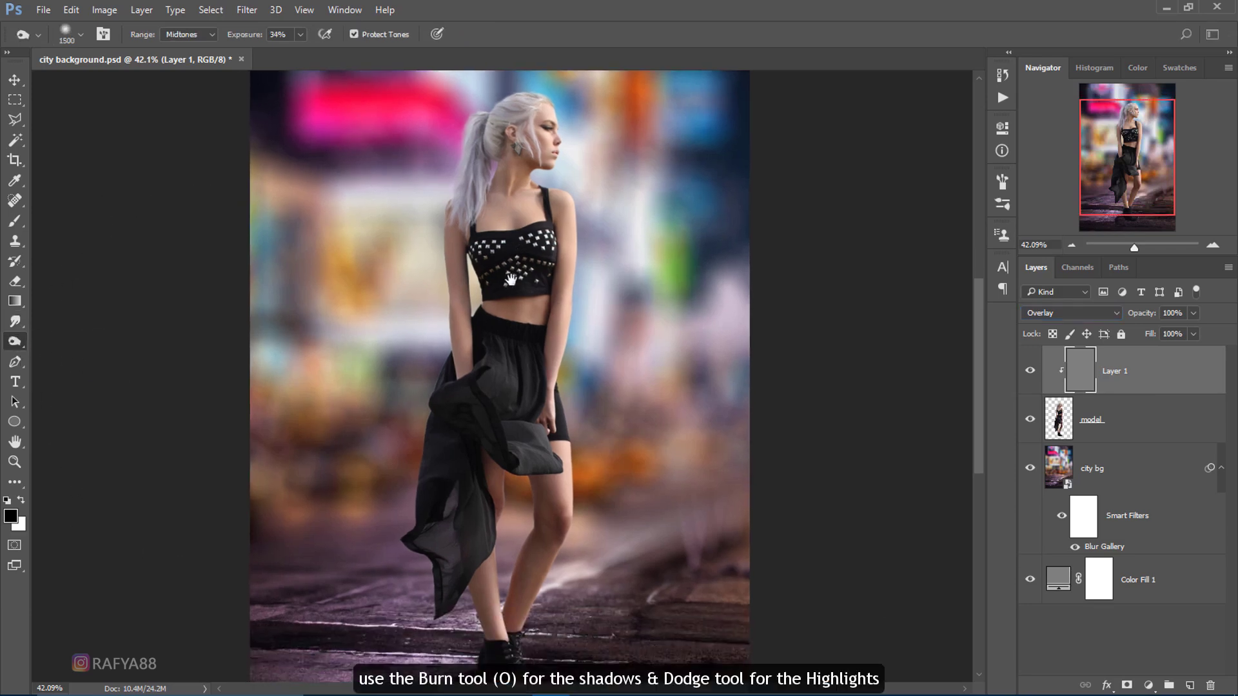
key(bracketleft)
key(bracketleft)
key(bracketleft)
scroll(503, 489, up, 1)
scroll(502, 489, down, 3)
scroll(578, 332, down, 2)
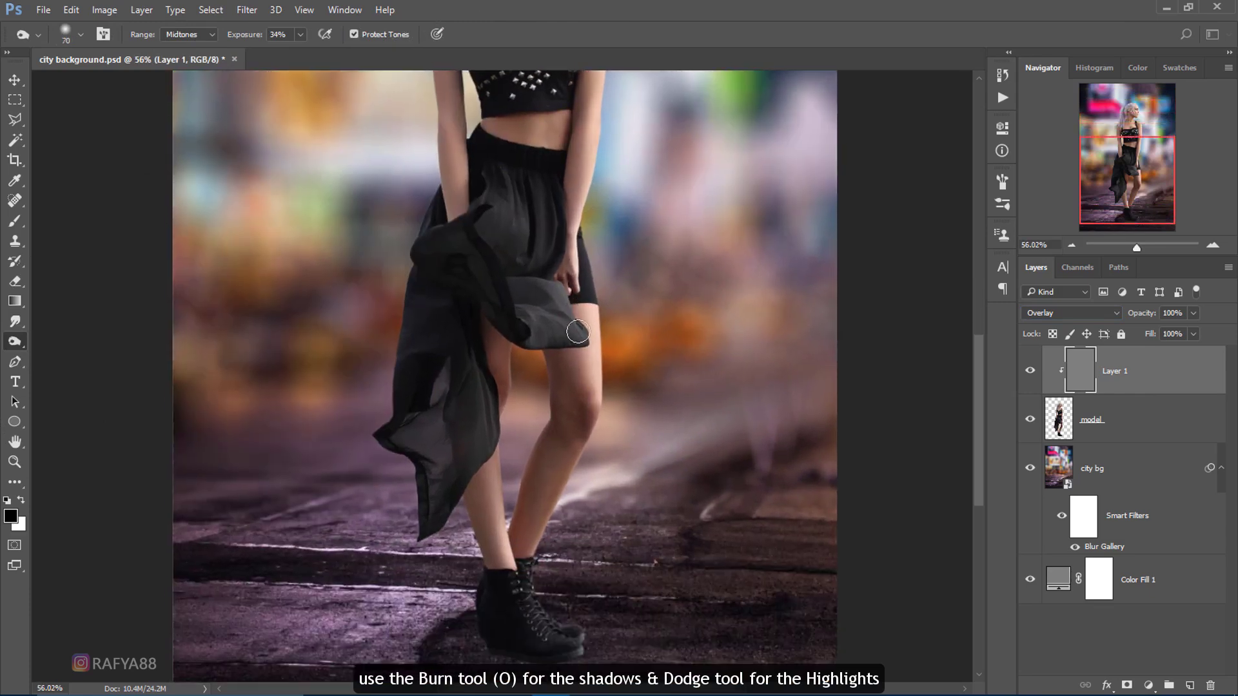
key(bracketright)
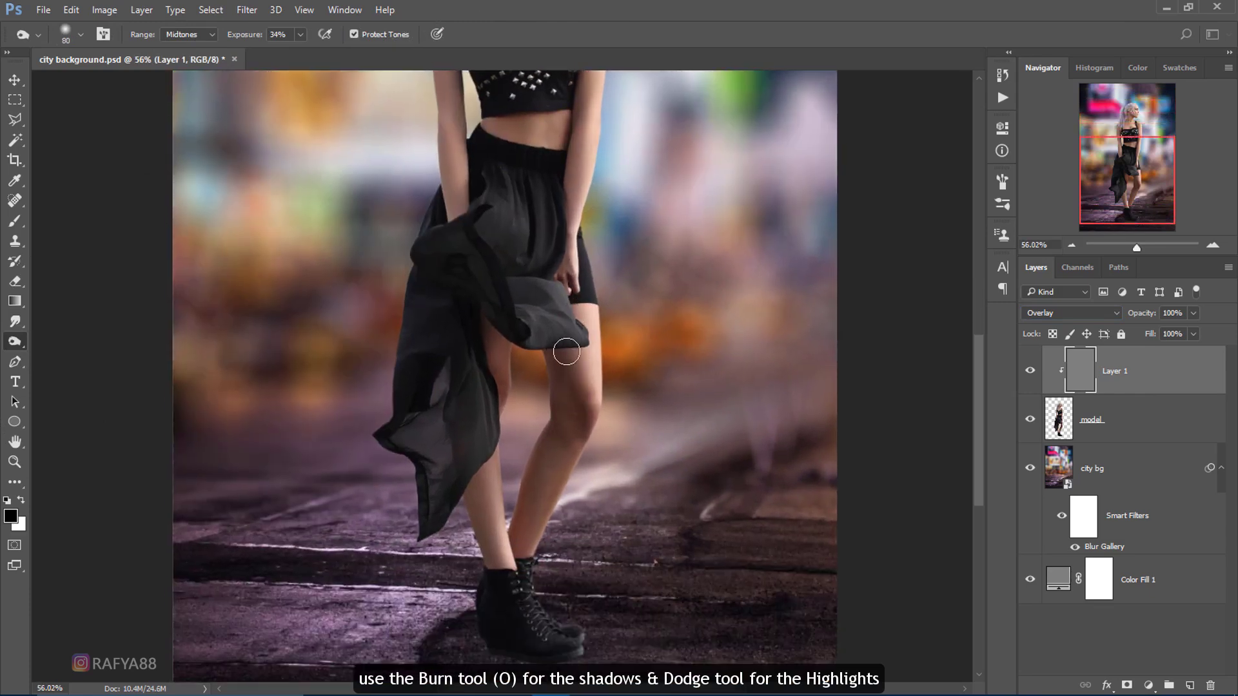
- Burn darker shadows from the knee down the shin and on the left shin
mouse_move(563, 412)
mouse_down()
mouse_move(560, 475)
mouse_move(553, 440)
mouse_up()
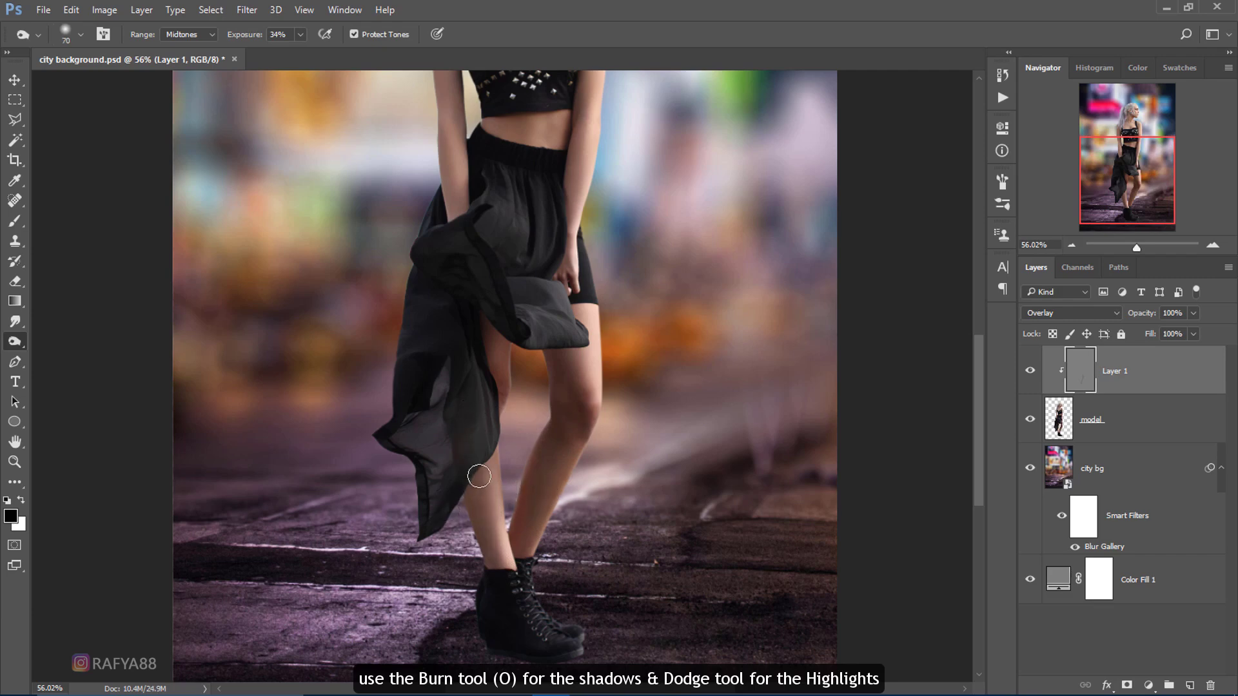
drag(479, 477, 480, 477)
scroll(482, 511, down, 5)
scroll(483, 515, up, 5)
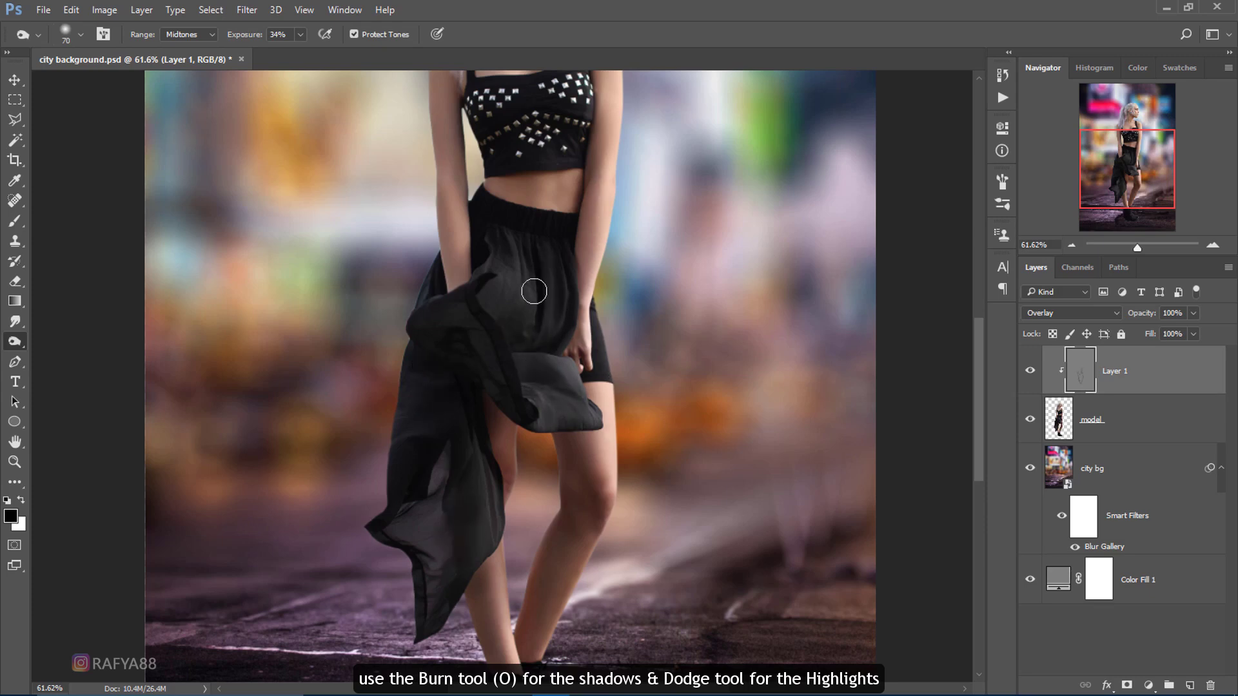
scroll(485, 219, up, 3)
scroll(485, 220, up, 2)
scroll(490, 212, up, 2)
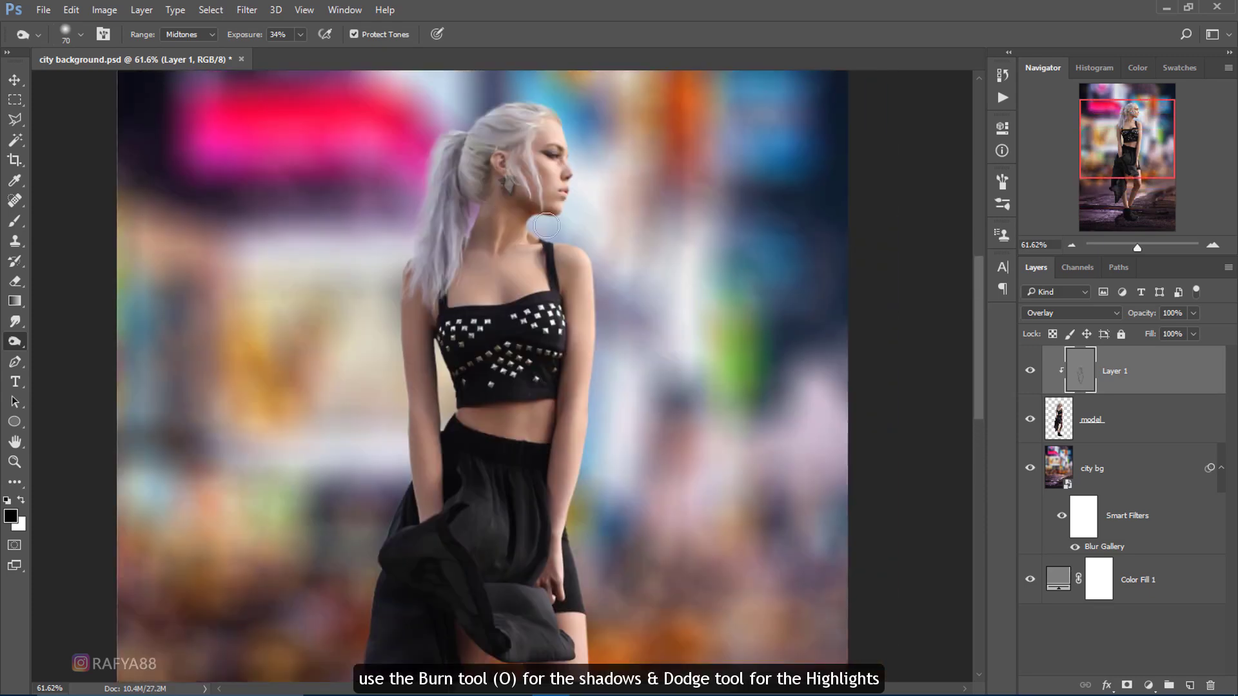
scroll(516, 412, up, 1)
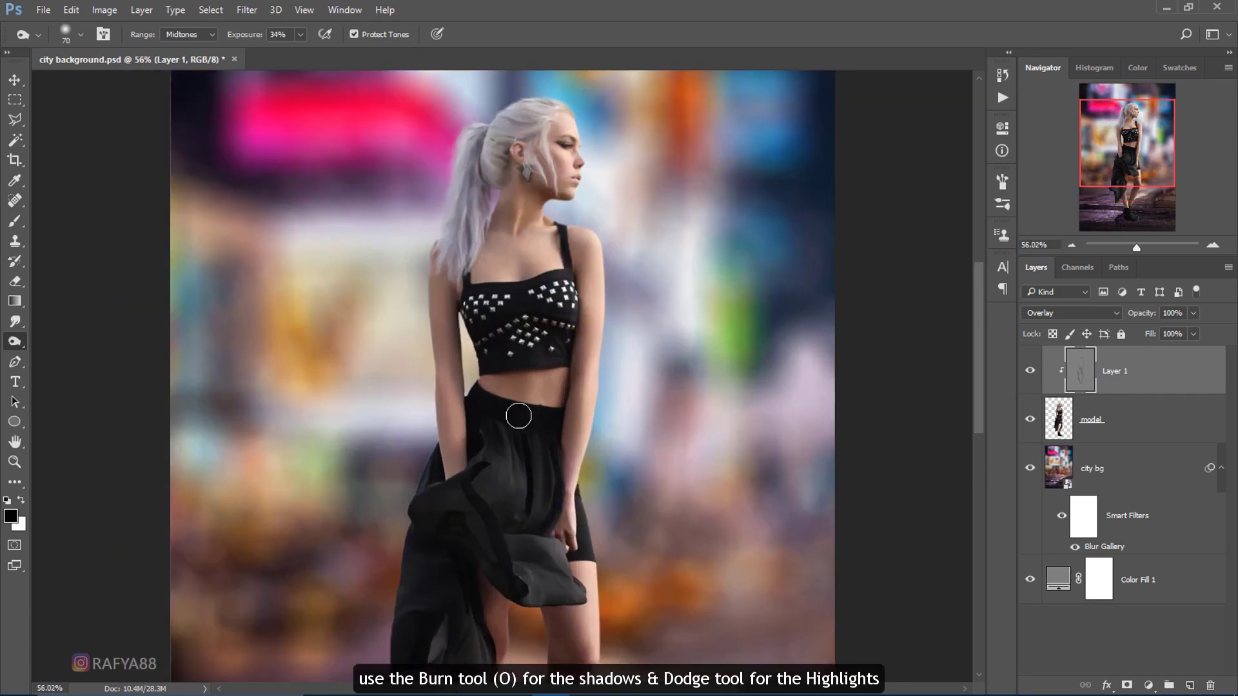
scroll(490, 451, down, 1)
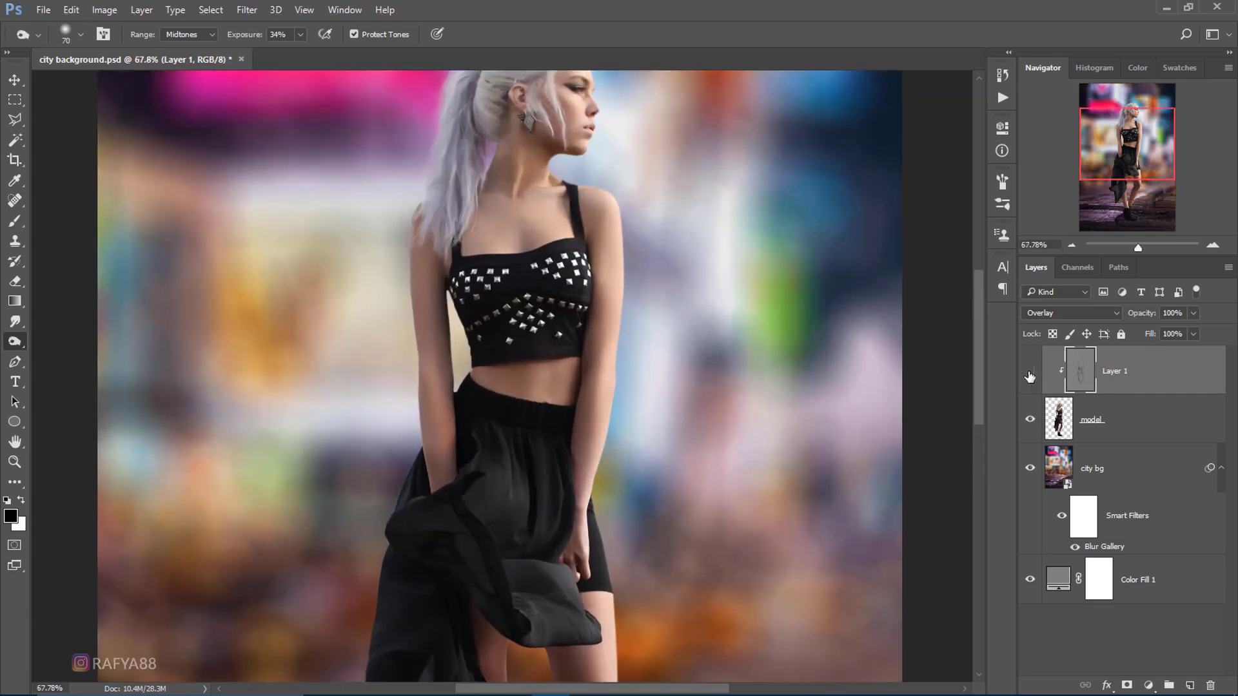
scroll(704, 284, up, 1)
scroll(636, 238, down, 3)
scroll(601, 531, up, 3)
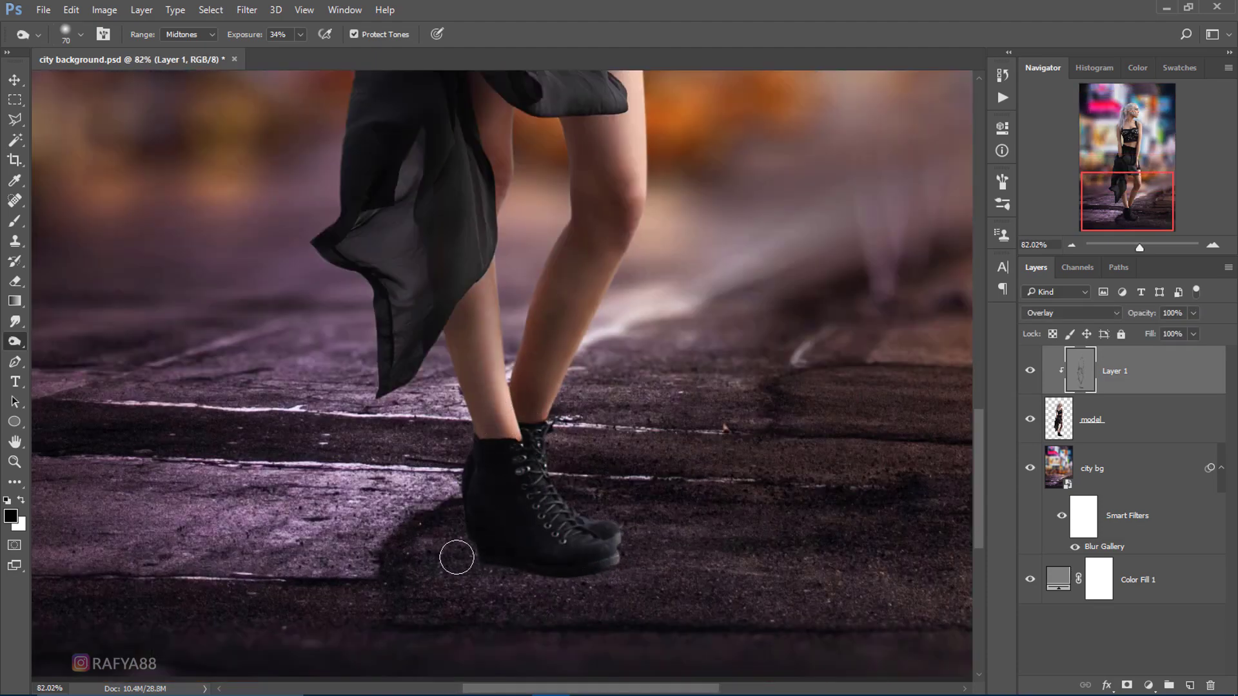
scroll(458, 555, down, 3)
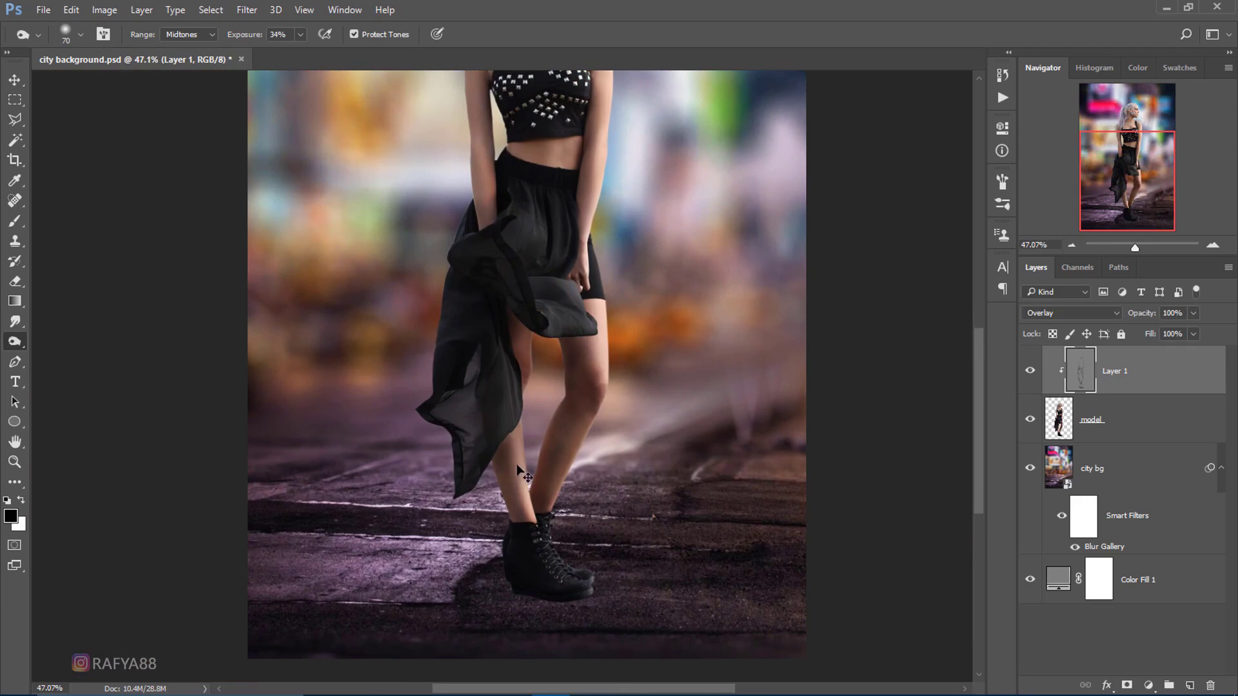
scroll(612, 513, down, 2)
scroll(615, 420, up, 3)
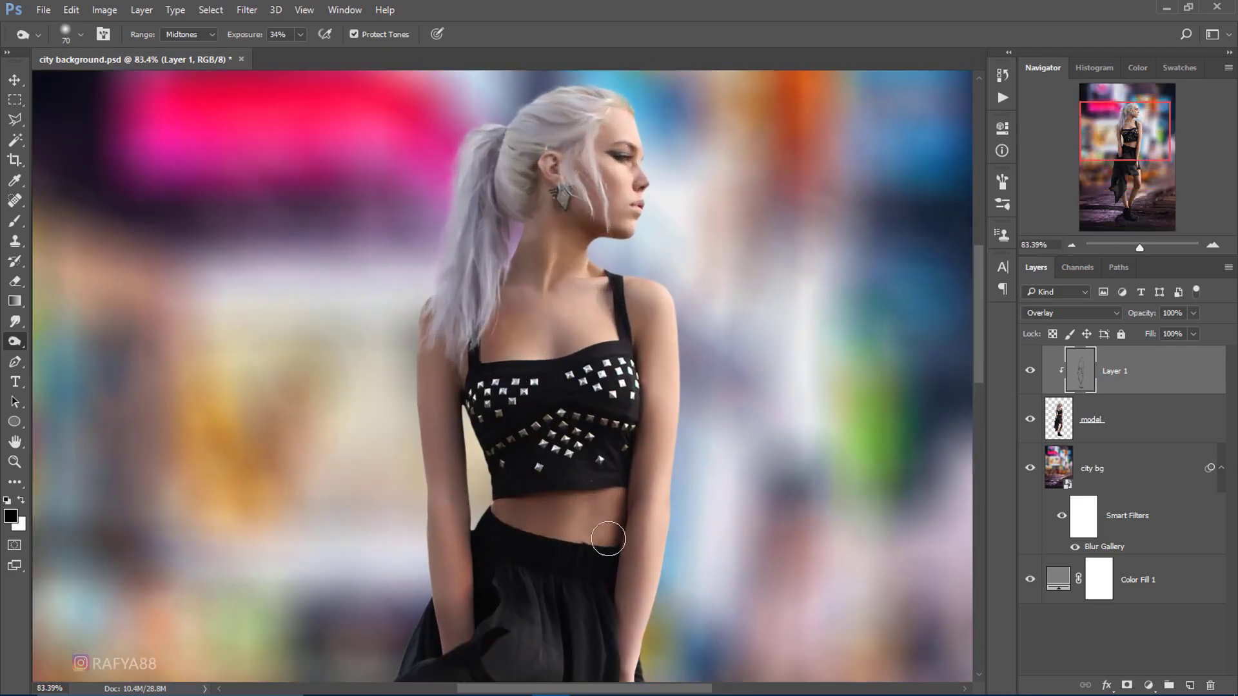
scroll(561, 525, down, 3)
scroll(685, 345, up, 1)
scroll(589, 263, down, 1)
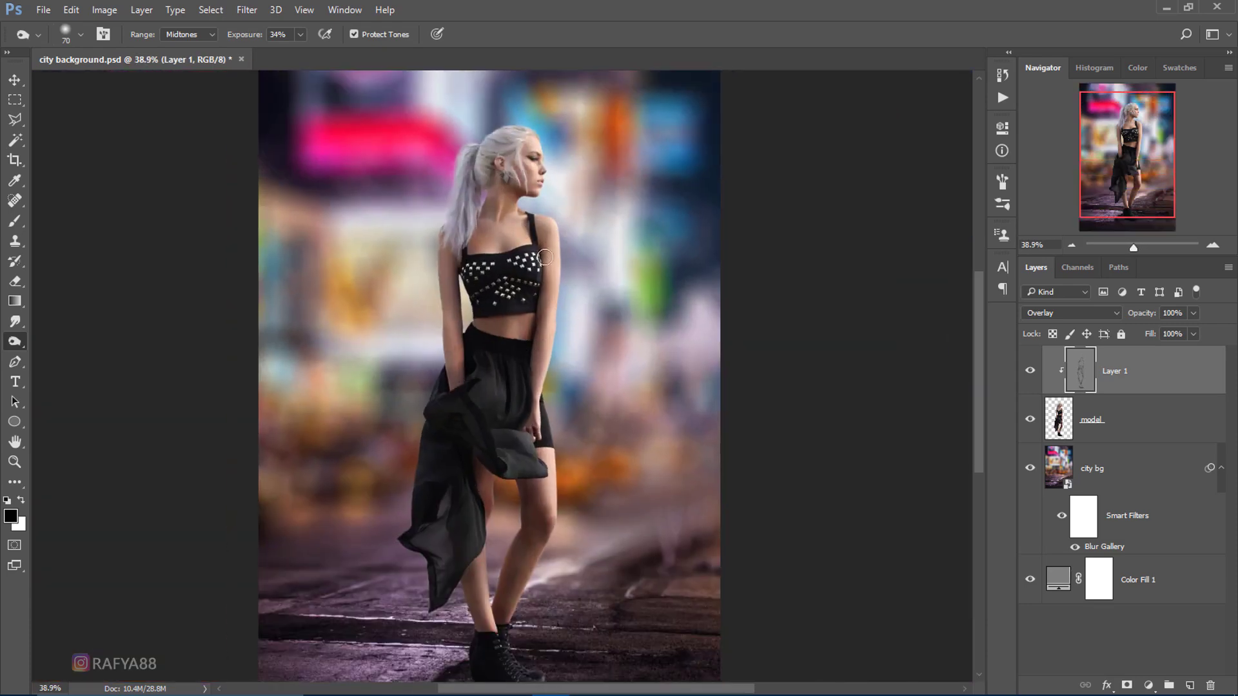
- Select the Dodge tool with a smaller brush and 32% exposure
right_click(19, 346)
click(51, 339)
scroll(530, 168, up, 3)
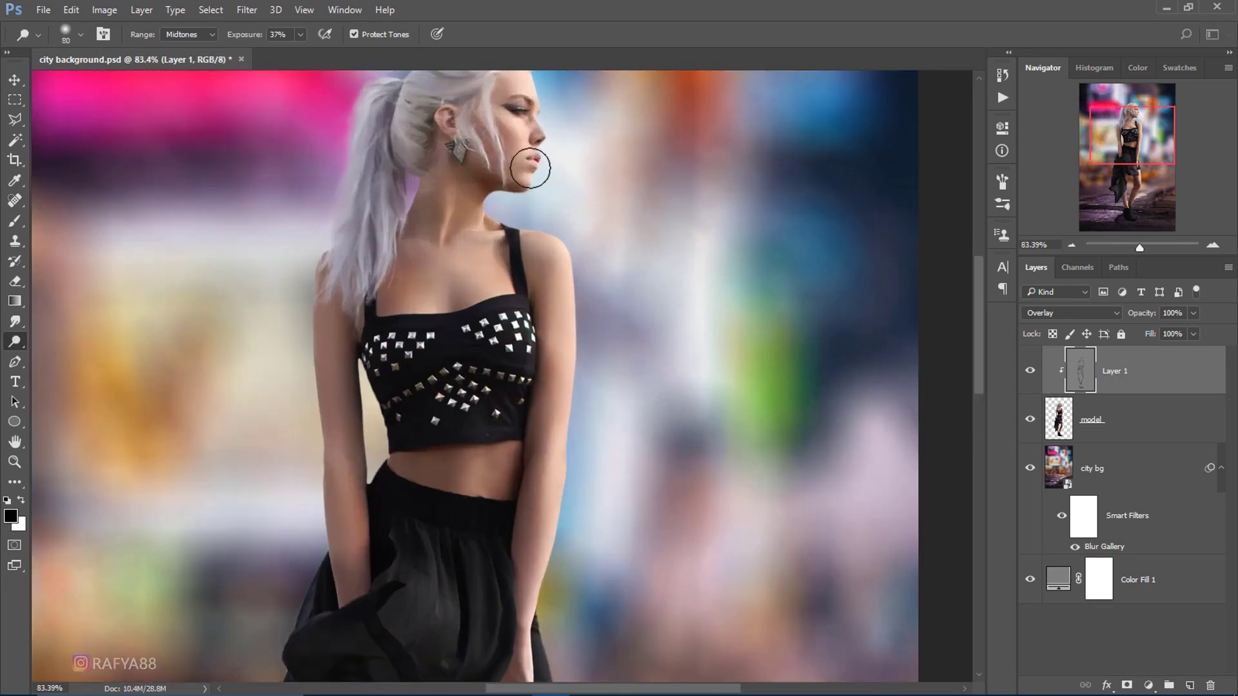
scroll(530, 168, up, 1)
key(bracketleft)
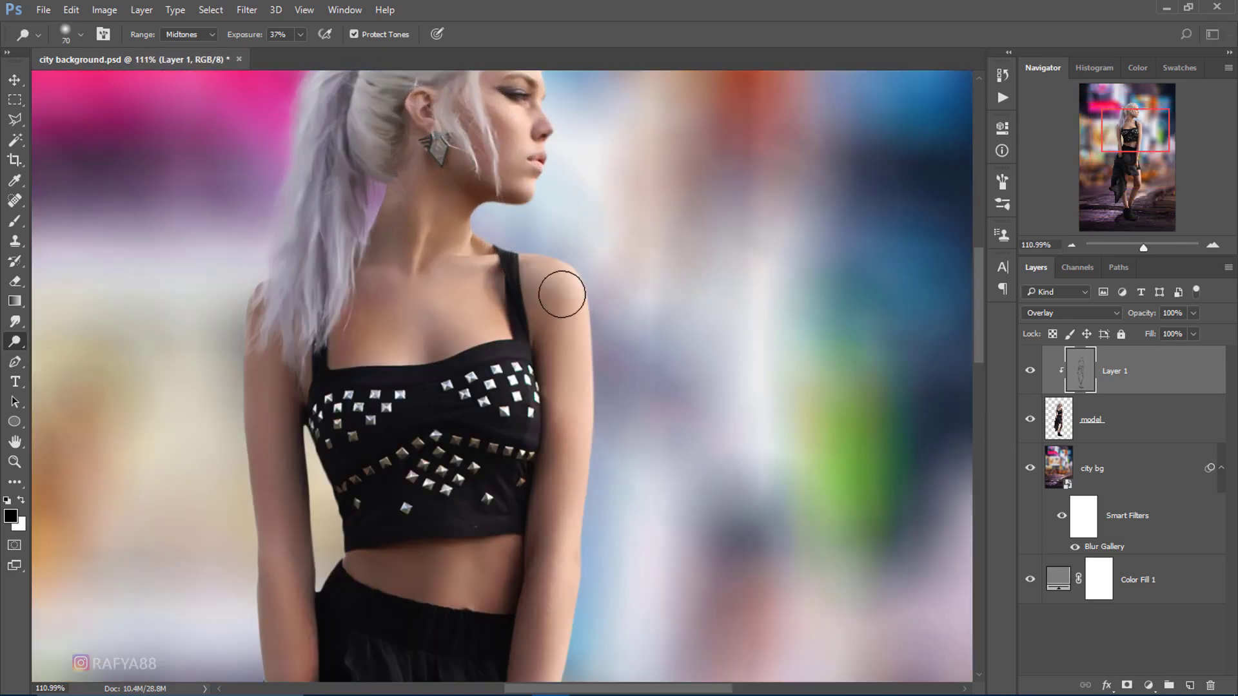
key(bracketleft)
key(bracketleft)
drag(251, 40, 249, 40)
- Dodge highlights onto the shoulder and down the arm, redoing one stroke more gently
mouse_move(554, 284)
mouse_down()
mouse_move(571, 361)
mouse_move(560, 293)
mouse_move(565, 451)
mouse_up()
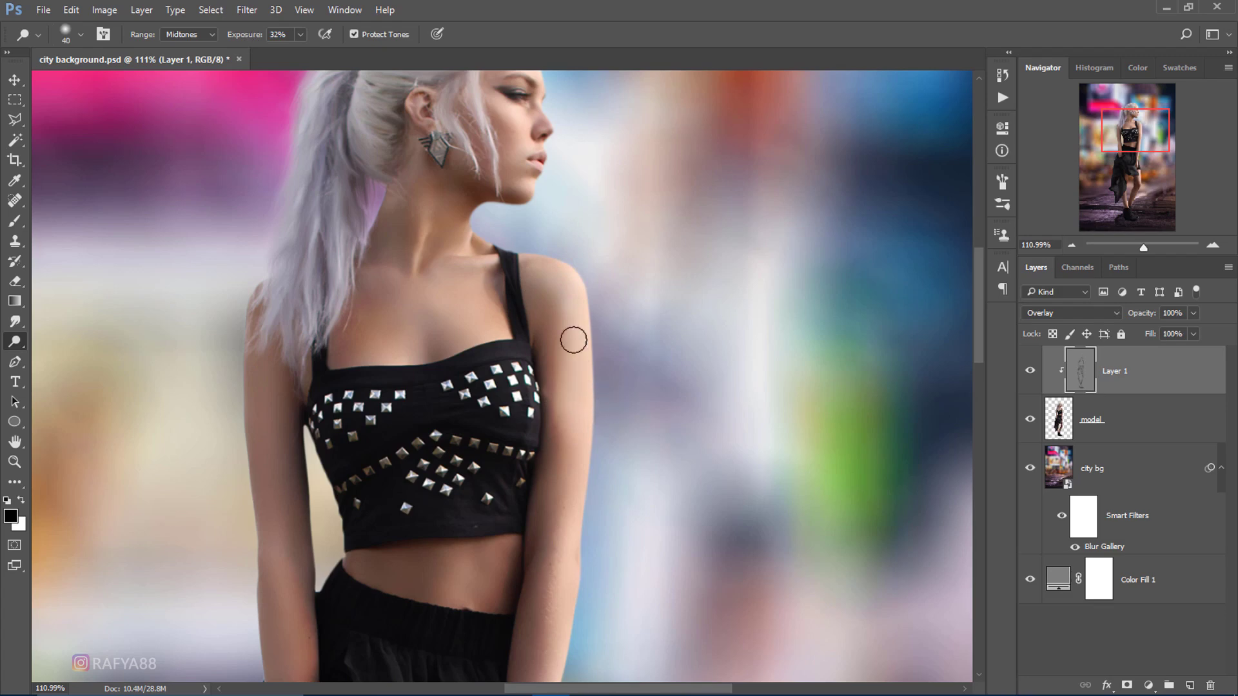
mouse_move(572, 345)
mouse_down()
mouse_move(561, 469)
mouse_move(574, 591)
mouse_move(603, 395)
mouse_move(575, 464)
mouse_move(556, 588)
mouse_up()
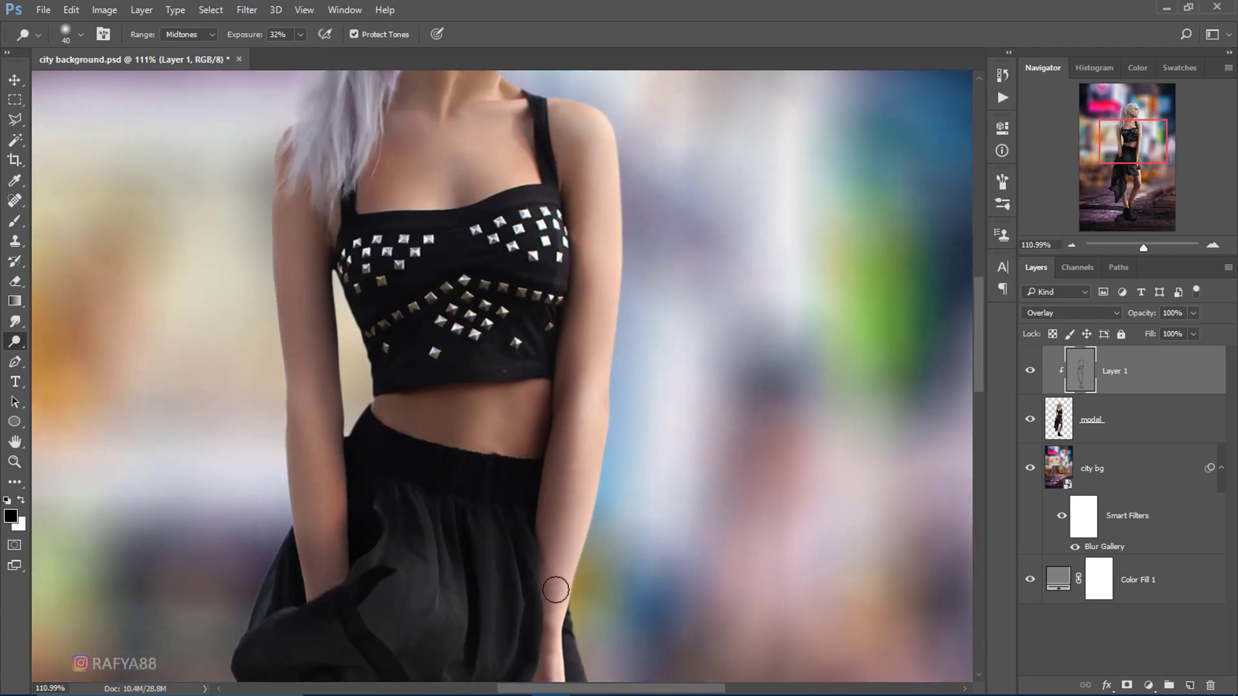
scroll(575, 335, down, 3)
scroll(635, 280, up, 2)
scroll(577, 334, up, 1)
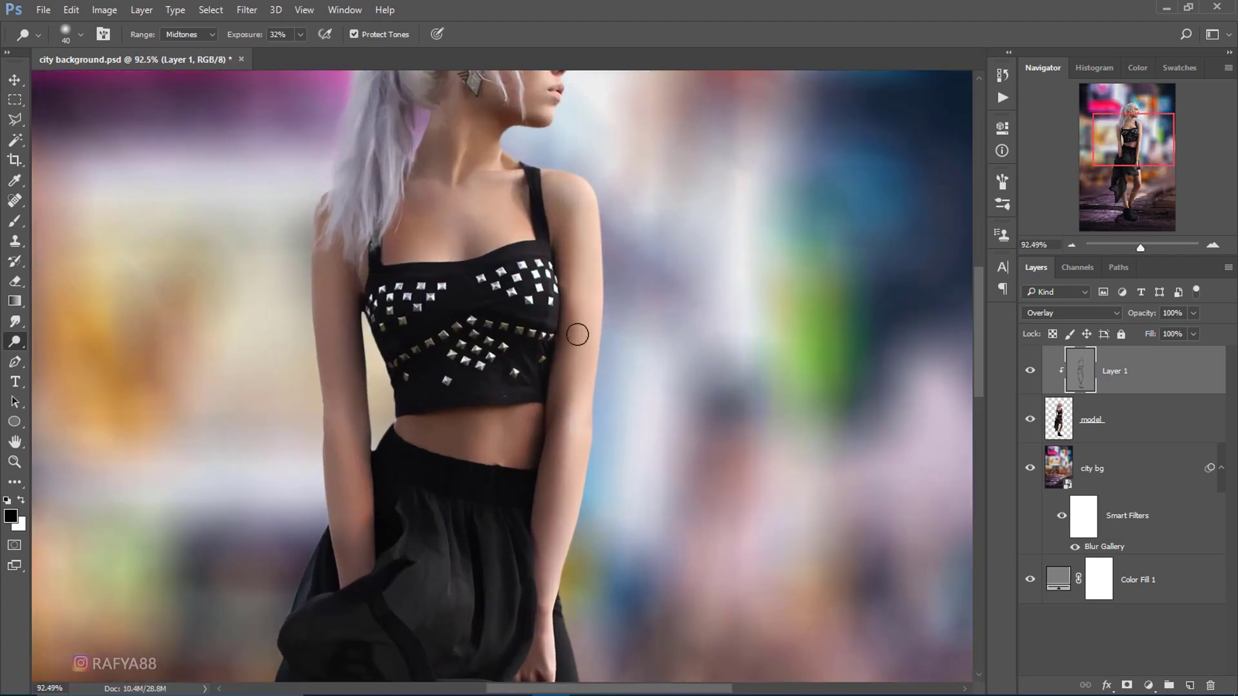
scroll(638, 298, down, 3)
scroll(635, 290, down, 2)
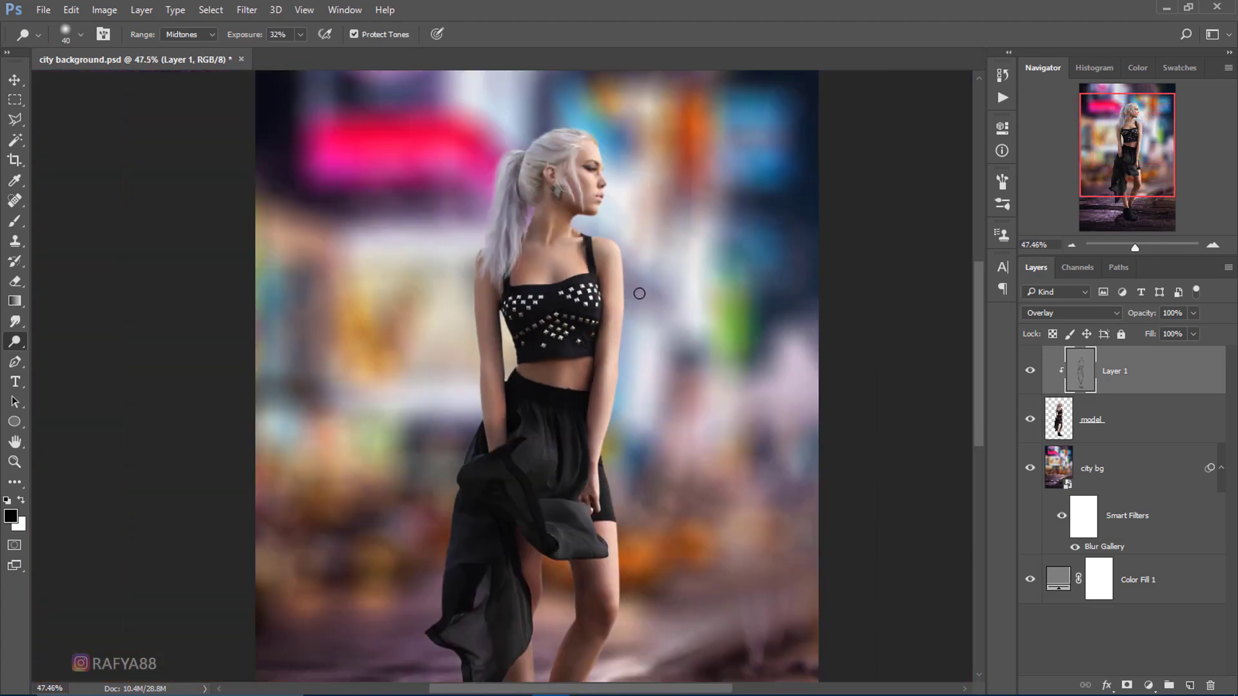
scroll(639, 289, up, 1)
scroll(548, 296, up, 2)
drag(420, 265, 455, 491)
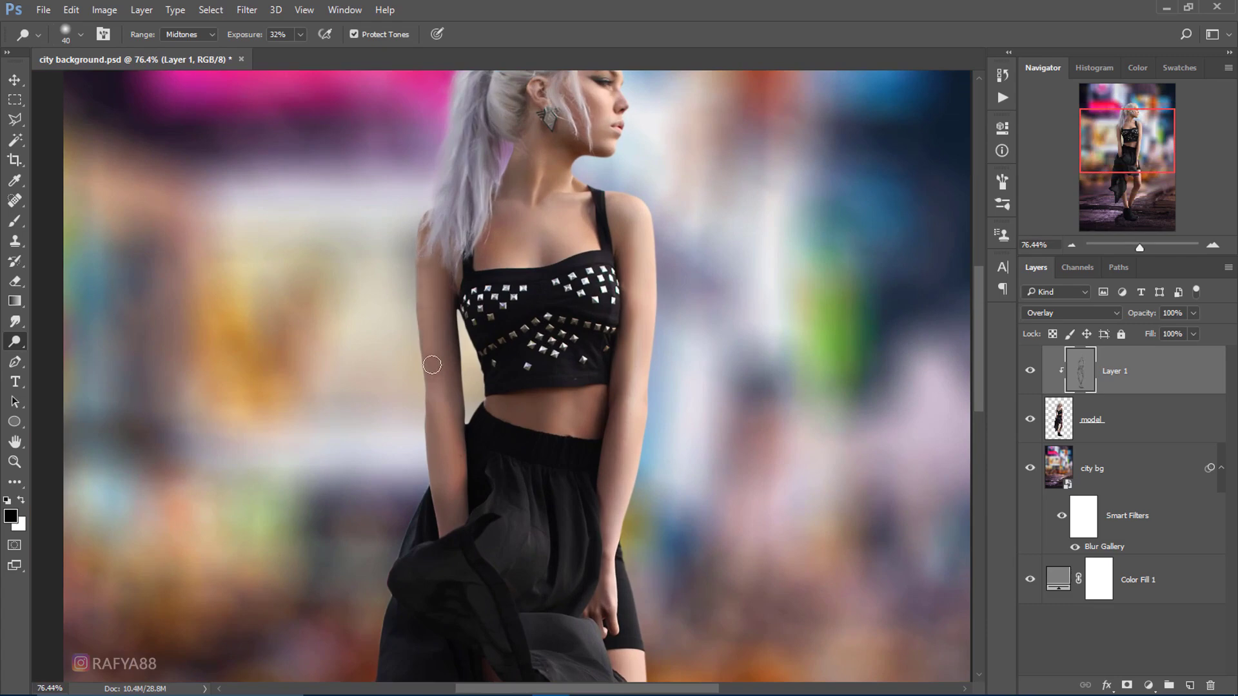
key(ctrl+z)
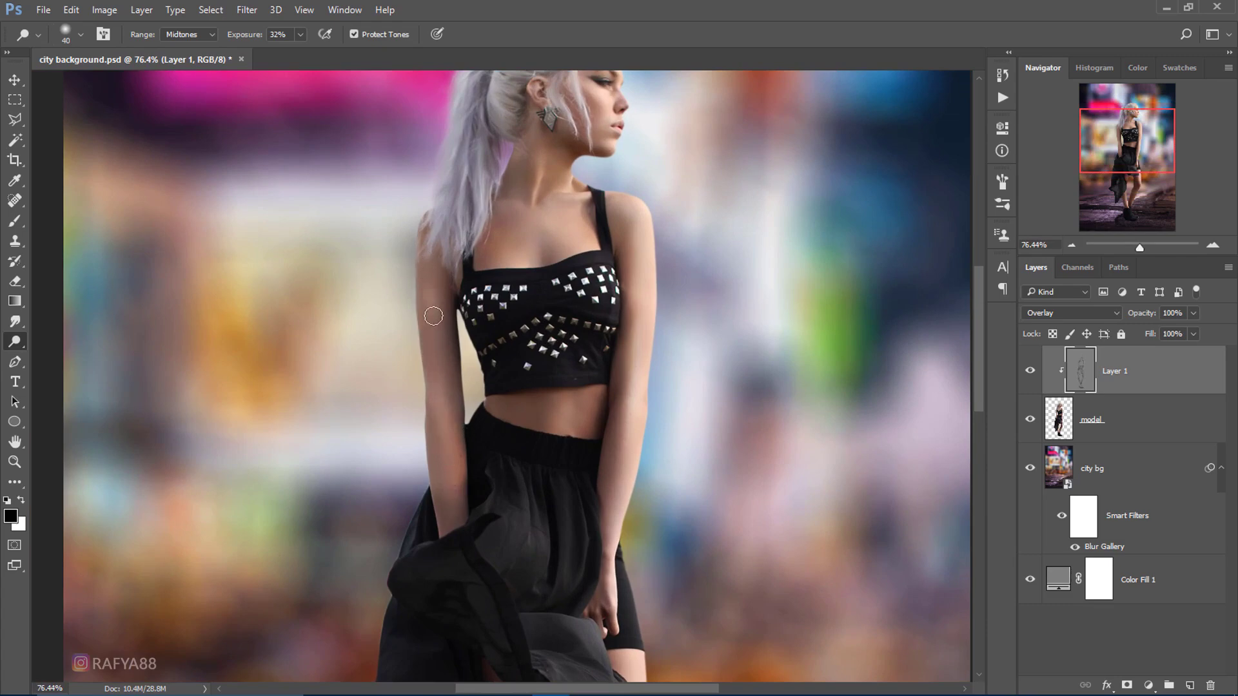
drag(434, 291, 471, 469)
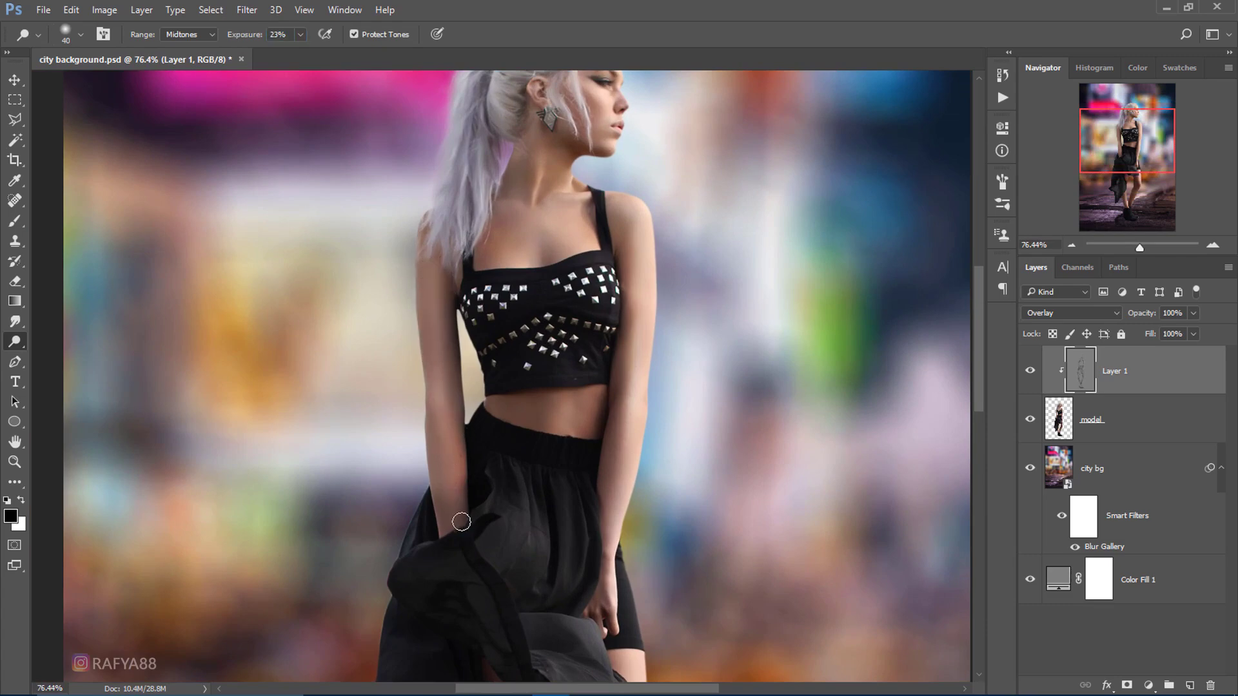
alt+scroll(449, 367, down, 1)
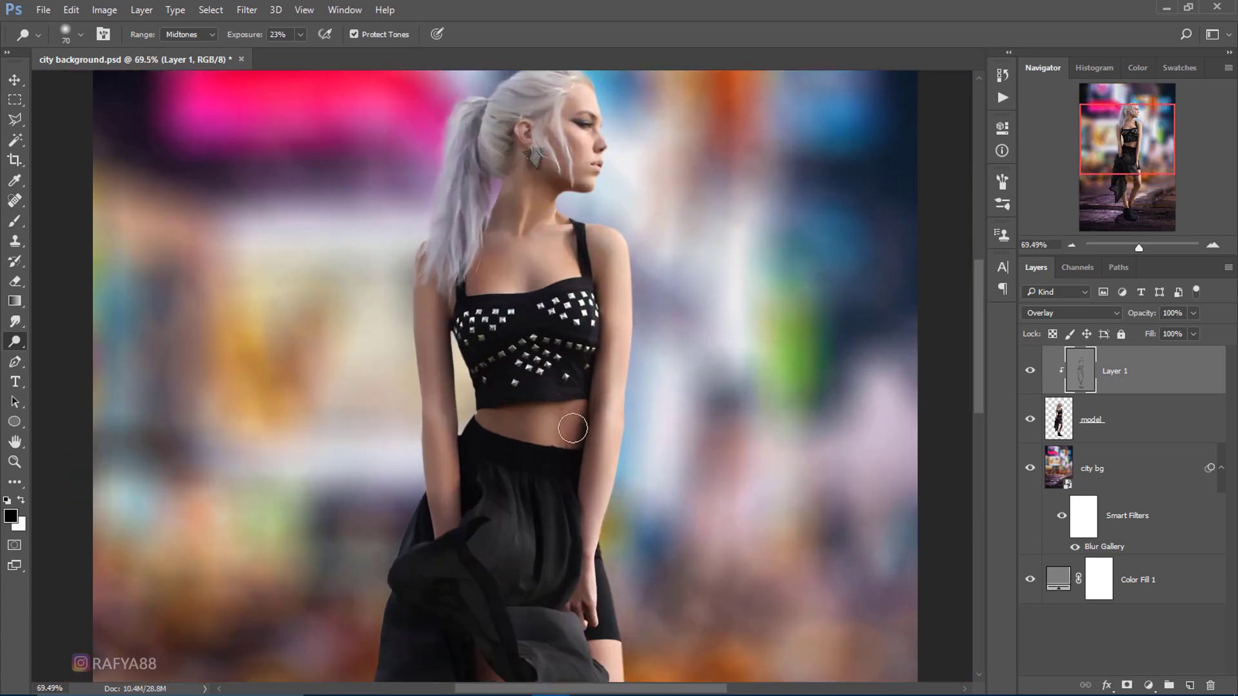
scroll(509, 436, up, 3)
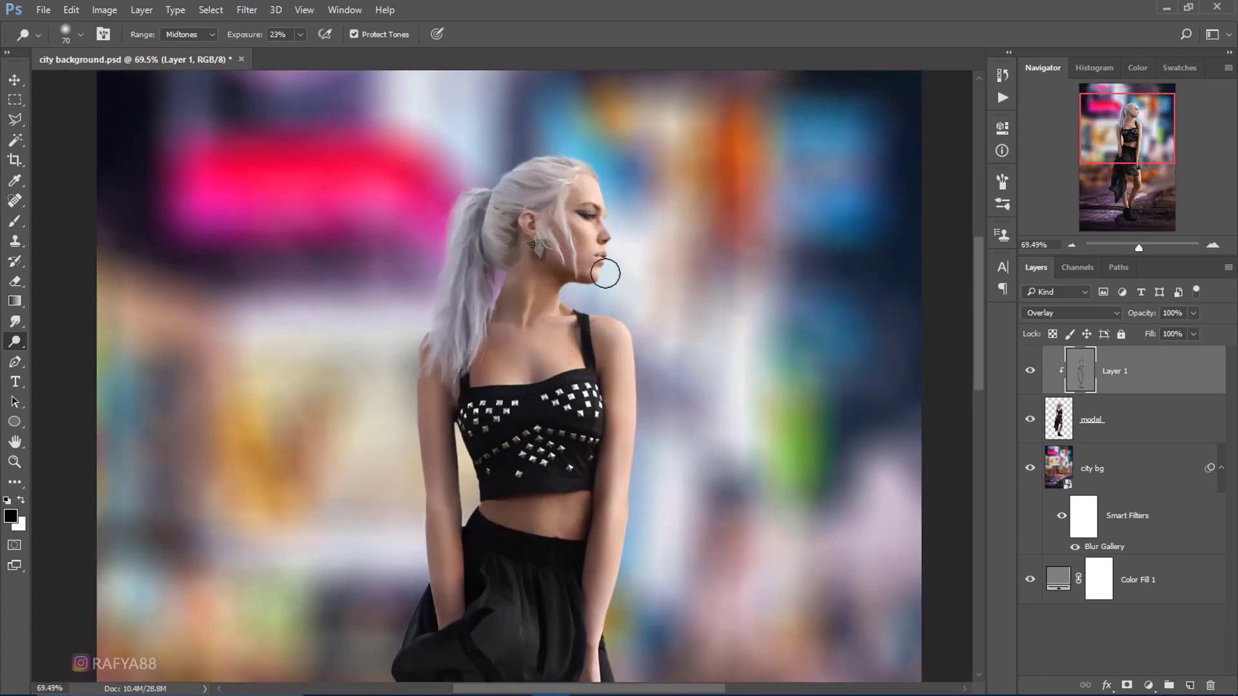
- Brighten the hair behind the ear and the left lower leg, then fit the image on screen
drag(503, 238, 542, 178)
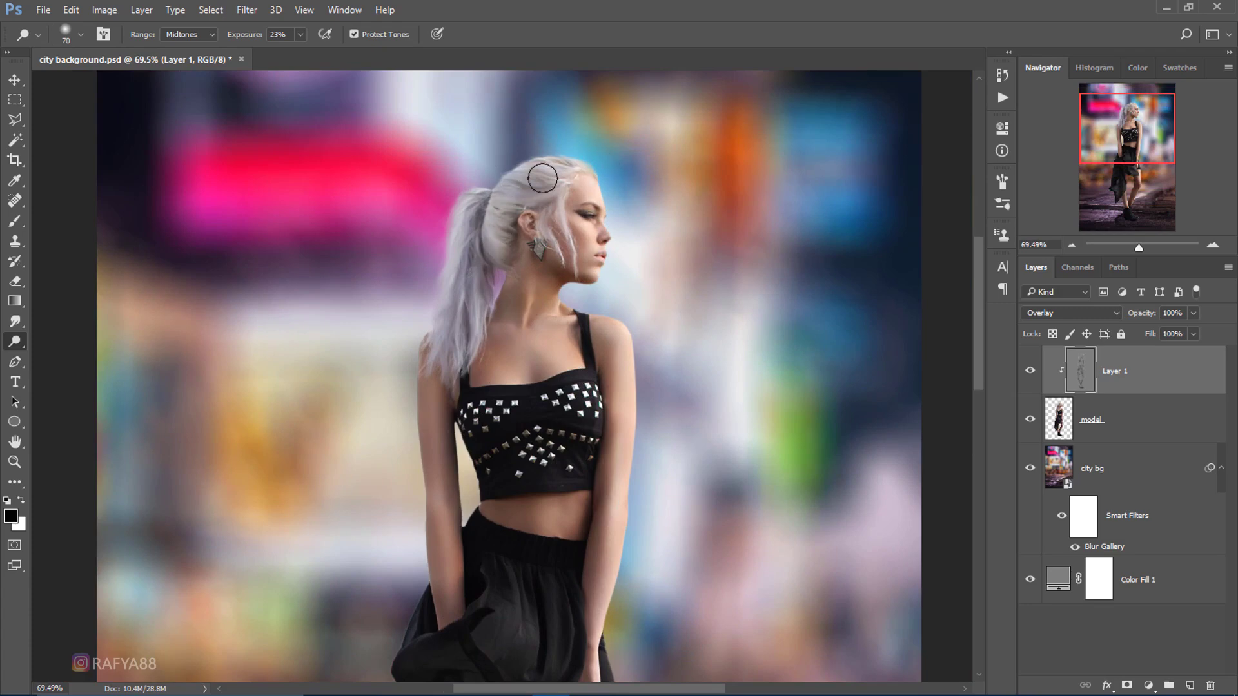
mouse_move(436, 295)
mouse_down()
mouse_move(524, 543)
mouse_move(473, 607)
mouse_up()
key(bracketleft)
drag(482, 526, 483, 574)
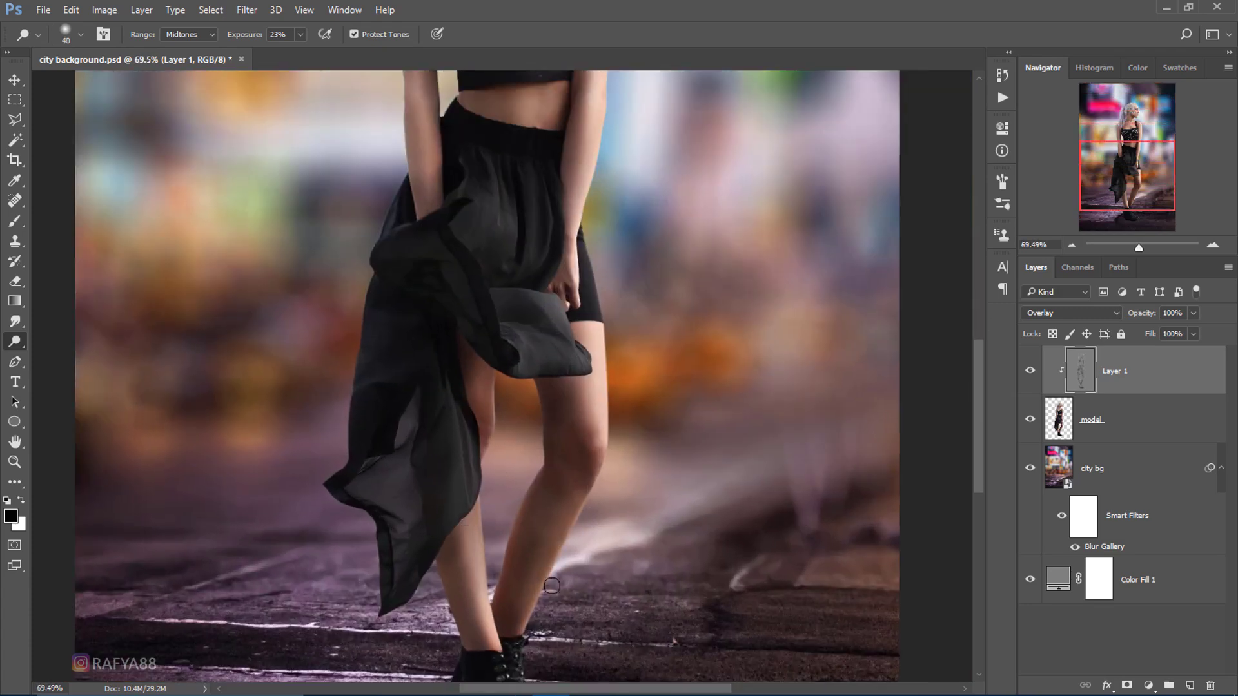
drag(621, 351, 601, 541)
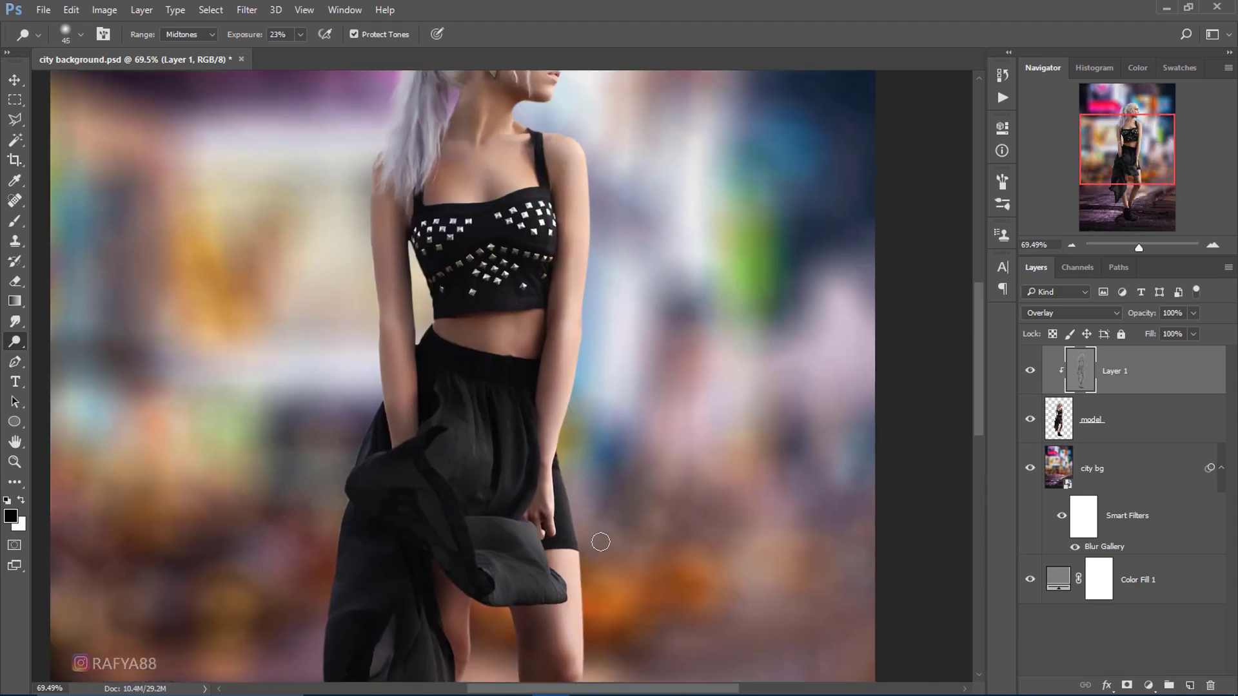
drag(534, 577, 506, 302)
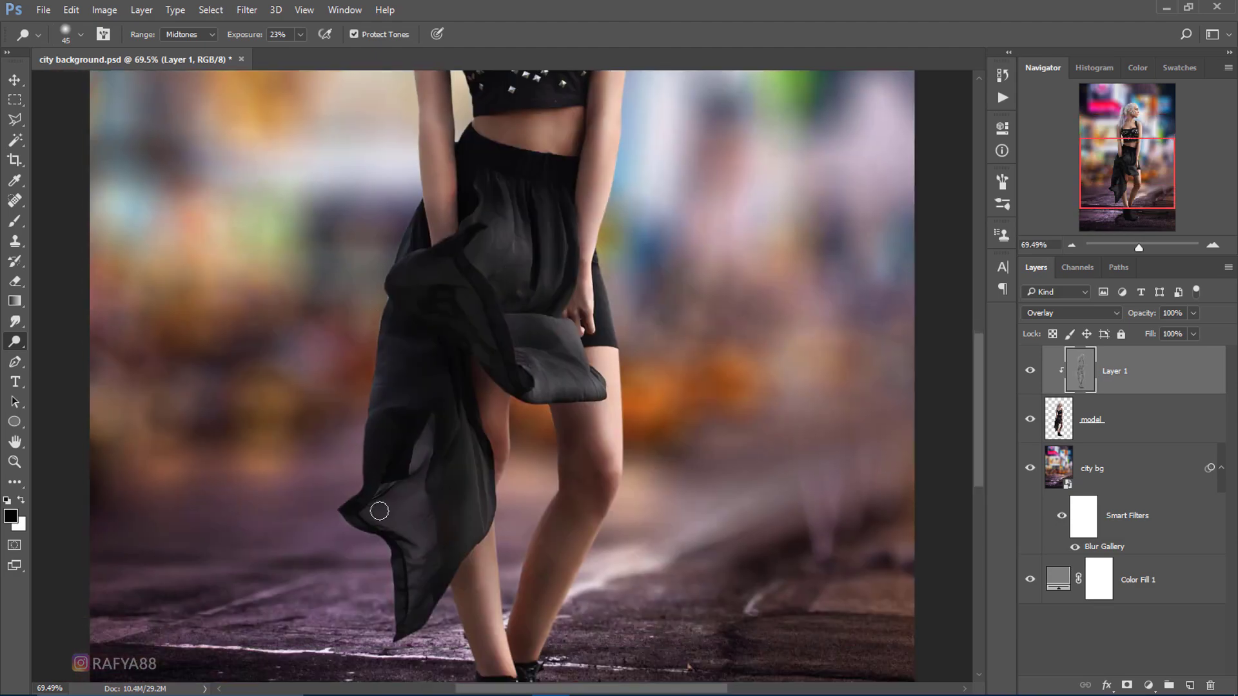
key(ctrl+0)
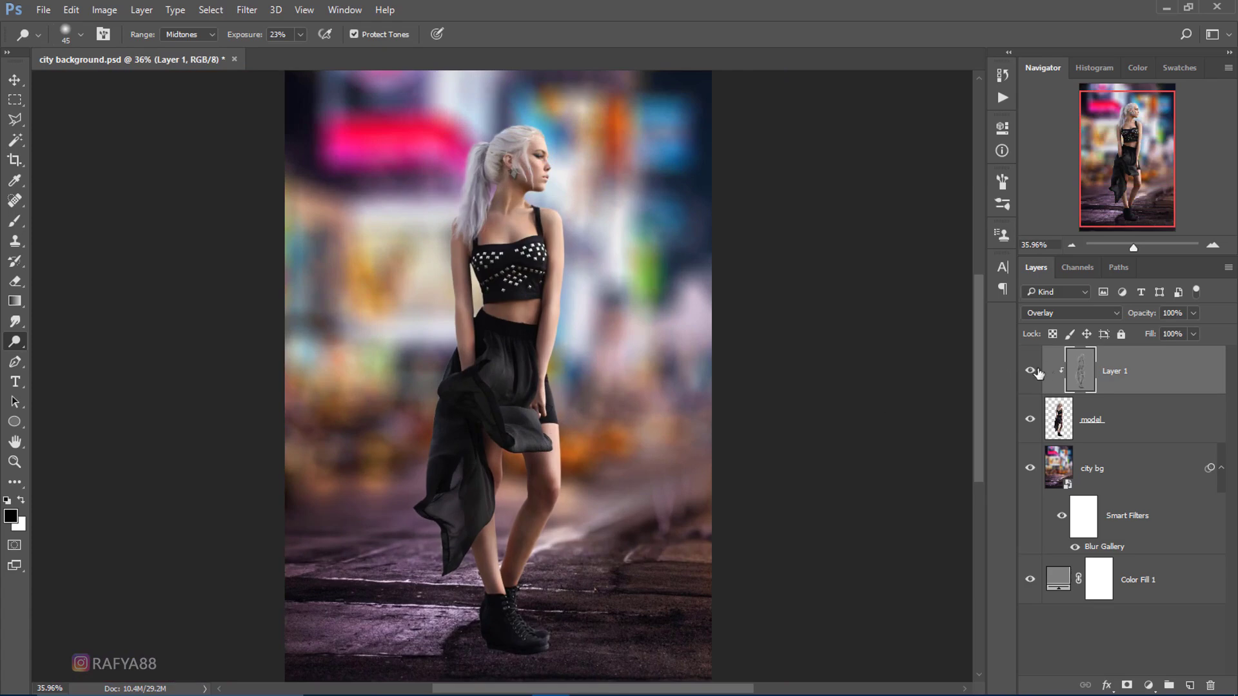
- Toggle Layer 1's visibility repeatedly to compare the model with and without dodge-and-burn
click(1030, 372)
click(1030, 372)
key(bracketright)
key(bracketright)
key(bracketright)
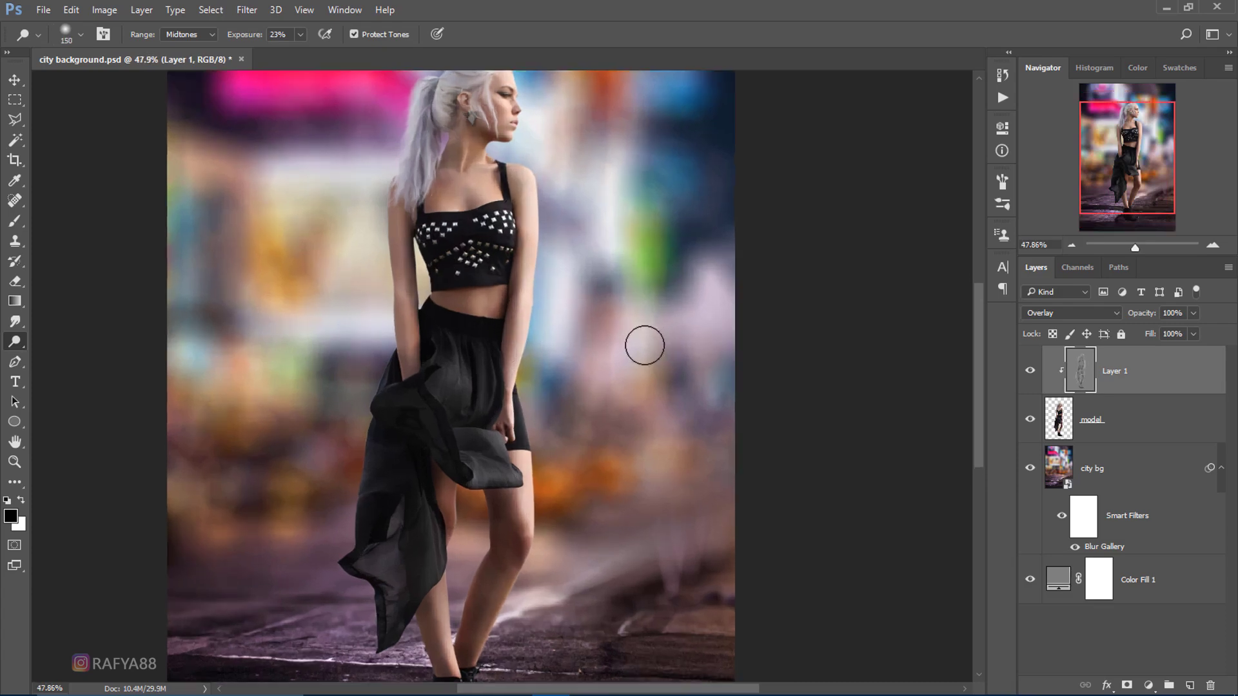
scroll(645, 343, up, 3)
scroll(562, 368, down, 3)
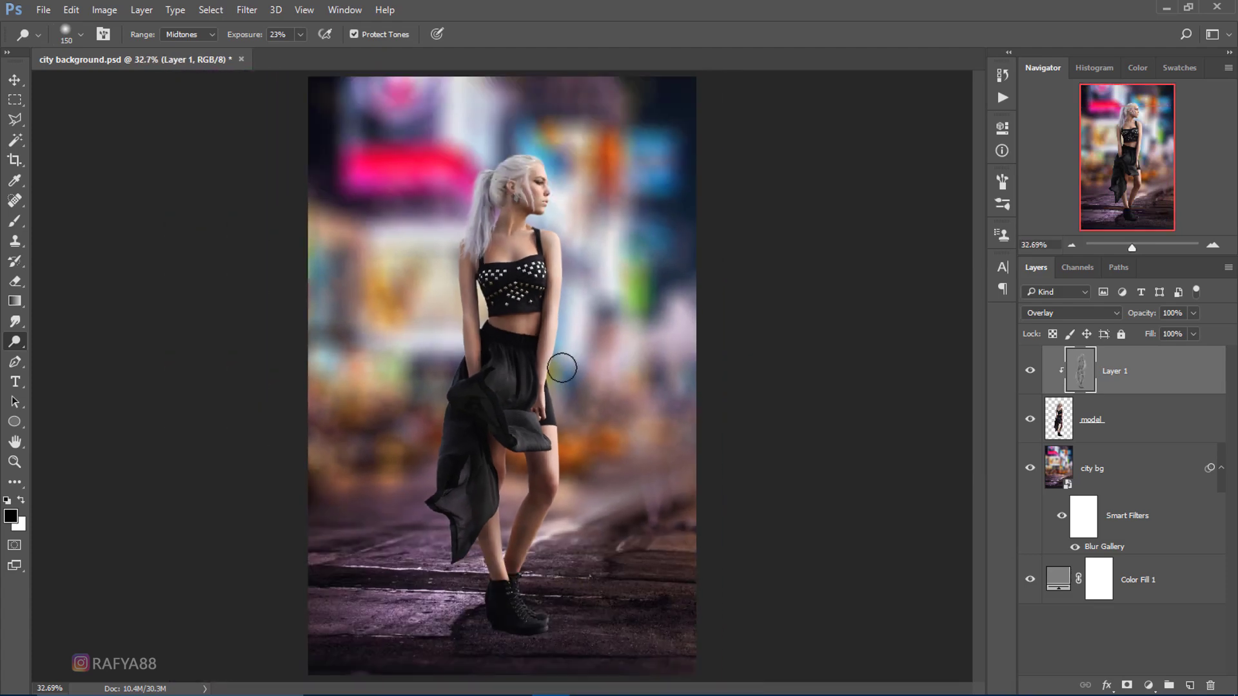
click(1030, 372)
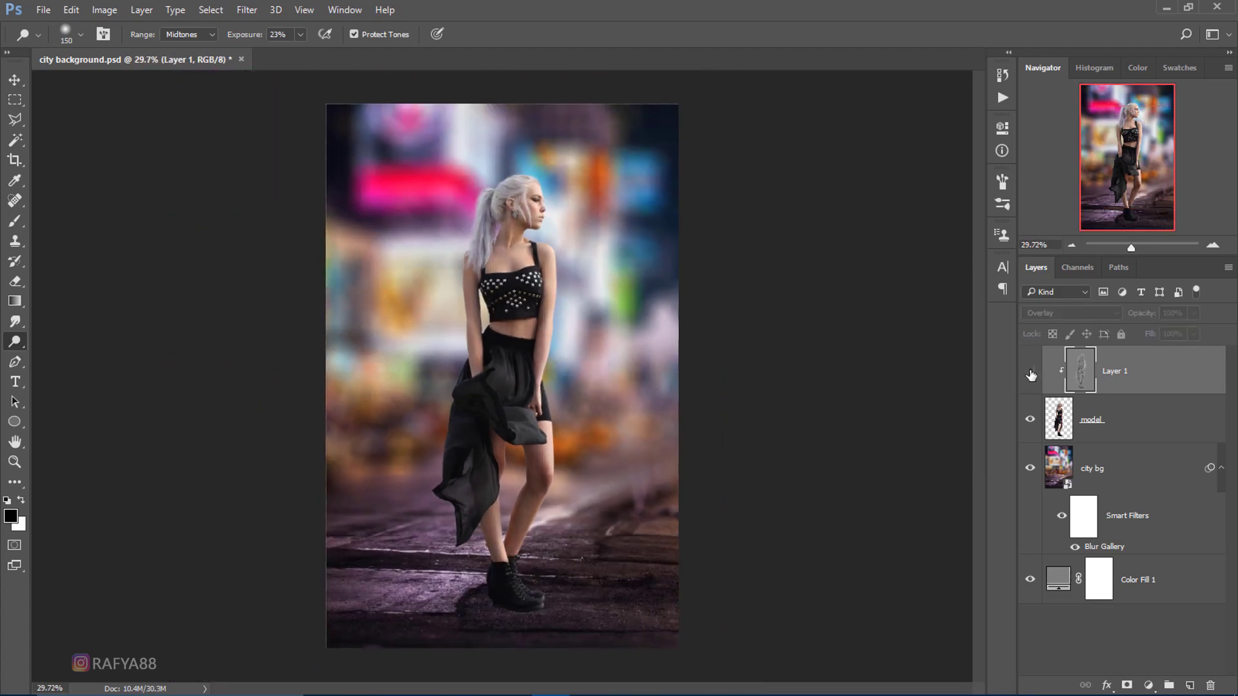
click(1030, 372)
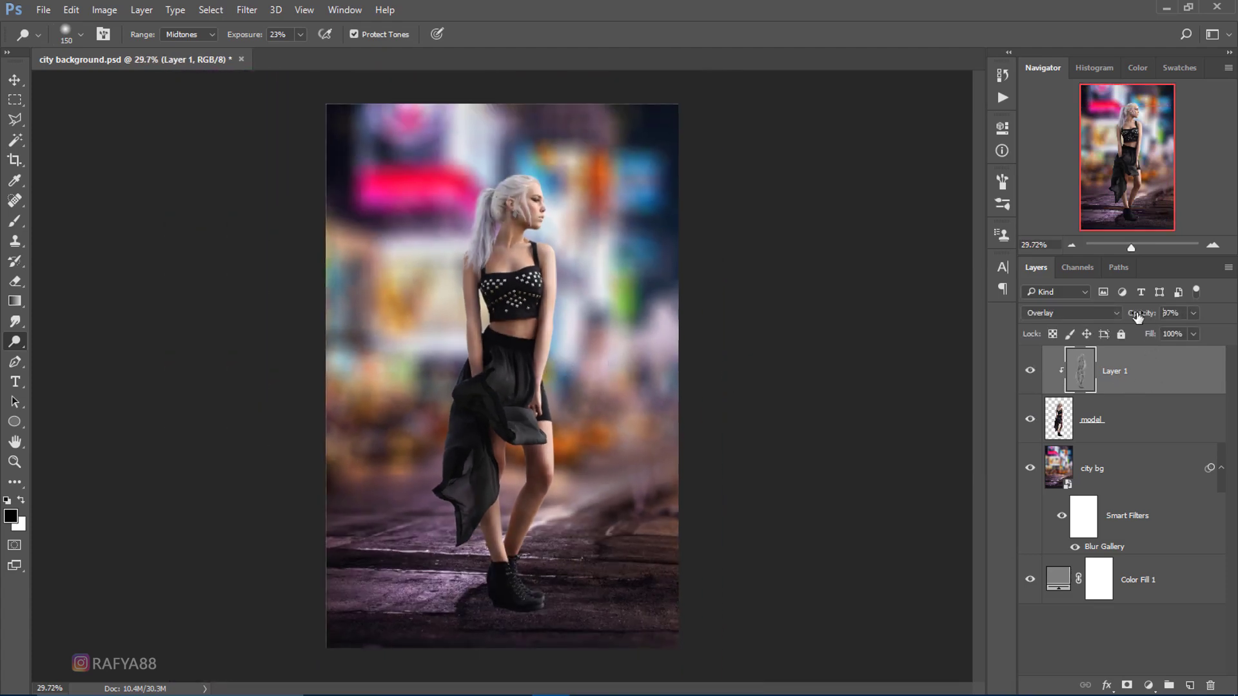
click(1030, 371)
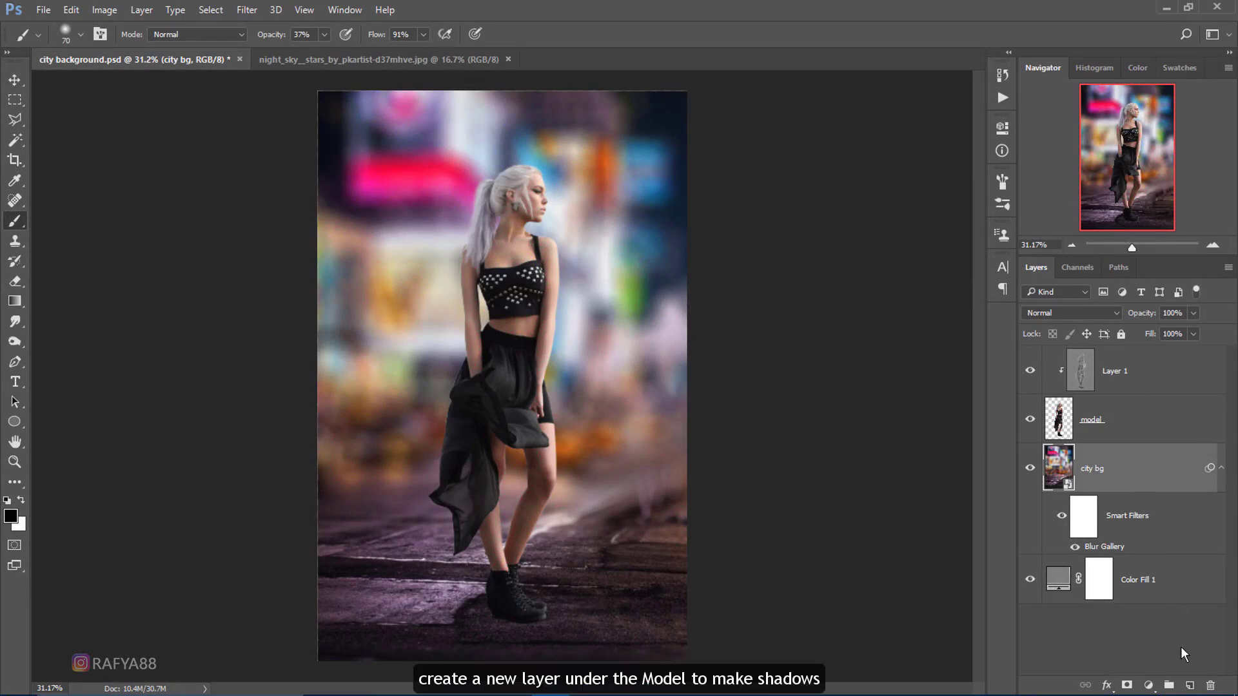
- Add Layer 2 and paint a dark shadow under the boots and along the road
click(1190, 685)
scroll(524, 505, up, 3)
scroll(541, 326, up, 2)
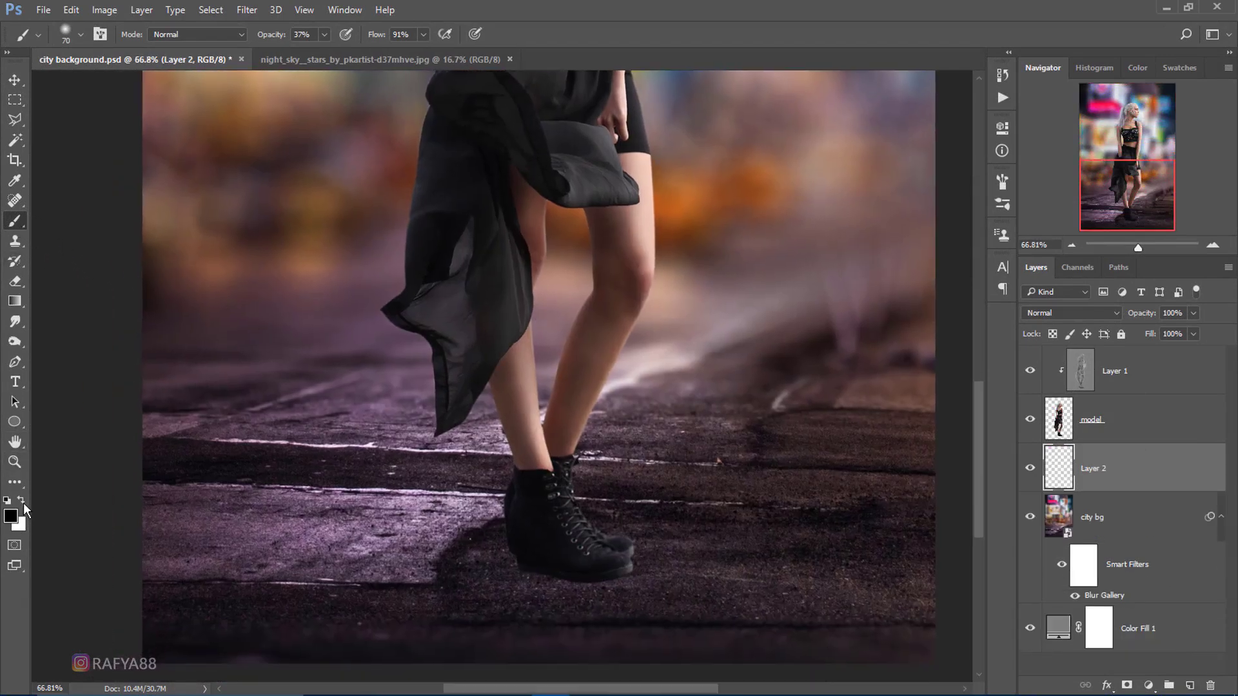
scroll(536, 508, up, 2)
mouse_move(535, 508)
mouse_down()
mouse_move(564, 423)
mouse_move(559, 376)
mouse_up()
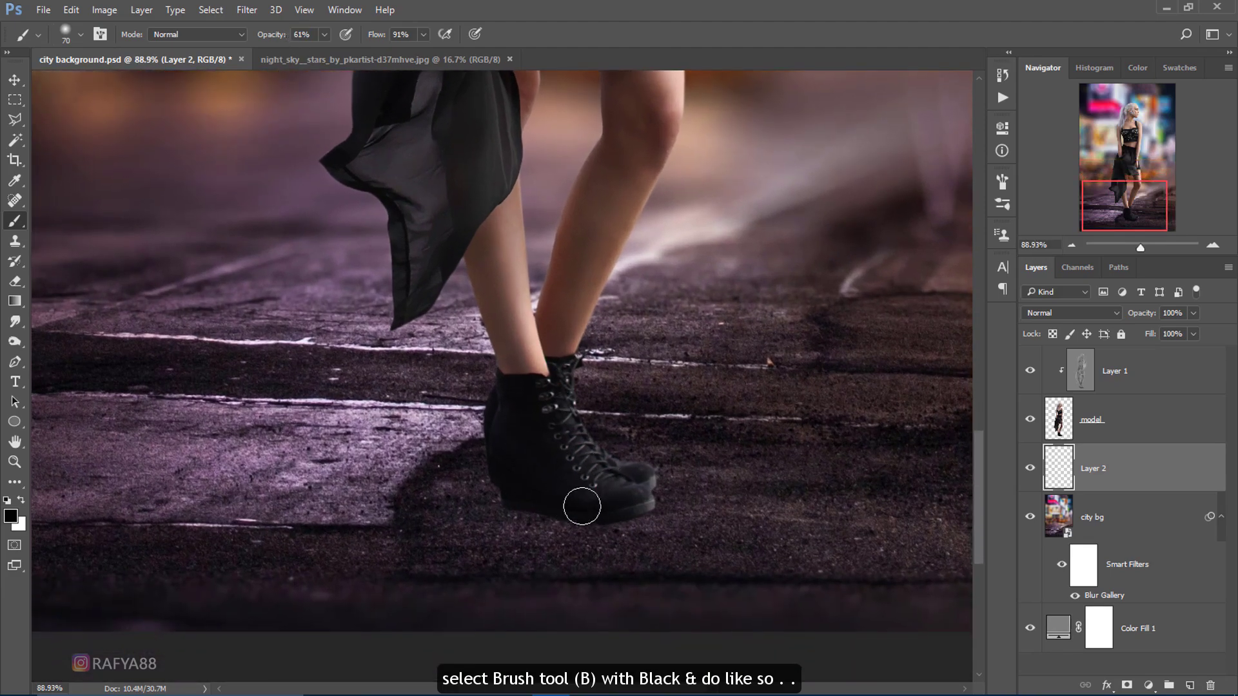
mouse_move(583, 503)
mouse_down()
mouse_move(636, 497)
mouse_move(511, 516)
mouse_move(616, 496)
mouse_up()
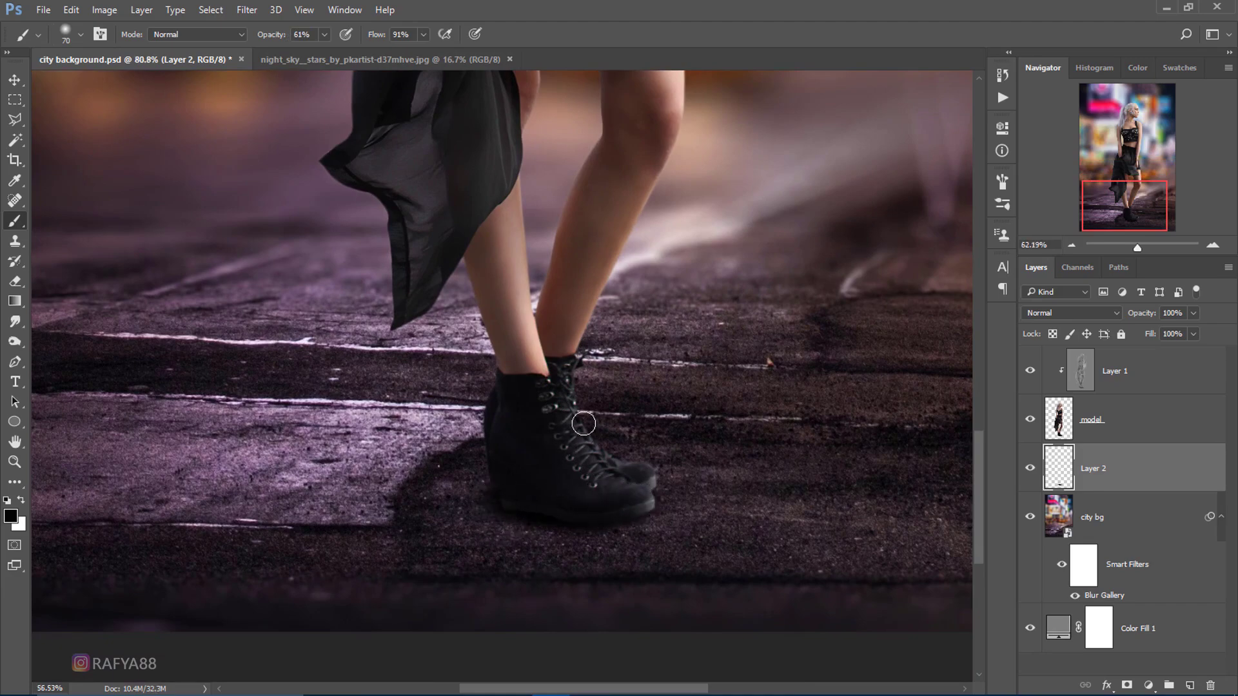
scroll(612, 483, down, 3)
scroll(612, 467, up, 2)
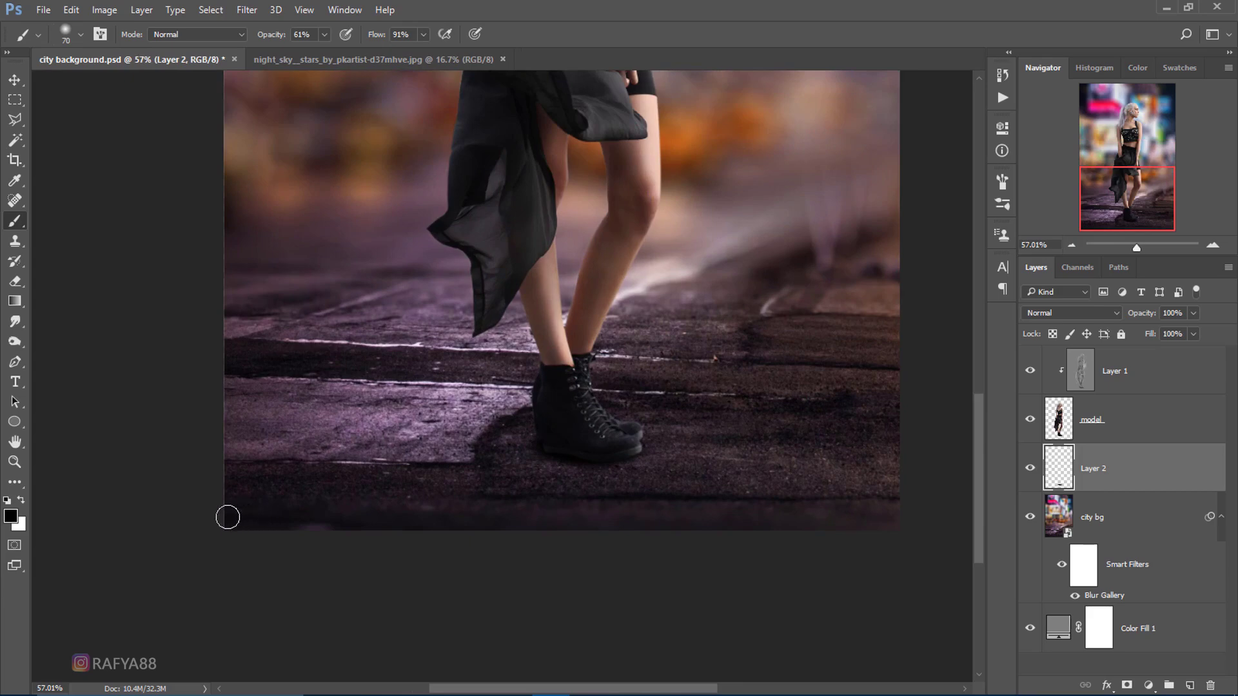
drag(227, 517, 256, 528)
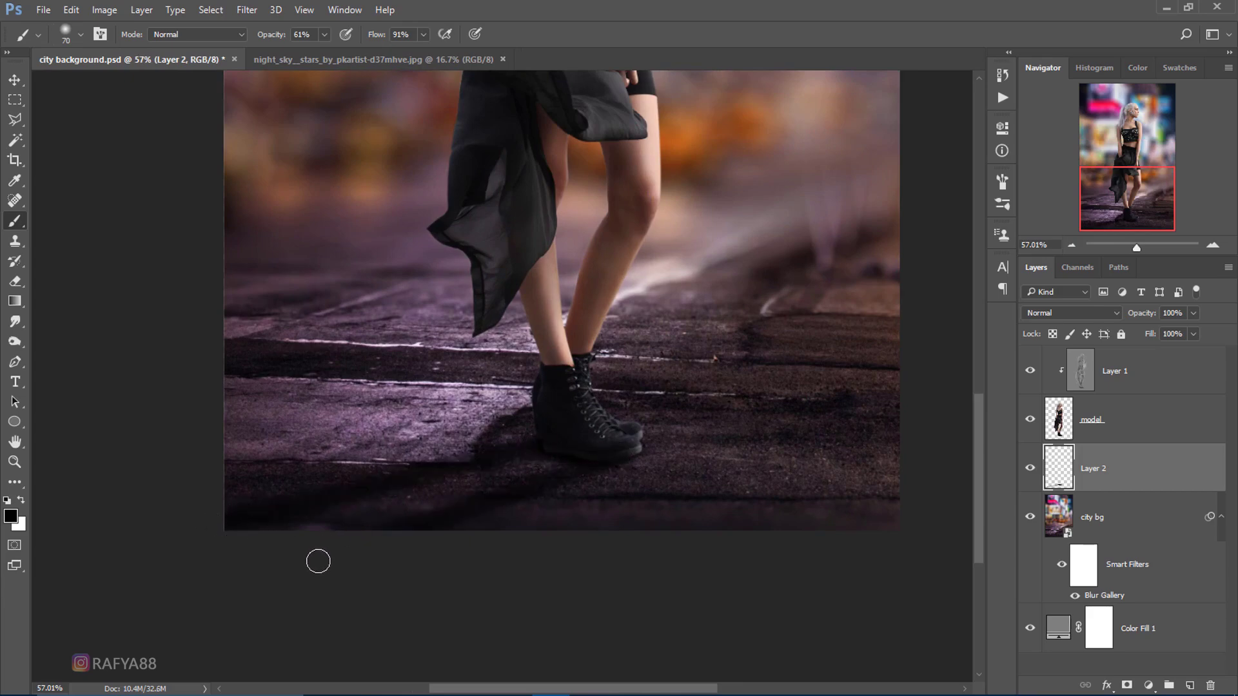
drag(312, 528, 525, 470)
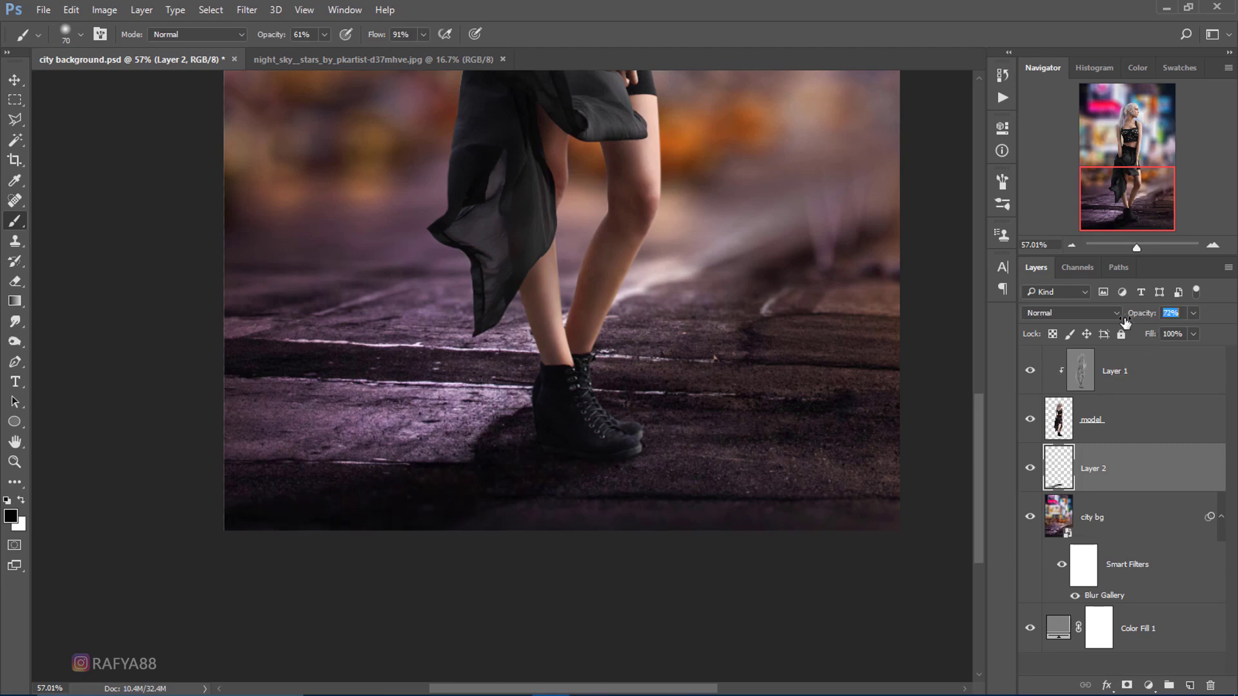
- Soften the shadow edges with a 250 px soft eraser, then toggle Layer 2 to compare
click(26, 284)
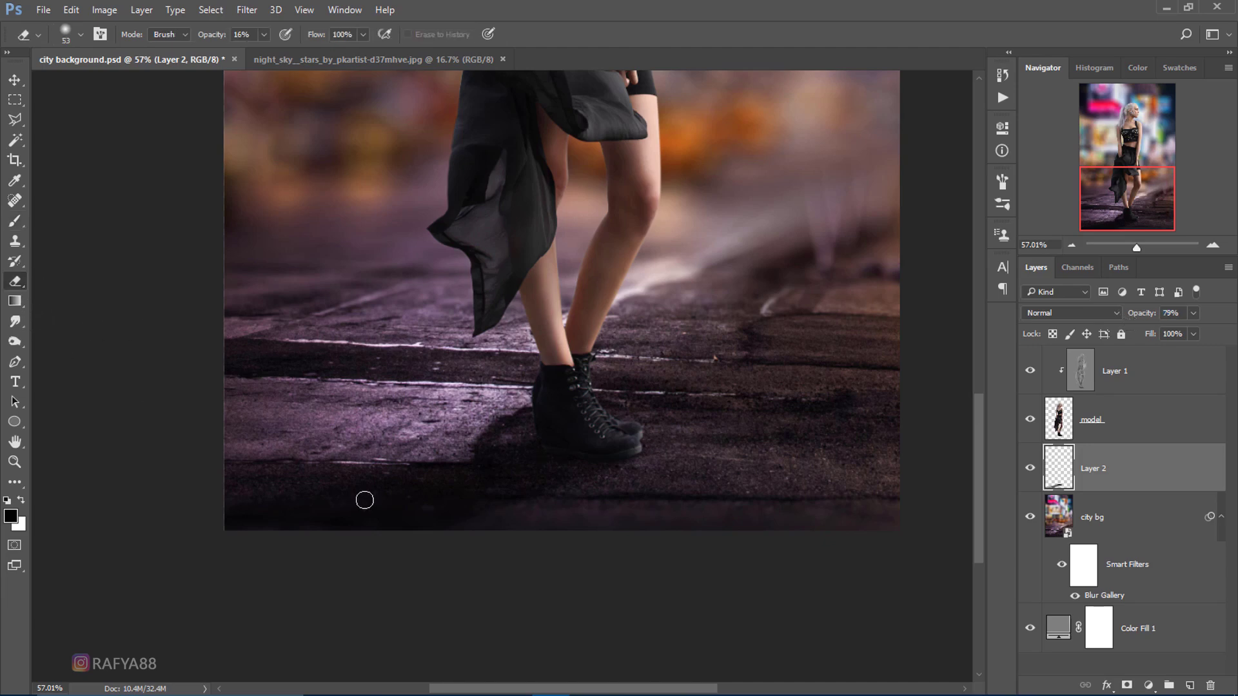
key(bracketright)
key(bracketright)
key(bracketright)
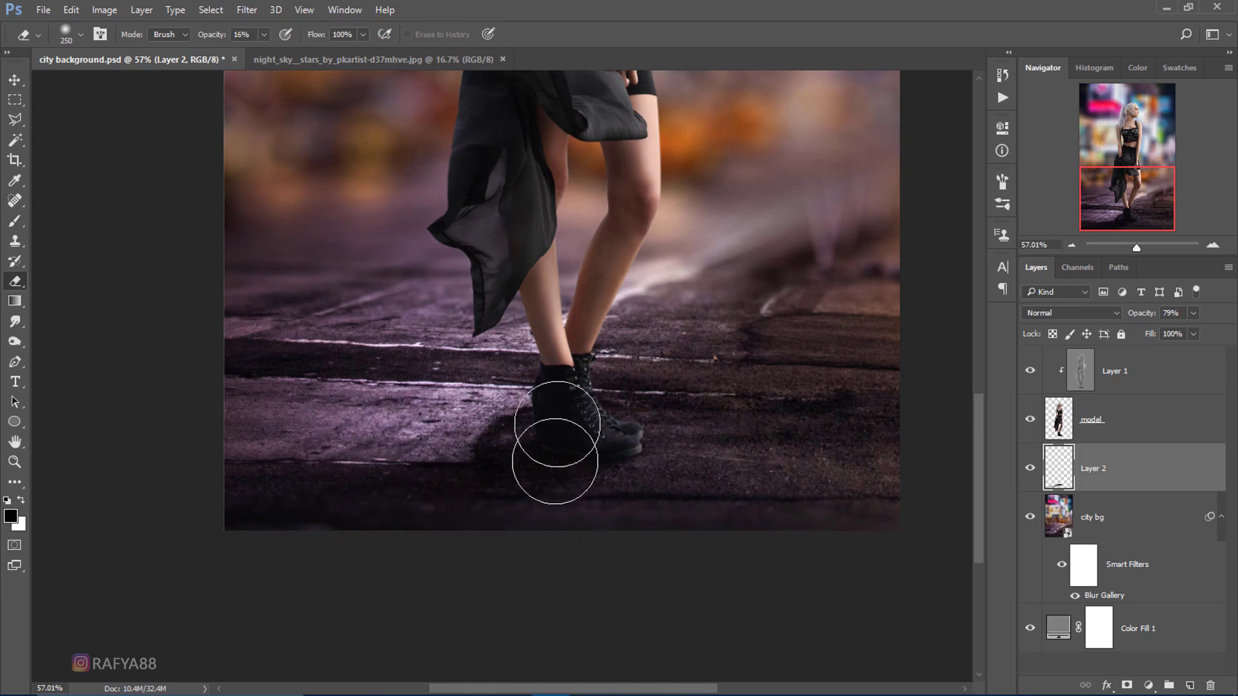
scroll(553, 458, down, 5)
scroll(553, 470, up, 1)
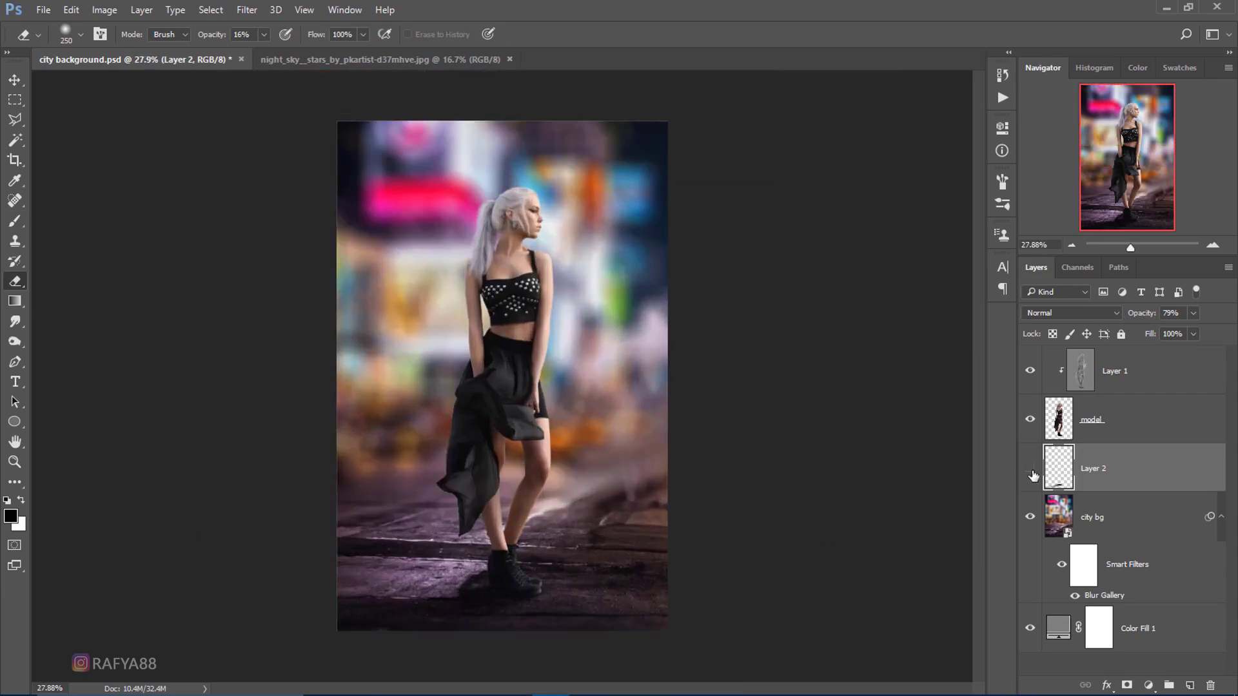
click(1029, 468)
- Create Layer 3 and paint a soft tan glow, sampled from the background, beside the model's arm
scroll(763, 408, up, 1)
key(v)
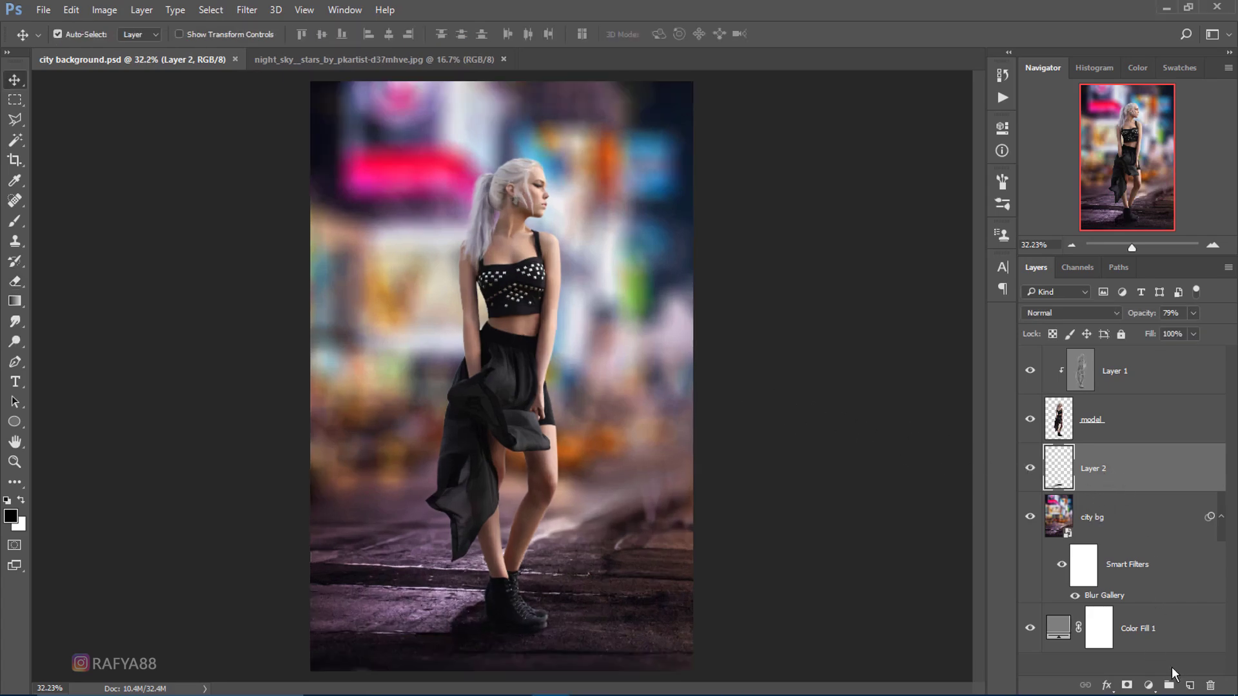
click(1189, 685)
click(13, 224)
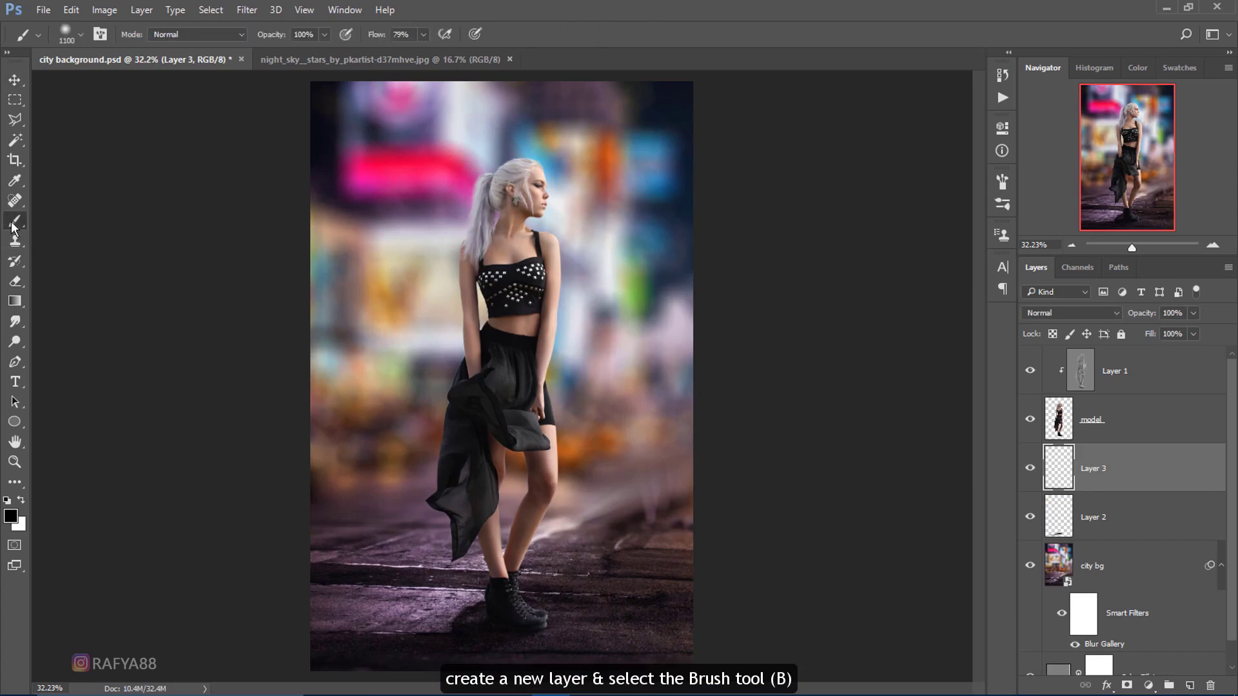
click(15, 518)
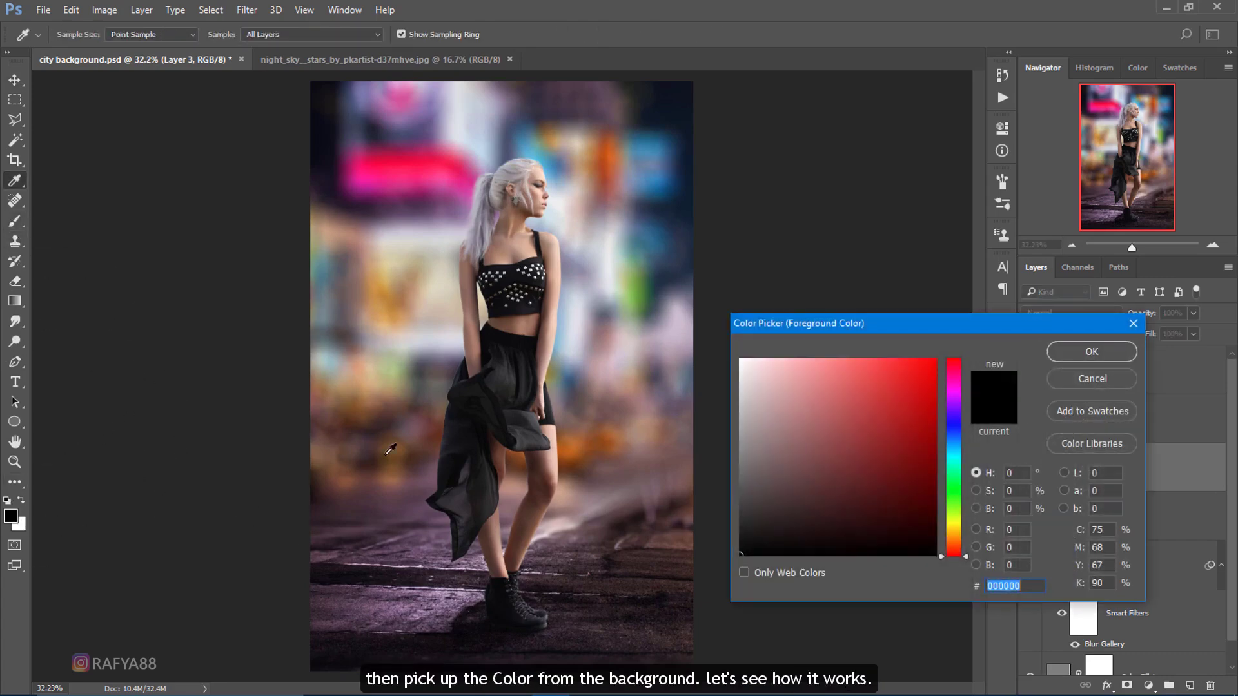
click(395, 301)
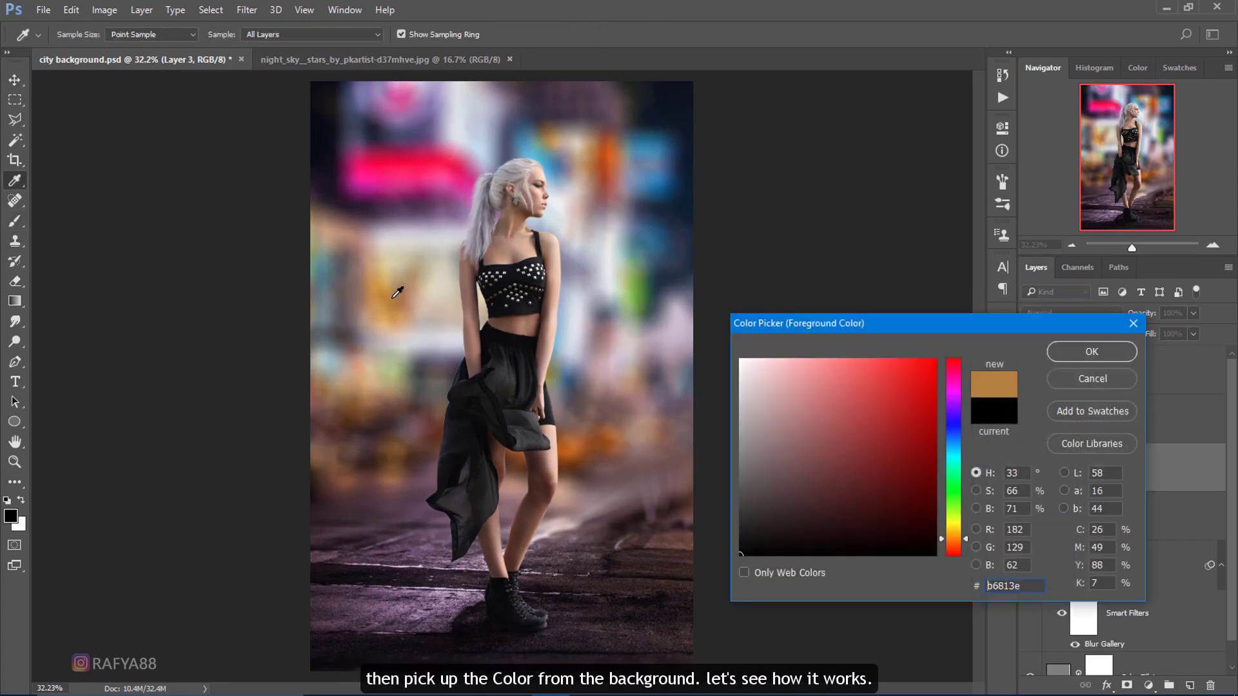
click(1099, 353)
key(b)
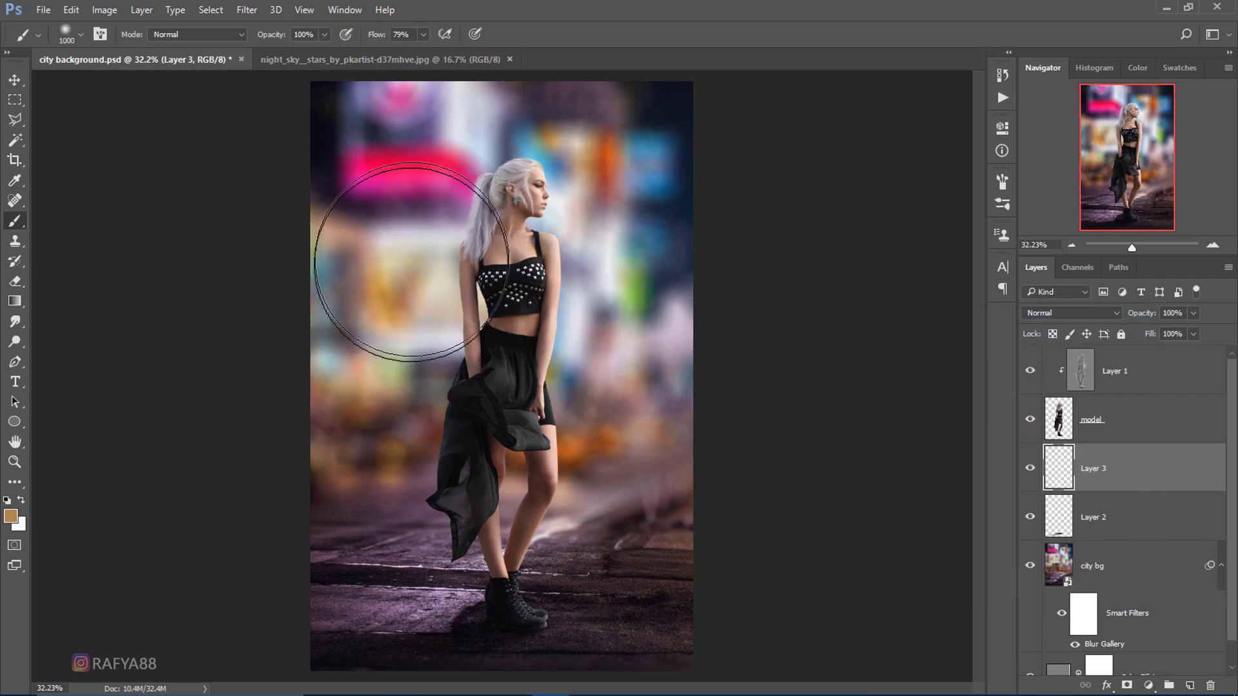
click(413, 293)
key(bracketleft)
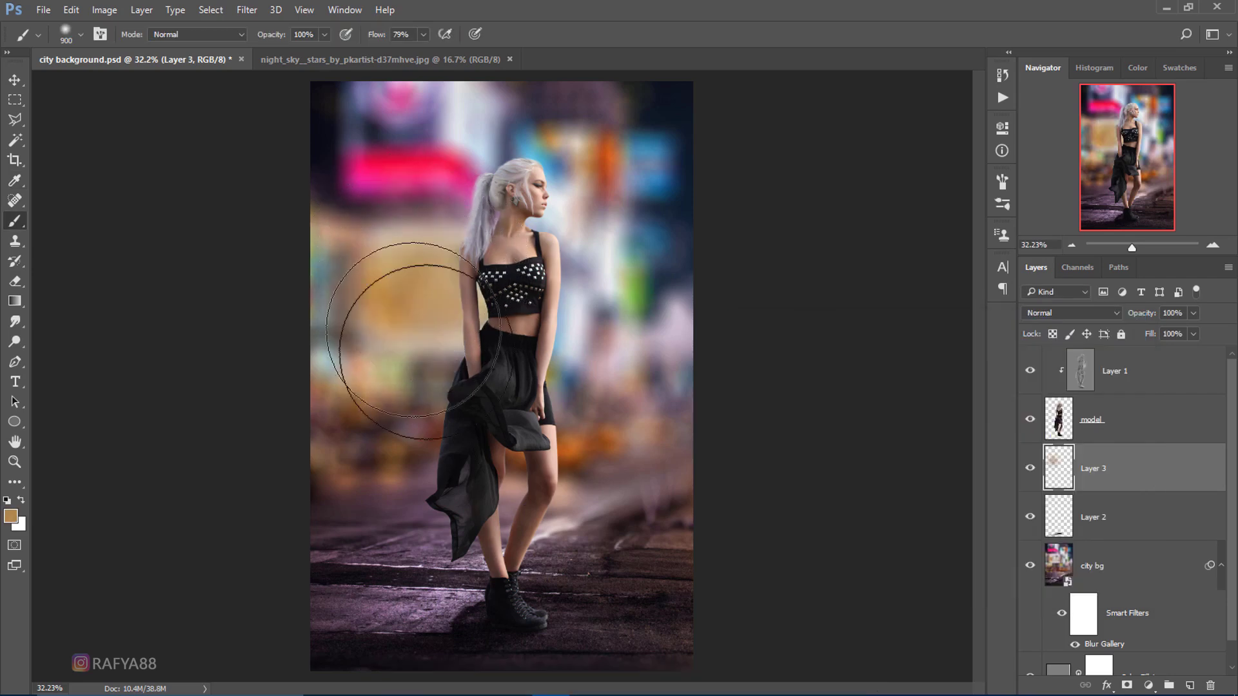
- Set Layer 3 to Hard Light and paint sampled pink and green glows around the model
click(1042, 314)
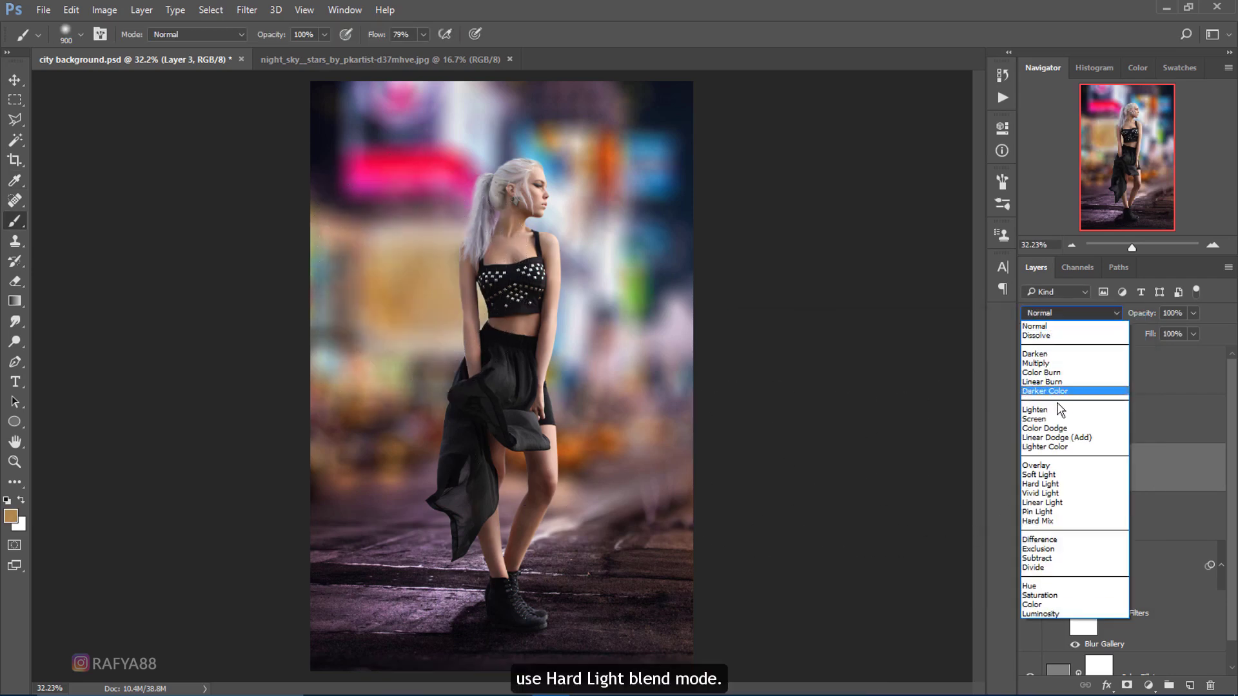
click(1072, 485)
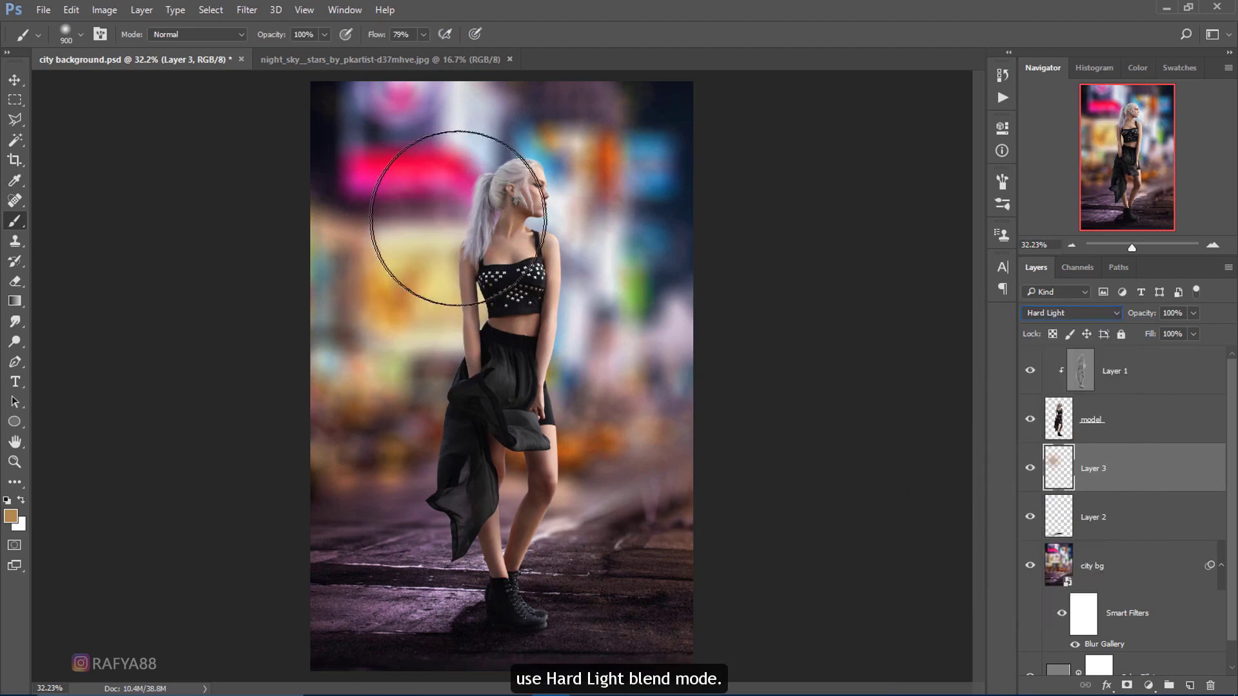
alt+click(456, 160)
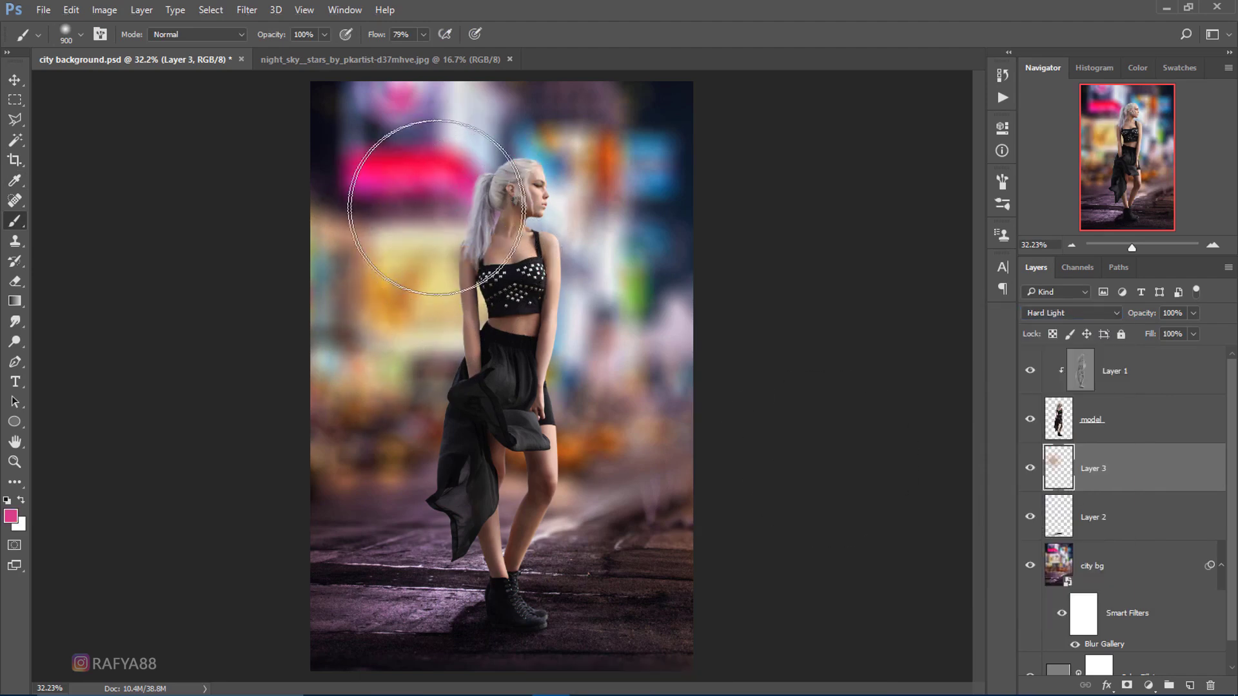
drag(428, 152, 406, 290)
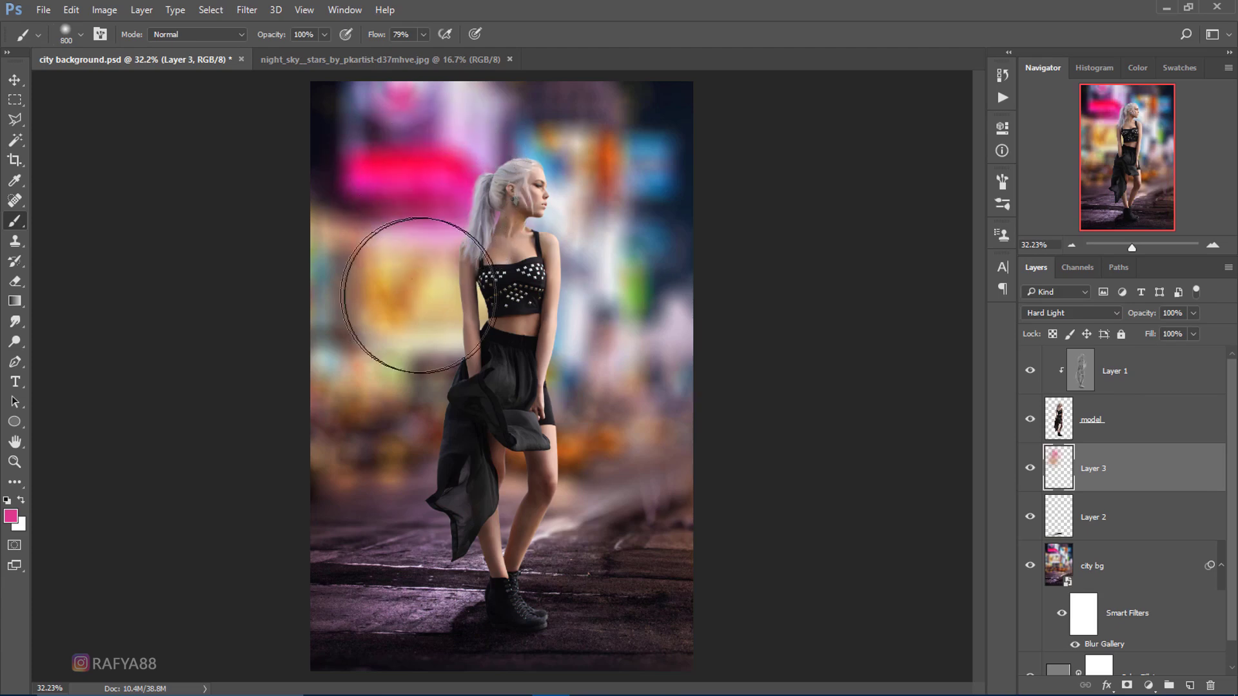
key(bracketleft)
alt+click(635, 290)
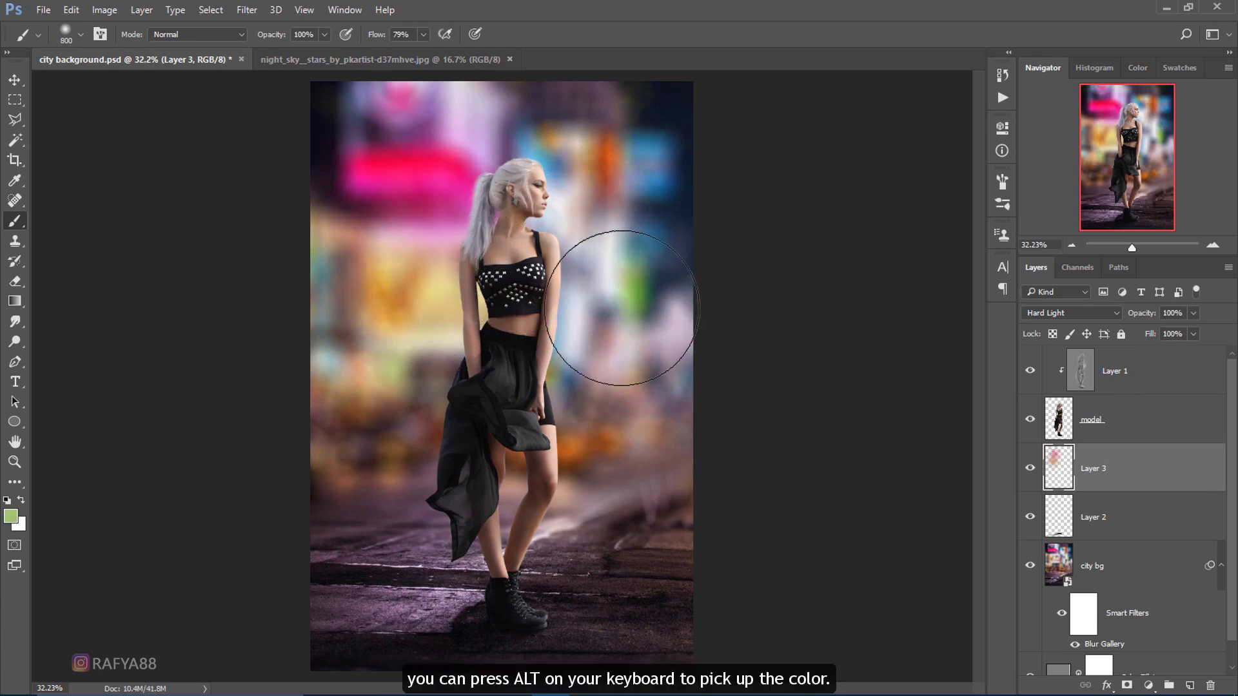
drag(613, 359, 655, 326)
- Replace a bluish stroke with orange glows right of the model's waist and legs
alt+click(603, 177)
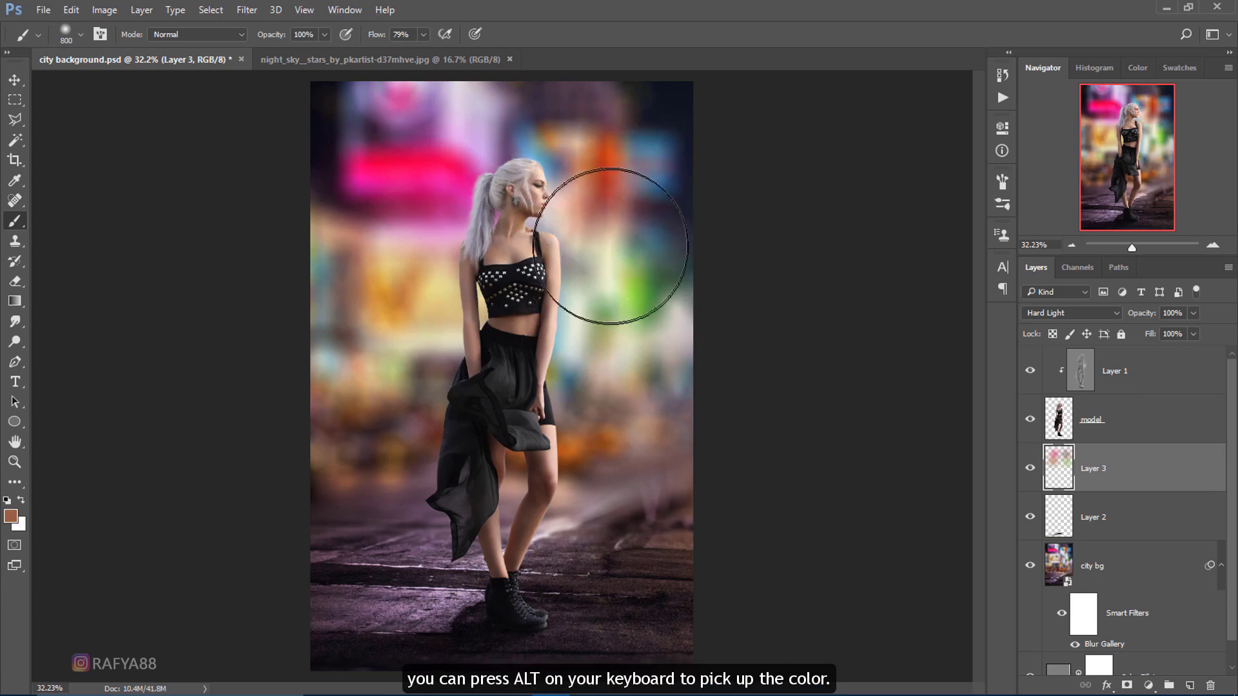
mouse_move(557, 174)
mouse_down()
mouse_move(580, 235)
mouse_move(663, 331)
mouse_move(621, 359)
mouse_up()
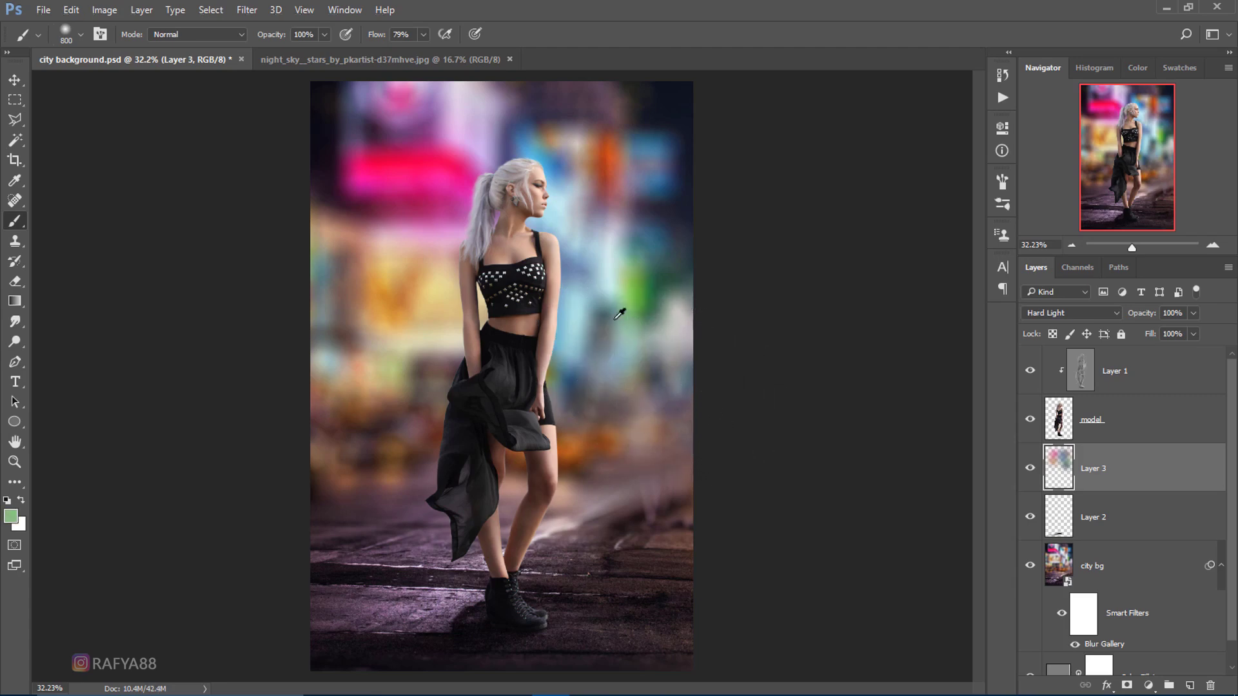
key(ctrl+z)
alt+click(590, 431)
mouse_move(590, 411)
mouse_down()
mouse_move(636, 470)
mouse_move(613, 525)
mouse_move(626, 482)
mouse_up()
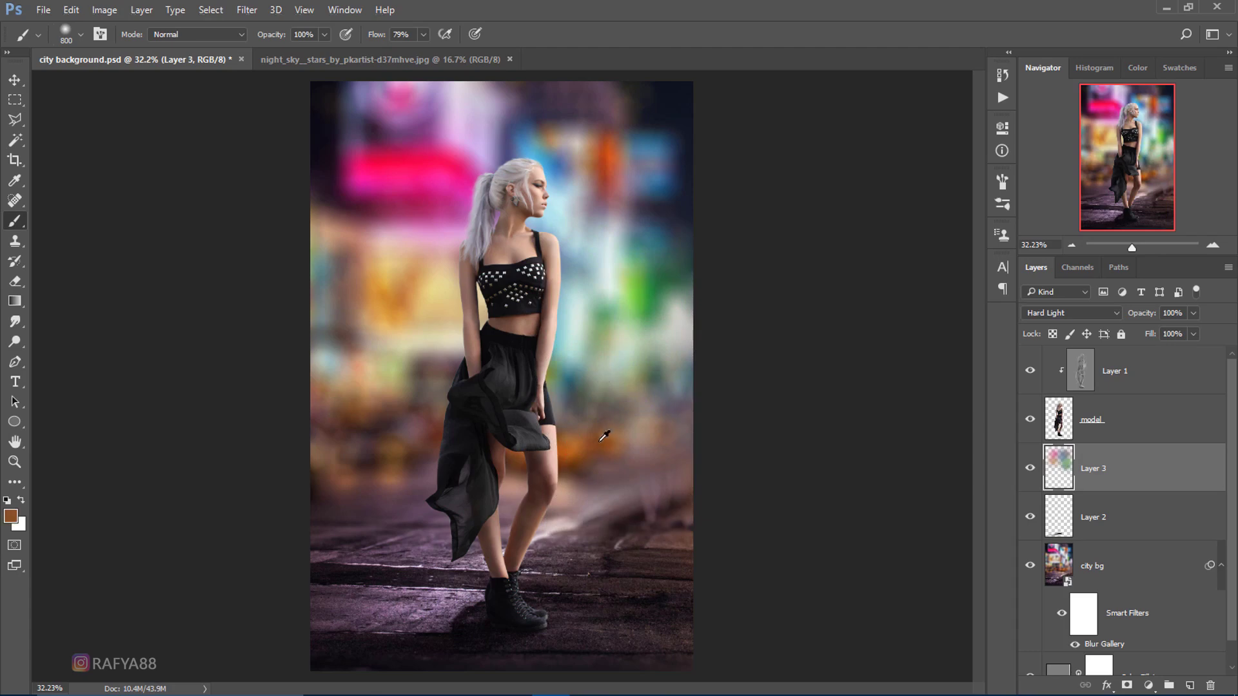
drag(604, 437, 621, 475)
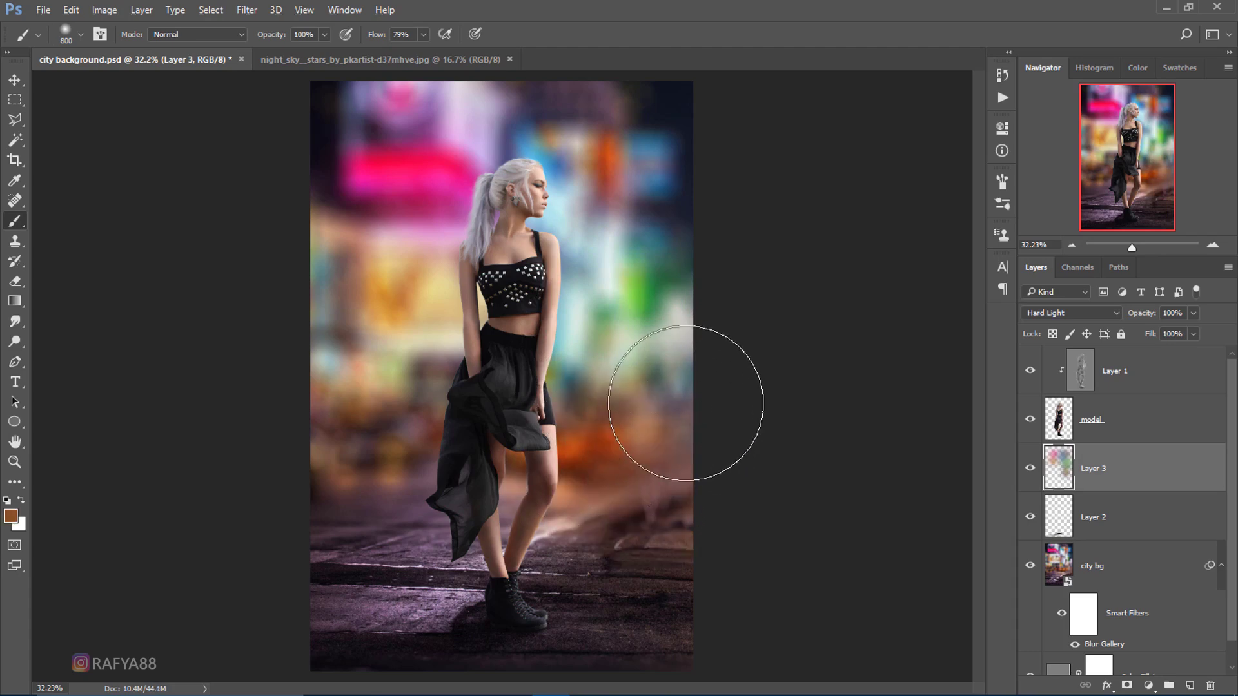
- Toggle Layer 3 to compare the glows, then select Layer 1 at the top
scroll(594, 318, down, 2)
scroll(566, 254, down, 2)
scroll(580, 265, up, 2)
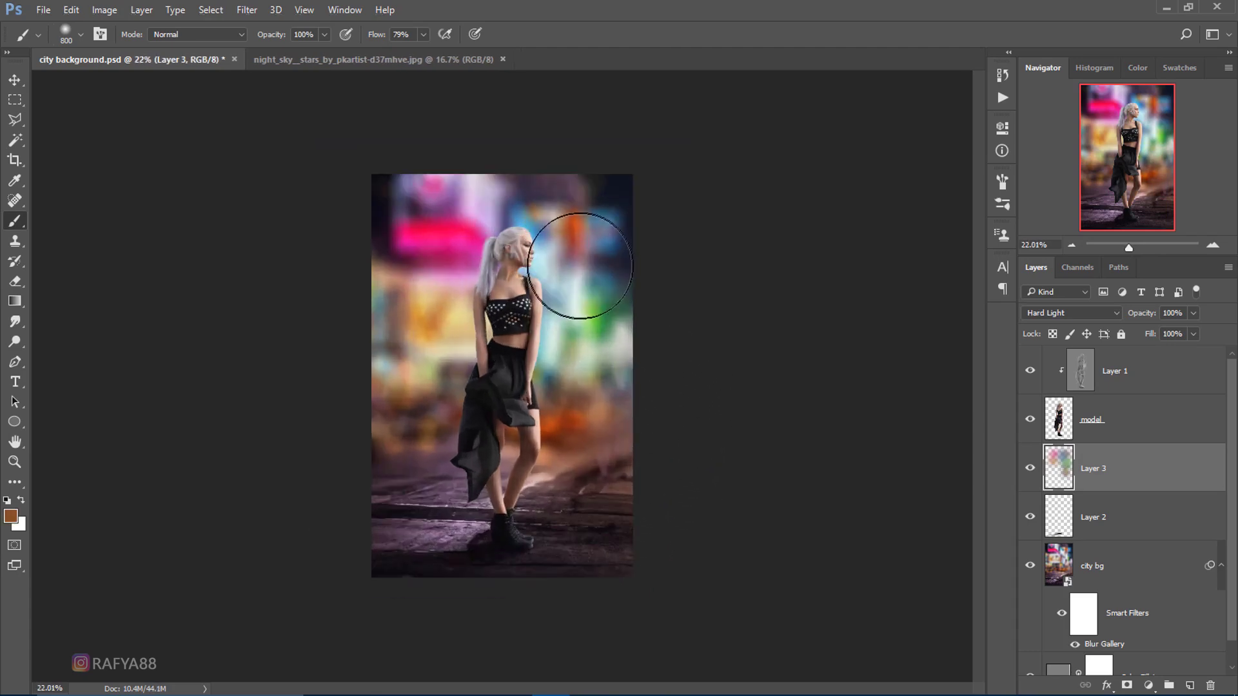
scroll(580, 265, up, 1)
click(1031, 468)
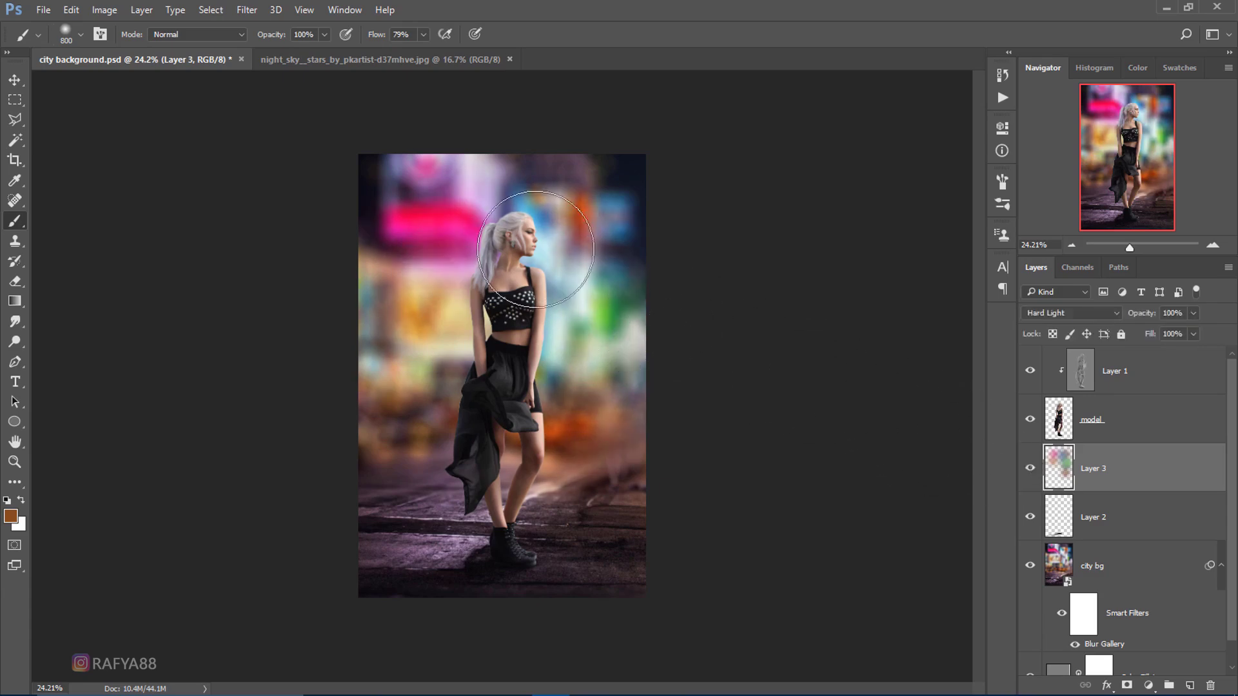
scroll(561, 179, up, 2)
scroll(562, 178, up, 1)
click(1152, 375)
- Create Layer 4 and dab a light-blue glow right of the model's face with a 600 brush
scroll(648, 216, up, 1)
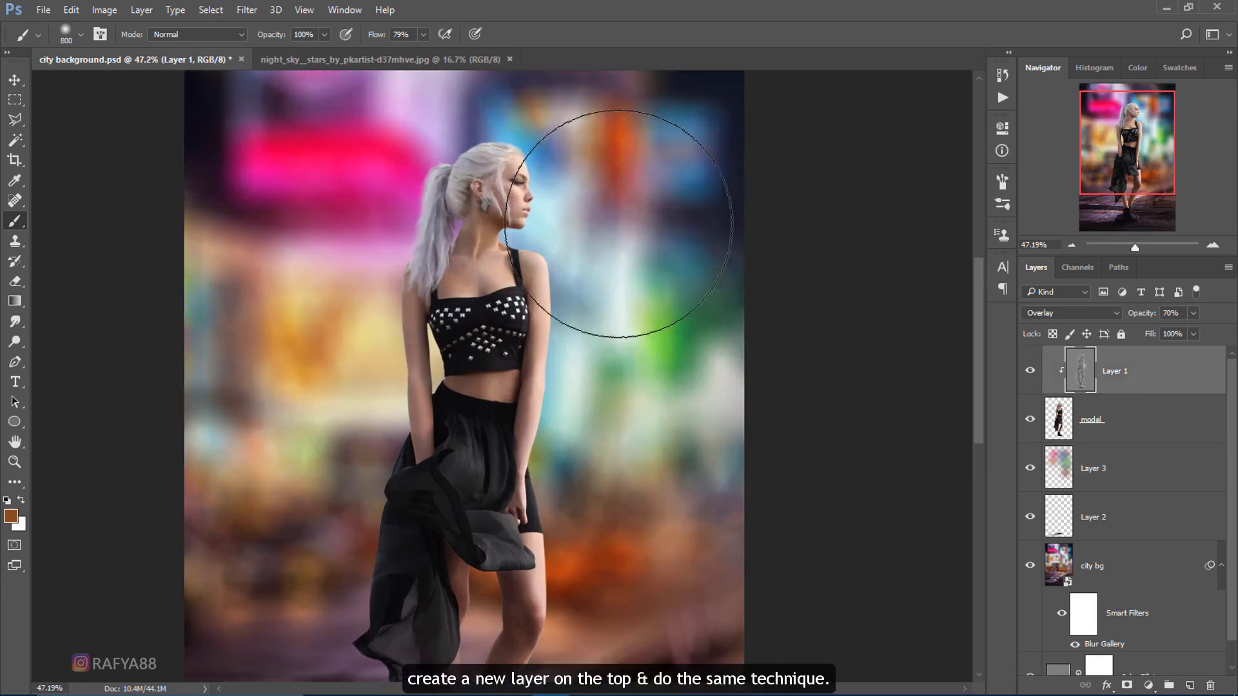
click(1190, 687)
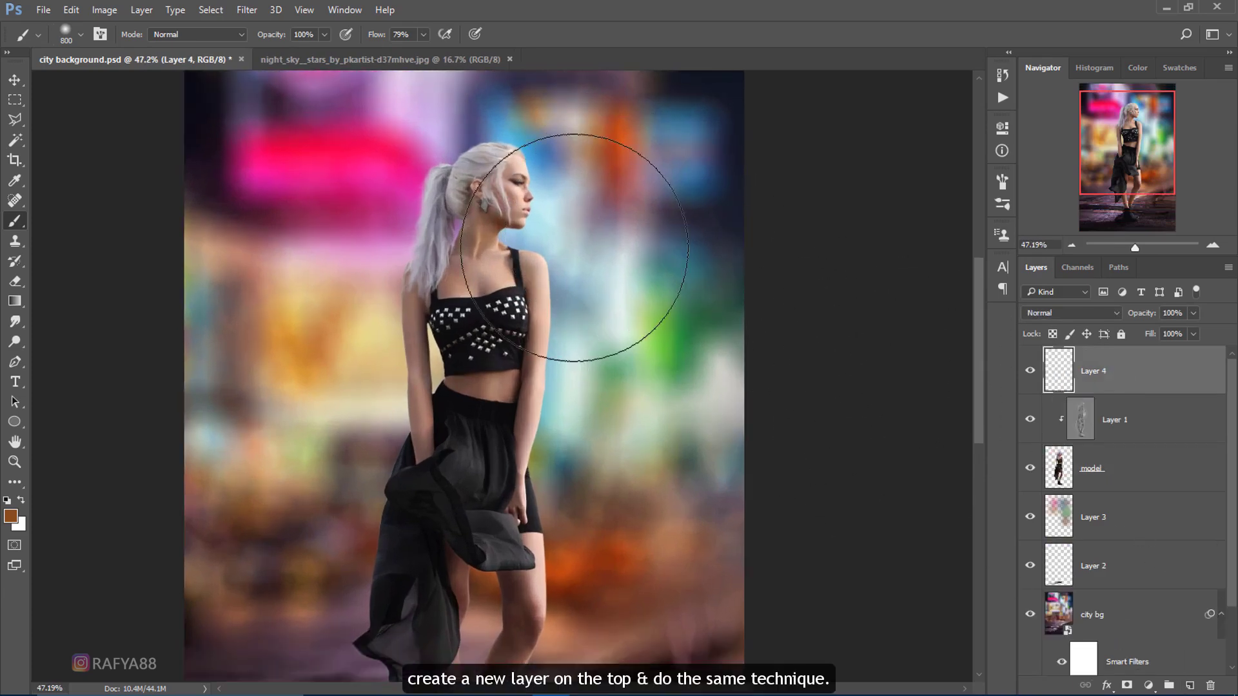
scroll(606, 236, up, 1)
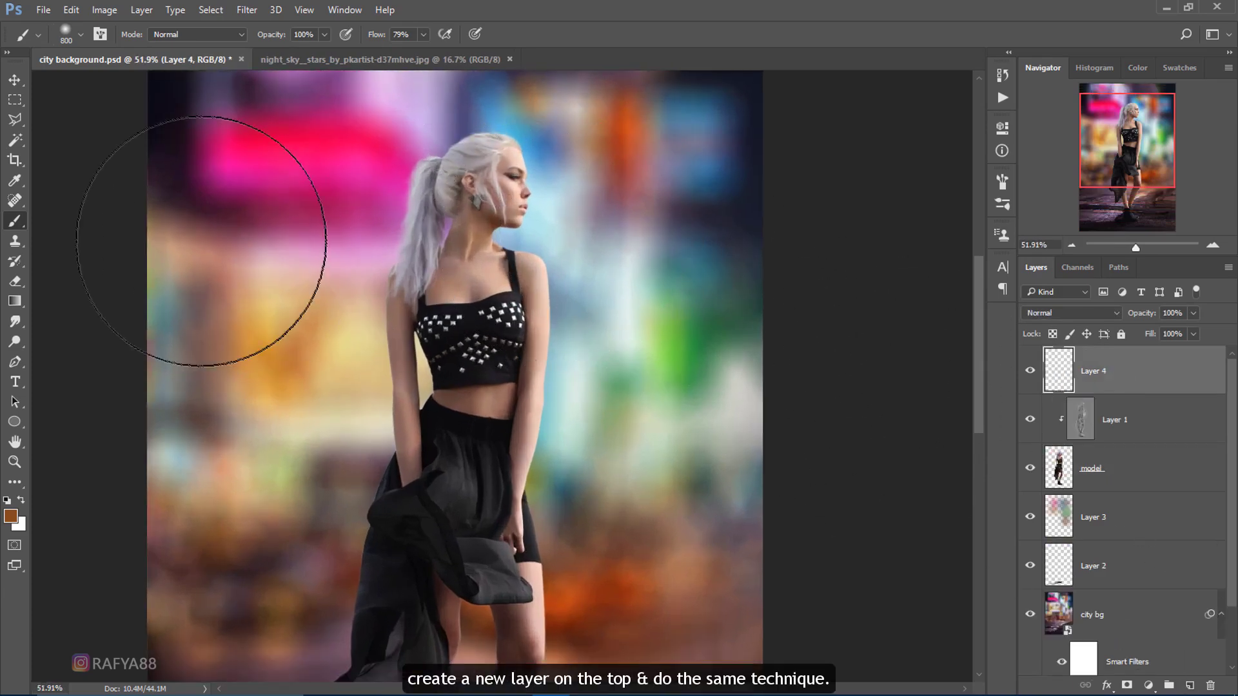
alt+click(552, 159)
key(bracketleft)
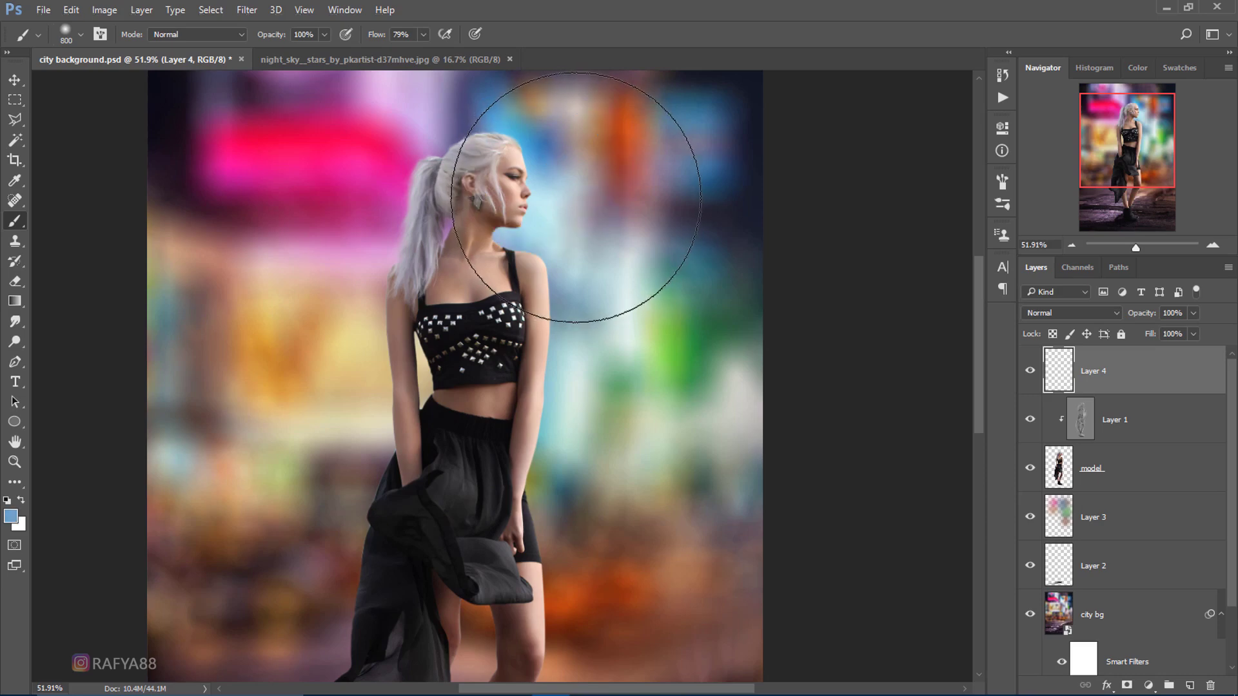
key(bracketleft)
click(594, 207)
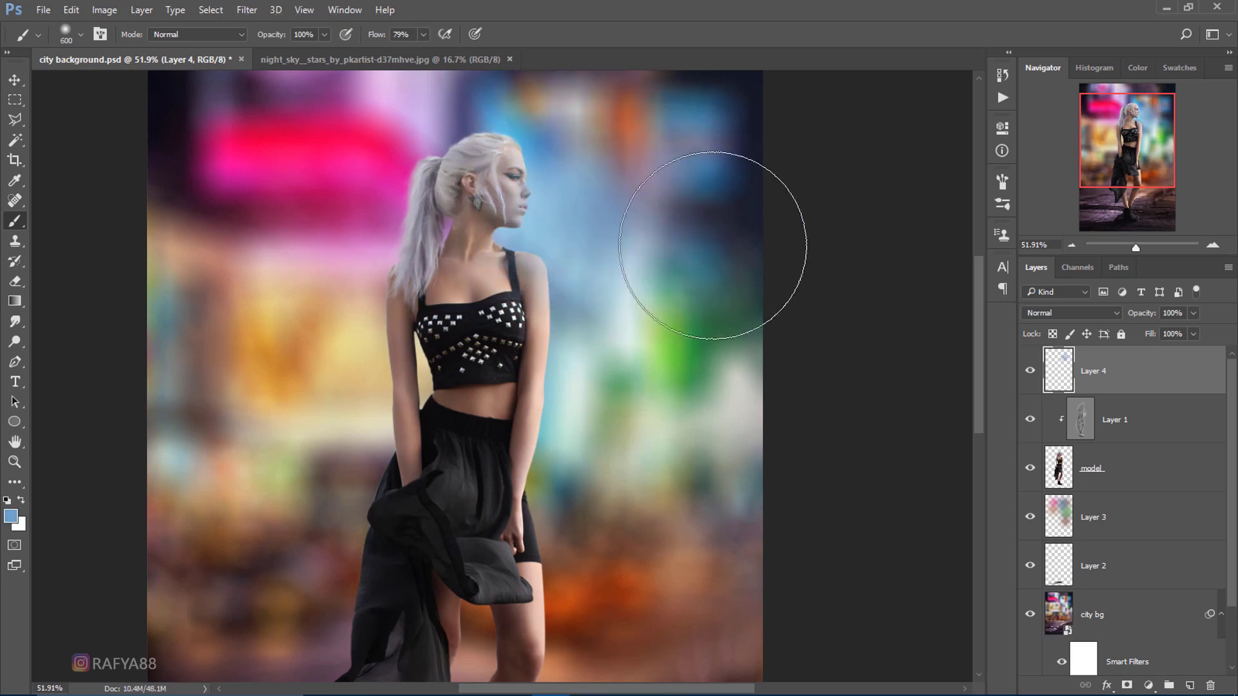
- Set Layer 4 to Screen blending, trying and undoing two glow strokes
click(1070, 313)
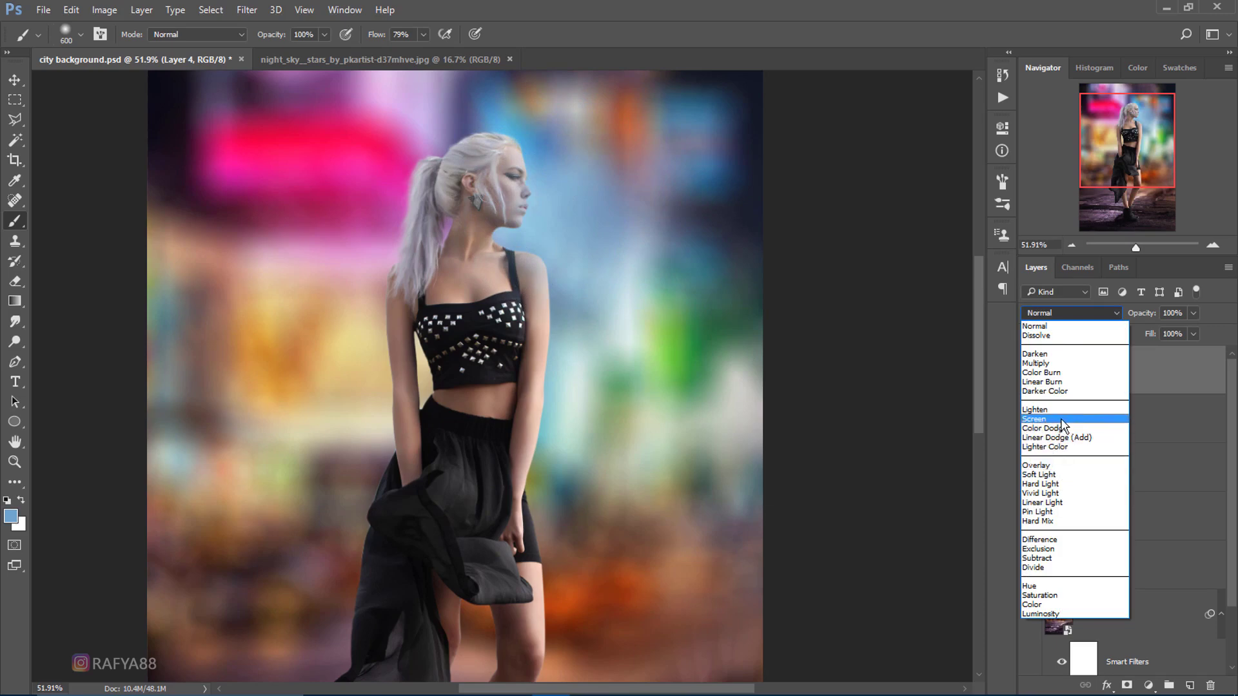
key(Escape)
key(s)
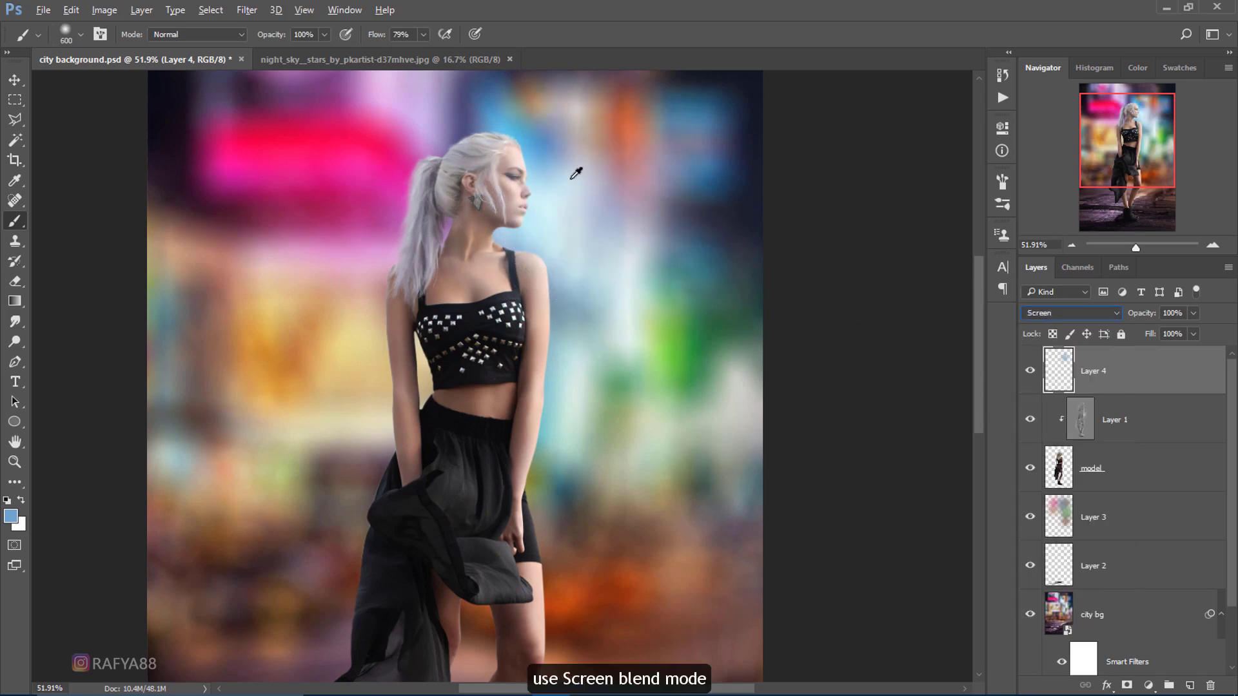
drag(561, 178, 638, 221)
key(ctrl+z)
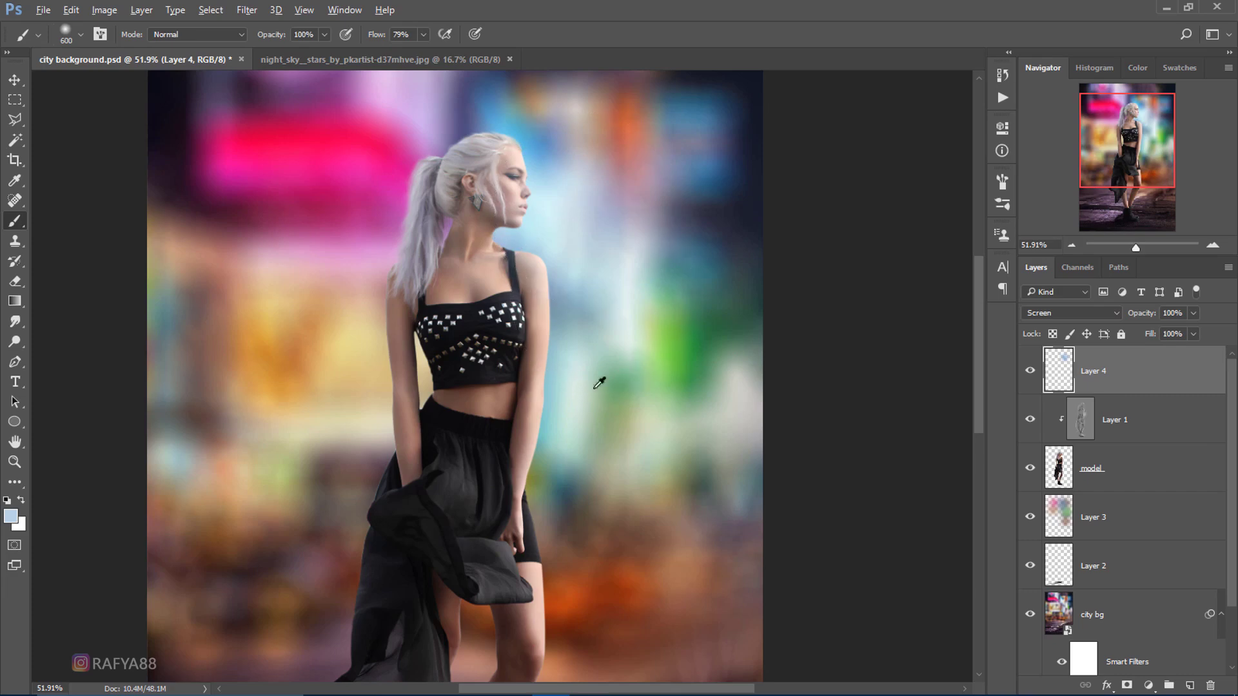
drag(607, 401, 662, 415)
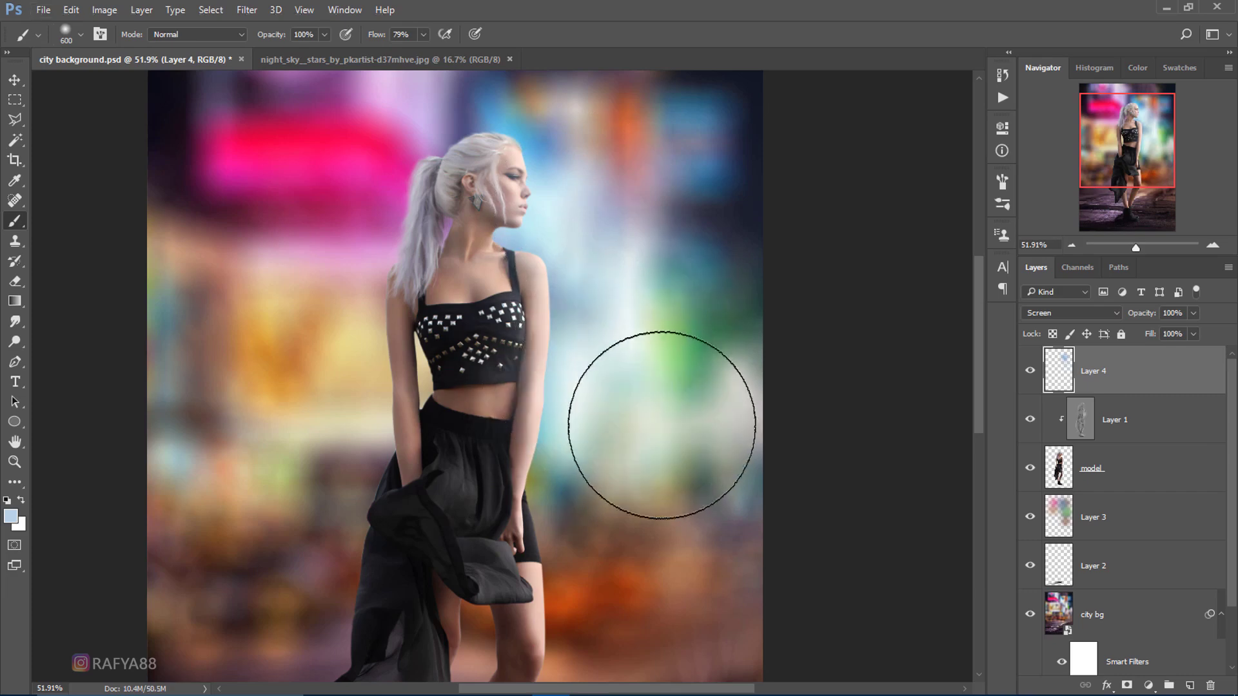
key(ctrl+alt+z)
- Dab sampled green and orange glows on the right side of the model
alt+click(568, 330)
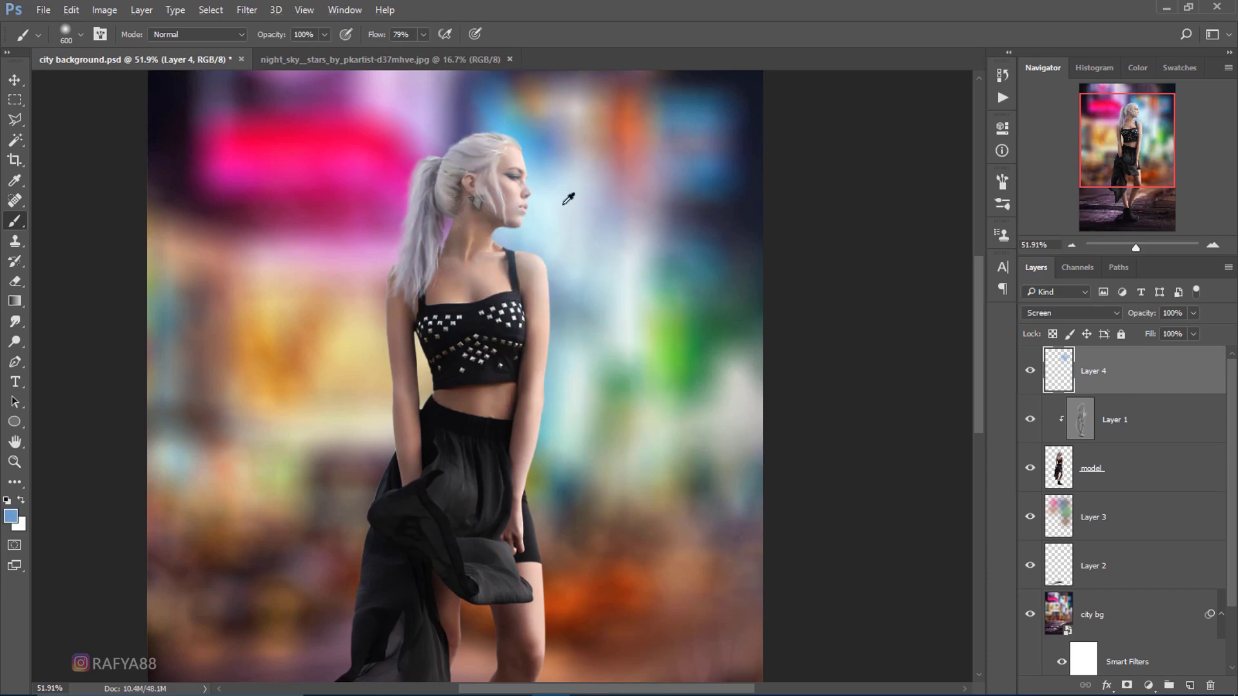
alt+click(660, 340)
alt+click(640, 372)
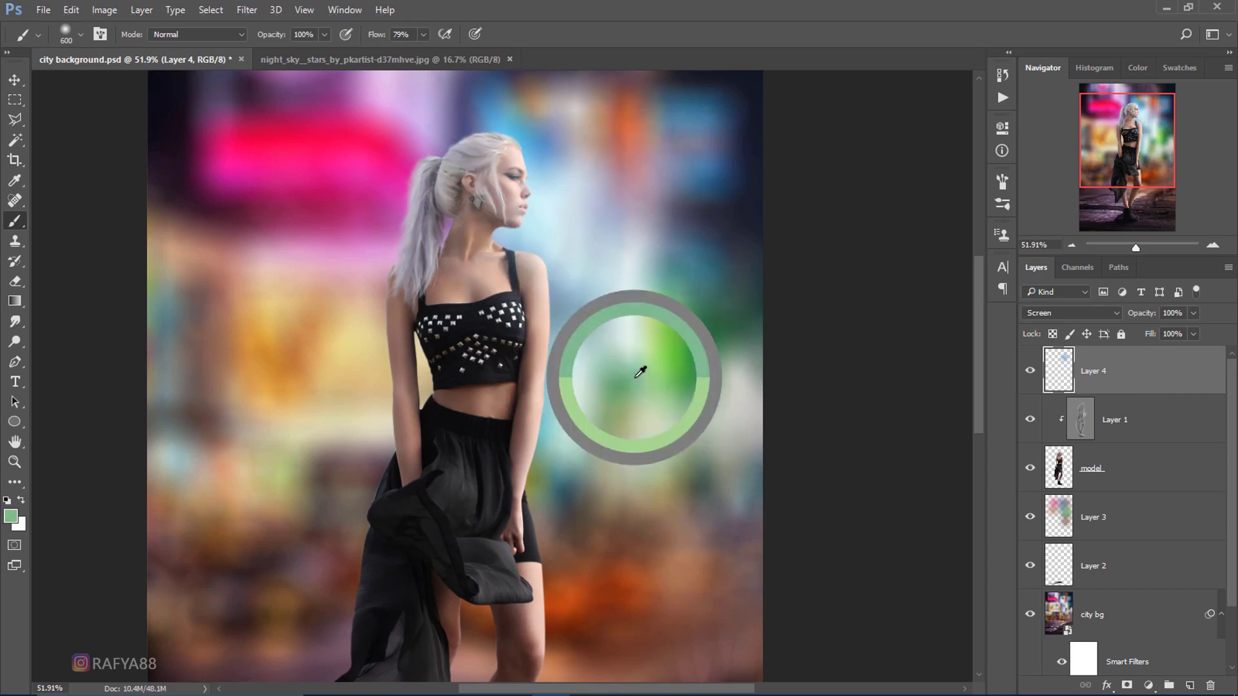
click(657, 373)
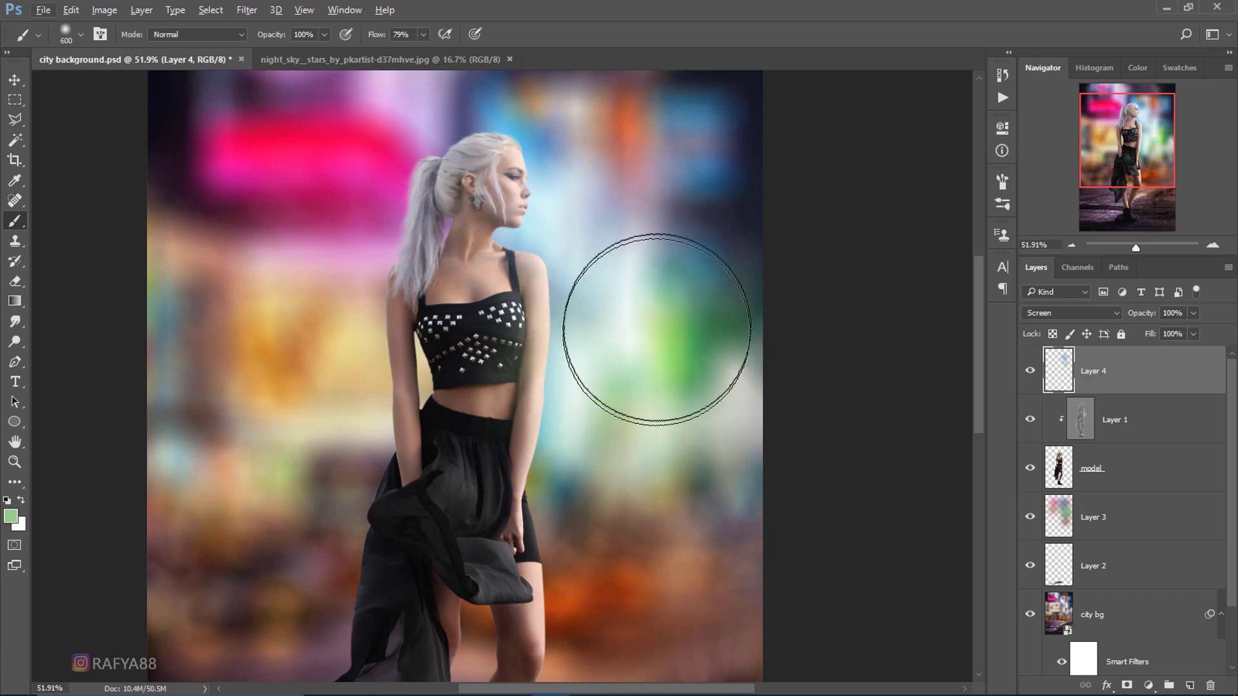
scroll(635, 284, down, 3)
scroll(580, 221, down, 1)
scroll(593, 387, up, 1)
scroll(604, 459, up, 2)
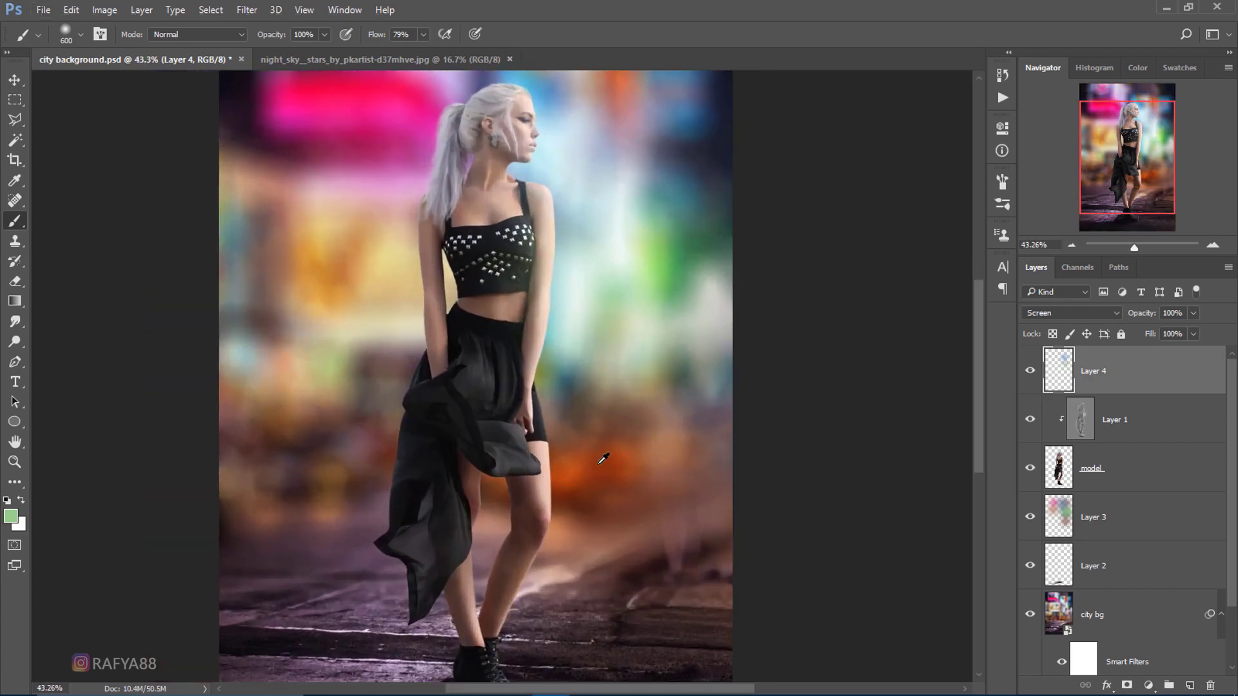
alt+click(603, 458)
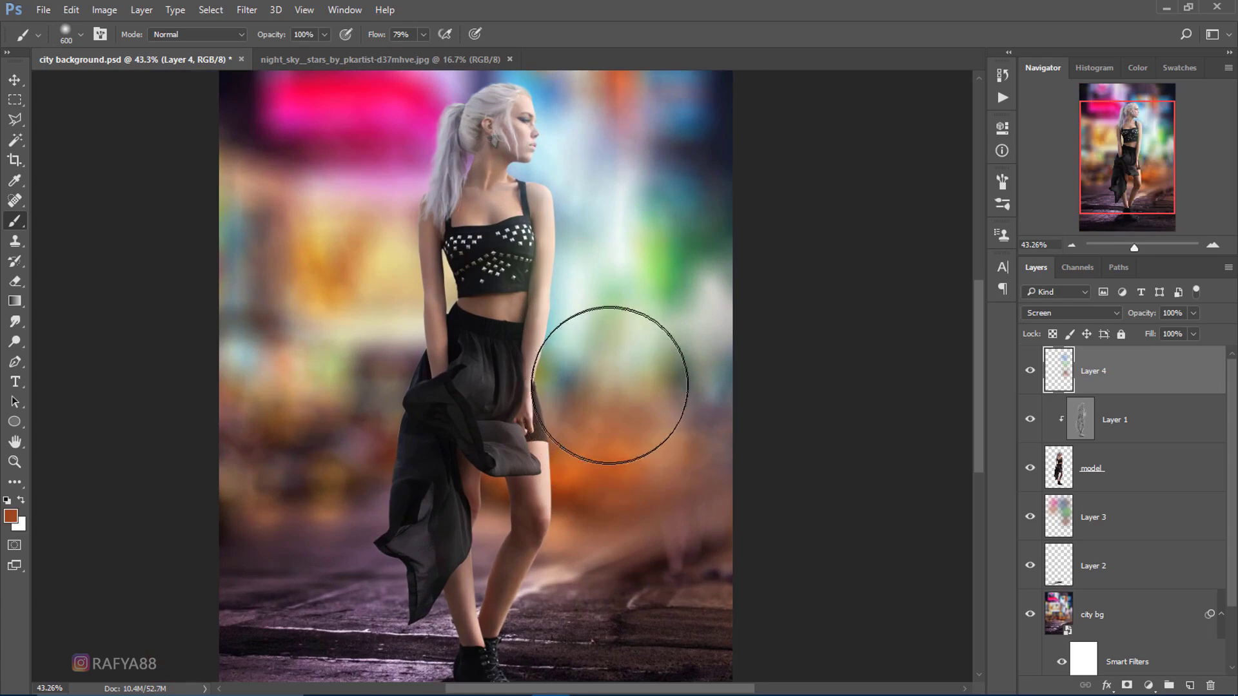
- Brighten the area left of the model with a sampled light peach glow
alt+click(372, 264)
click(362, 318)
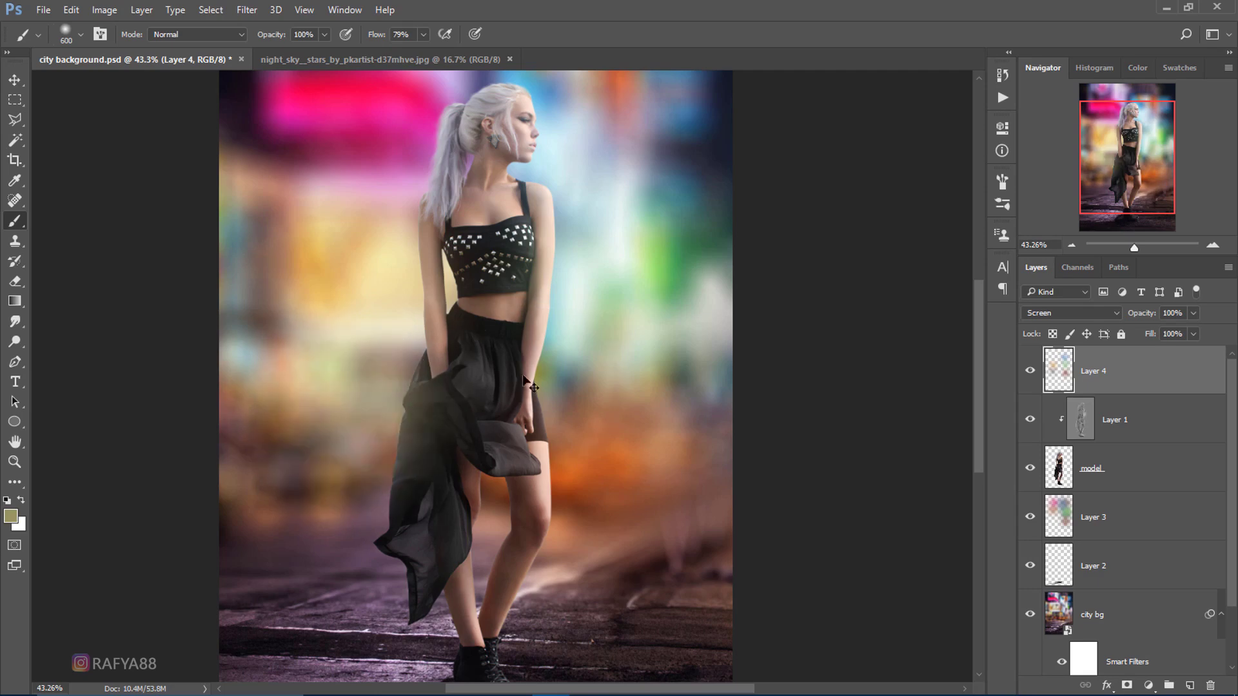
drag(359, 354, 434, 455)
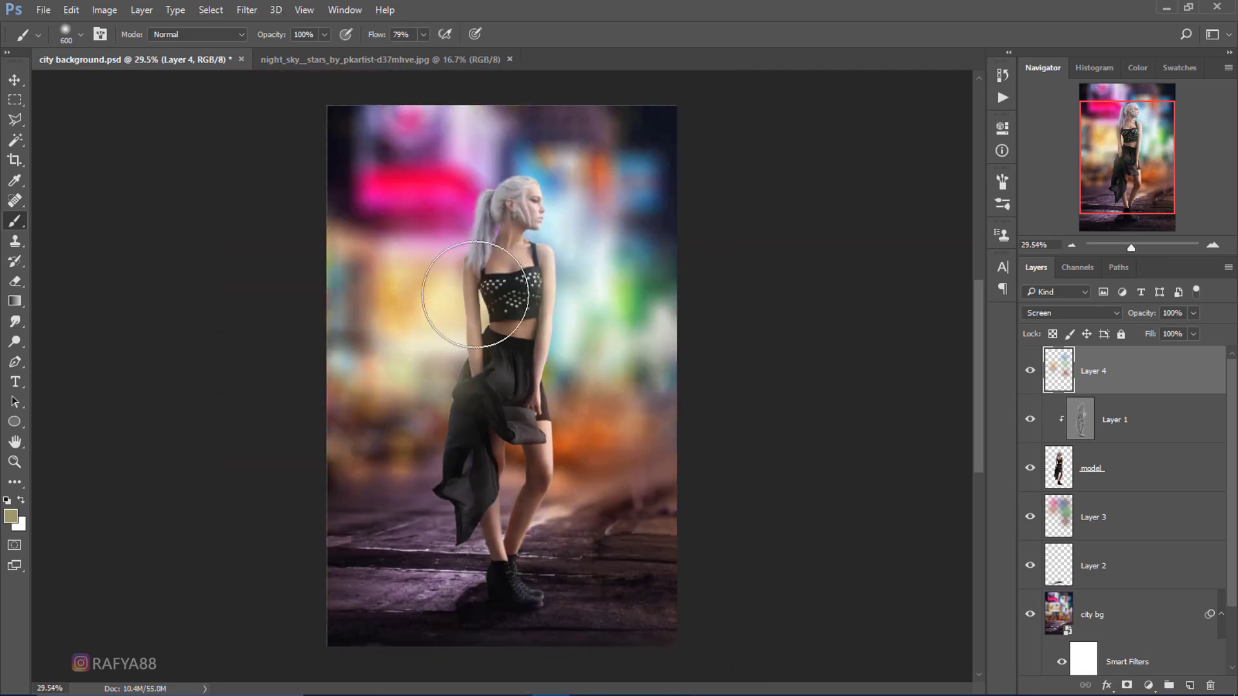
alt+scroll(528, 260, down, 3)
alt+scroll(528, 260, up, 1)
alt+scroll(518, 229, up, 1)
alt+scroll(518, 229, up, 1)
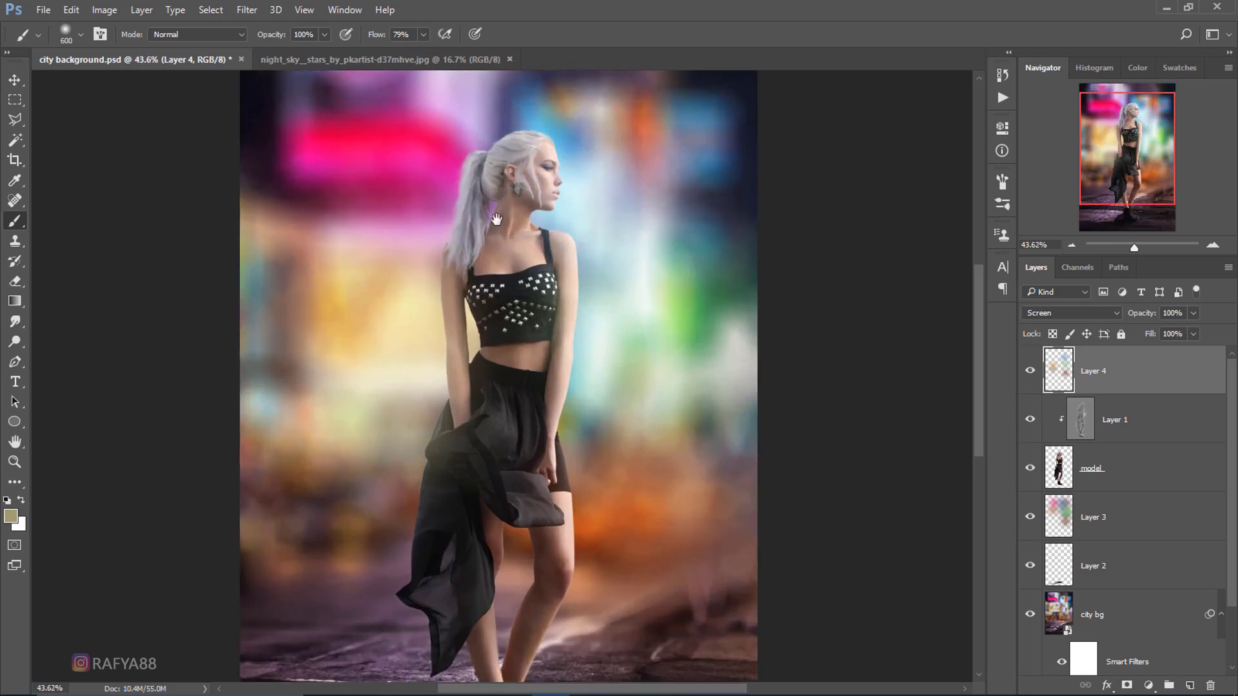
alt+scroll(511, 291, up, 1)
- Paint a pink glow, sampled from the neon sign, over and left of the hair
alt+click(484, 201)
drag(476, 183, 429, 235)
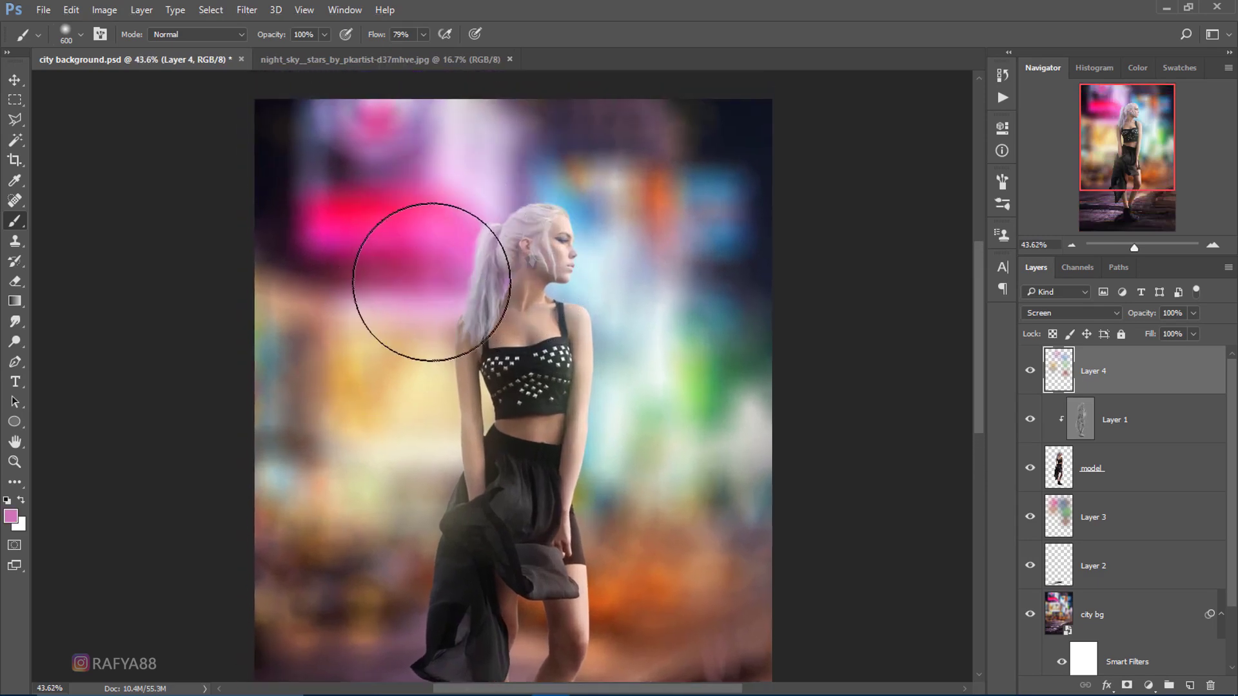
drag(429, 290, 348, 284)
alt+scroll(497, 215, down, 3)
alt+scroll(622, 243, down, 2)
alt+scroll(596, 243, up, 1)
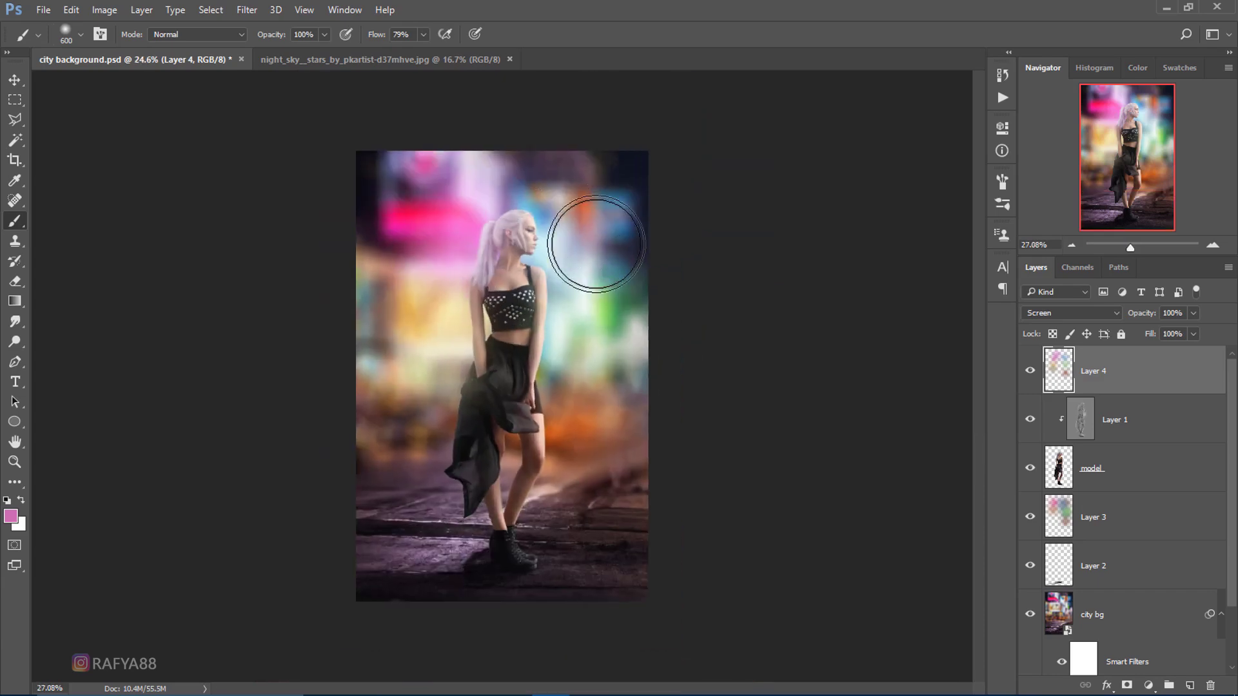
alt+scroll(587, 257, up, 2)
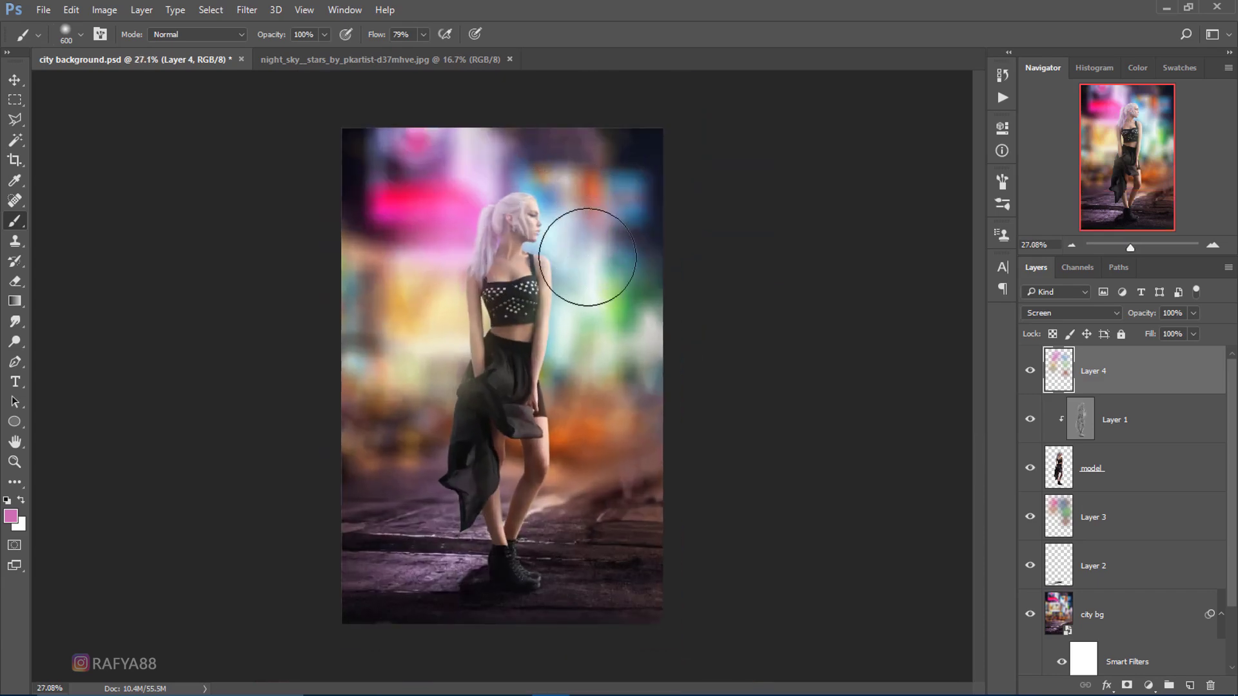
- Toggle Layer 4 to compare the glows, then make the model layer active
click(1029, 371)
click(1029, 371)
alt+scroll(594, 249, down, 2)
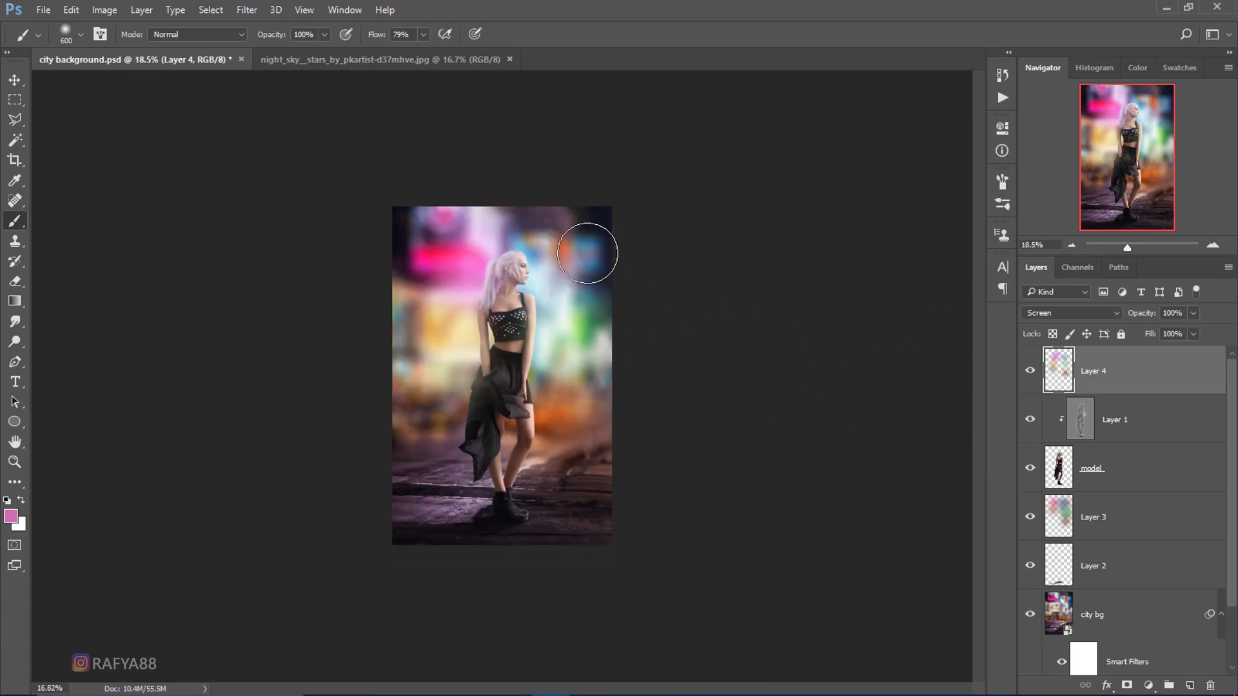
alt+scroll(580, 243, down, 1)
alt+scroll(590, 243, up, 1)
alt+scroll(587, 242, up, 1)
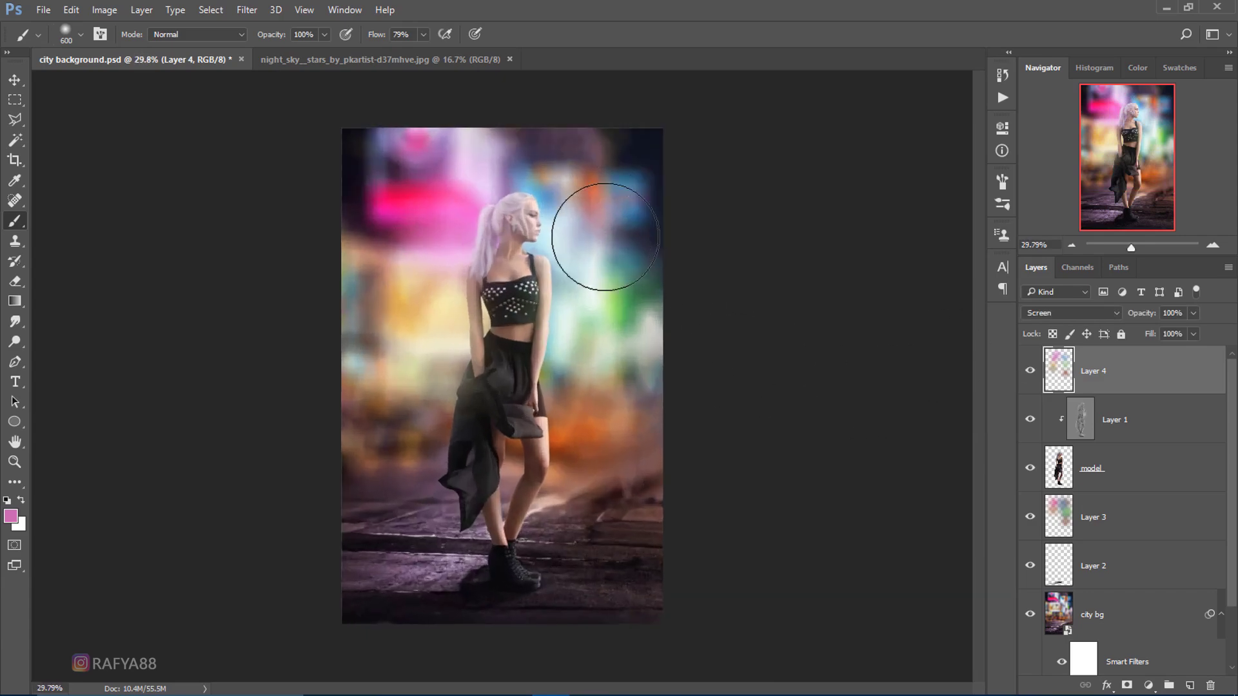
alt+scroll(594, 243, up, 1)
alt+scroll(608, 240, up, 2)
alt+scroll(524, 212, up, 1)
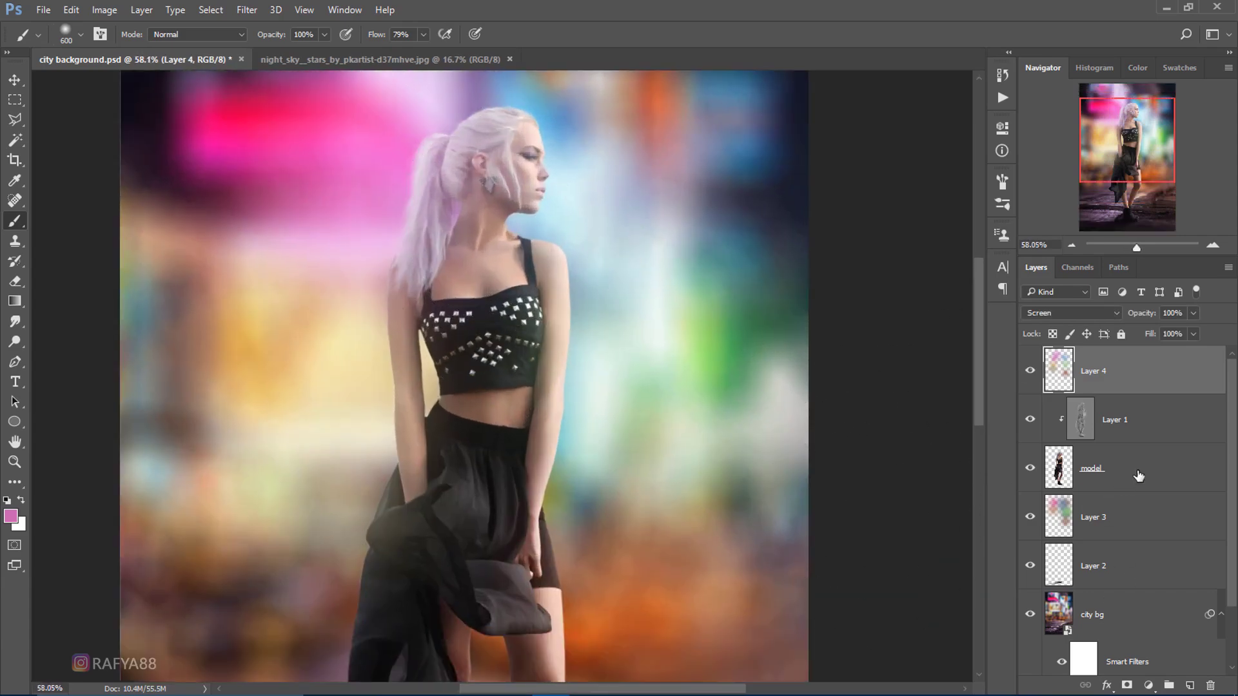
click(1096, 468)
alt+scroll(475, 243, up, 1)
alt+scroll(541, 296, up, 2)
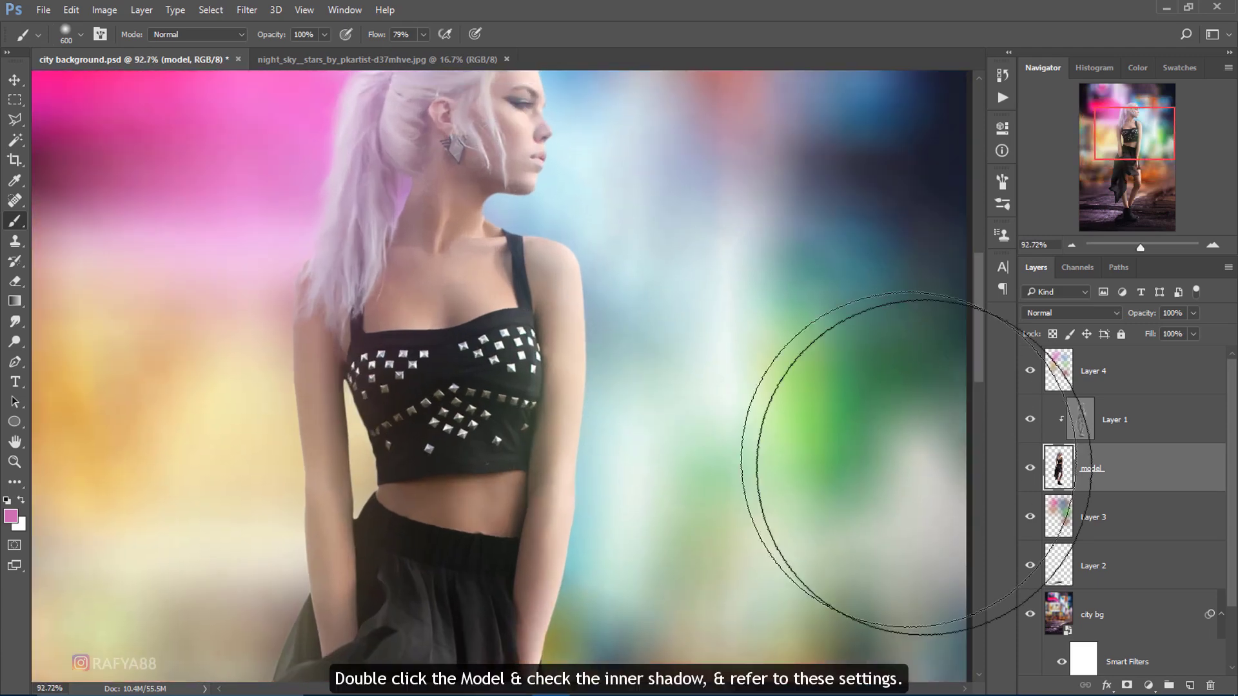
- Enable an Inner Shadow on the model layer with Color Dodge blending
double_click(1155, 470)
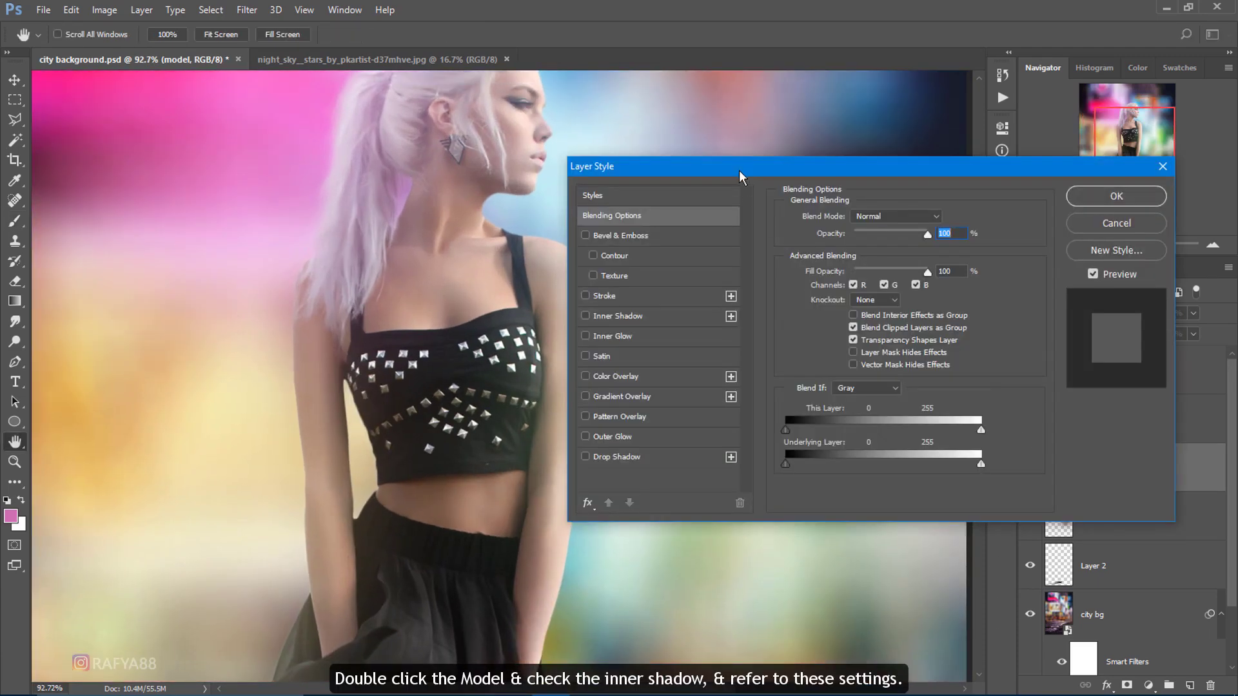
drag(740, 174, 783, 164)
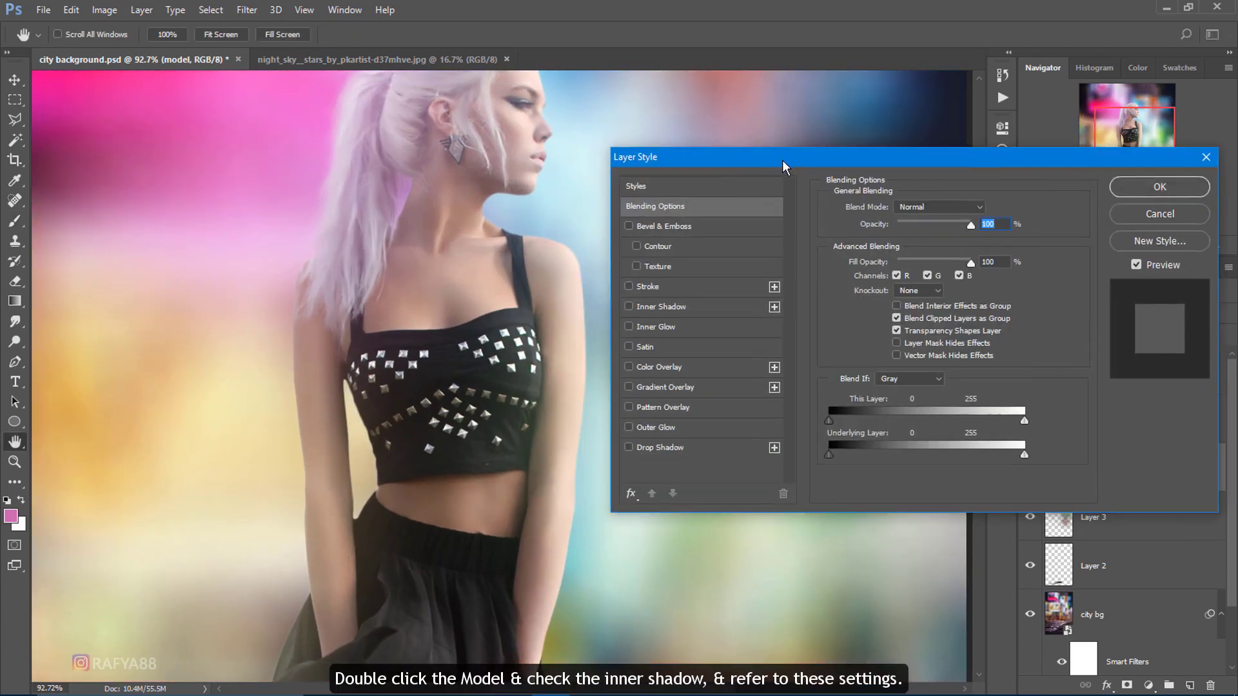
click(648, 307)
drag(862, 156, 889, 146)
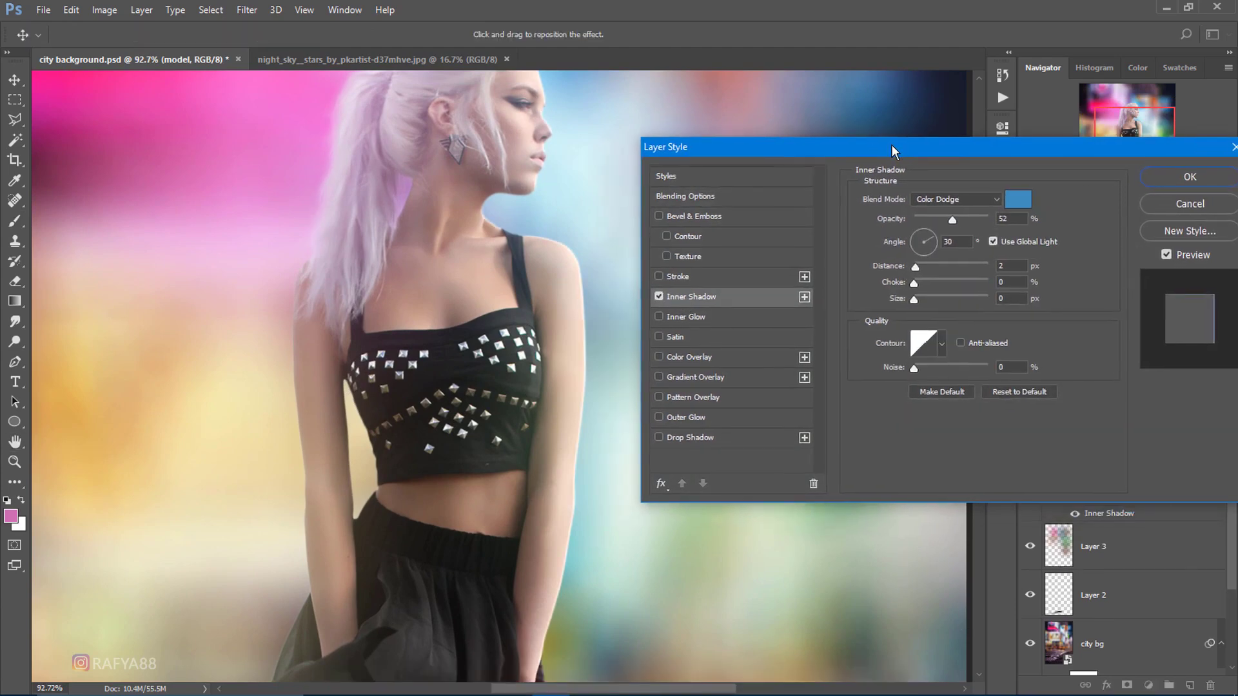
click(949, 201)
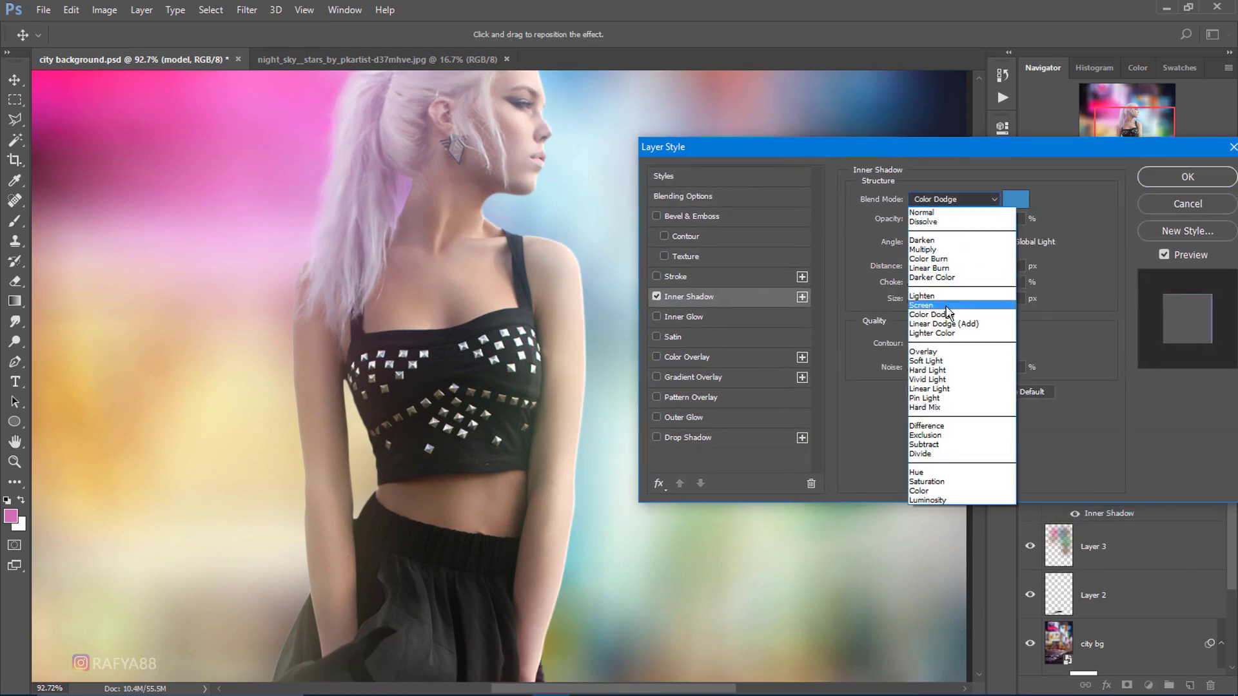
click(959, 313)
- Set the inner shadow to light blue 80cdf2, angle -4° and distance 3 px
click(1015, 199)
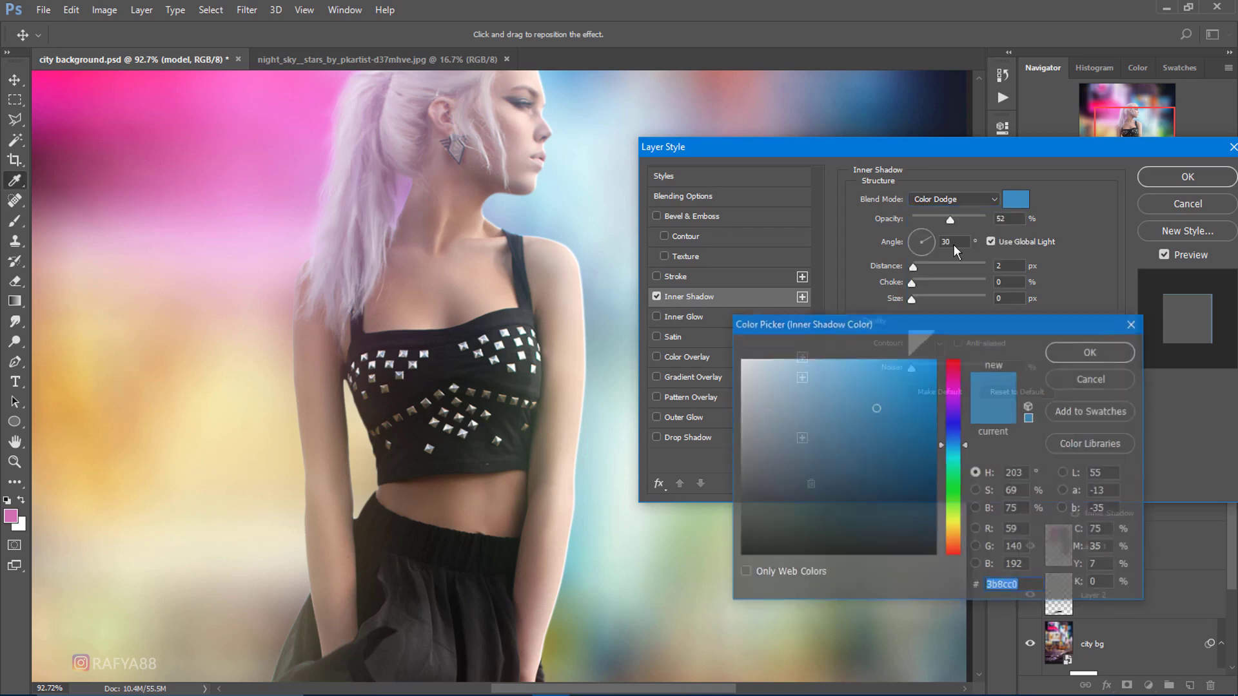
click(549, 230)
drag(833, 379, 833, 368)
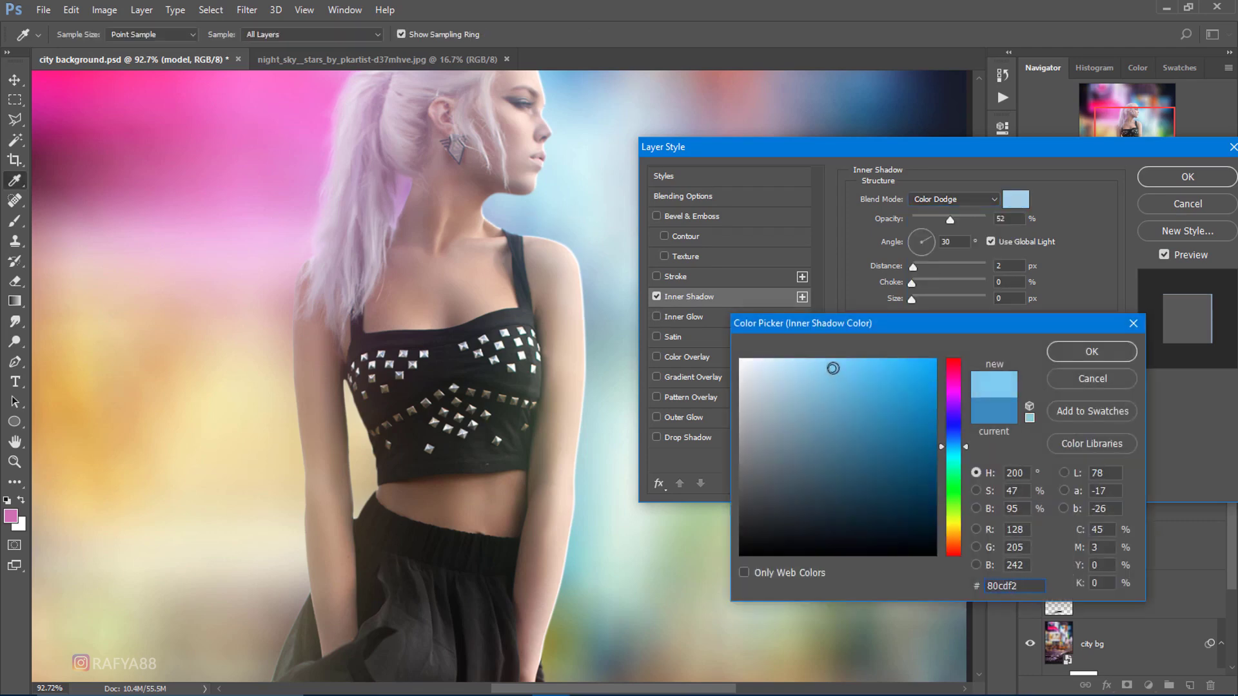
click(1082, 353)
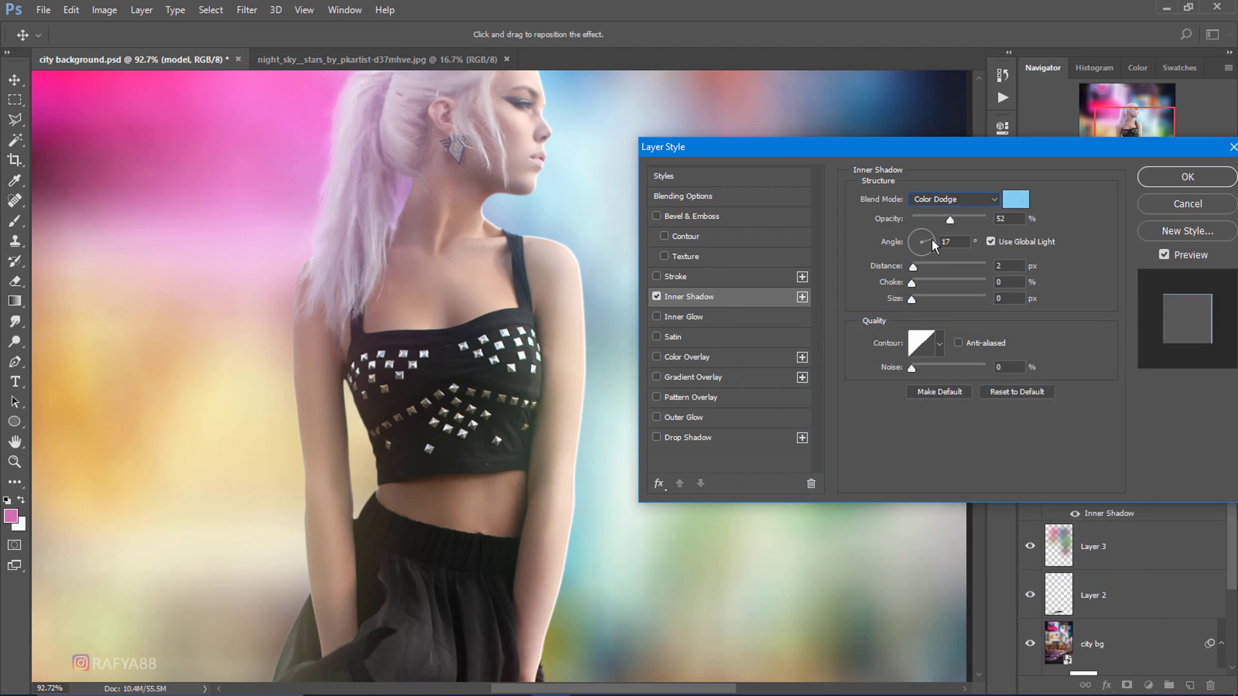
drag(910, 266, 915, 298)
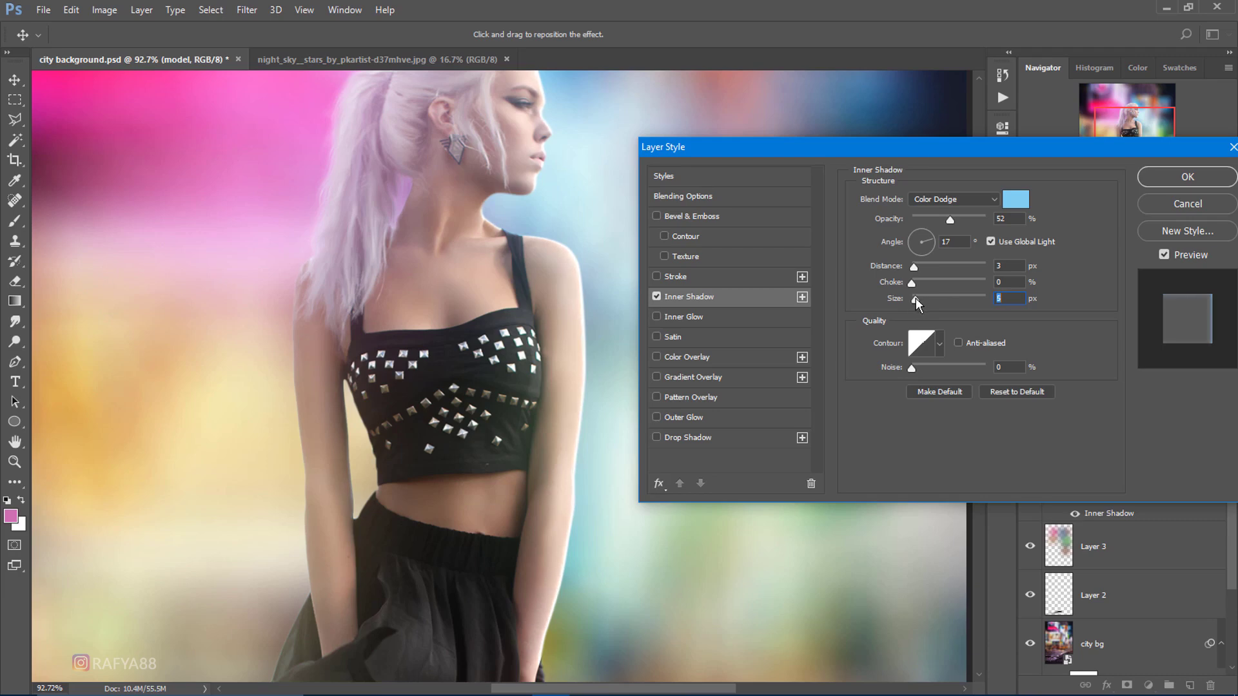
click(933, 243)
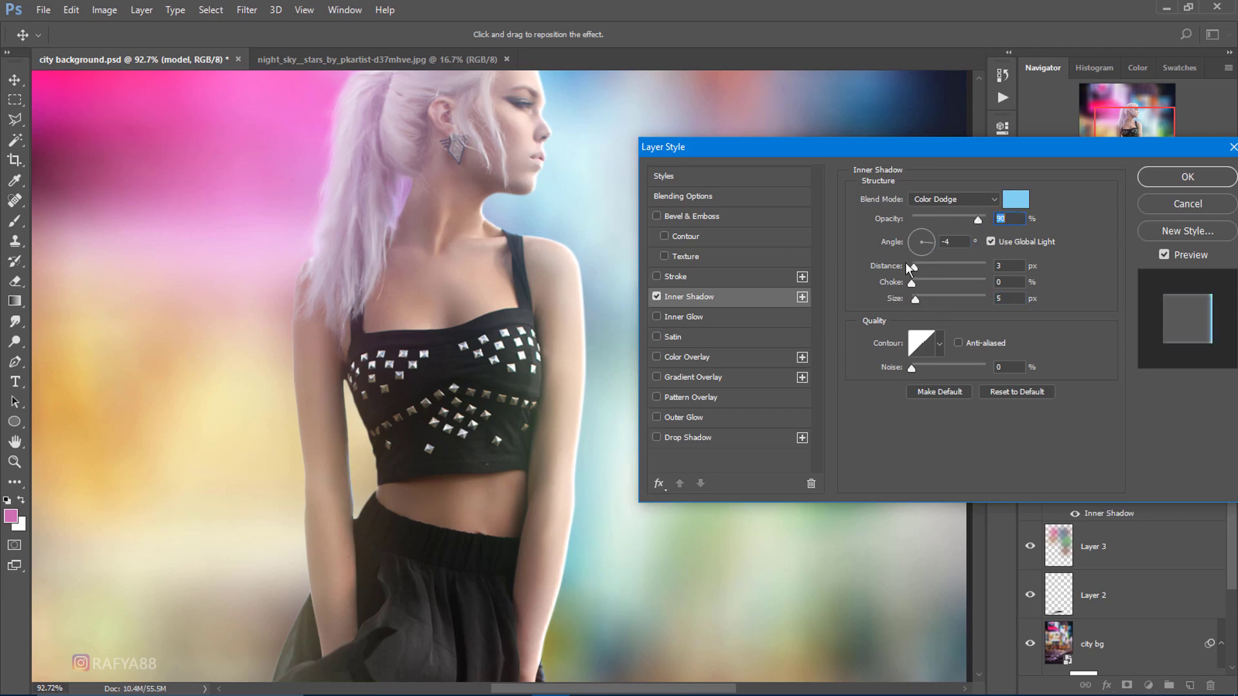
click(914, 300)
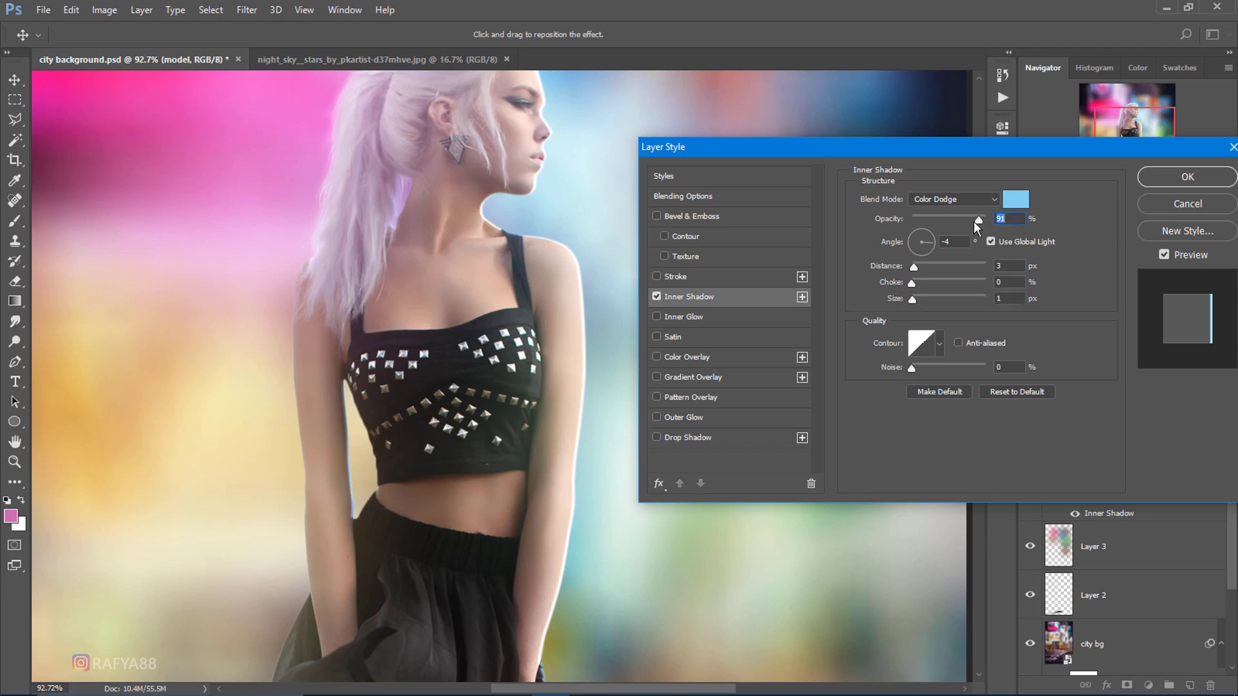
- Apply the light-blue Color Dodge inner shadow at 91% opacity as the model's rim light
click(1146, 181)
key(b)
scroll(594, 238, down, 2)
scroll(594, 237, down, 3)
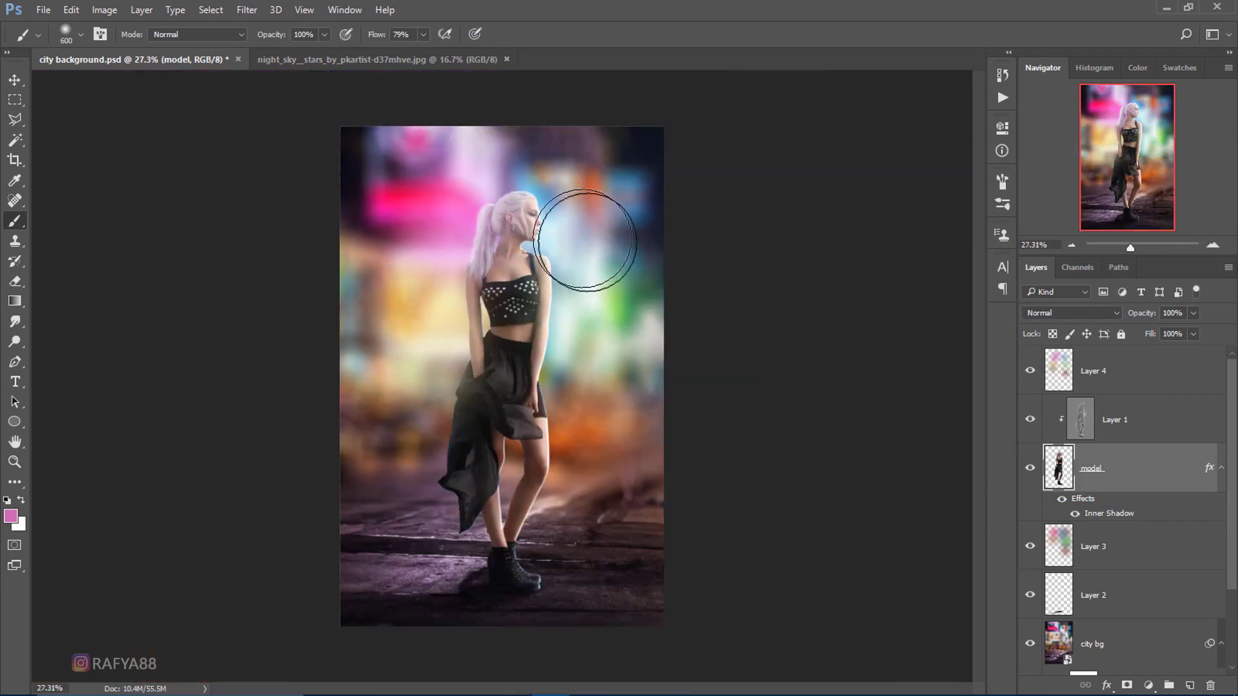
scroll(546, 496, up, 3)
scroll(589, 409, up, 1)
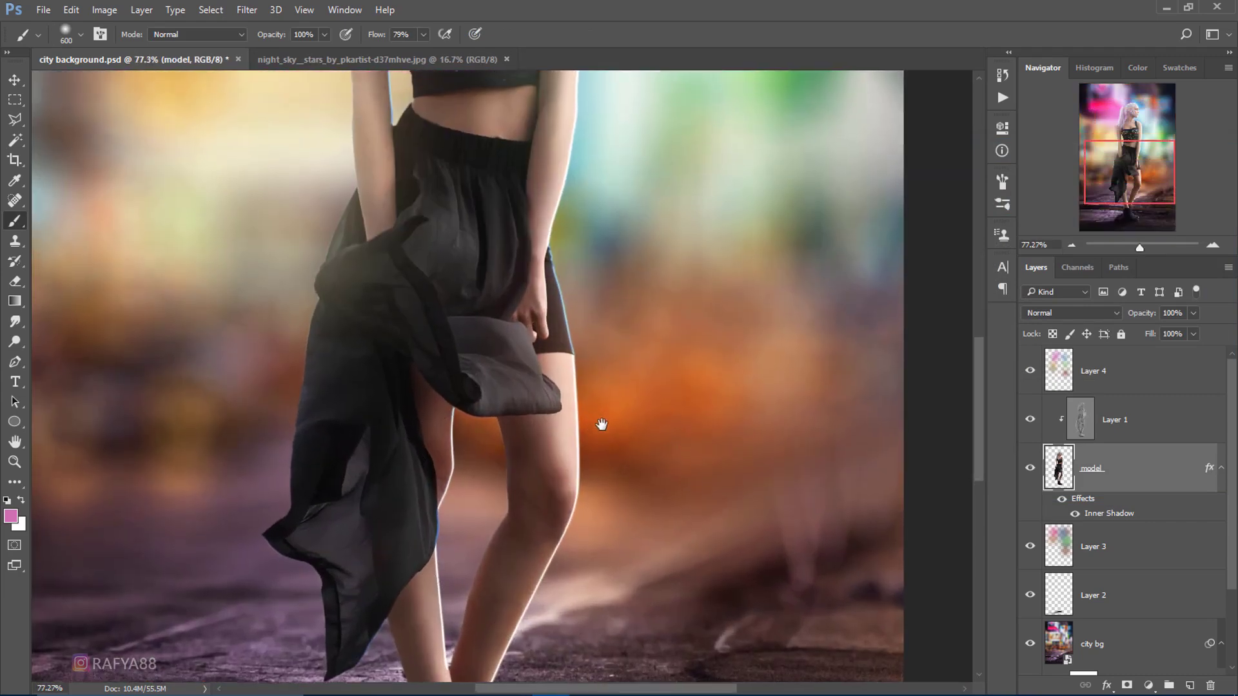
scroll(600, 423, up, 1)
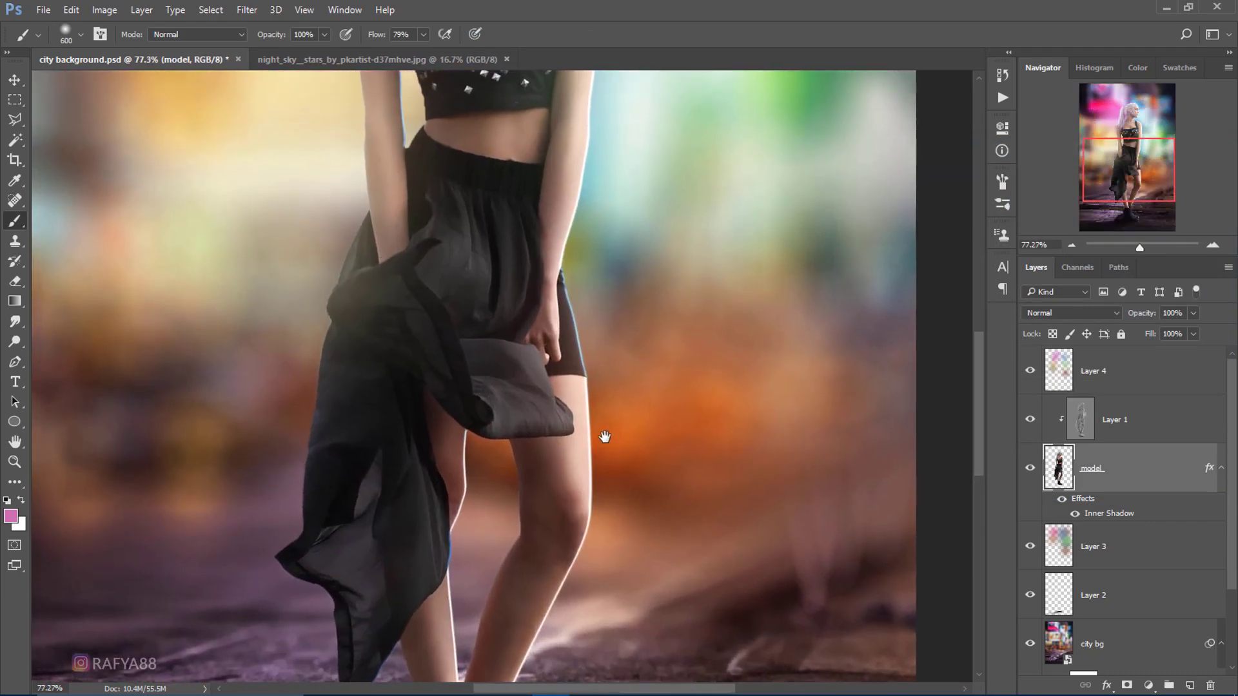
- Turn the model's Inner Shadow effect into its own layer and select it
right_click(1212, 484)
click(1113, 424)
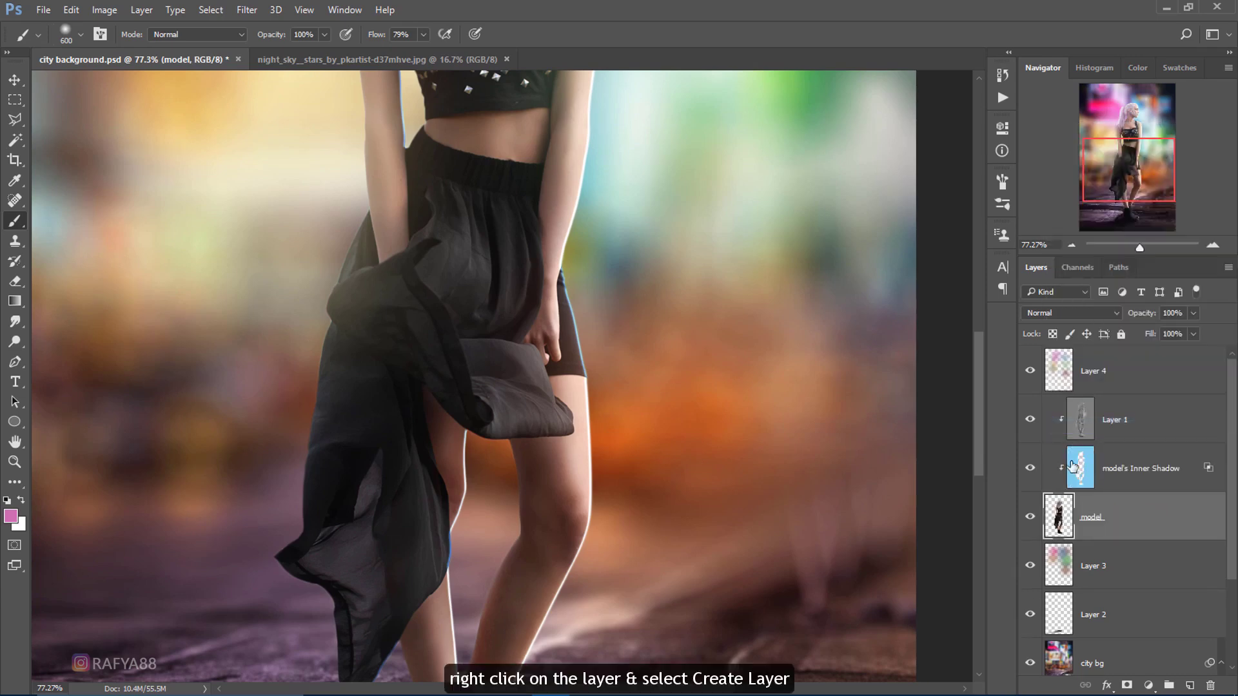
click(1115, 473)
scroll(303, 330, down, 2)
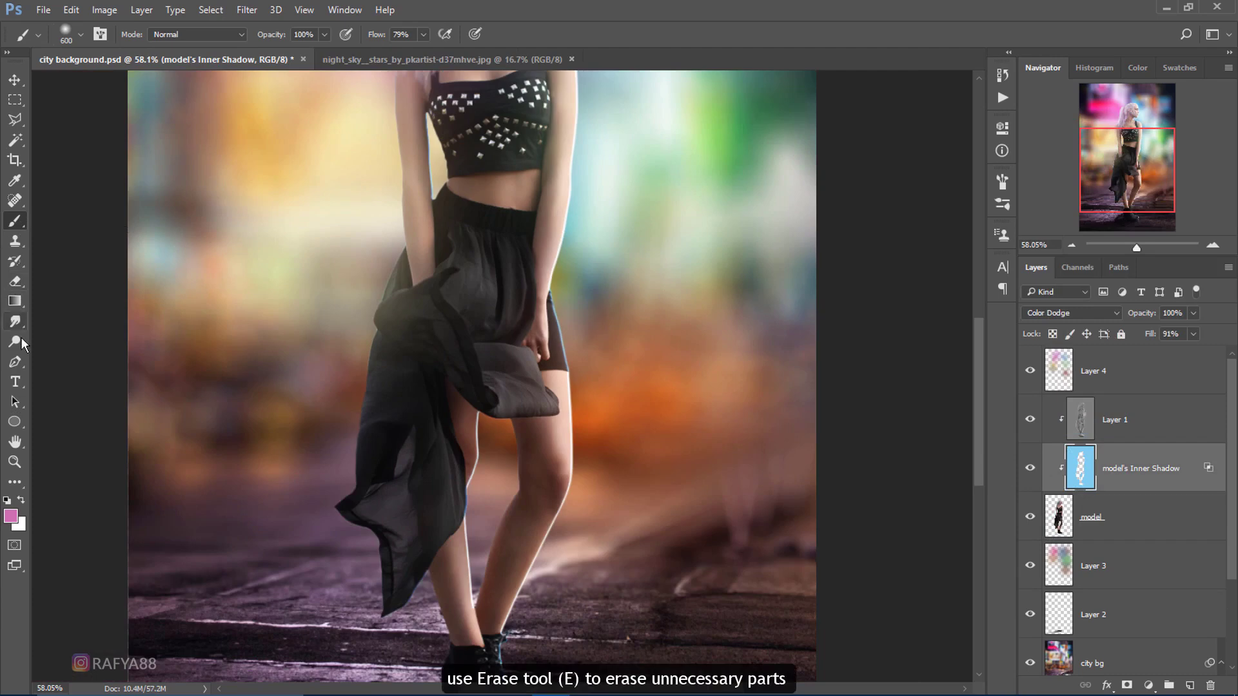
- Erase unwanted blue glow from the Inner Shadow layer with a smaller eraser
click(15, 281)
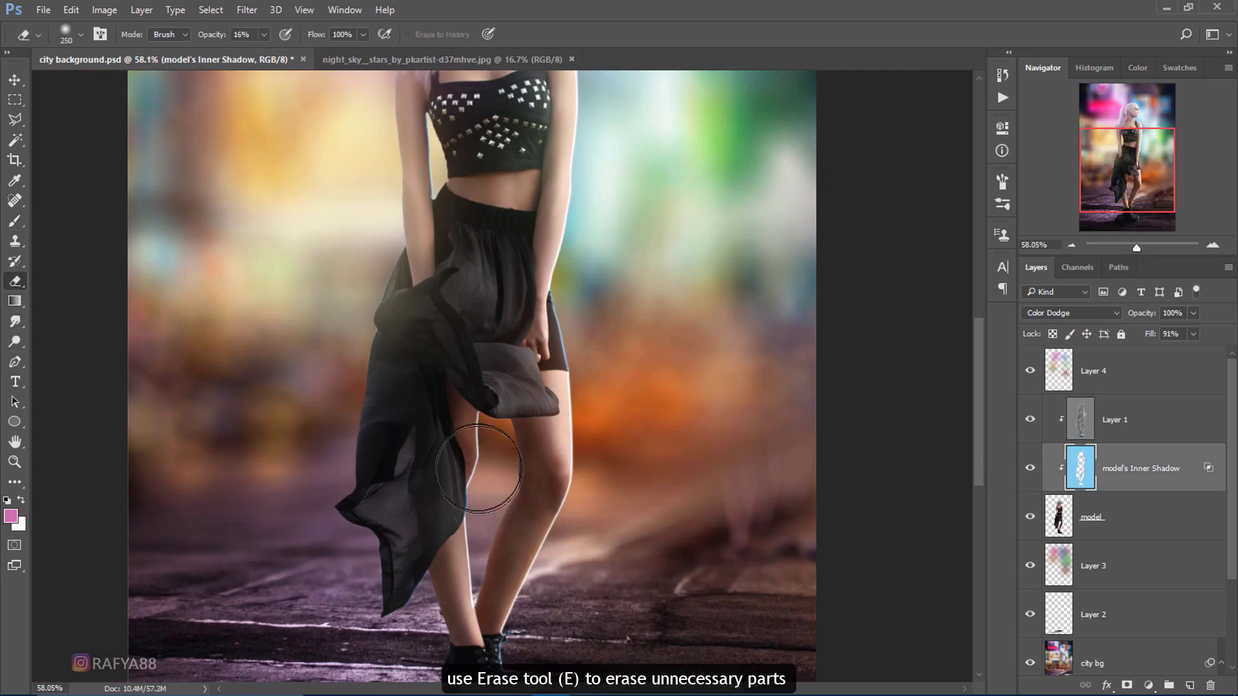
key(bracketleft)
key(bracketleft)
key(bracketleft)
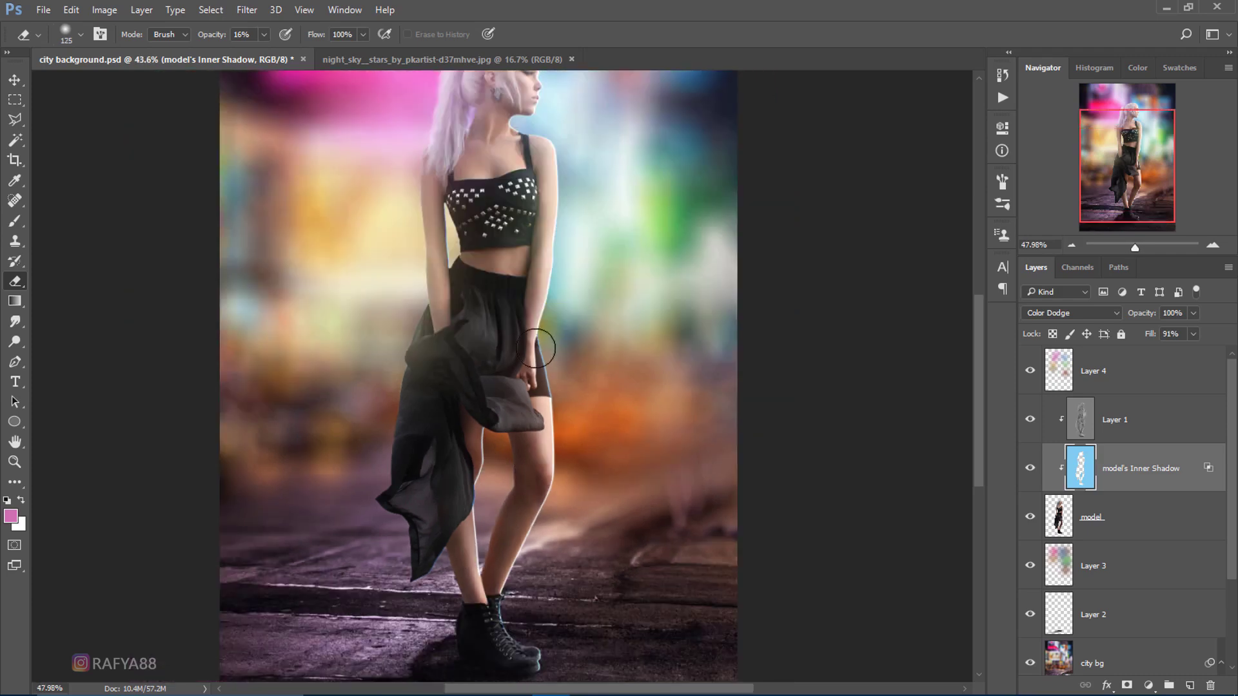
drag(495, 473, 527, 350)
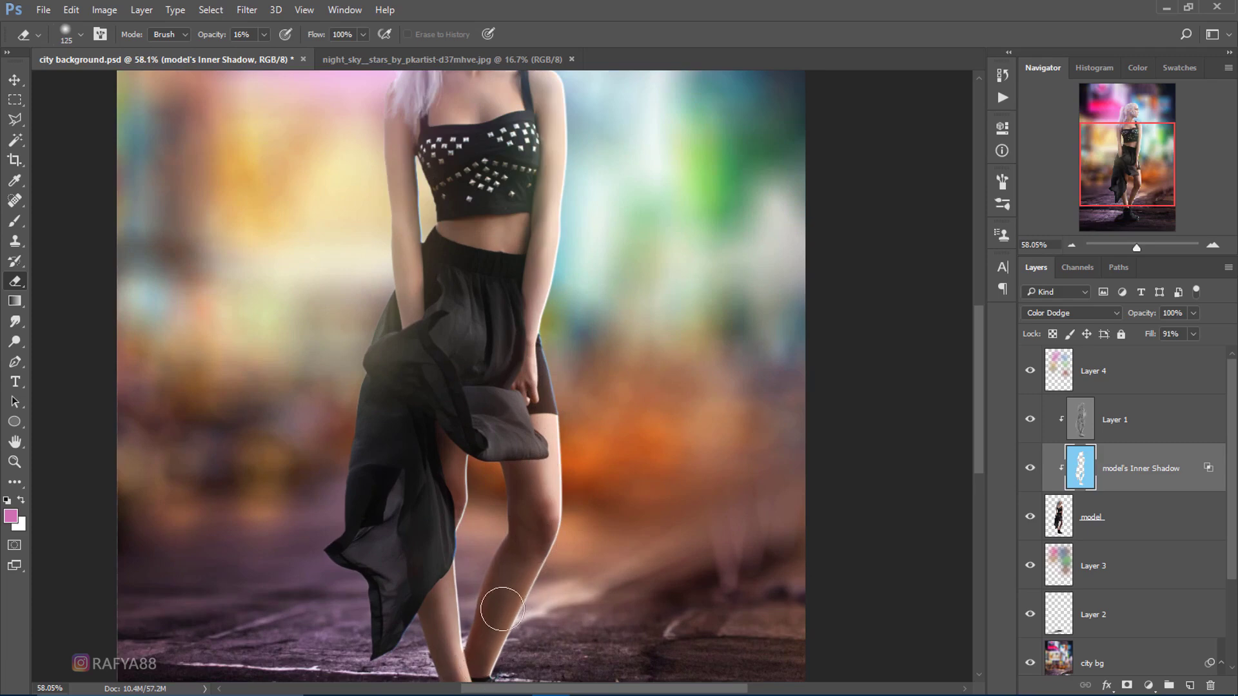
scroll(547, 532, down, 3)
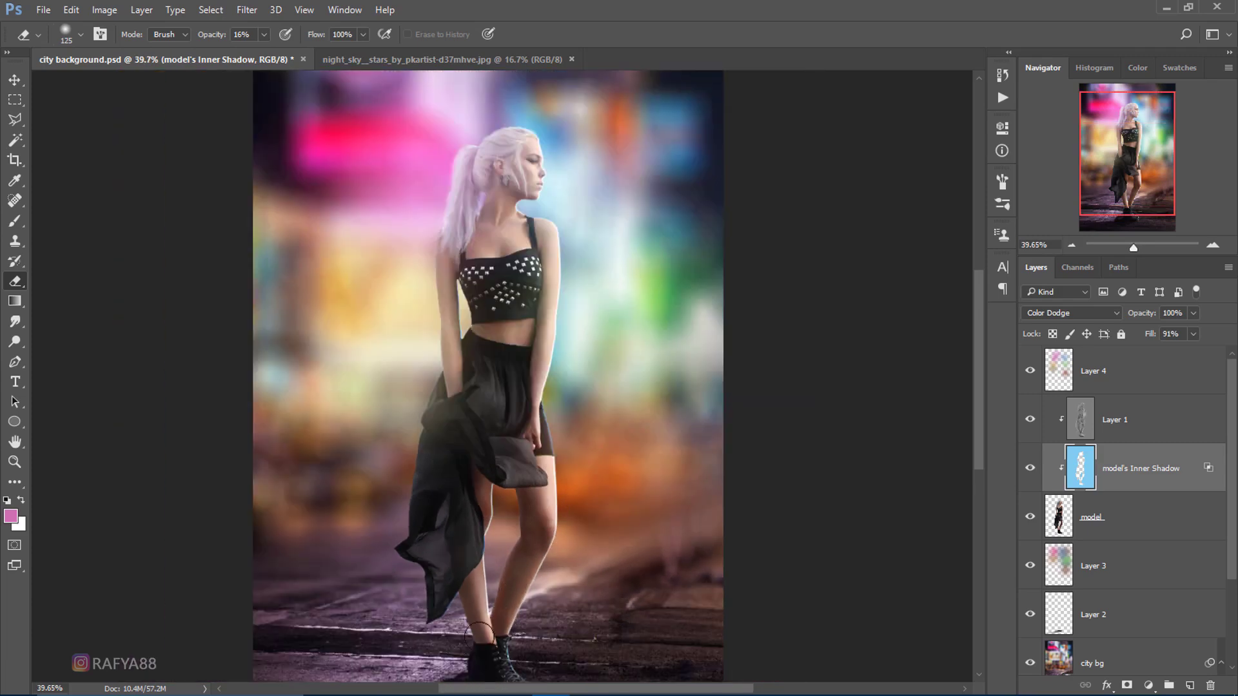
scroll(570, 302, up, 6)
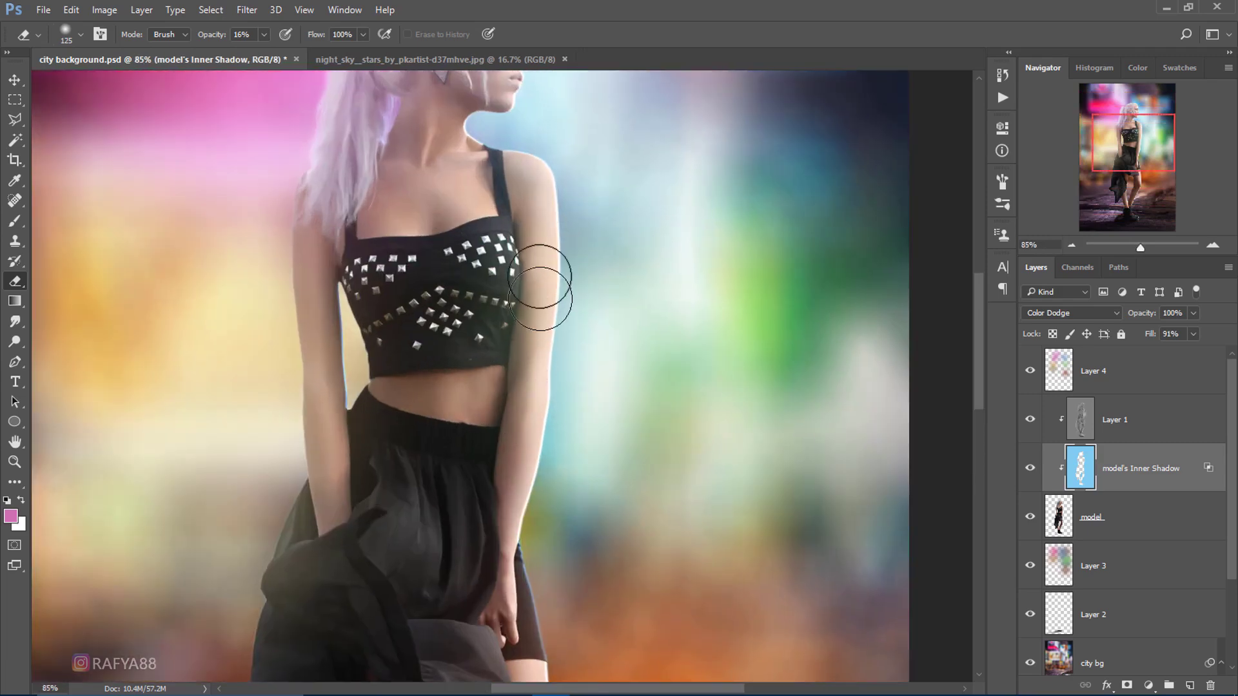
scroll(517, 345, down, 4)
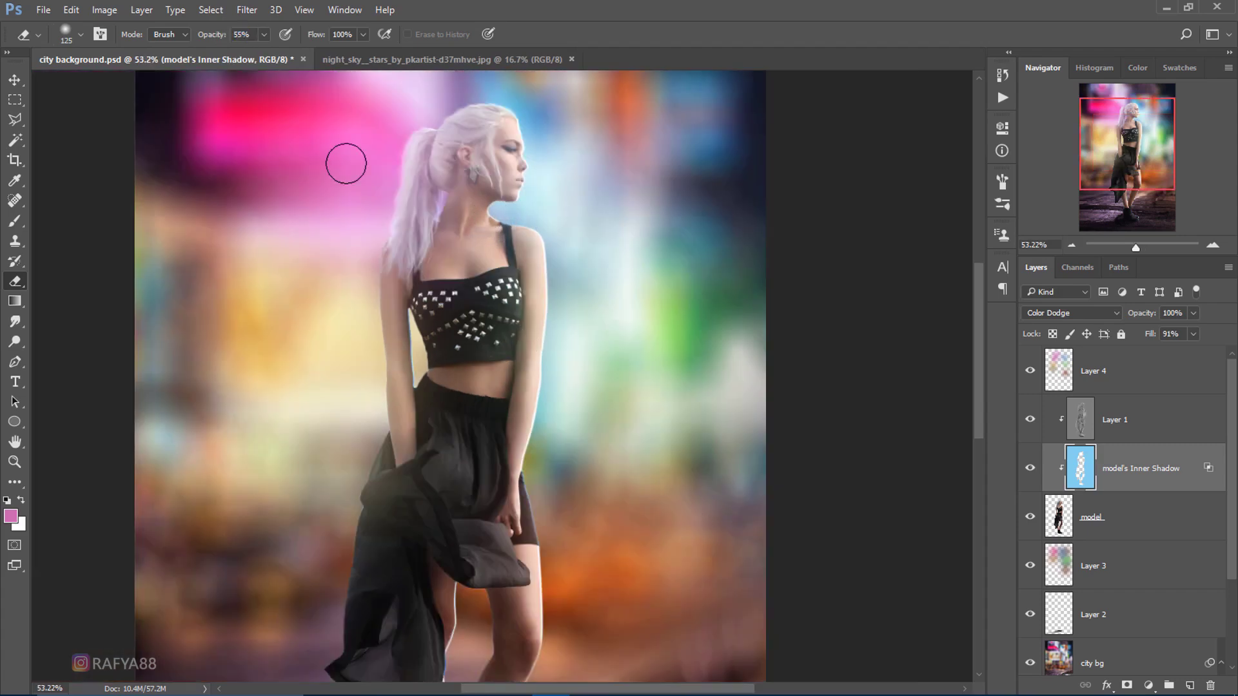
scroll(438, 218, up, 1)
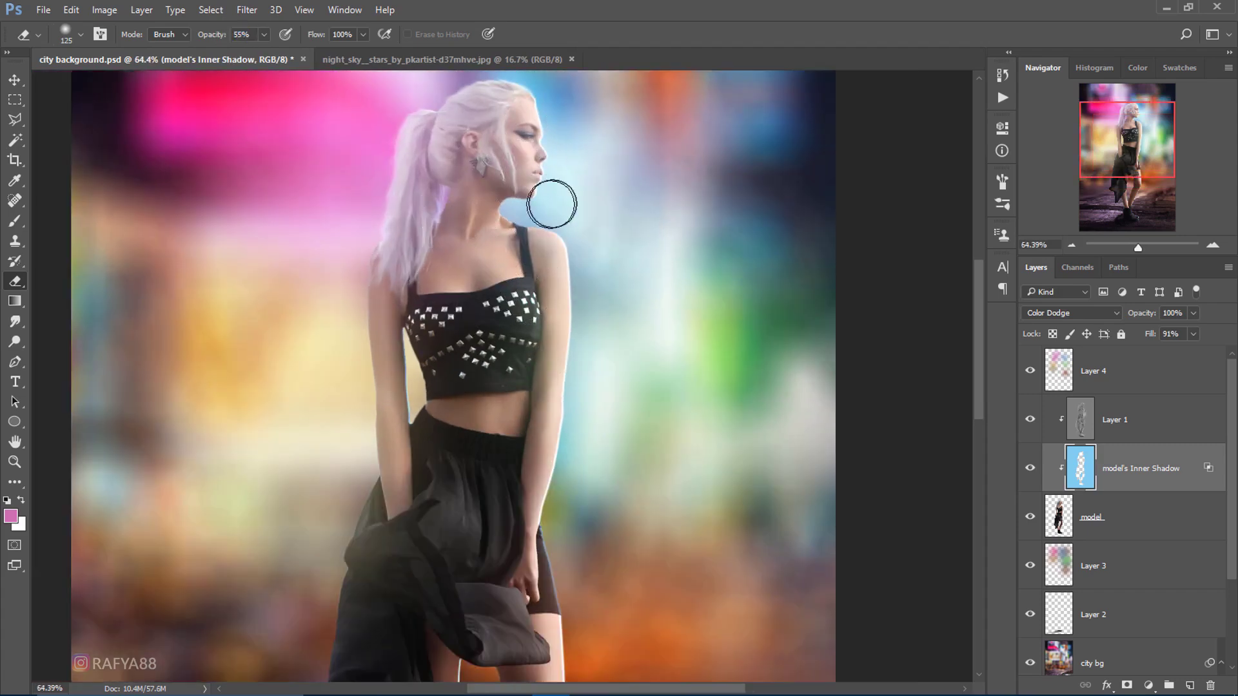
scroll(551, 204, down, 2)
scroll(520, 497, down, 4)
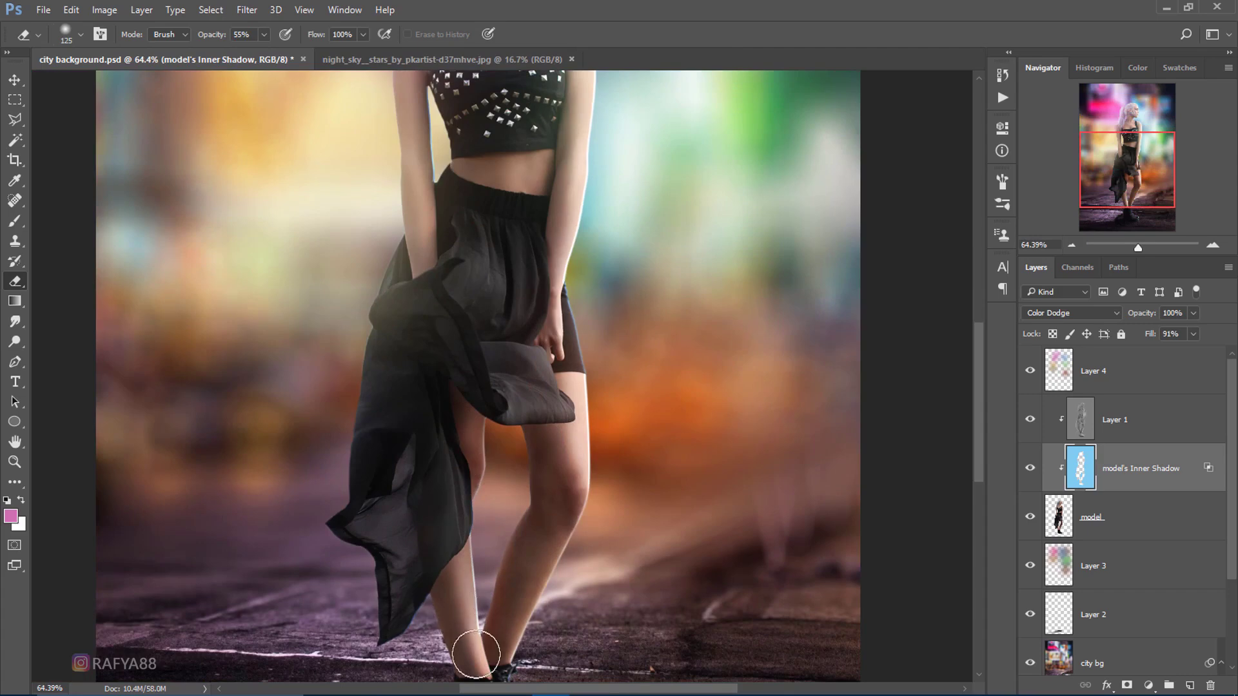
scroll(475, 654, down, 2)
scroll(484, 554, down, 1)
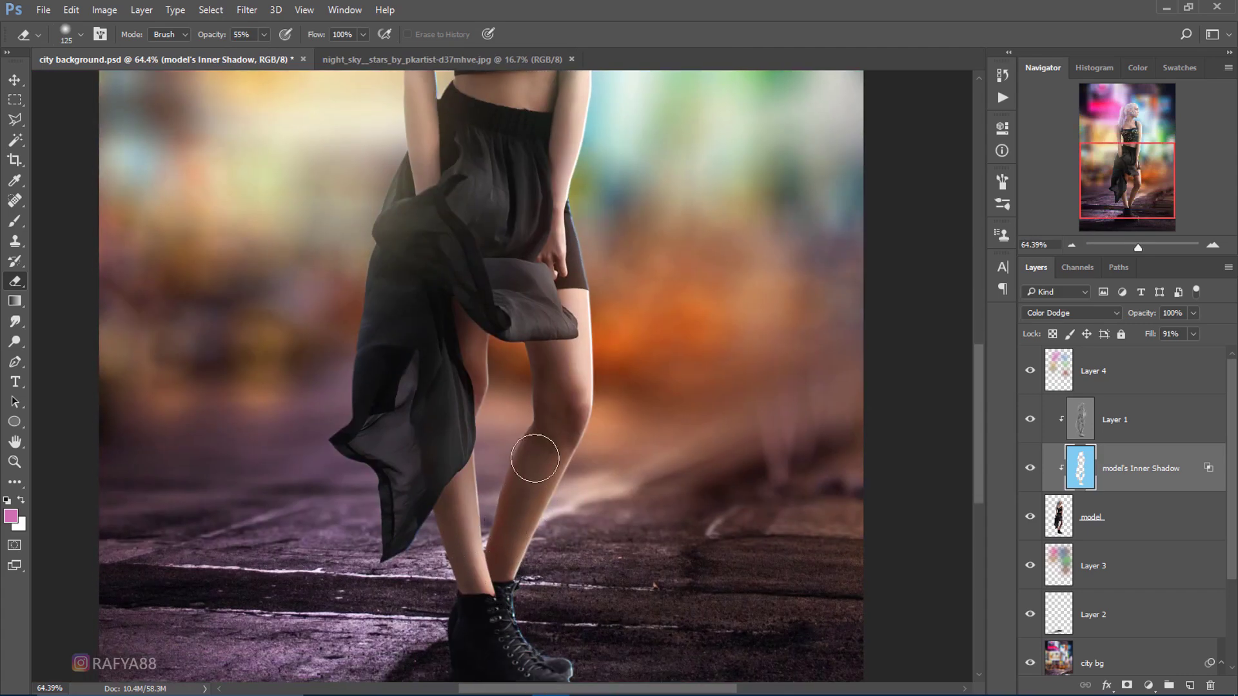
scroll(541, 451, down, 2)
scroll(610, 251, up, 1)
scroll(554, 451, up, 2)
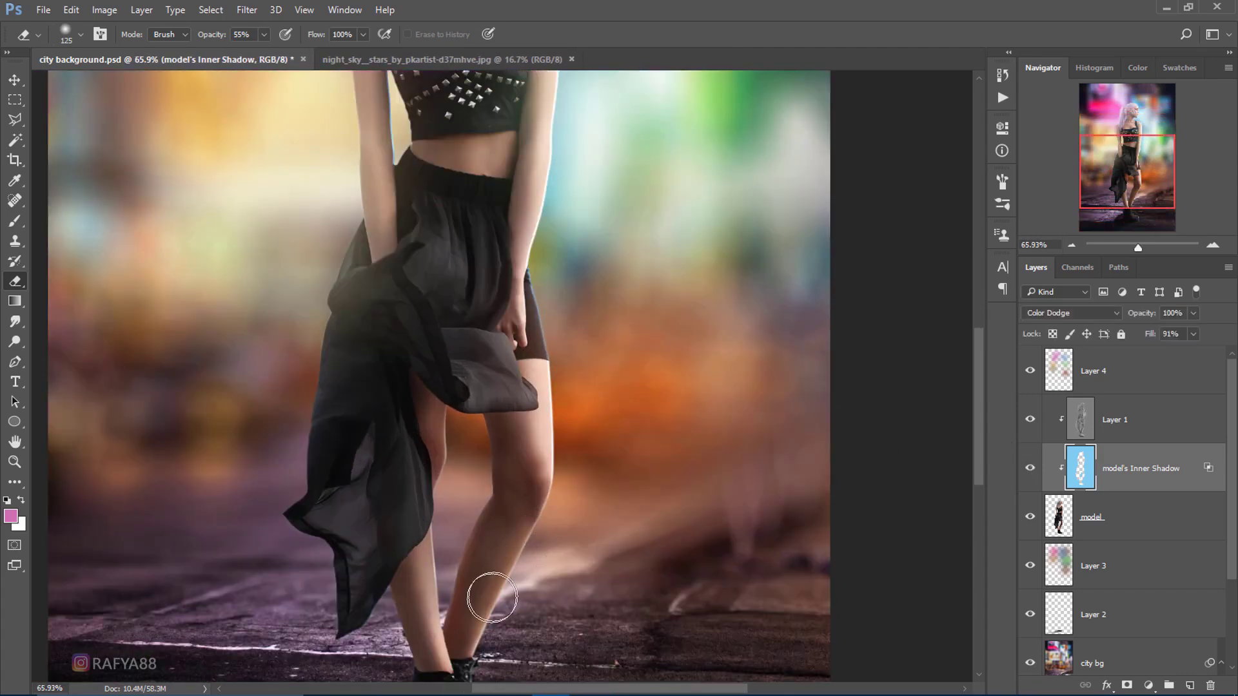
scroll(638, 448, up, 1)
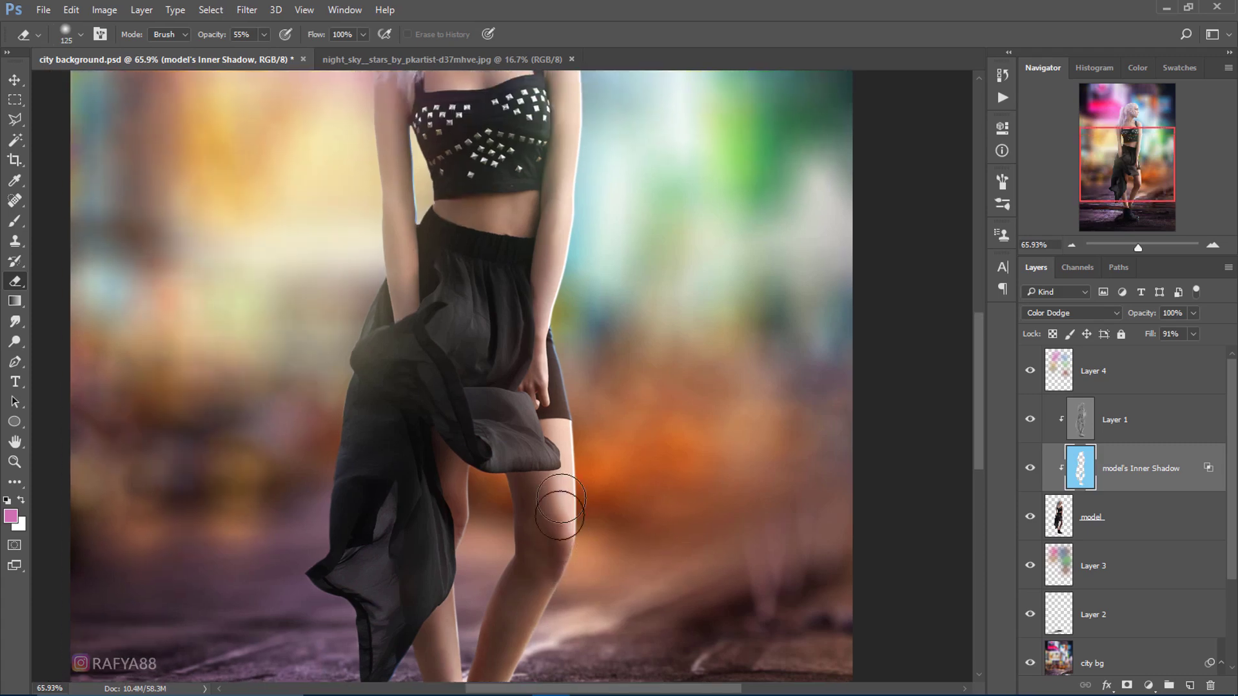
- Toggle the blue glow layer to compare the result, then select the model layer
click(1030, 468)
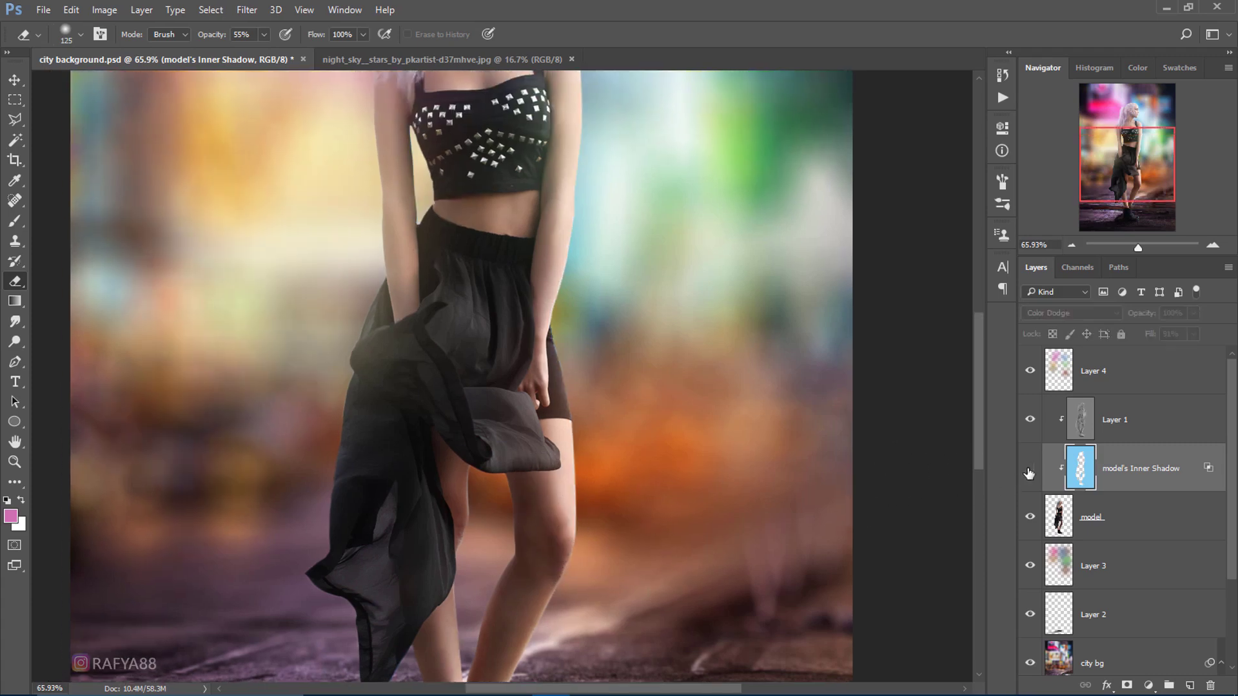
scroll(625, 403, down, 3)
scroll(626, 382, up, 1)
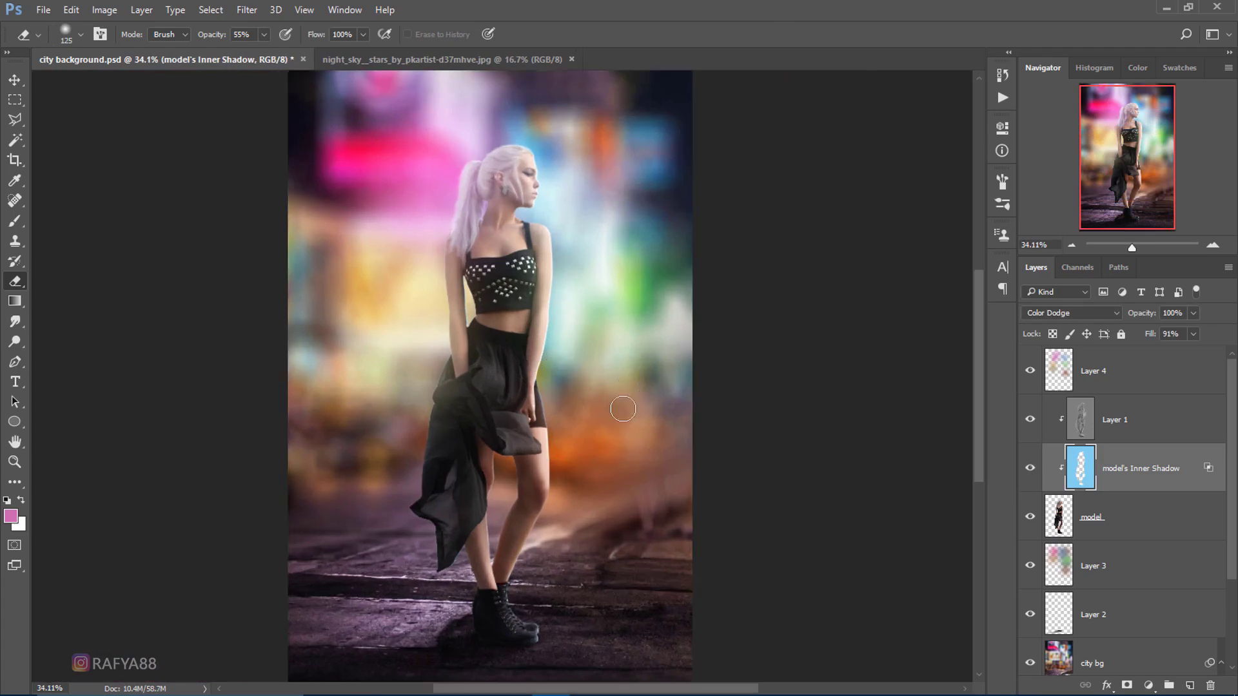
scroll(623, 409, up, 2)
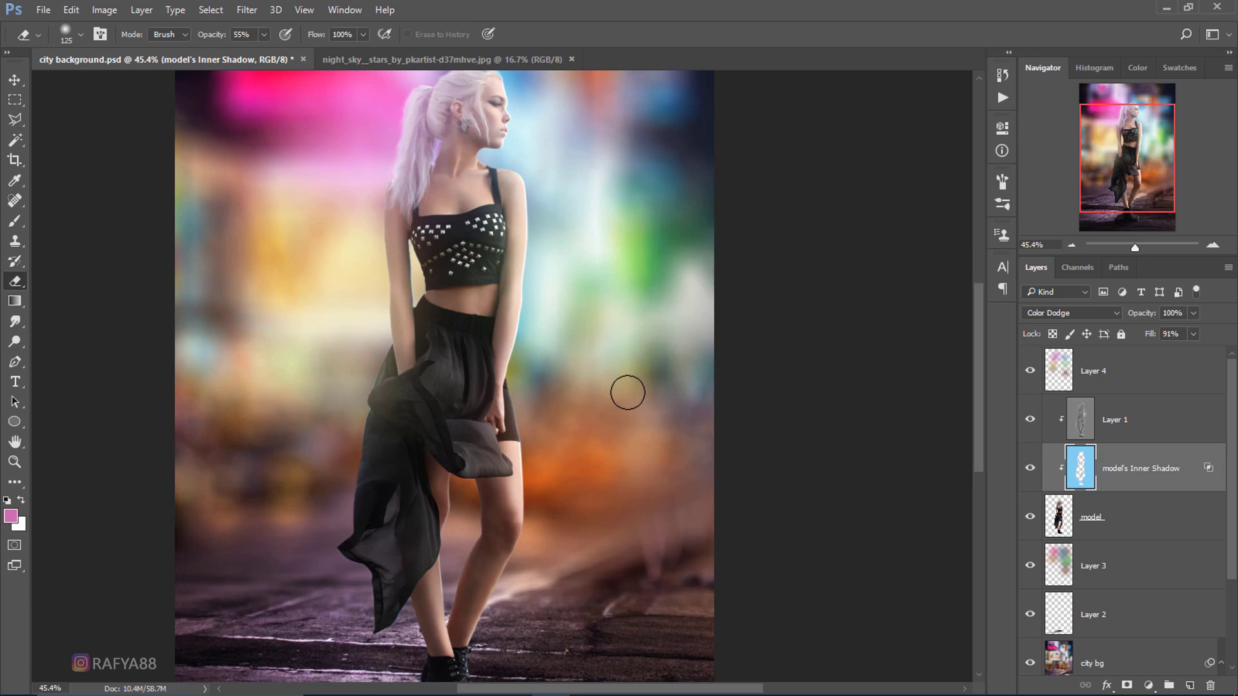
scroll(379, 293, up, 1)
scroll(379, 287, up, 2)
scroll(379, 288, up, 1)
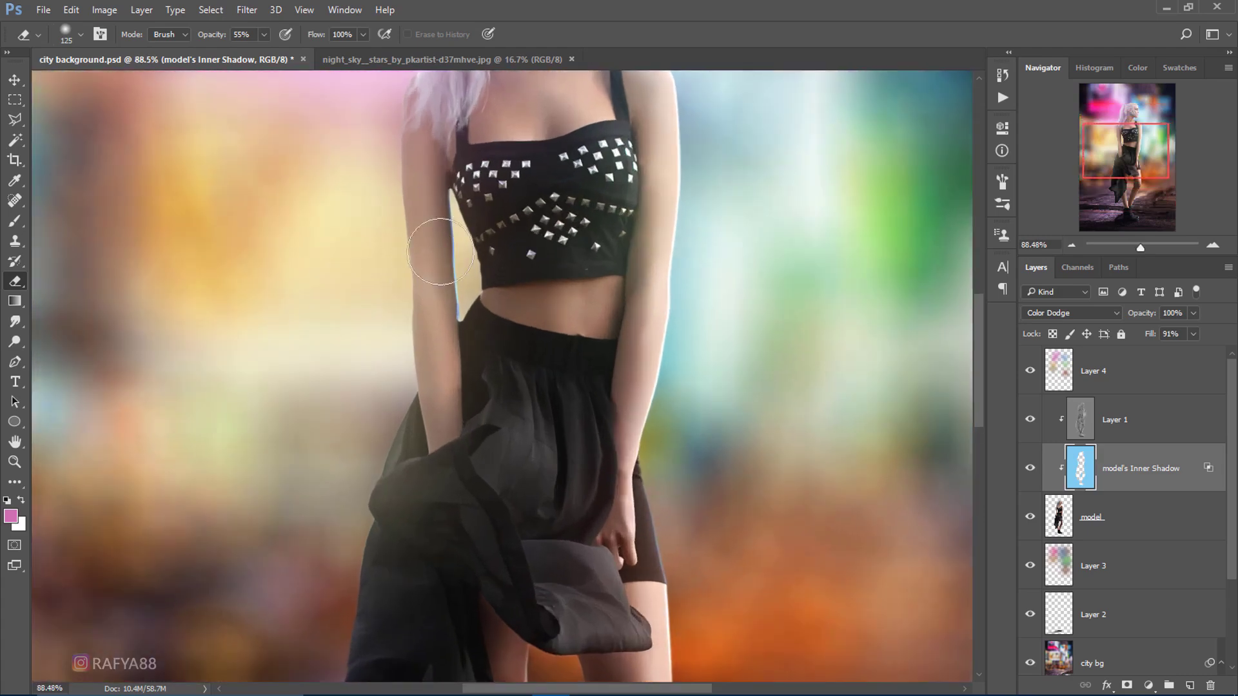
scroll(561, 326, down, 1)
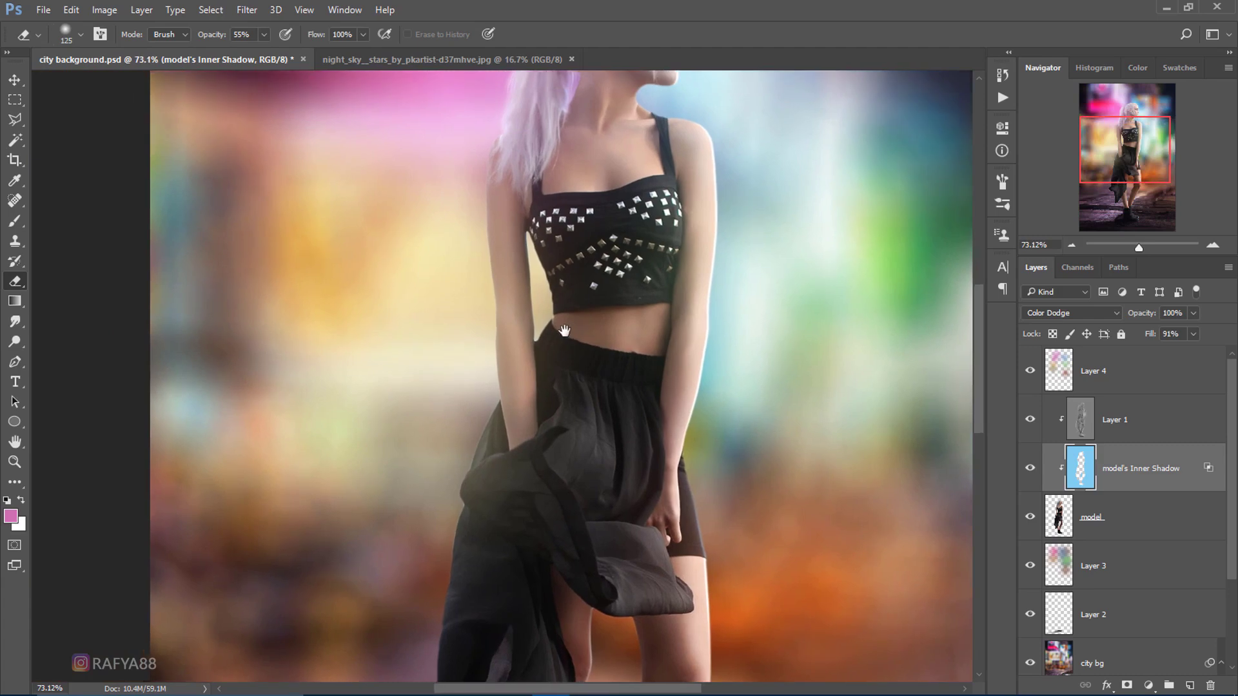
click(1159, 522)
- Enable Inner Shadow on the model layer with the angle set to -178
double_click(1159, 522)
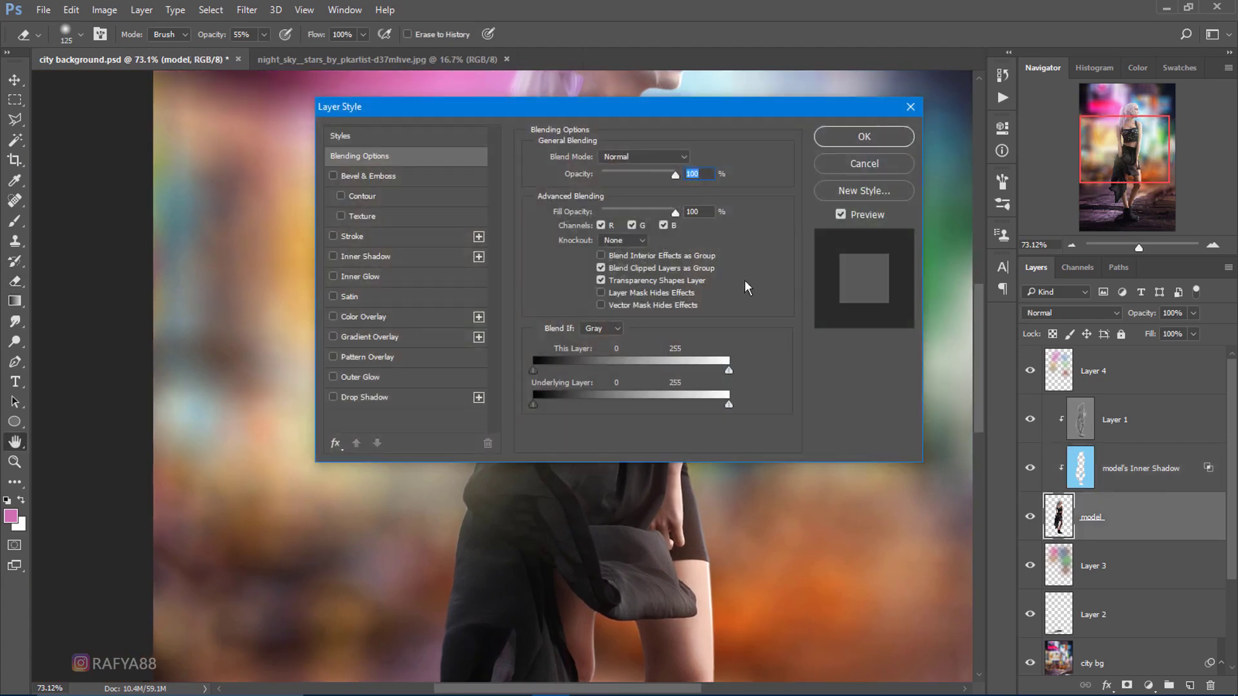
drag(647, 104, 1005, 162)
click(759, 313)
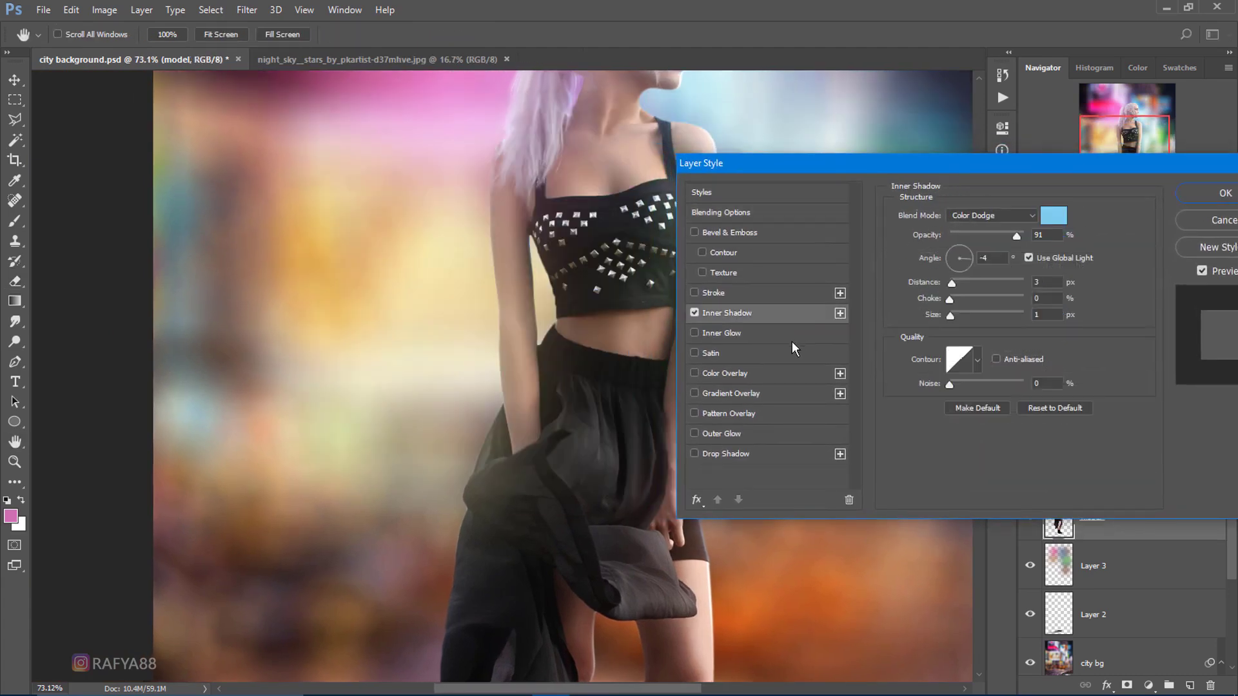
click(941, 265)
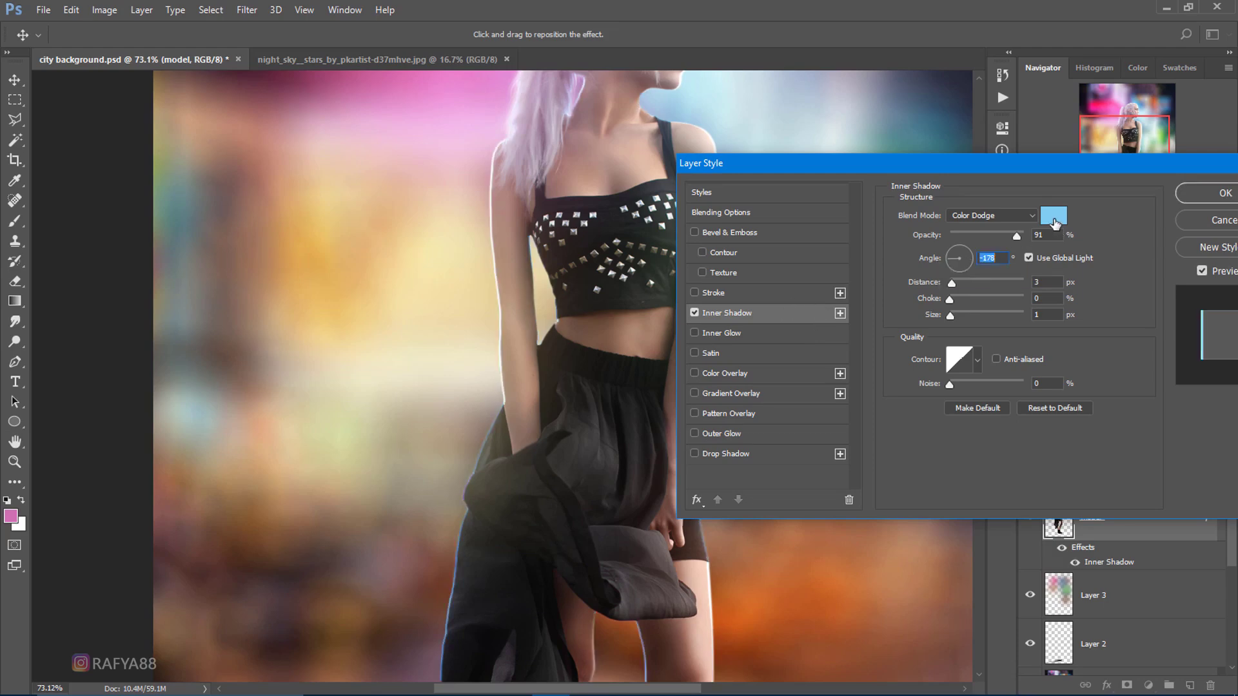
- Use a light orange sampled from the background as shadow colour, size 8 px
click(1053, 217)
click(326, 290)
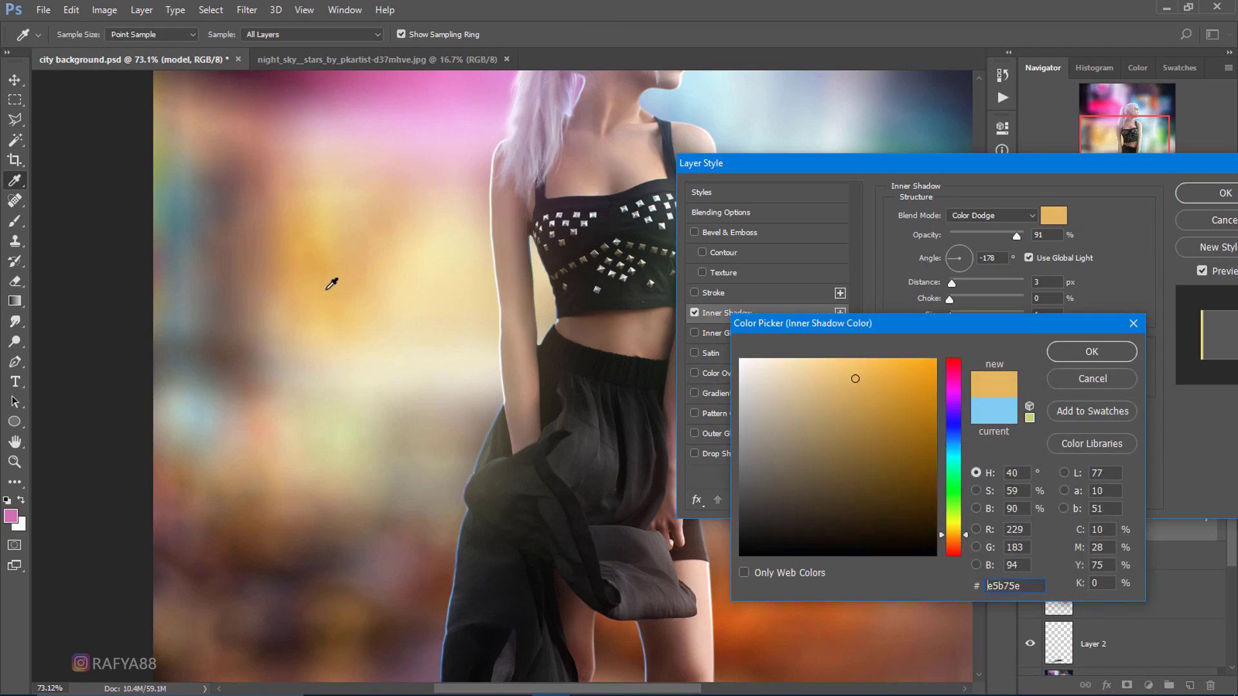
click(839, 371)
click(1076, 357)
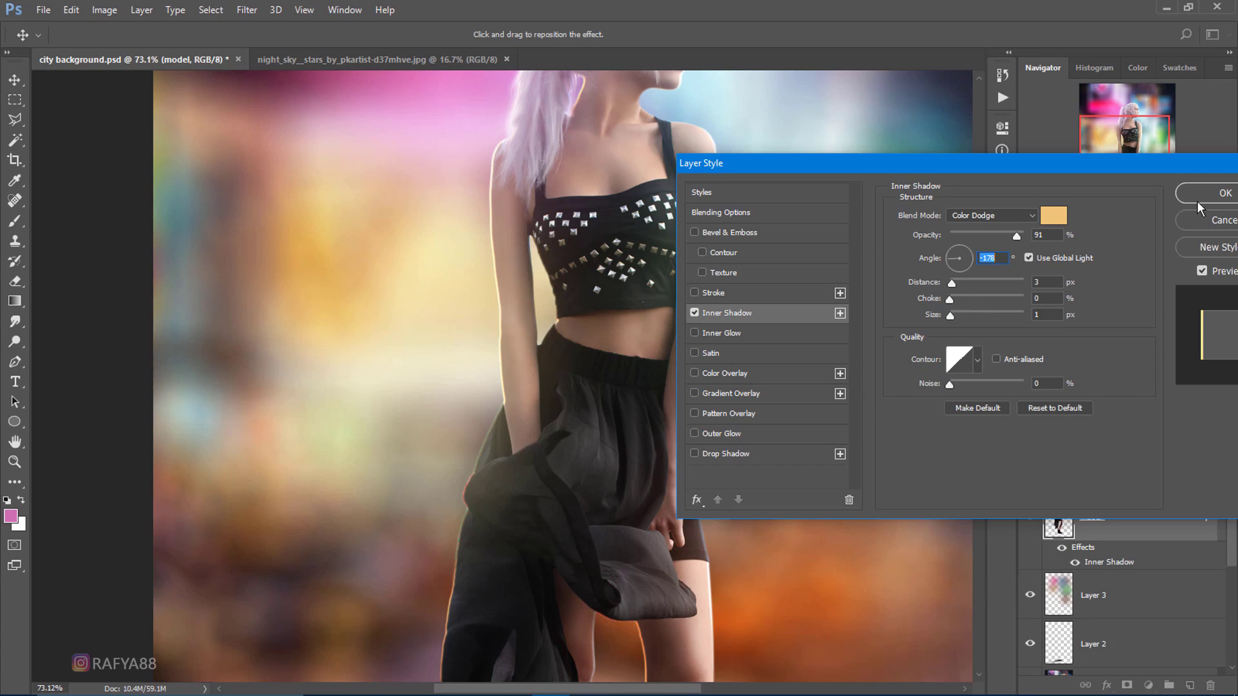
drag(952, 317, 955, 316)
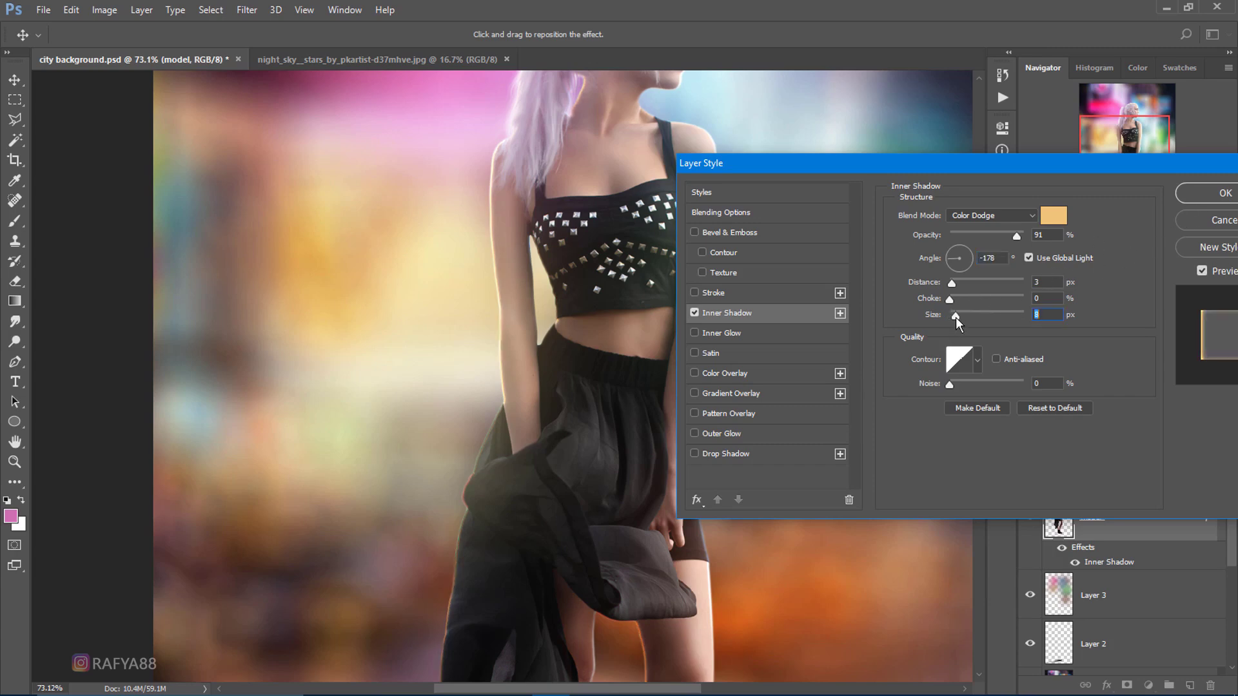
click(1205, 201)
- Split the model's inner shadow effects into separate layers and select the orange one
scroll(742, 236, down, 3)
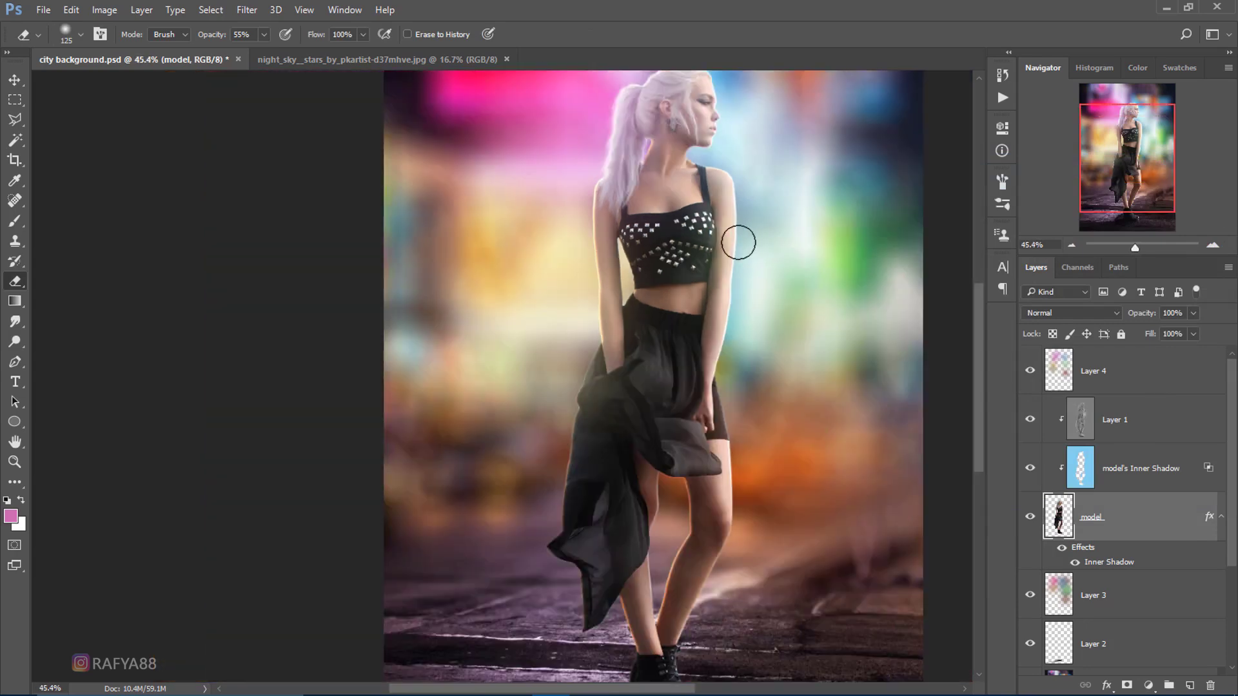
mouse_move(717, 270)
mouse_down()
mouse_move(672, 330)
mouse_move(680, 252)
mouse_up()
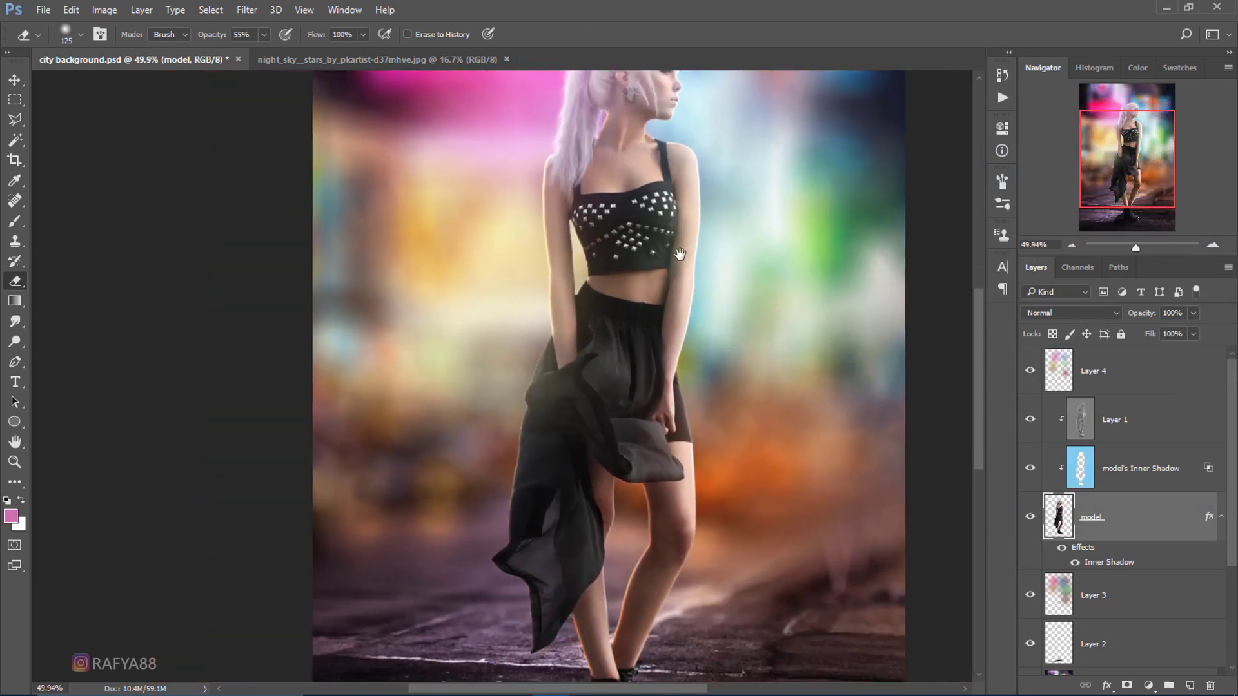
right_click(1222, 521)
click(1110, 468)
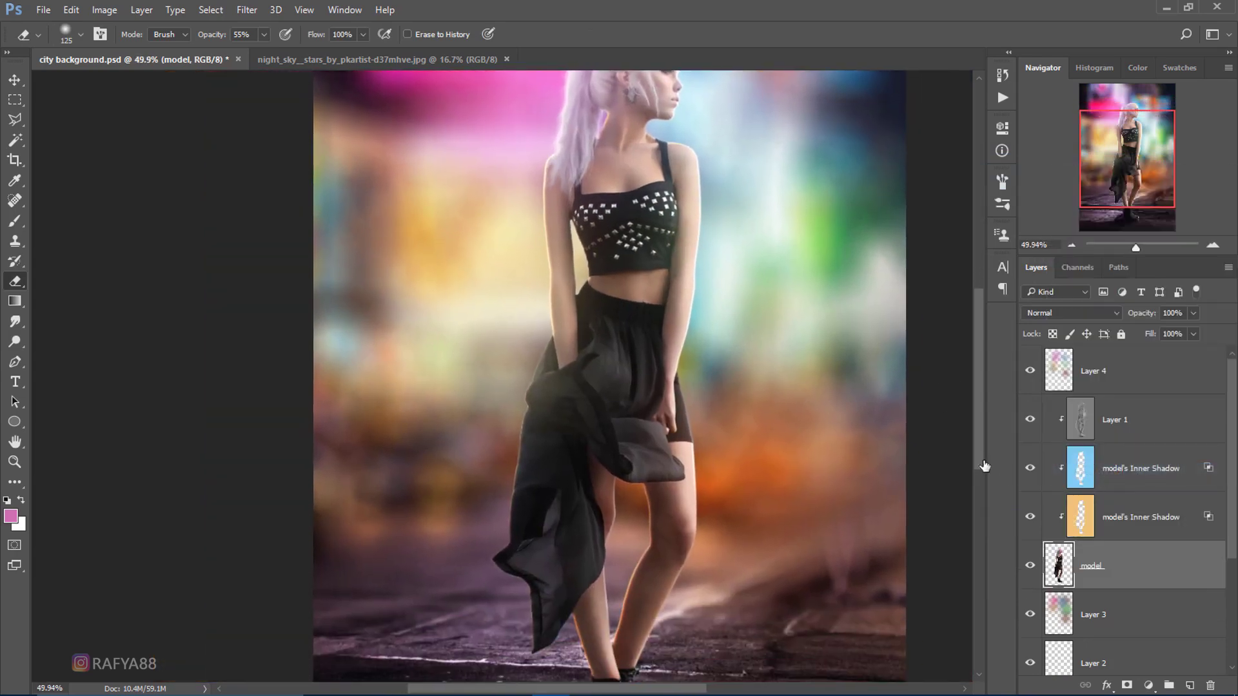
click(1138, 520)
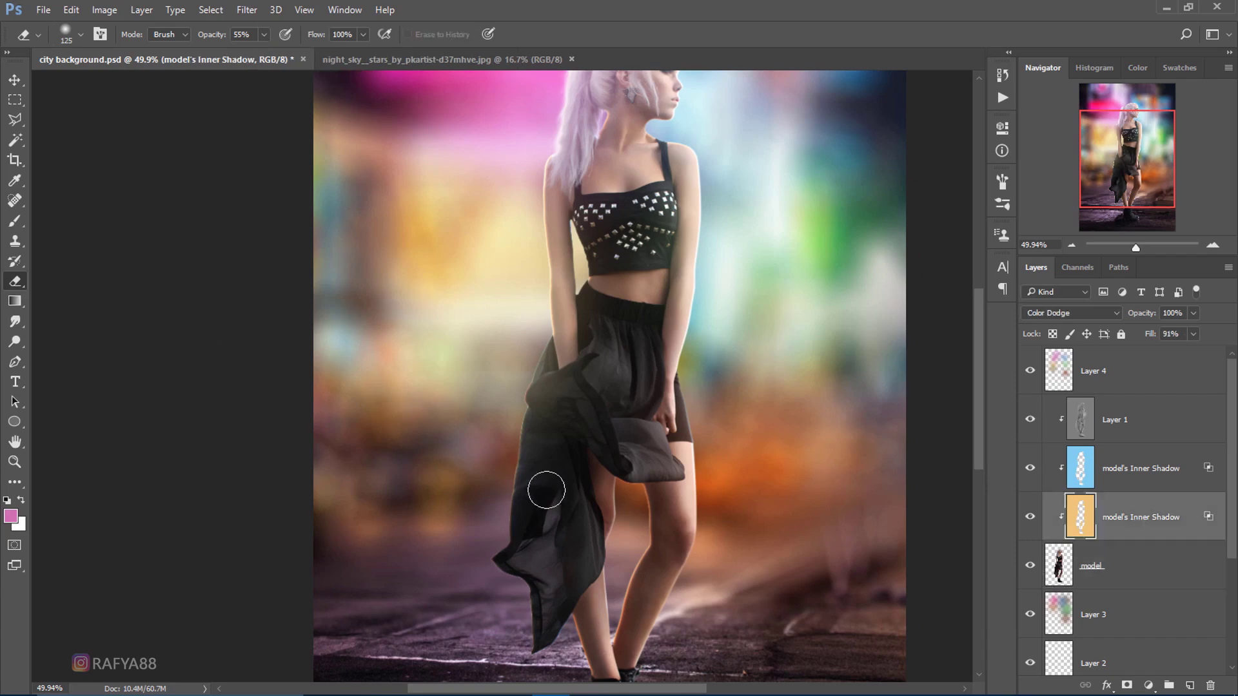
- Erase the orange glow from the ankles, knees and right leg
scroll(546, 490, up, 1)
scroll(552, 438, down, 3)
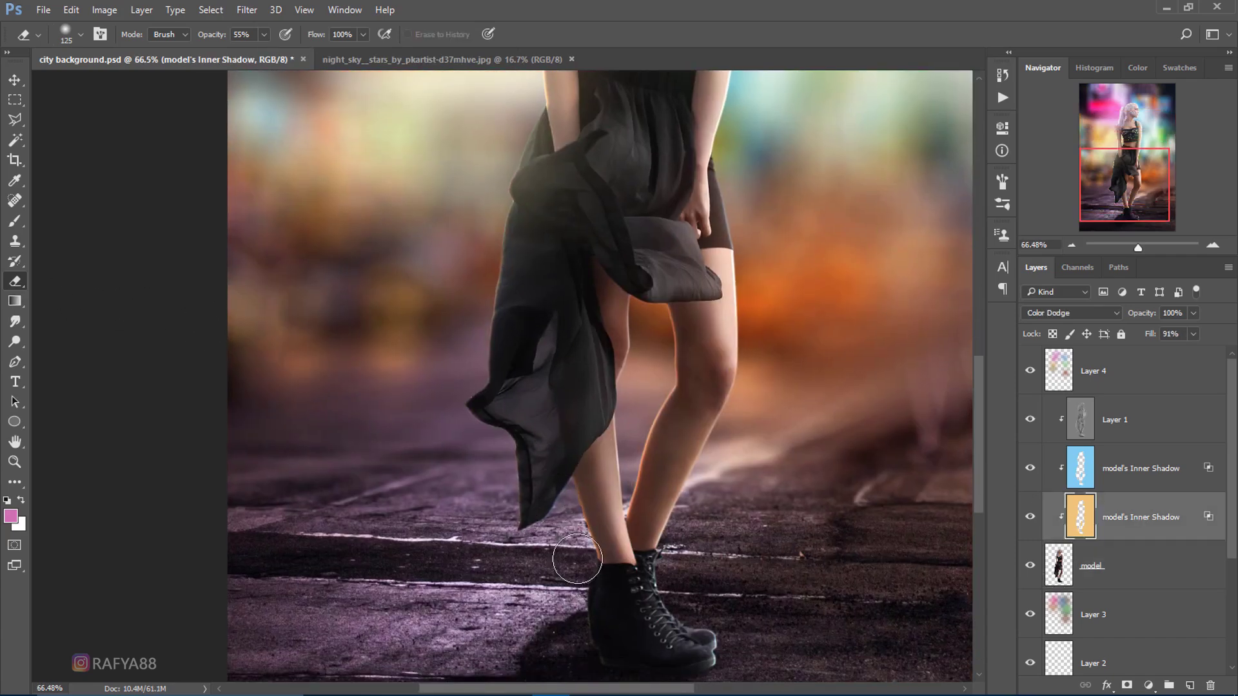
mouse_move(577, 558)
mouse_down()
mouse_move(631, 548)
mouse_move(680, 452)
mouse_up()
drag(684, 359, 665, 285)
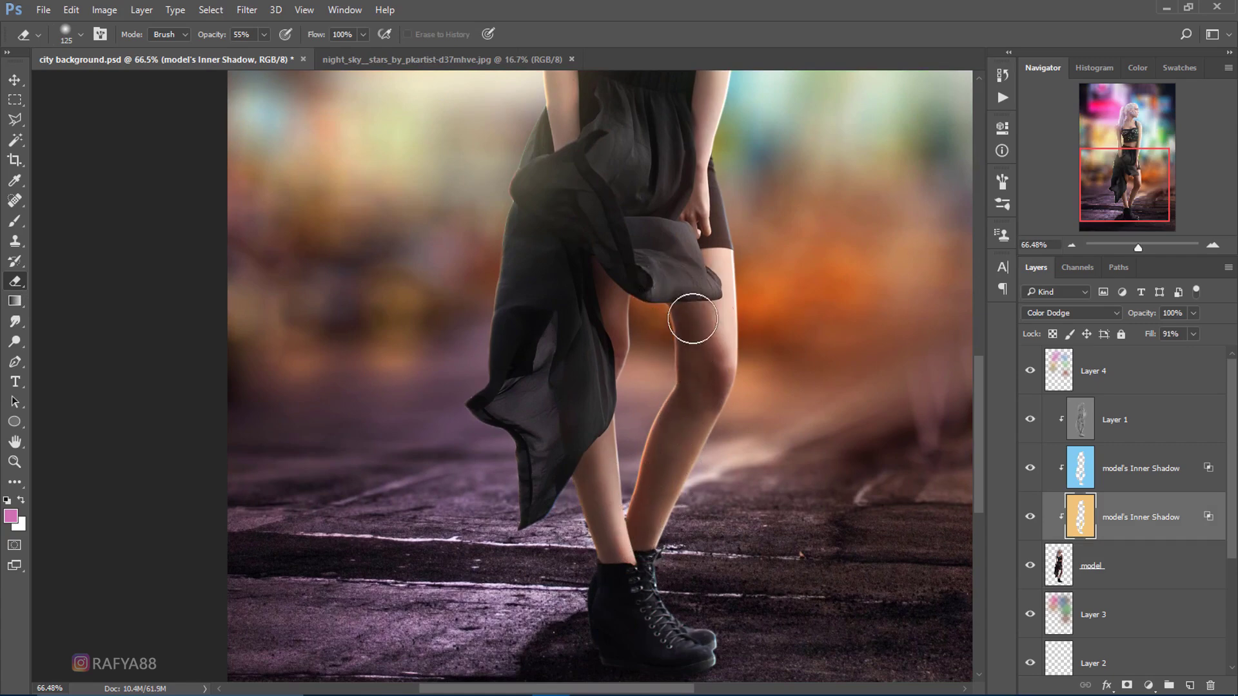
mouse_move(654, 287)
mouse_down()
mouse_move(656, 551)
mouse_move(503, 604)
mouse_move(437, 464)
mouse_up()
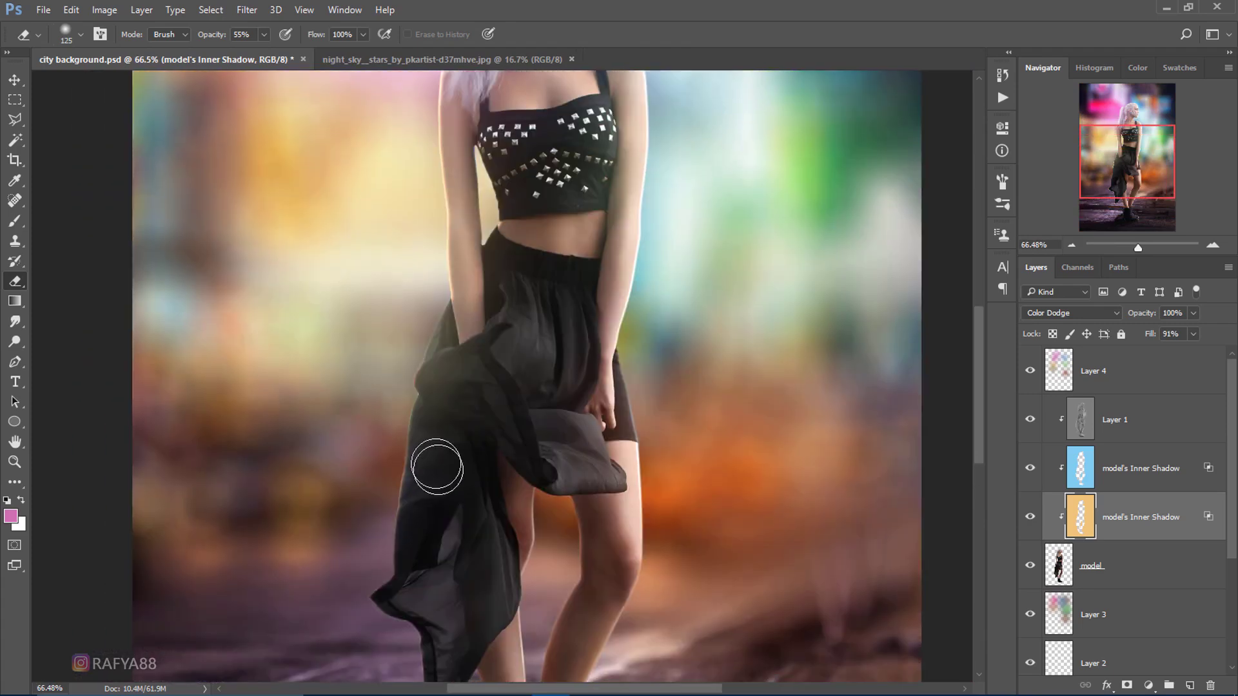
scroll(478, 480, up, 1)
scroll(478, 405, up, 1)
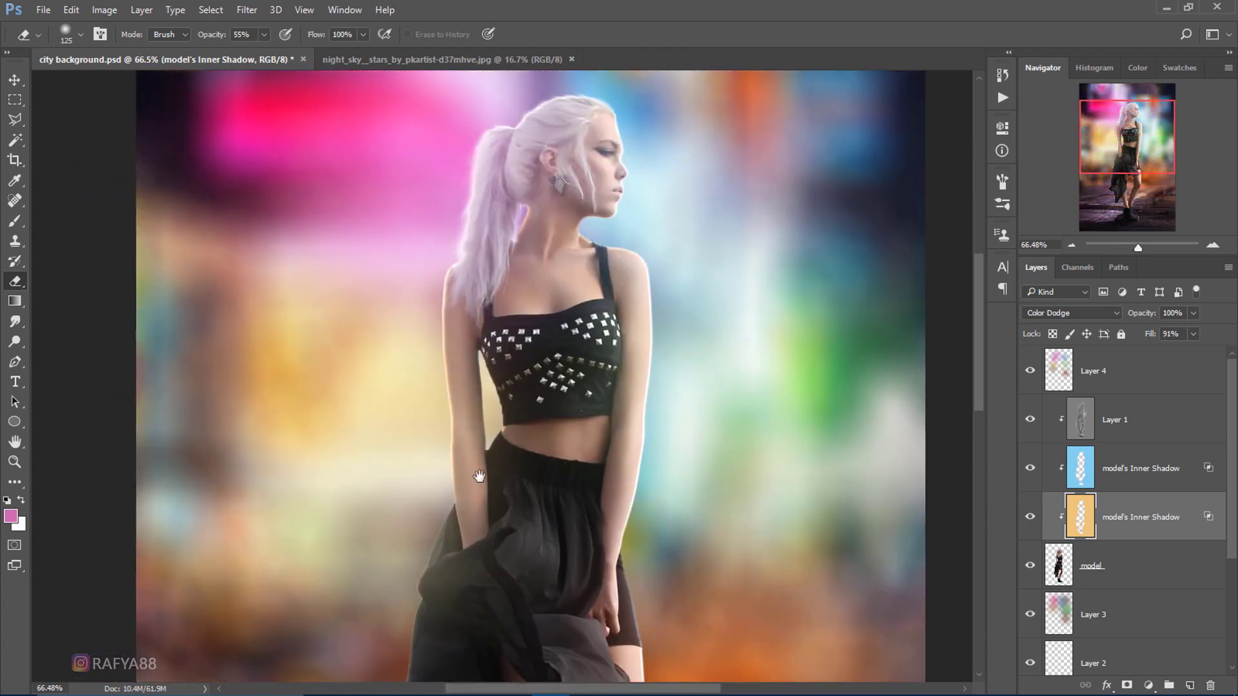
scroll(485, 436, down, 3)
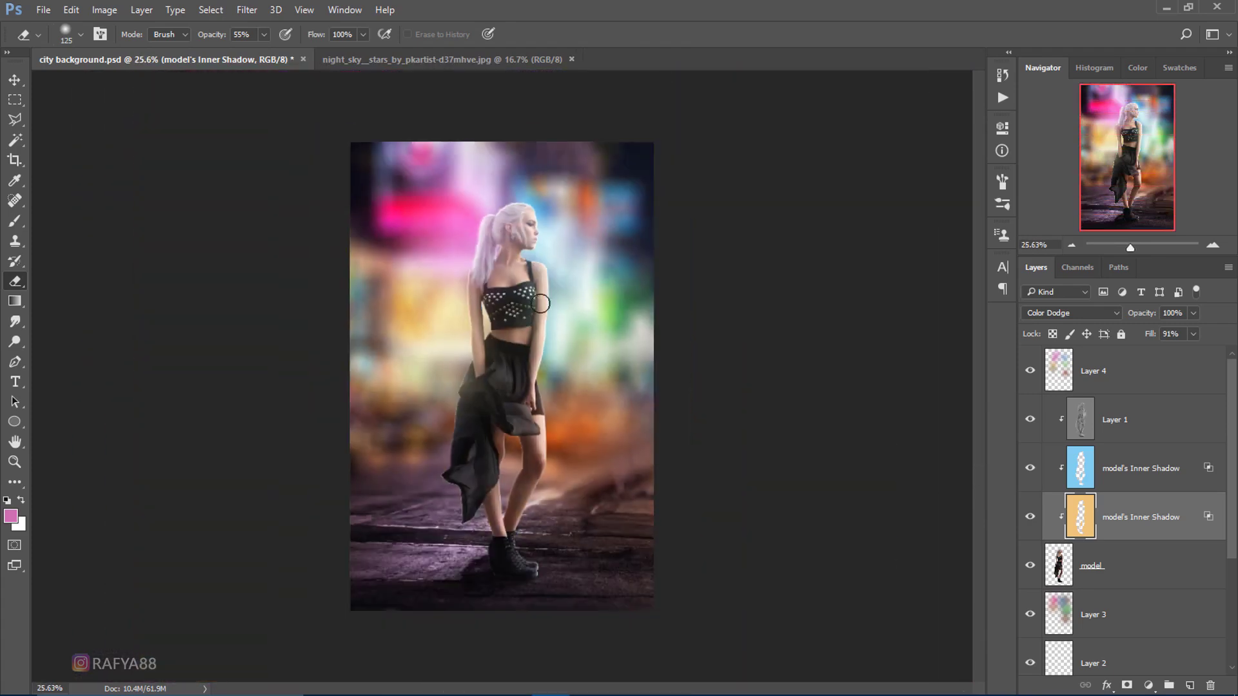
scroll(445, 277, up, 2)
scroll(471, 294, down, 1)
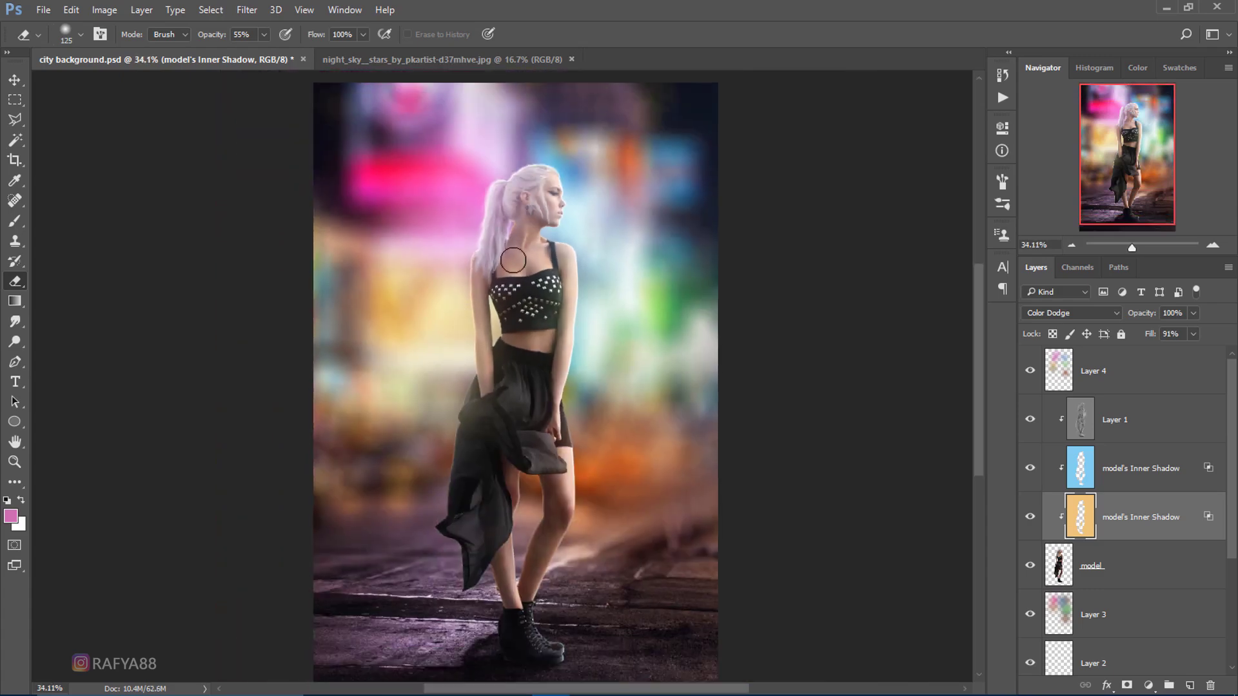
scroll(511, 256, up, 3)
scroll(514, 238, up, 2)
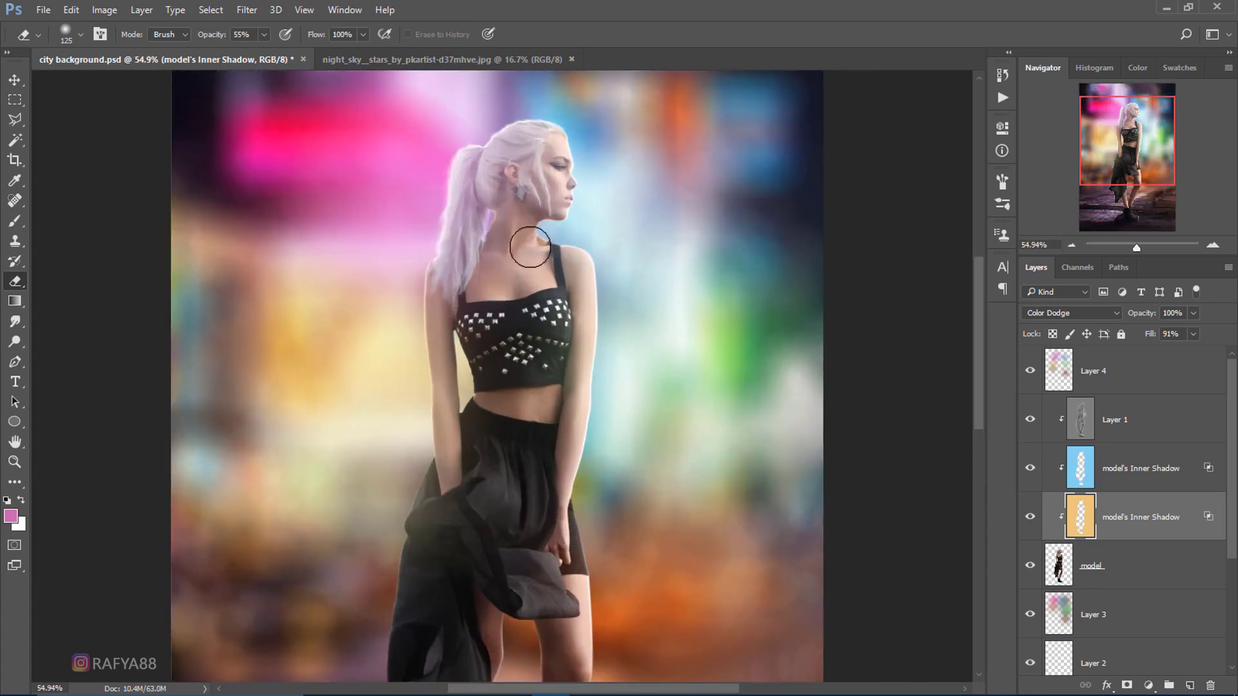
scroll(518, 223, down, 2)
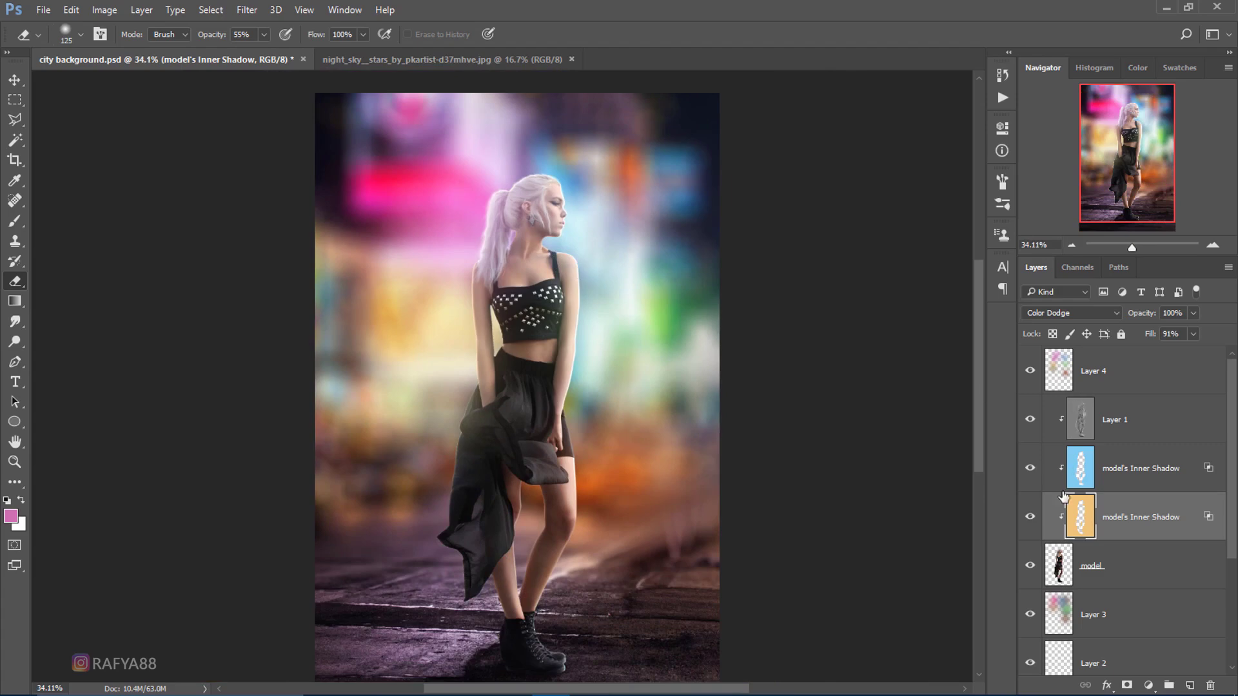
- Toggle the orange glow layer to compare, then select Layer 4 and Layer 3
click(1029, 517)
click(1030, 517)
scroll(502, 617, up, 1)
scroll(568, 461, down, 2)
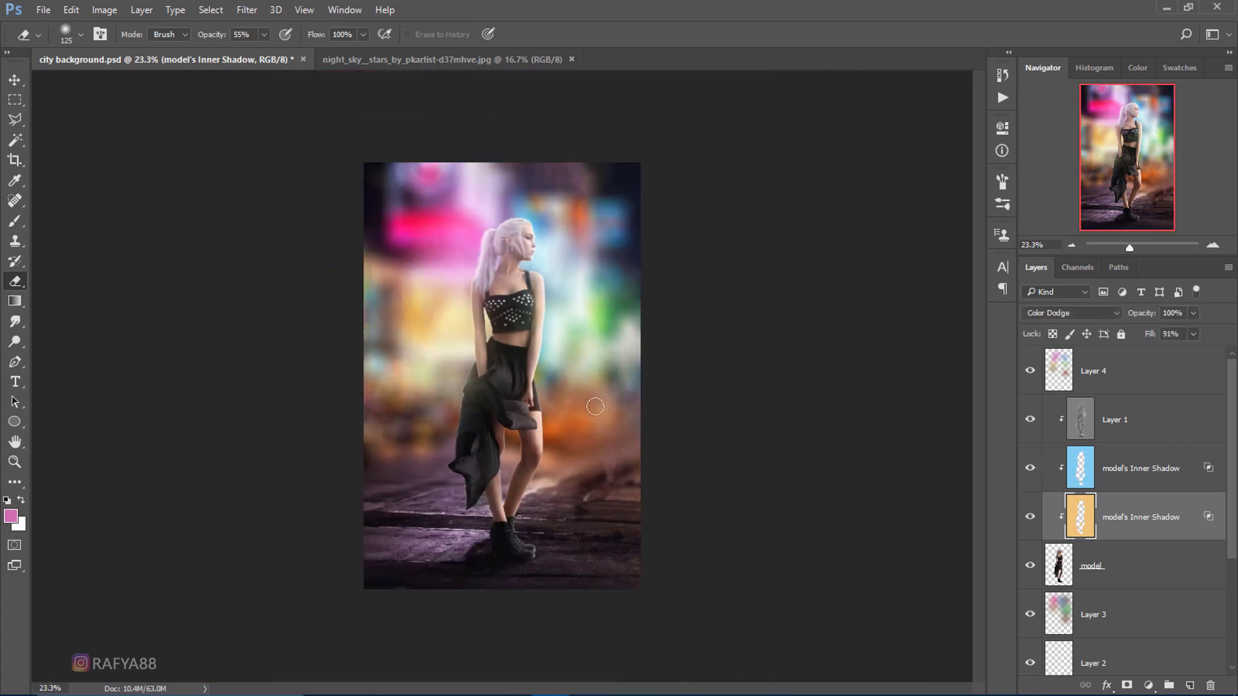
scroll(575, 368, up, 1)
scroll(564, 361, up, 1)
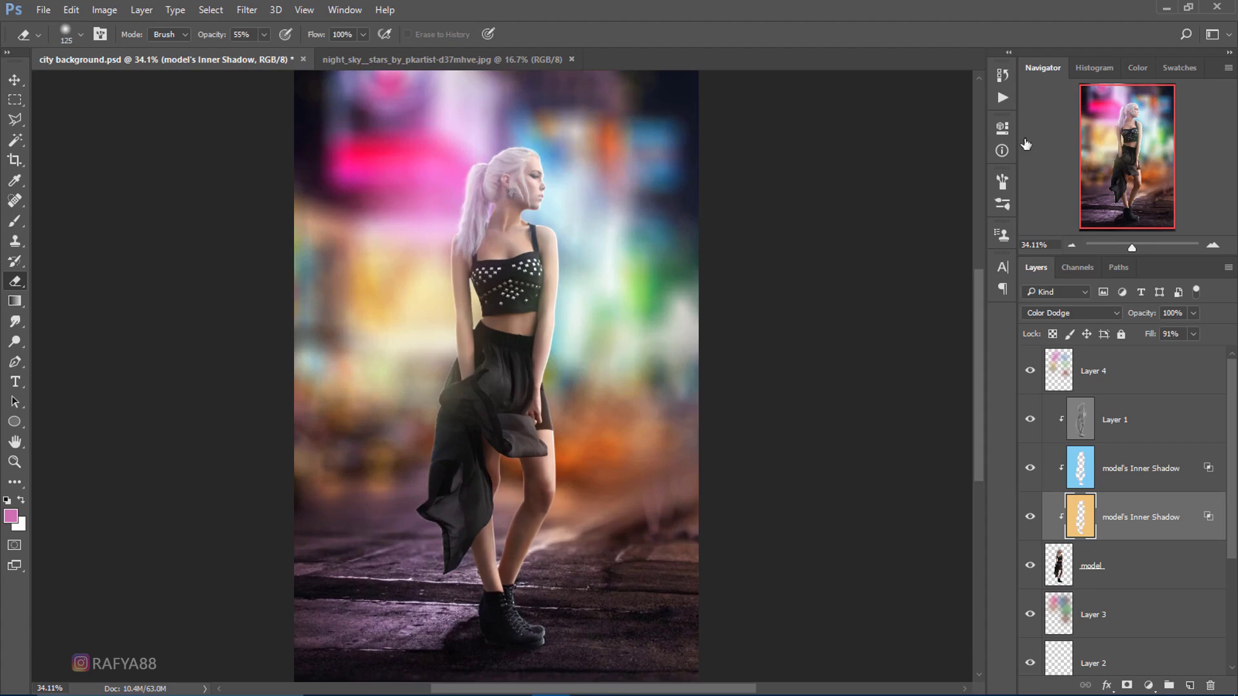
click(1139, 383)
scroll(578, 277, down, 1)
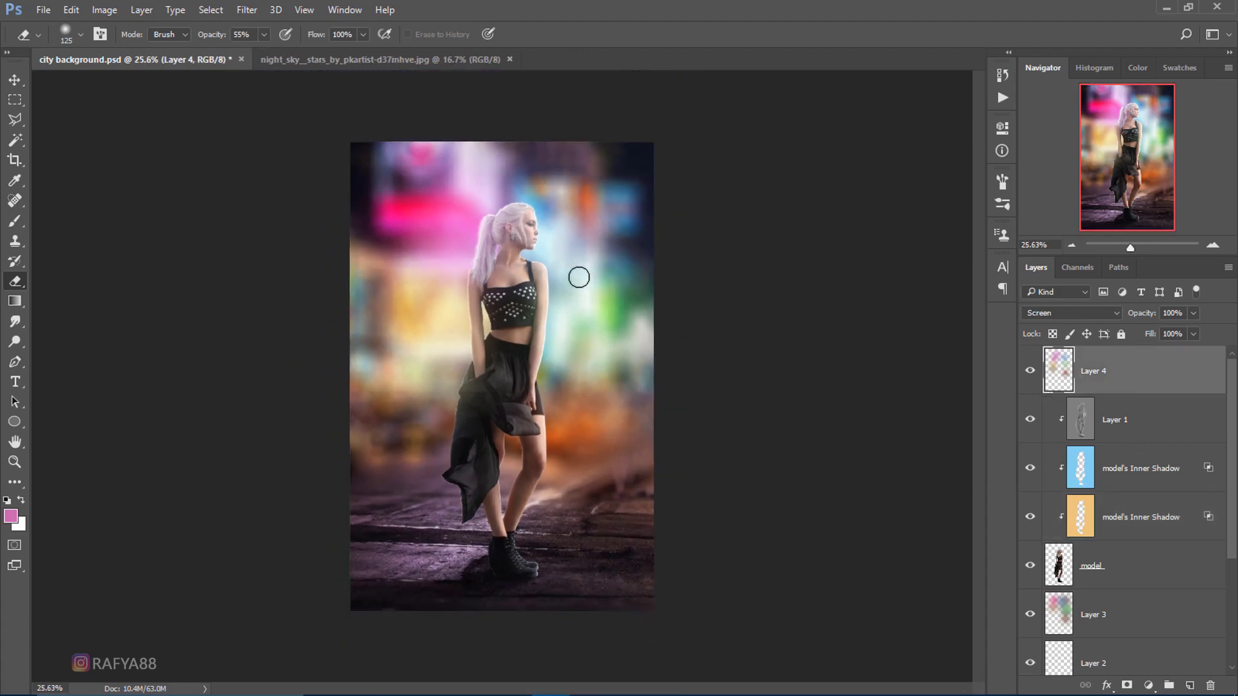
scroll(1195, 442, down, 3)
scroll(1096, 510, up, 2)
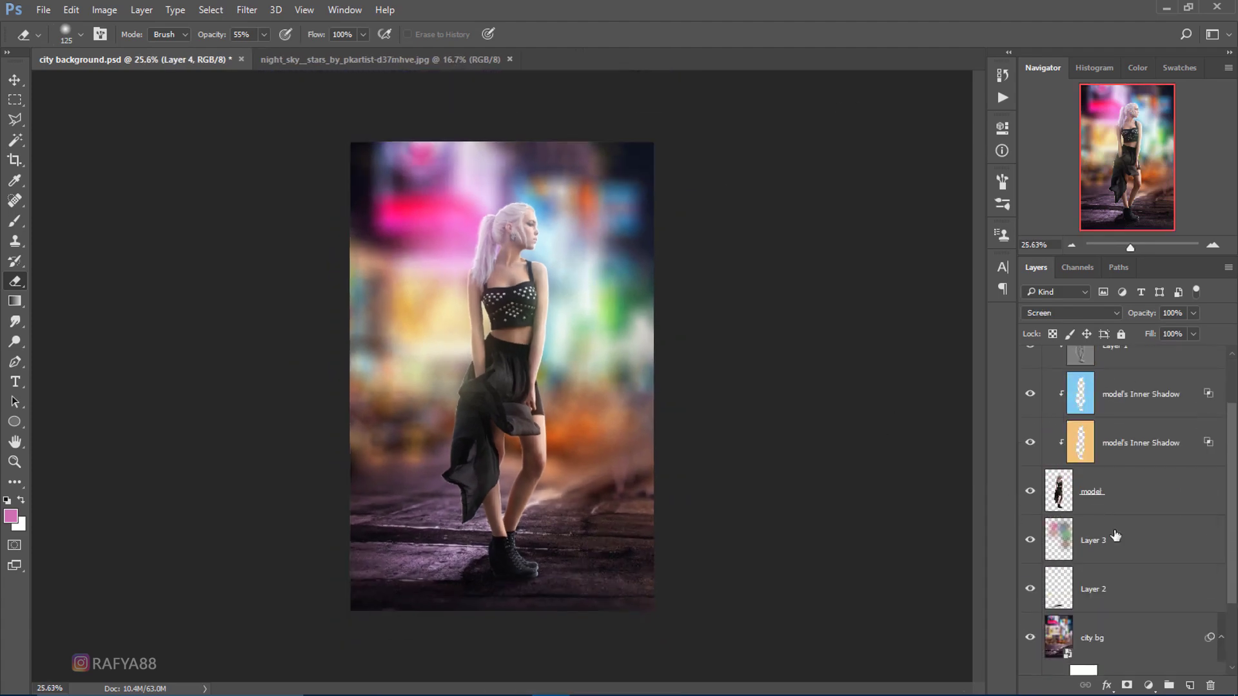
click(1115, 539)
- Select a rectangle of the night-sky star field and move it into the city composition
key(v)
click(348, 60)
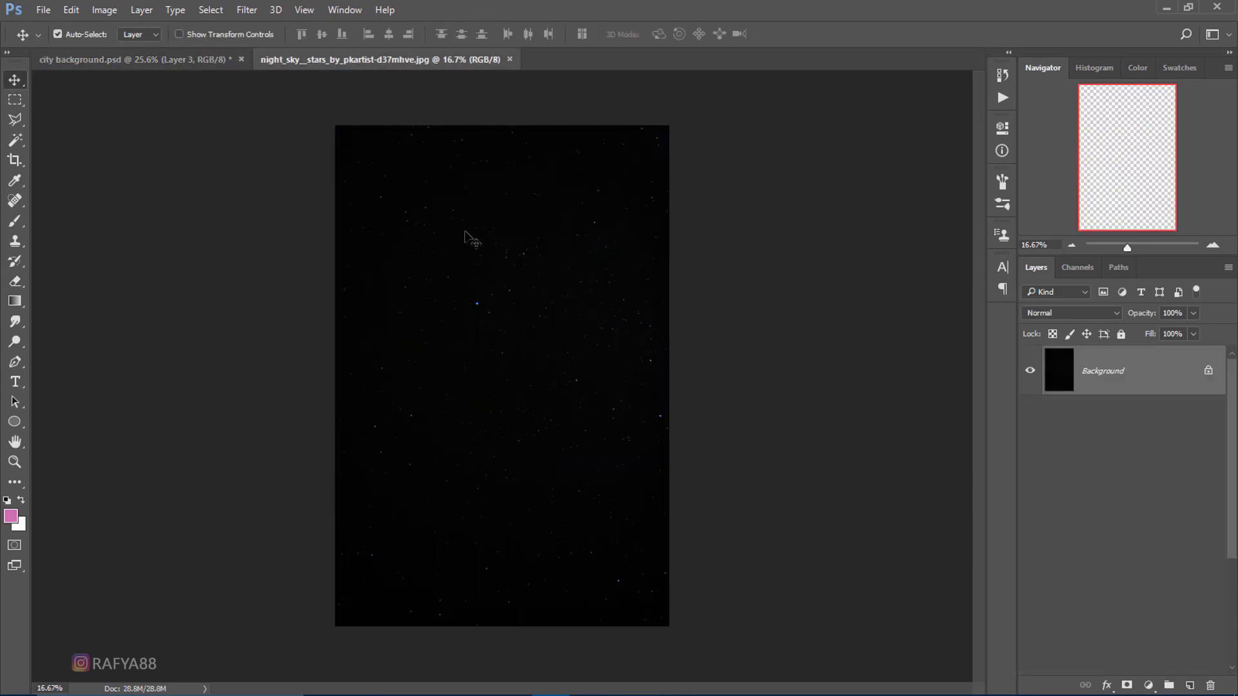
click(15, 100)
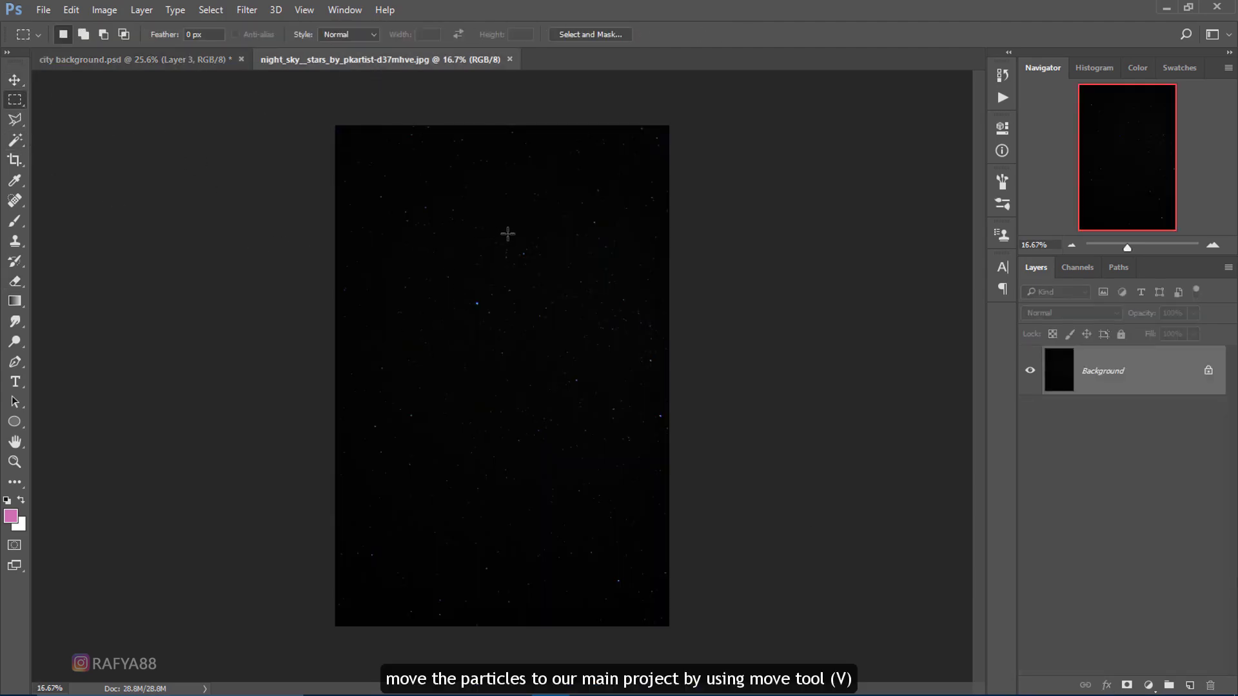
drag(509, 220, 655, 410)
key(v)
drag(529, 227, 570, 397)
- Set the new stars Layer 5 to Screen blend mode
scroll(541, 386, up, 3)
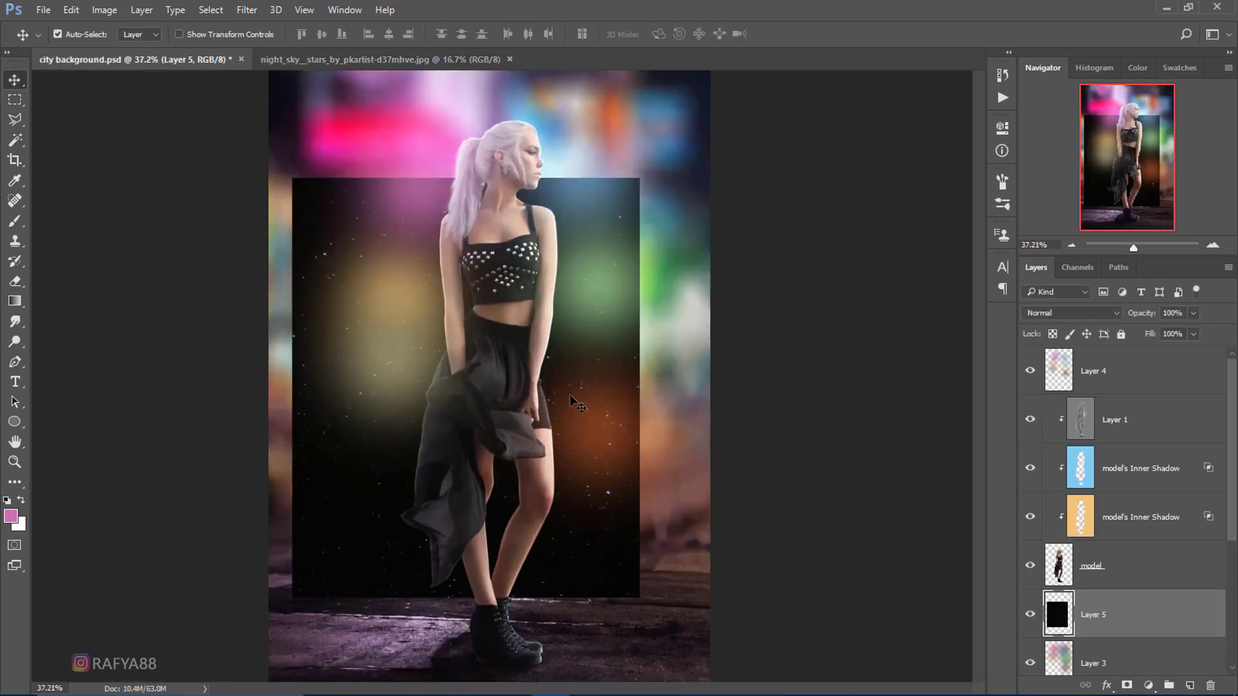
click(1072, 313)
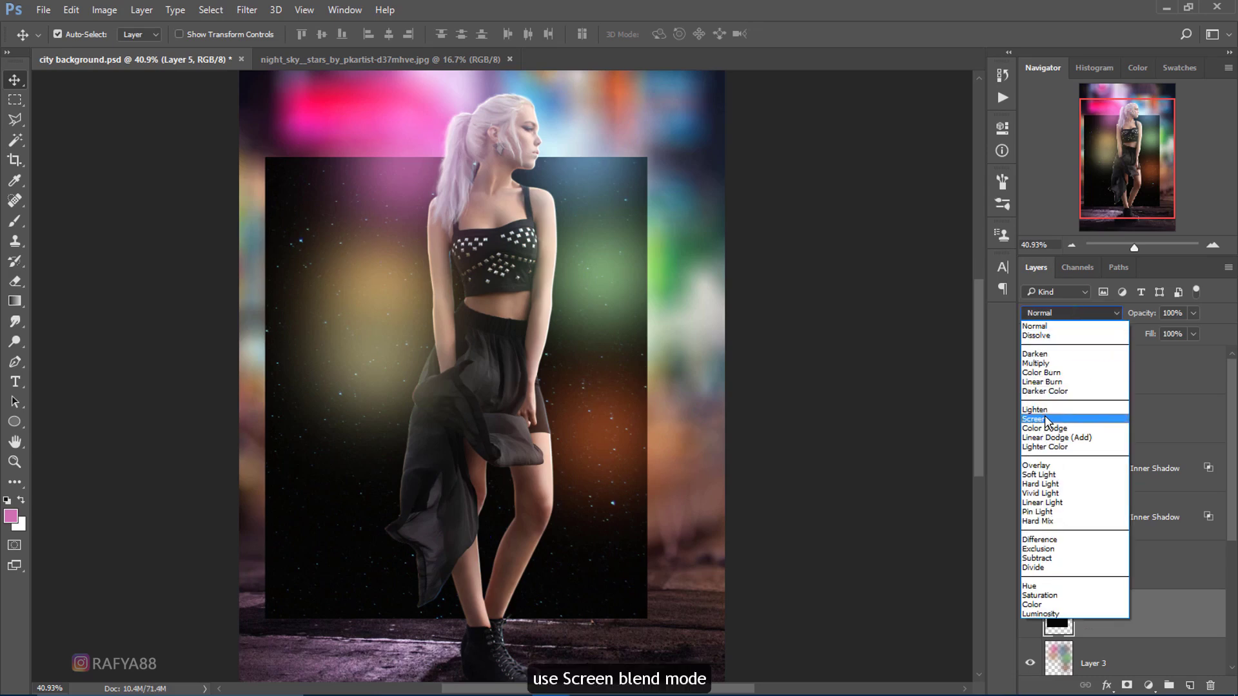
click(1071, 420)
key(ctrl)
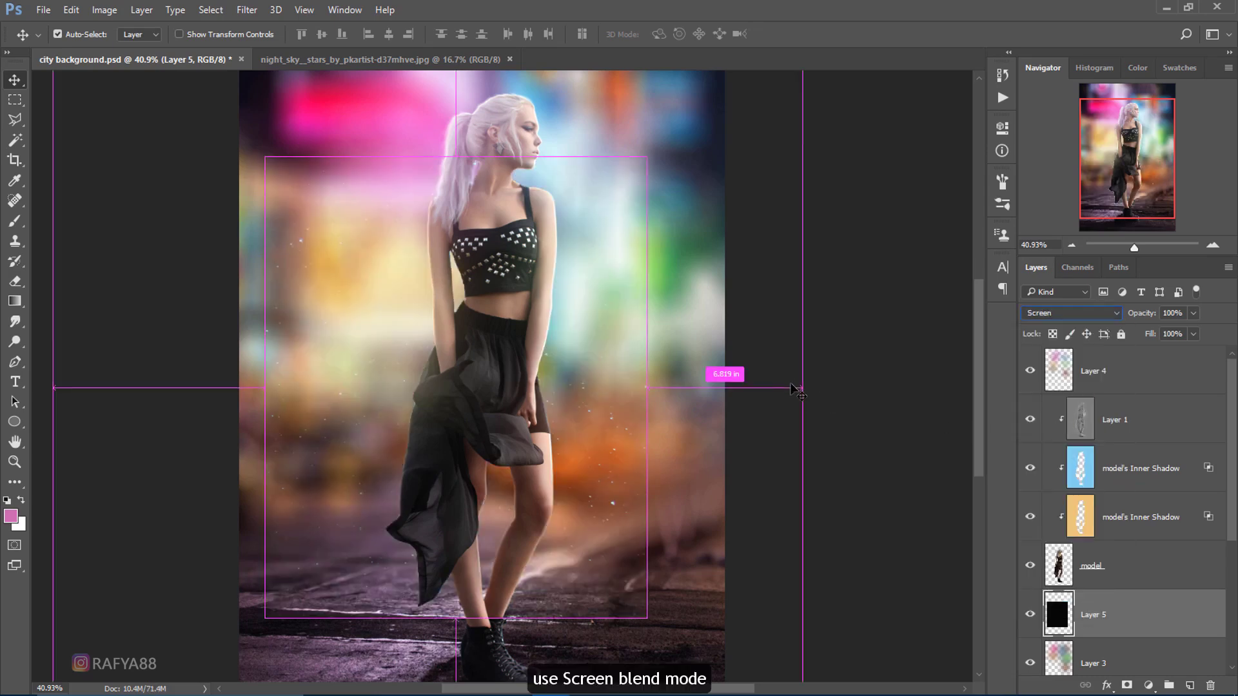
- Darken the star layer with Levels, midtone set to 0.67
key(ctrl+l)
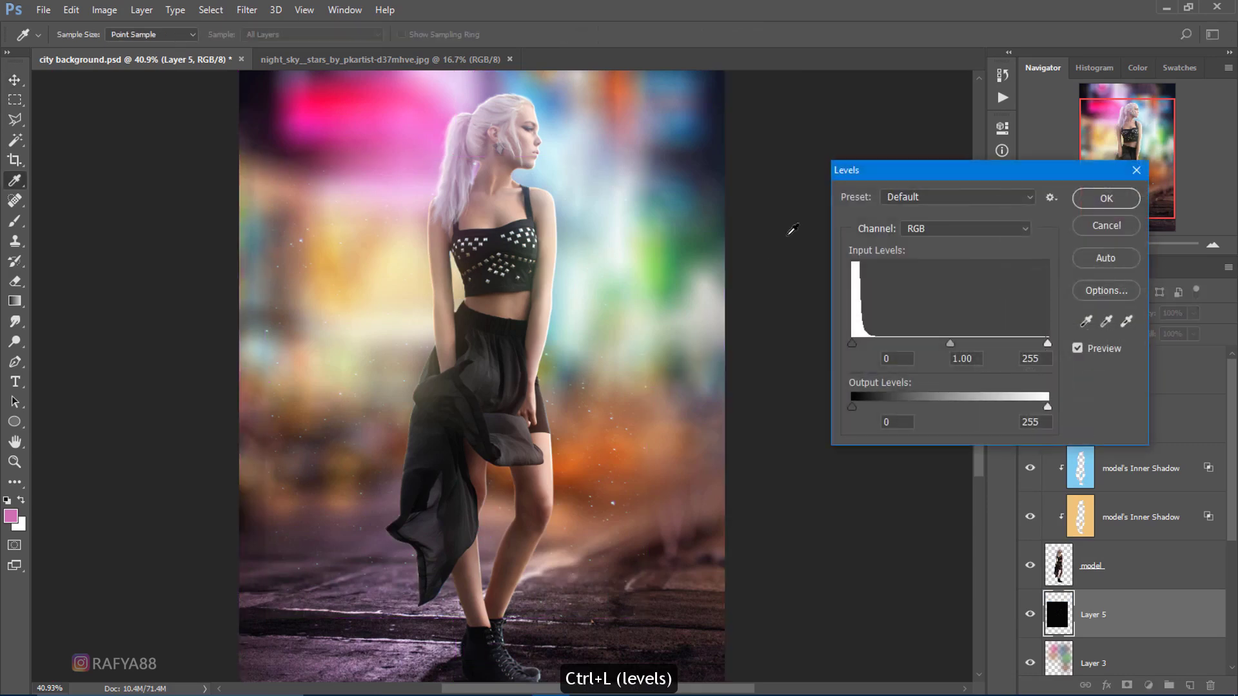
drag(877, 171, 725, 360)
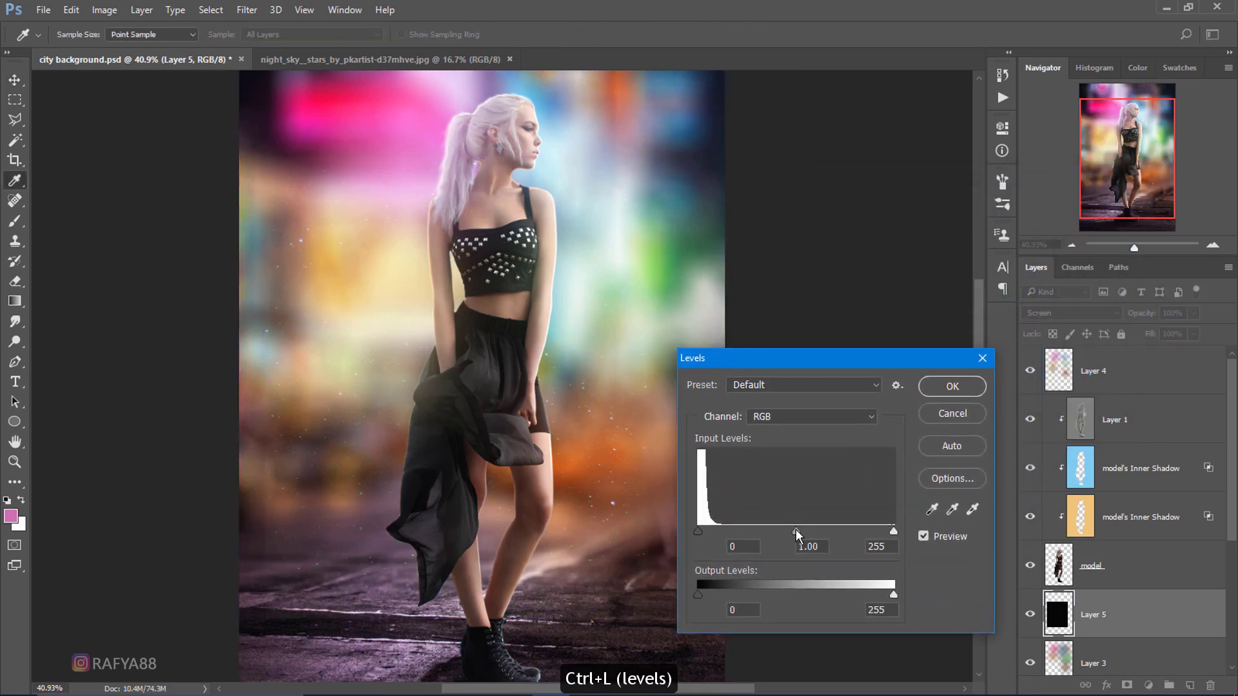
drag(795, 531, 812, 528)
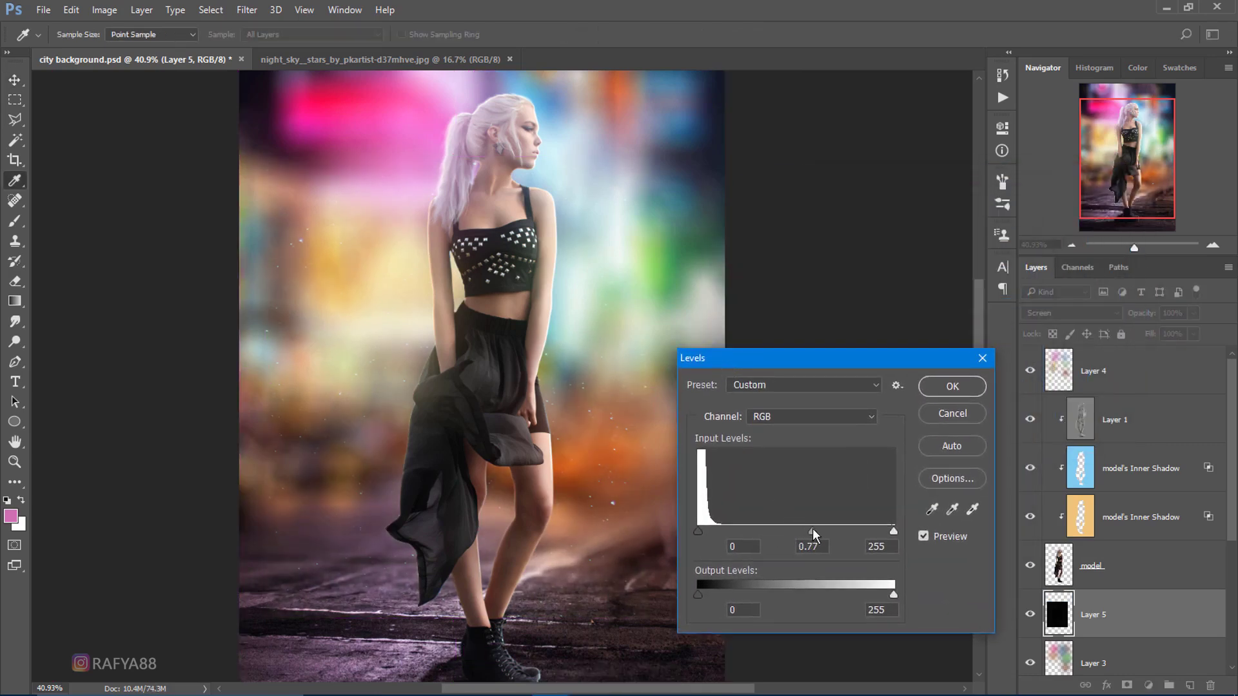
click(972, 391)
key(v)
- Scale the star layer up to cover the whole canvas
key(ctrl+t)
scroll(576, 443, down, 2)
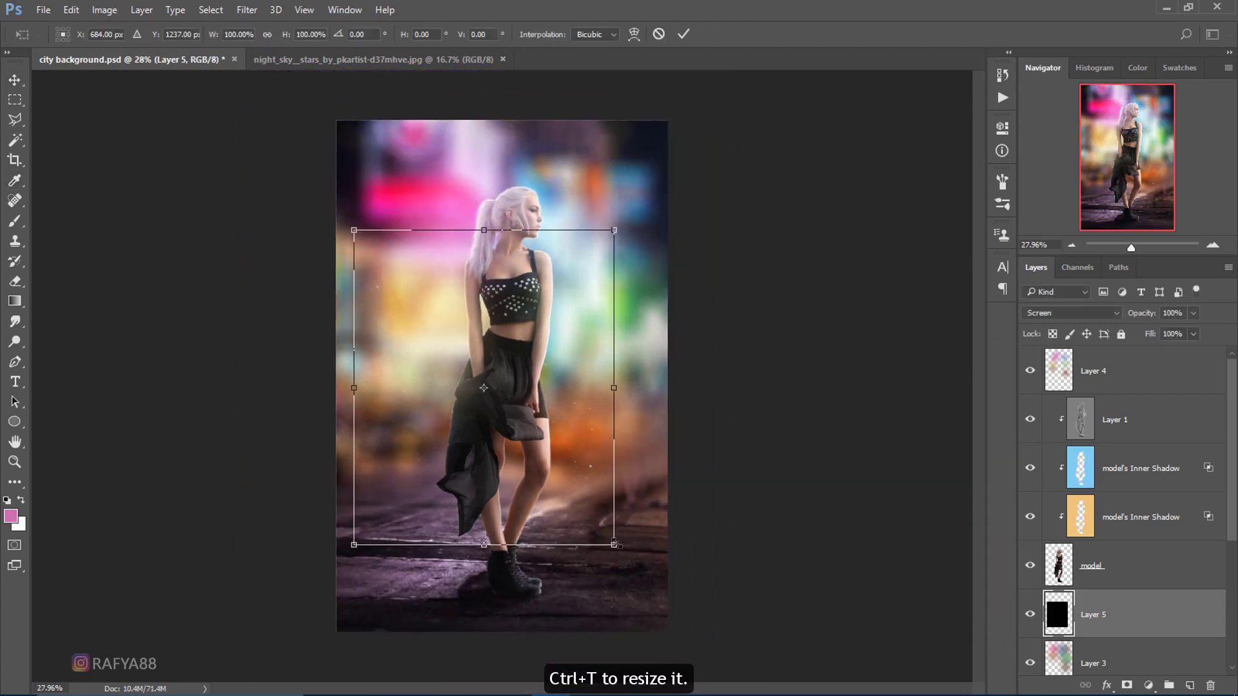
mouse_move(613, 551)
mouse_down()
mouse_move(722, 604)
mouse_move(741, 642)
mouse_up()
drag(685, 601, 694, 573)
key(Return)
scroll(606, 351, up, 1)
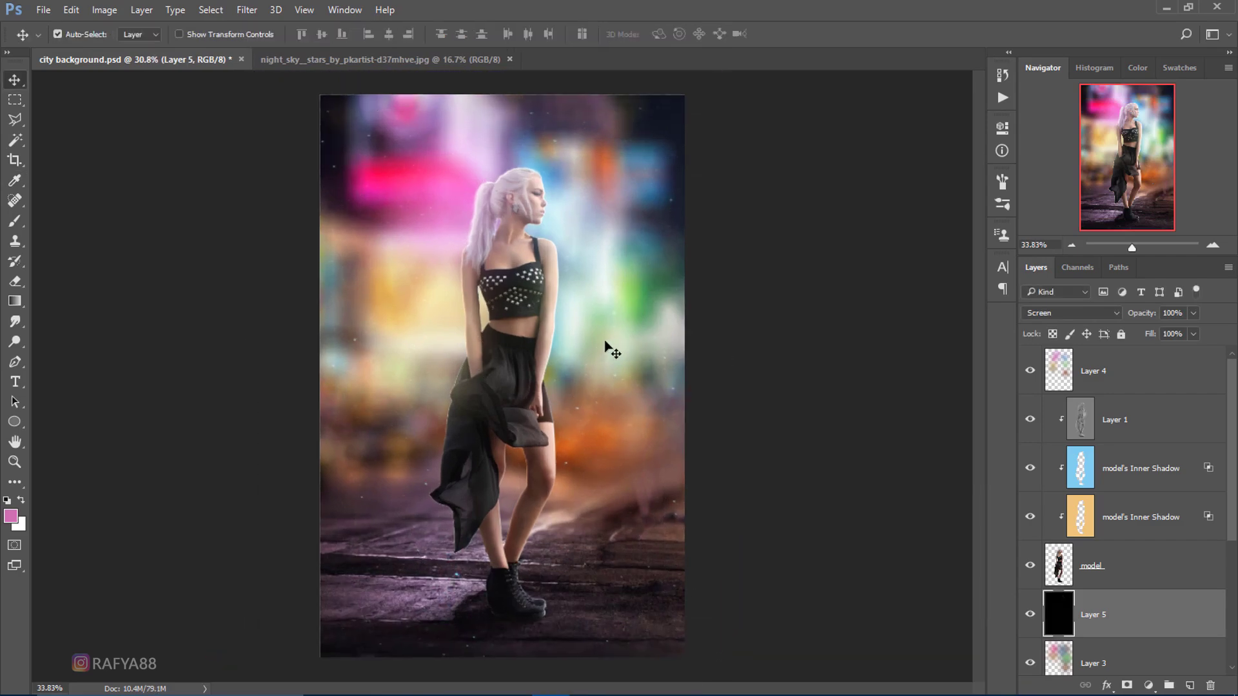
scroll(606, 348, up, 1)
scroll(606, 351, down, 1)
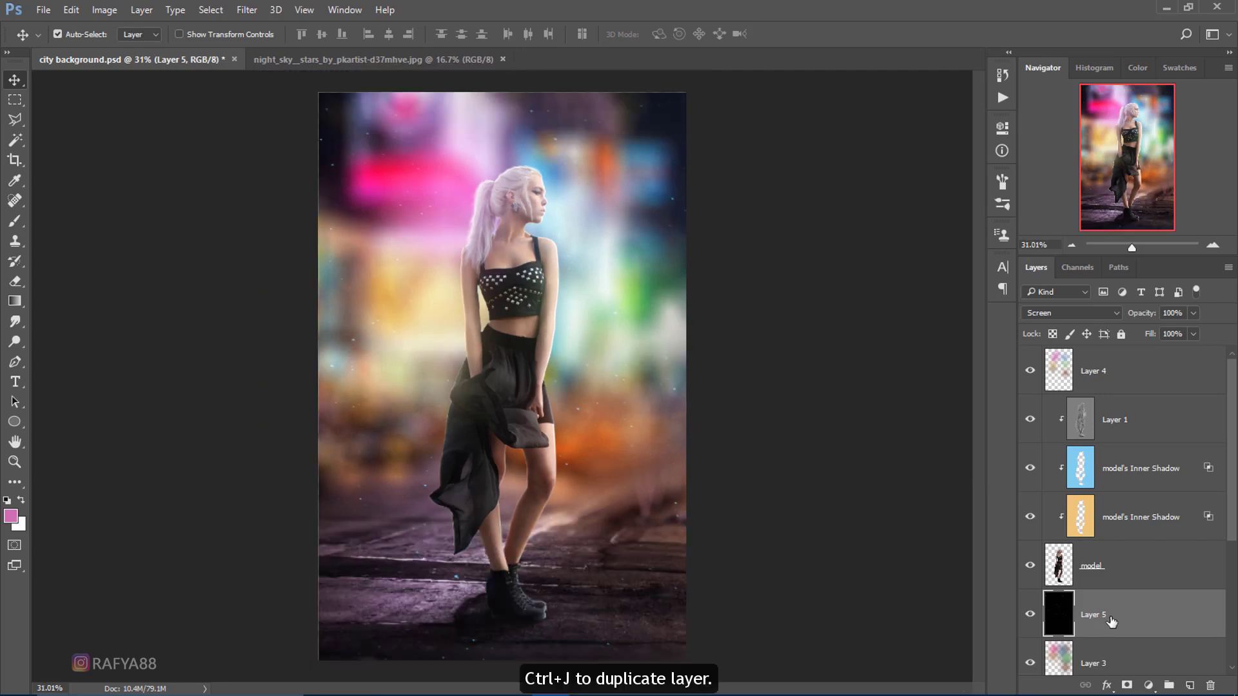
- Duplicate the star layer, flip the copy horizontally and enlarge it to about 161%
key(ctrl+j)
key(ctrl+t)
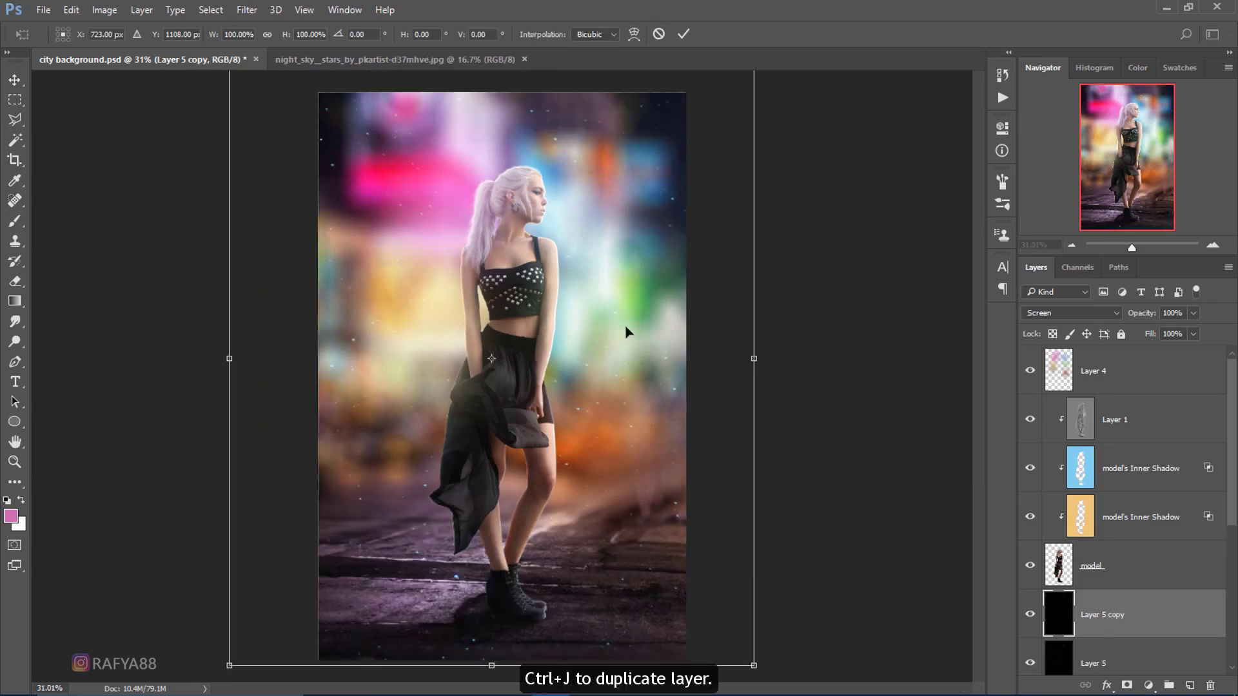
right_click(624, 328)
click(714, 559)
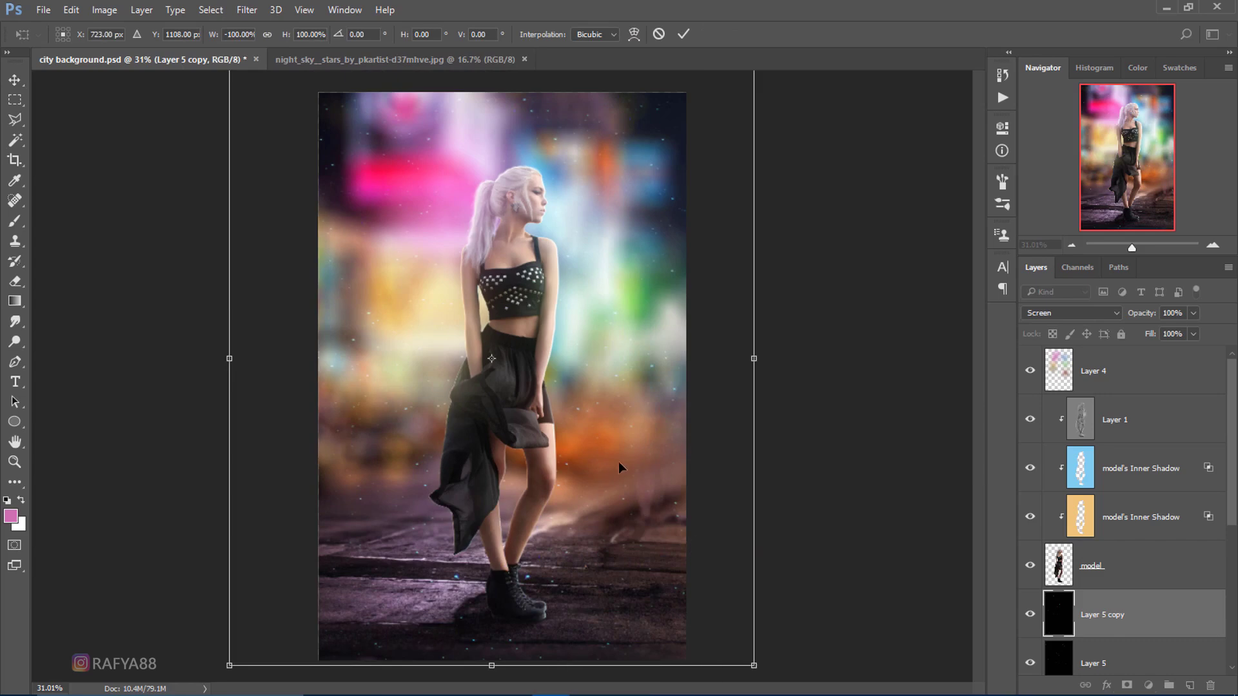
scroll(622, 464, down, 1)
drag(298, 589, 180, 644)
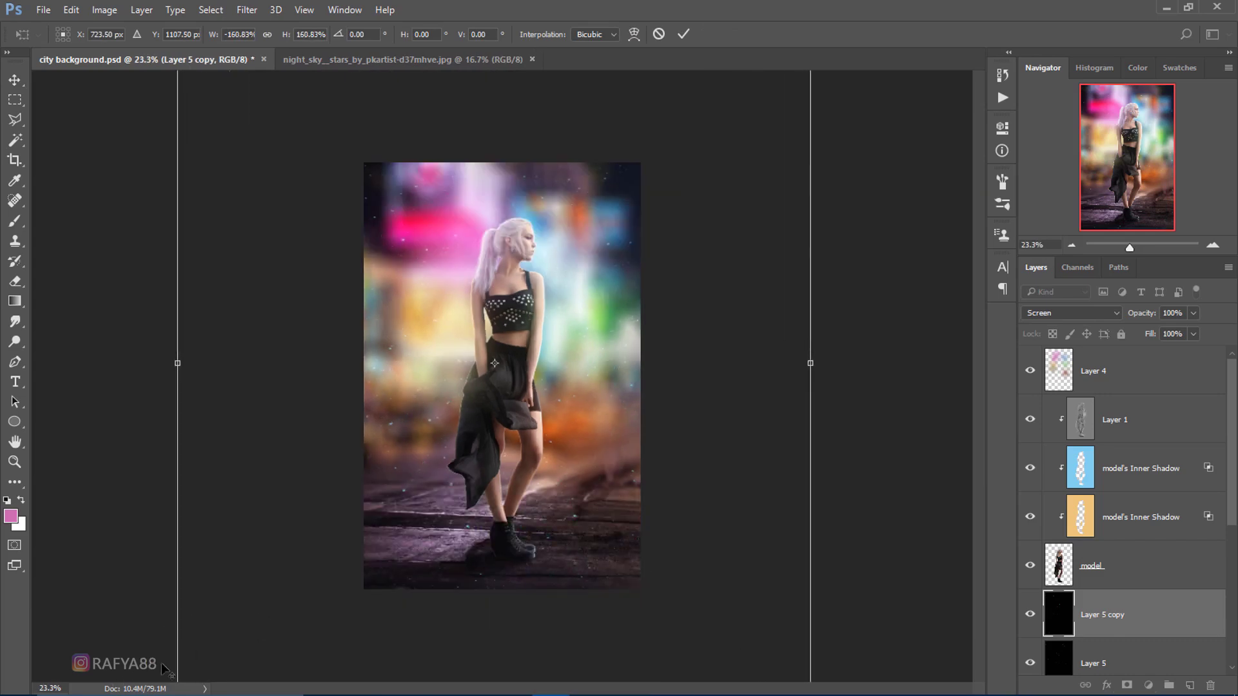
drag(585, 515, 576, 506)
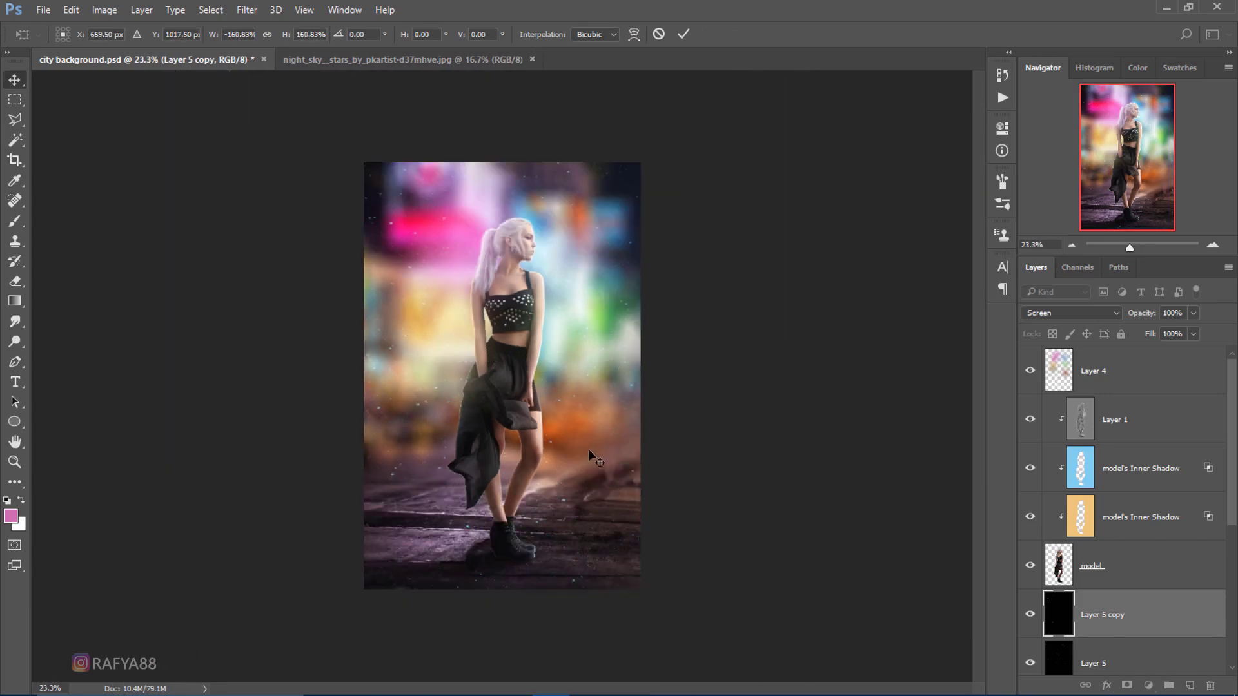
key(Return)
- Lower the star copy's opacity to 43% and reduce Layer 5's opacity too
mouse_move(1144, 315)
mouse_down()
mouse_move(1097, 318)
mouse_move(1127, 318)
mouse_up()
click(1132, 658)
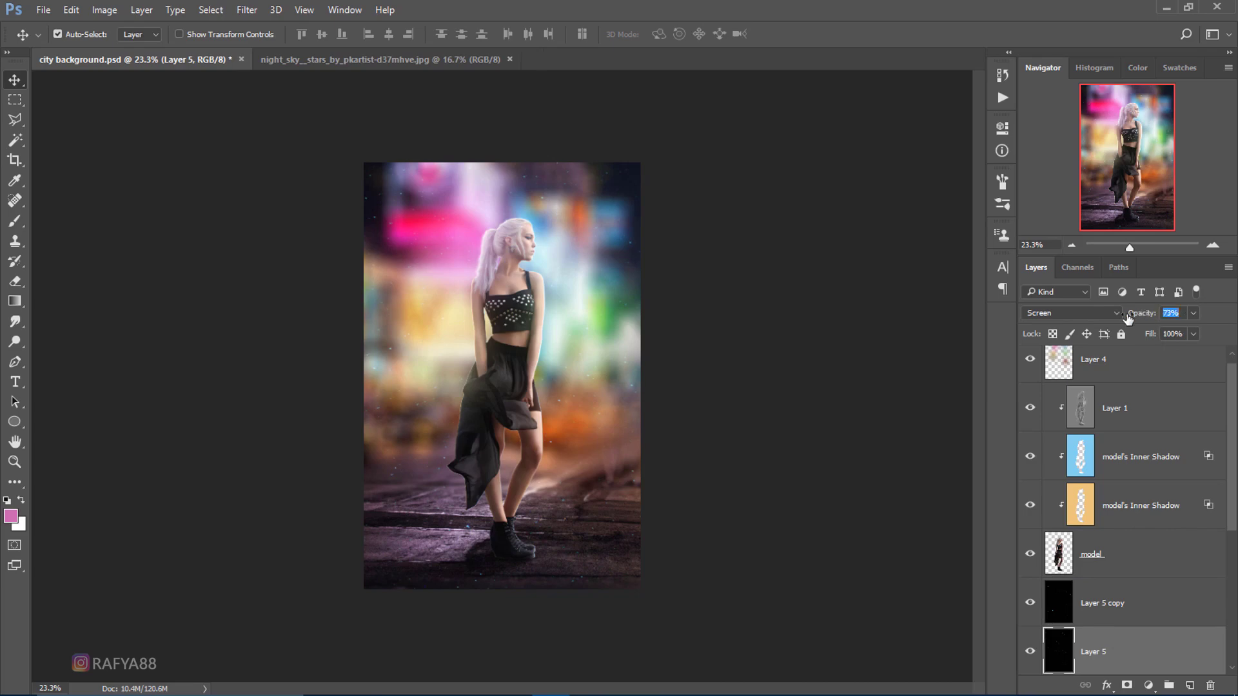
key(Return)
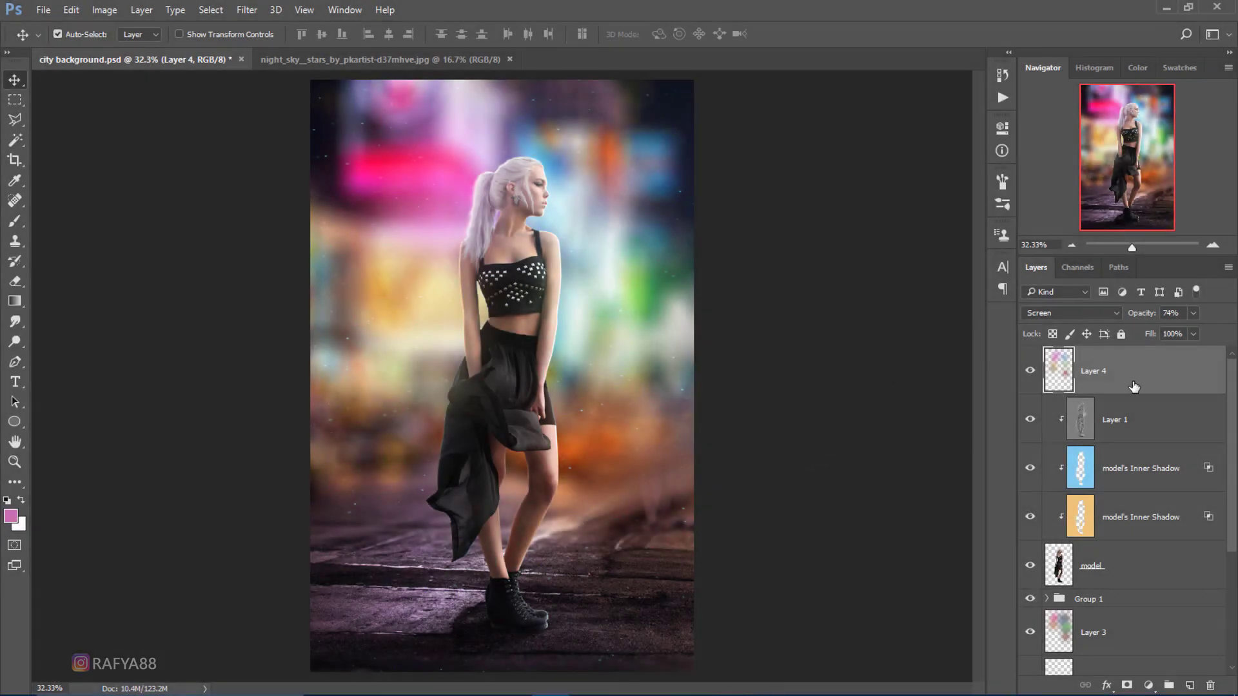
- Duplicate Layer 4 and clip the original to the model in Hard Light at 52% opacity
click(1030, 372)
key(ctrl+j)
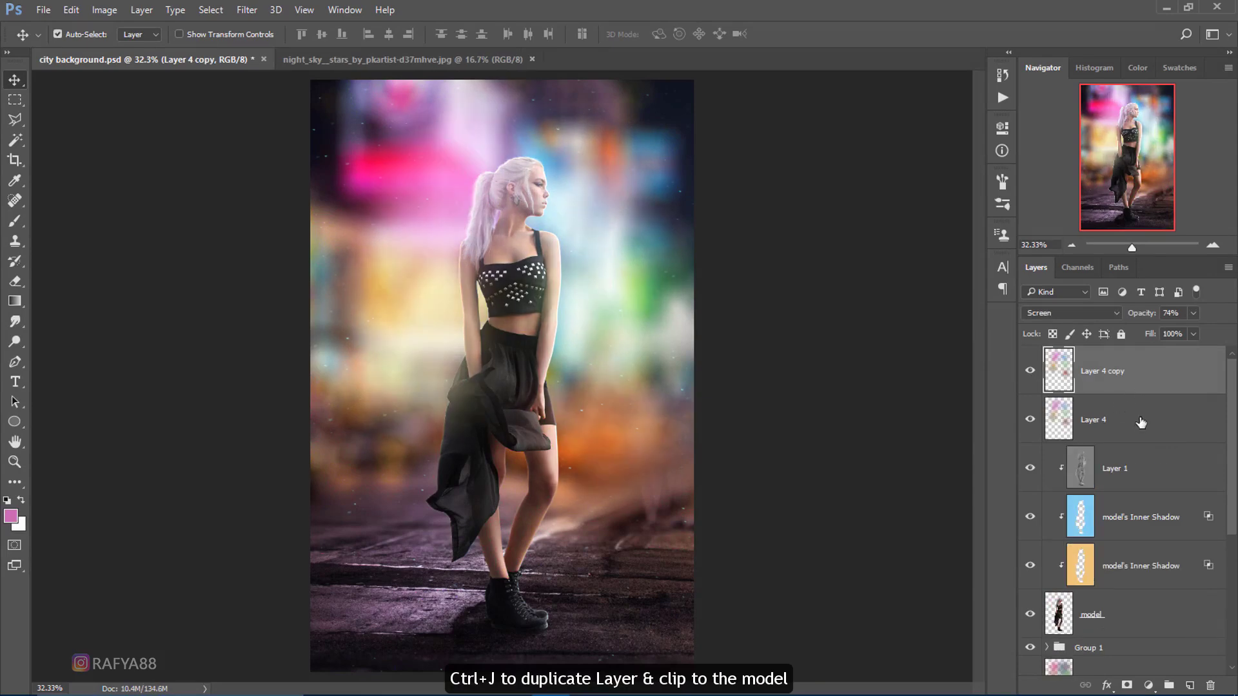
right_click(1139, 436)
click(912, 394)
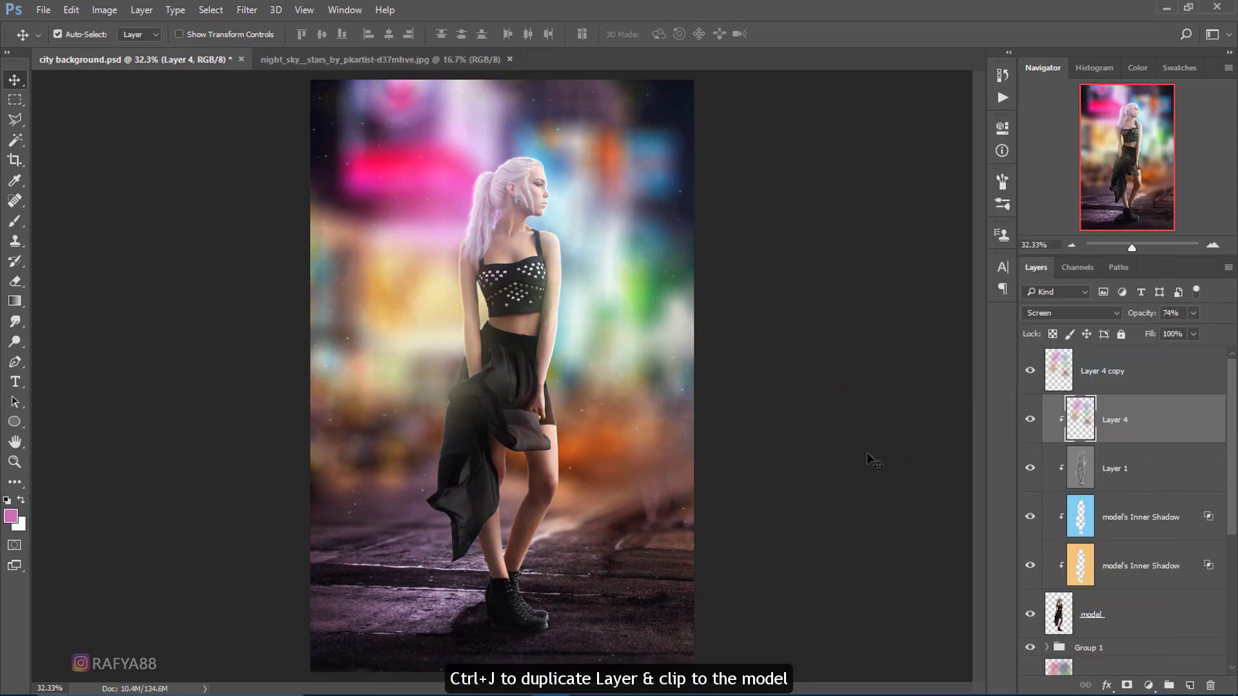
click(1060, 313)
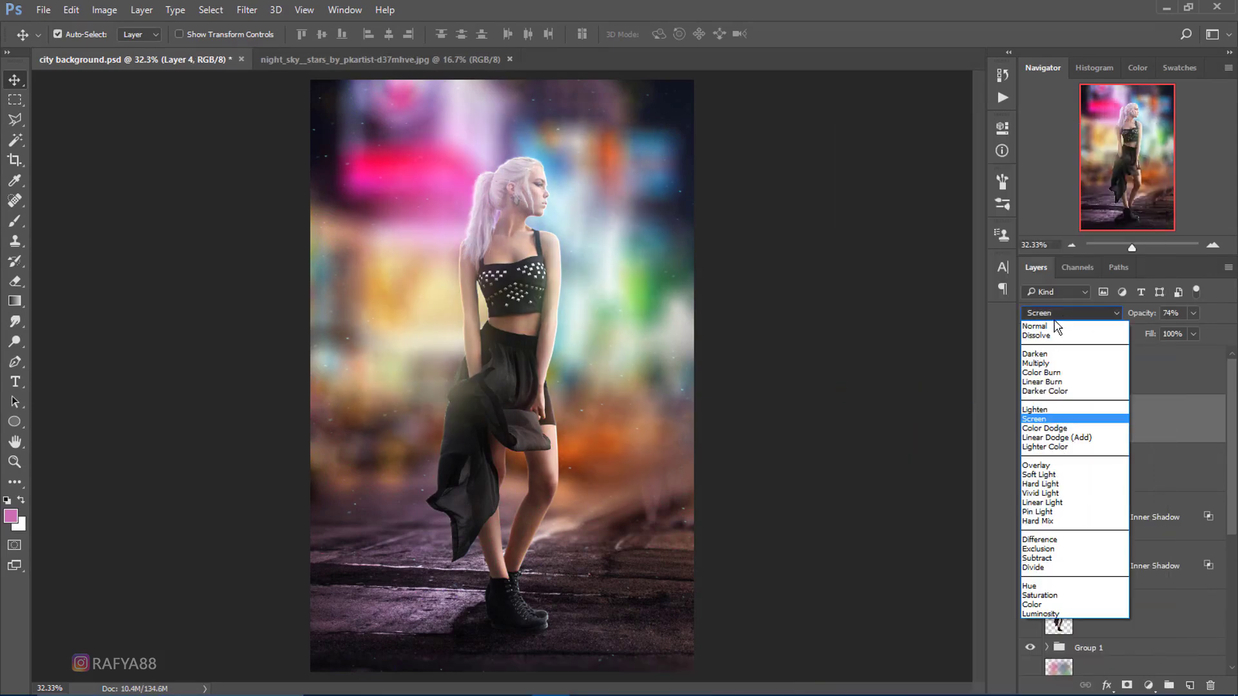
click(1048, 484)
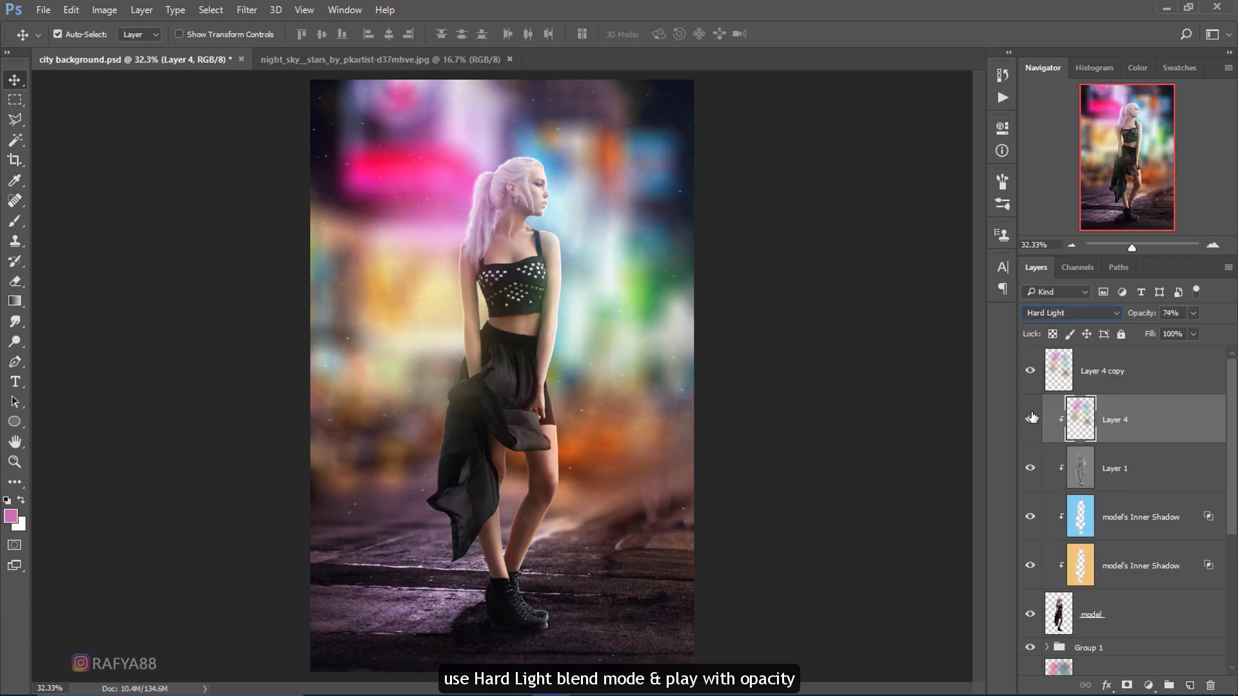
drag(1145, 315, 1127, 315)
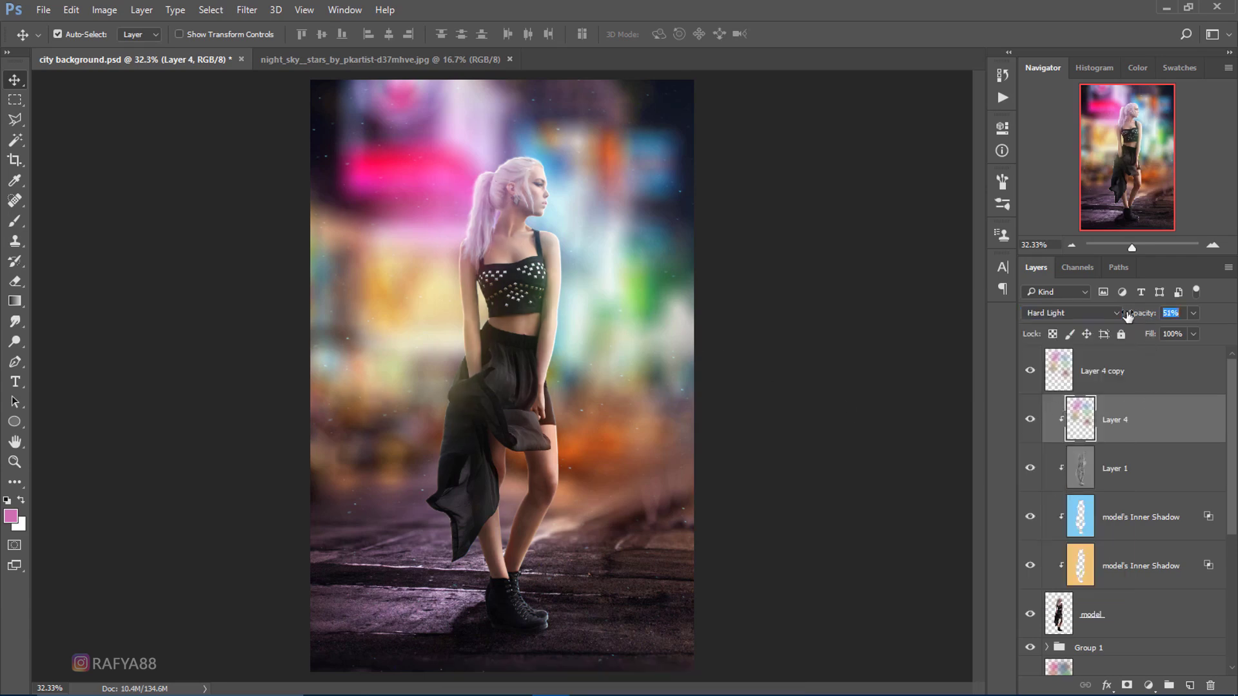
click(1031, 419)
click(1105, 372)
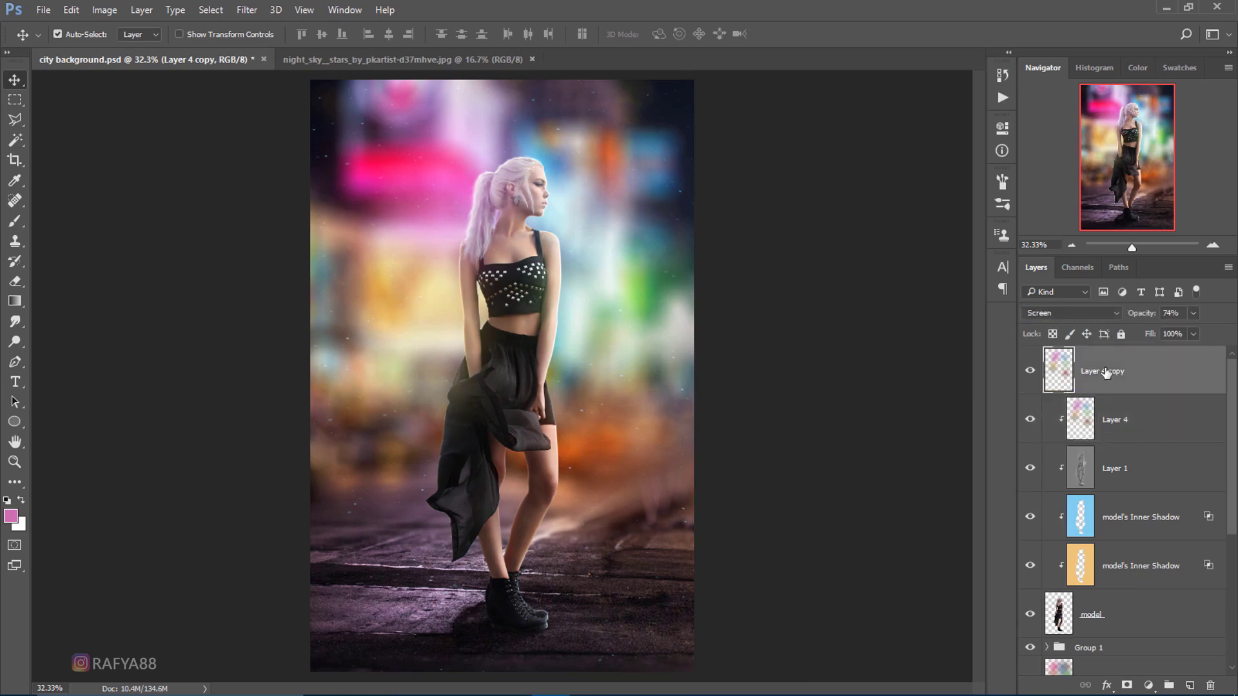
- Stamp the visible image into a new layer, duplicate it, and Gaussian-blur the copy at 22.2 px
key(ctrl+shift+alt+e)
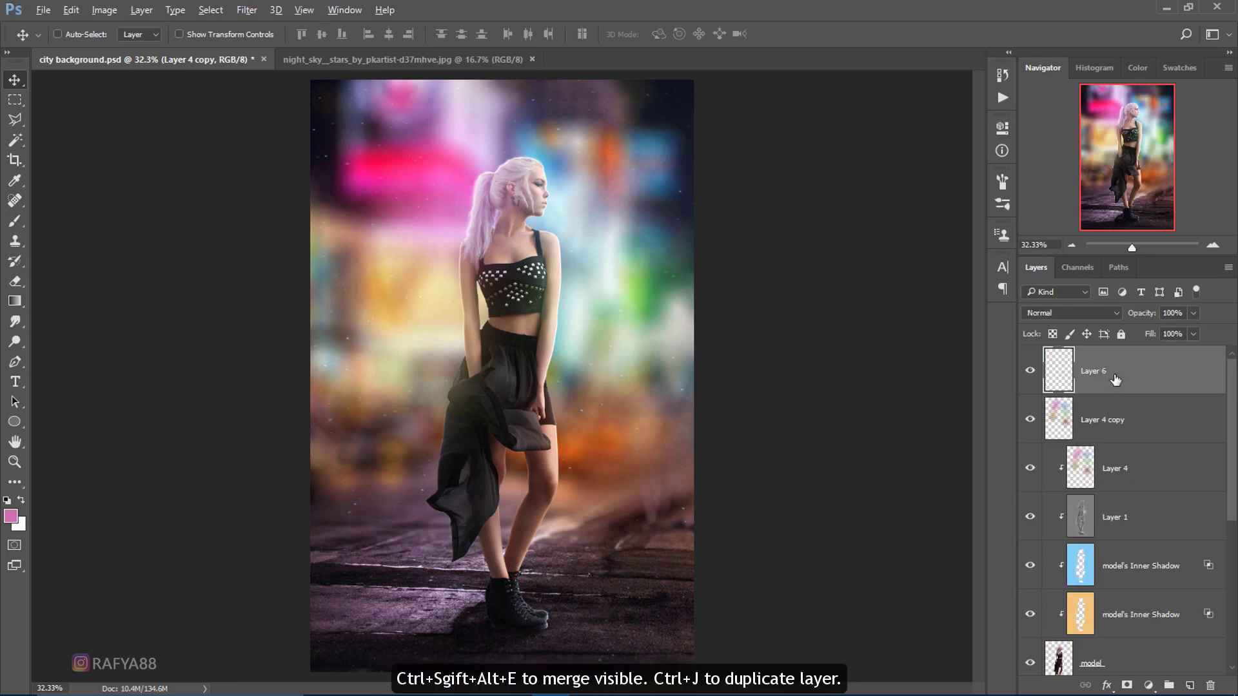
key(ctrl+j)
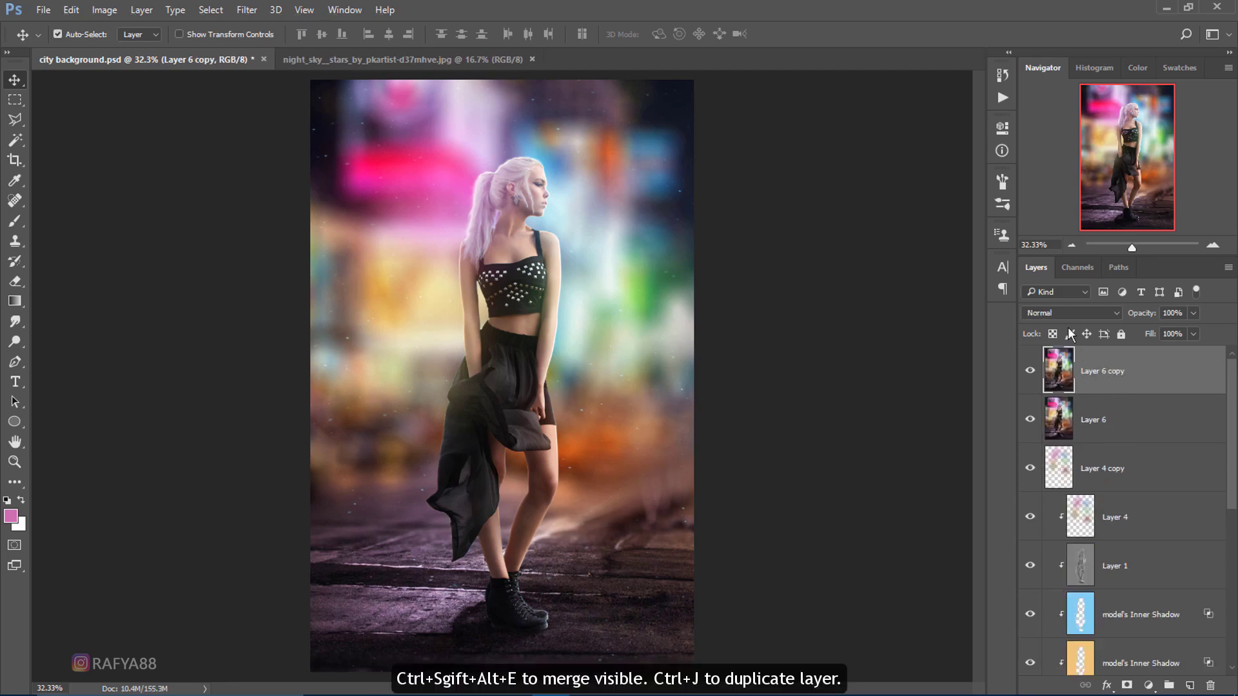
click(247, 10)
mouse_move(253, 180)
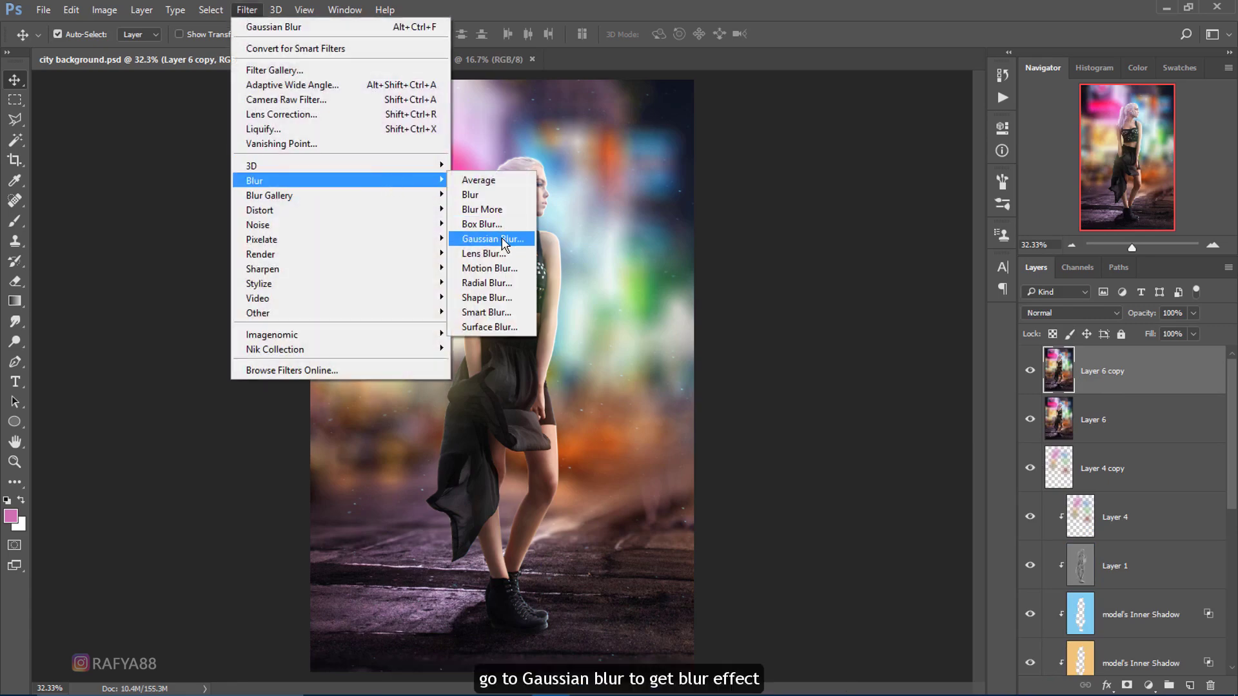
click(503, 244)
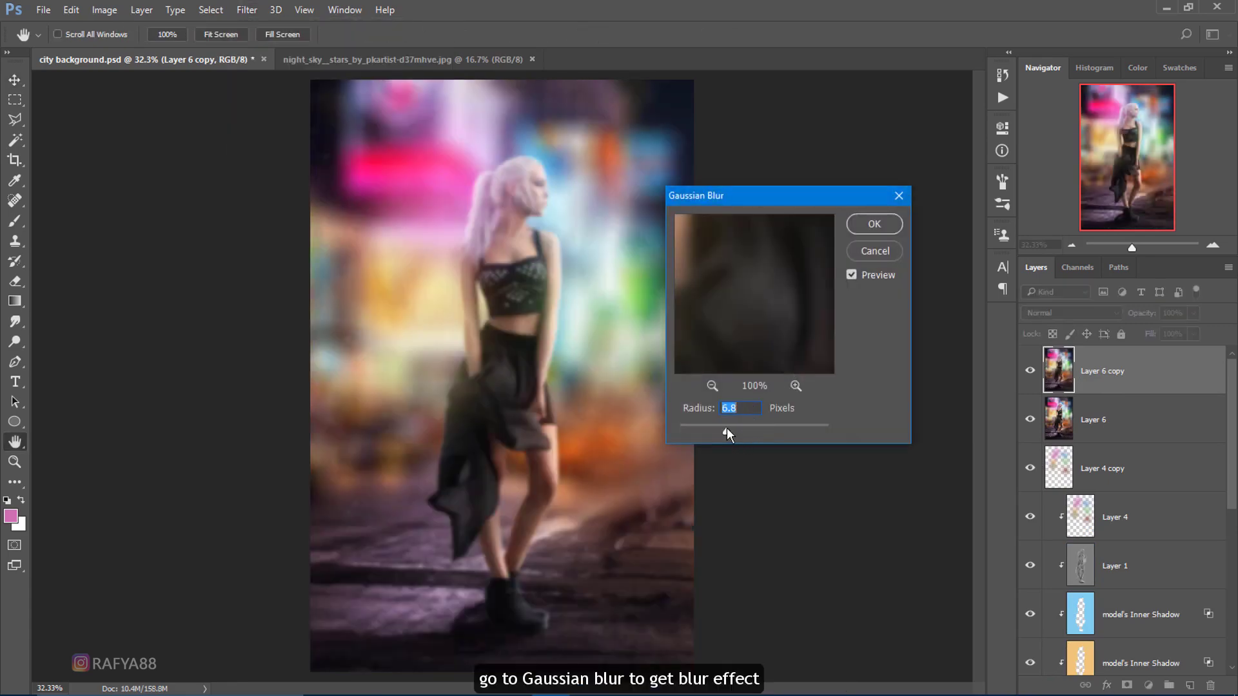
click(730, 427)
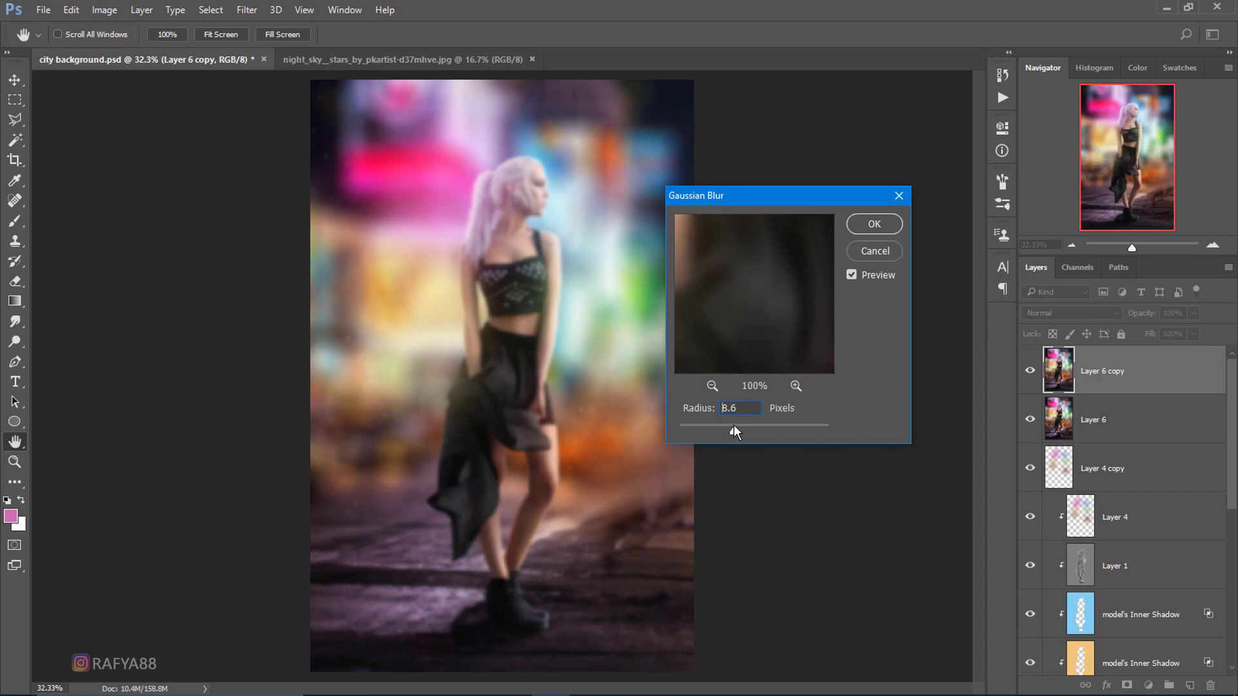
drag(735, 425, 745, 427)
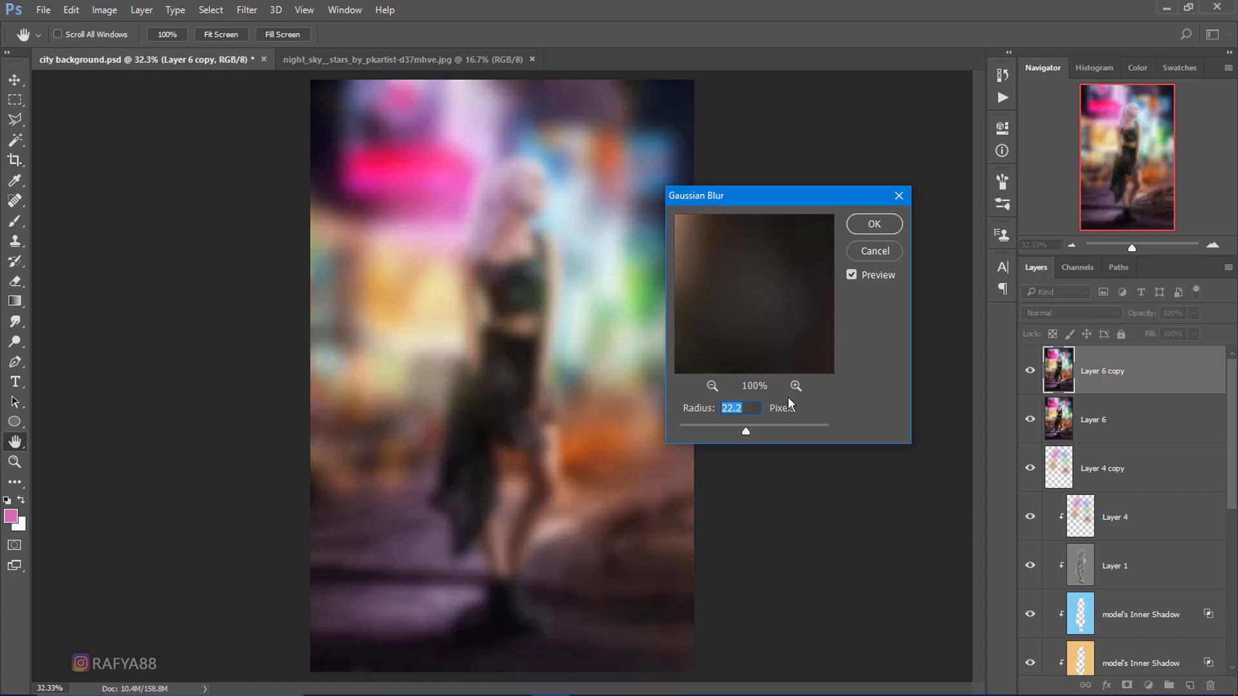
click(873, 223)
- Set the blurred copy to Soft Light blend mode and compare the glow
click(1071, 312)
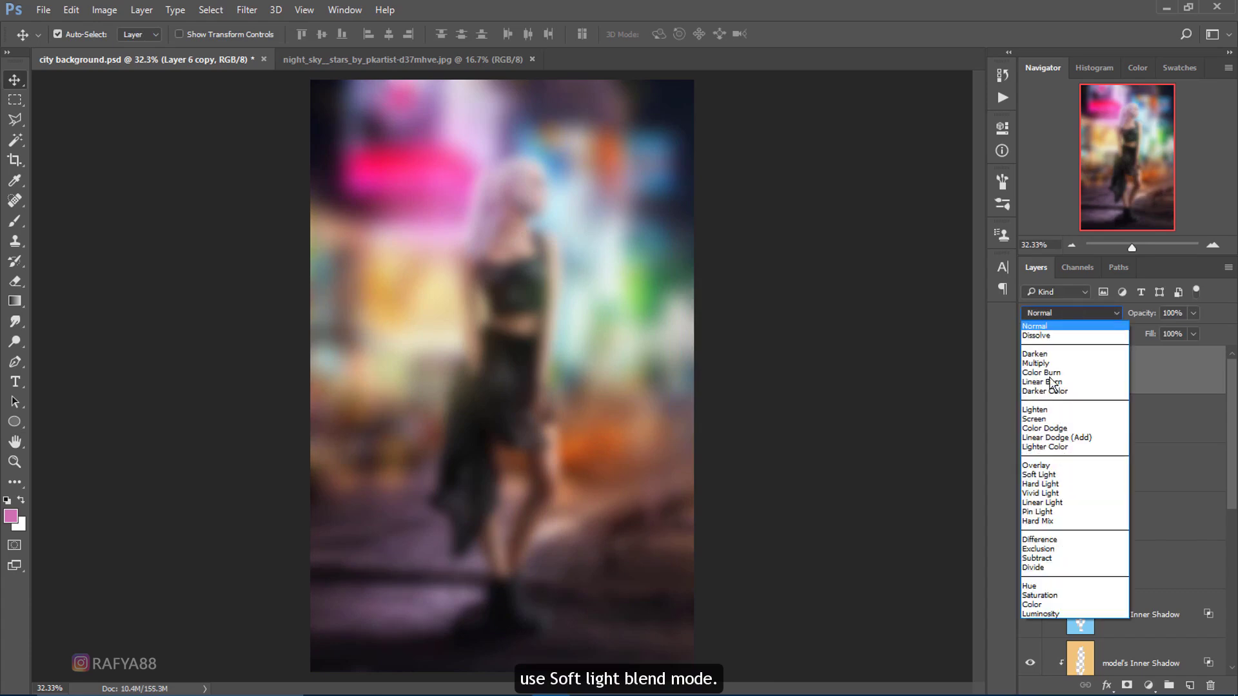
click(1078, 474)
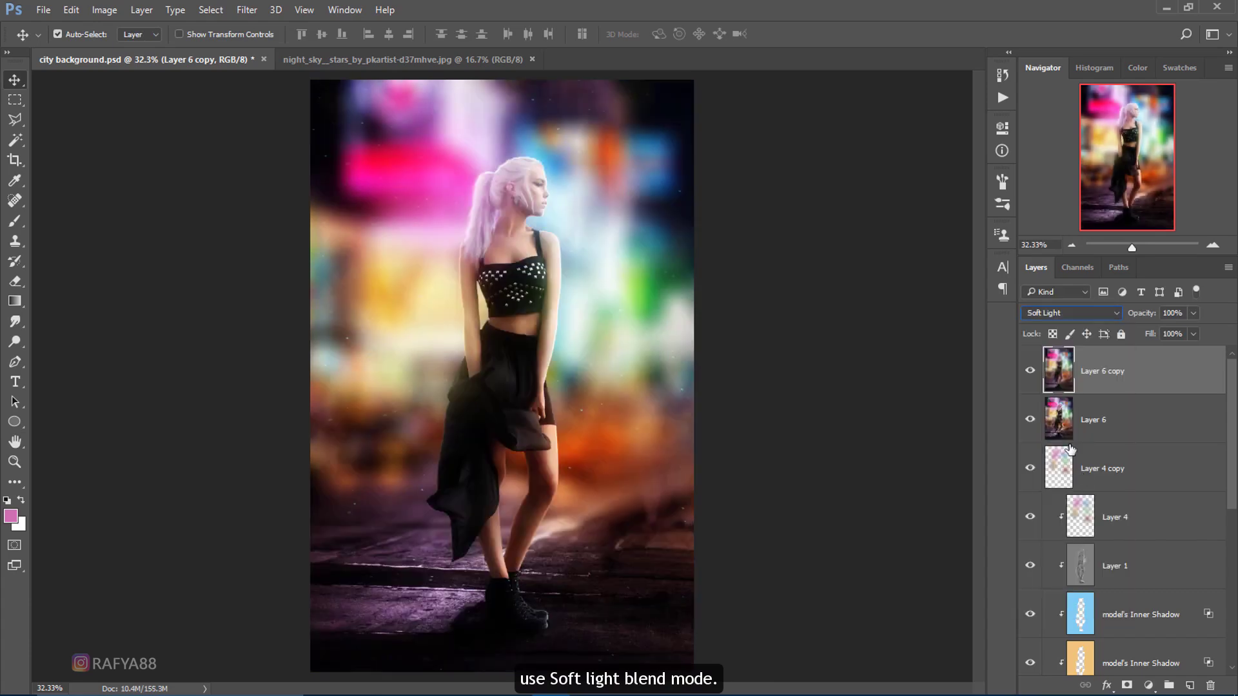
click(1030, 370)
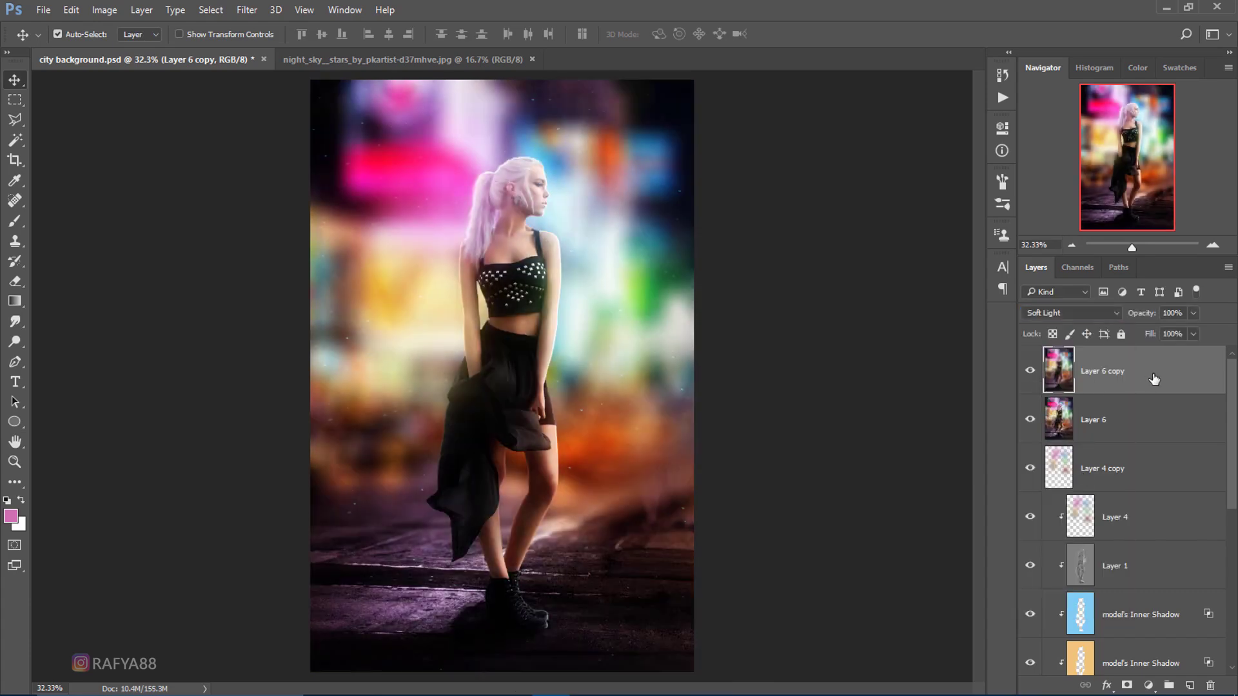
click(1148, 685)
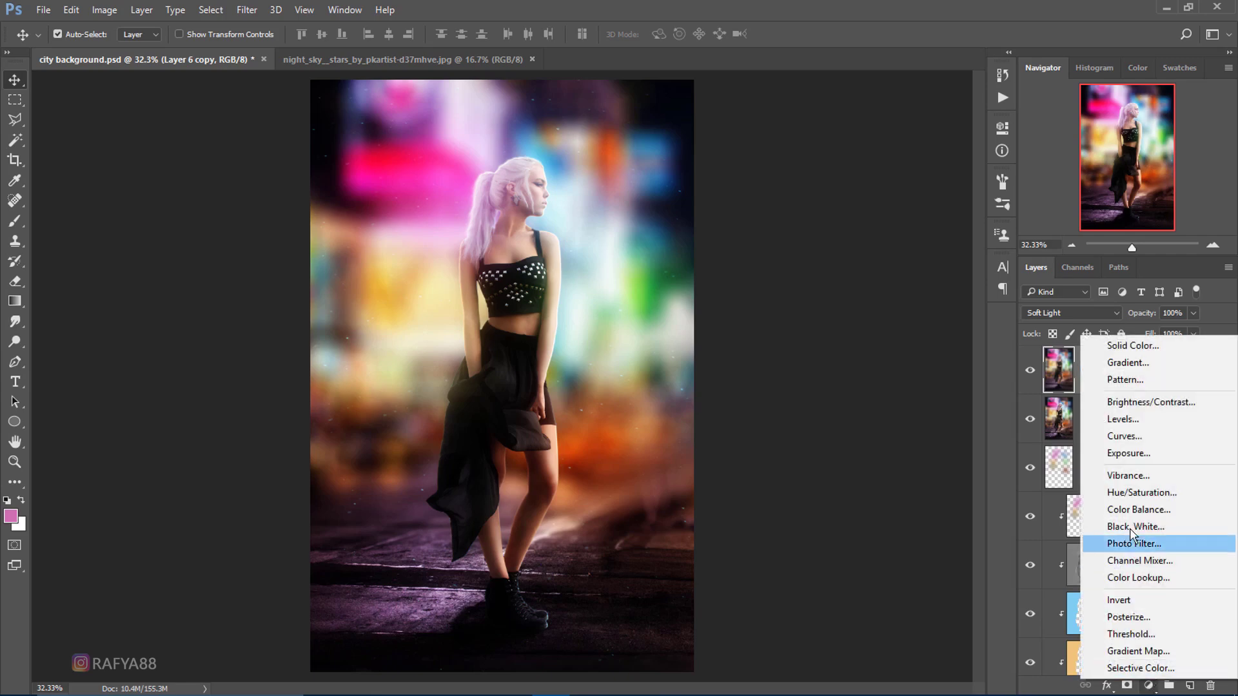
- Add a Levels adjustment raising the RGB black output to about 15, and lower the glow layer's opacity
click(1181, 423)
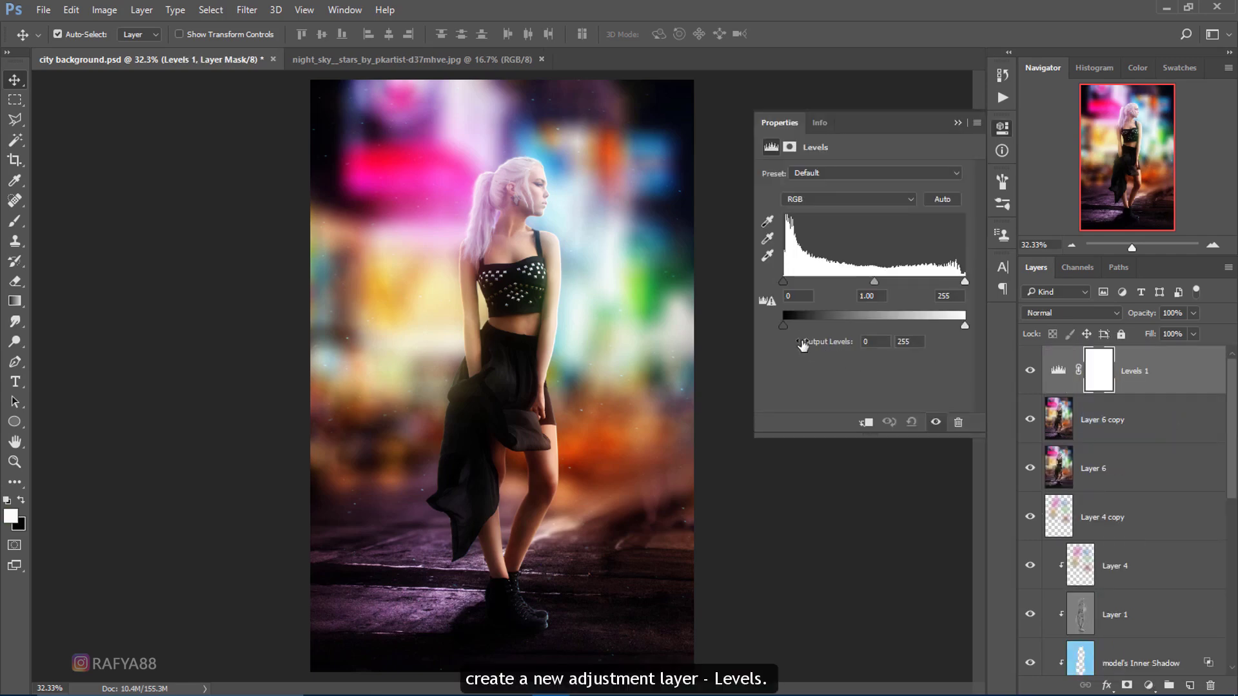
drag(784, 325, 792, 326)
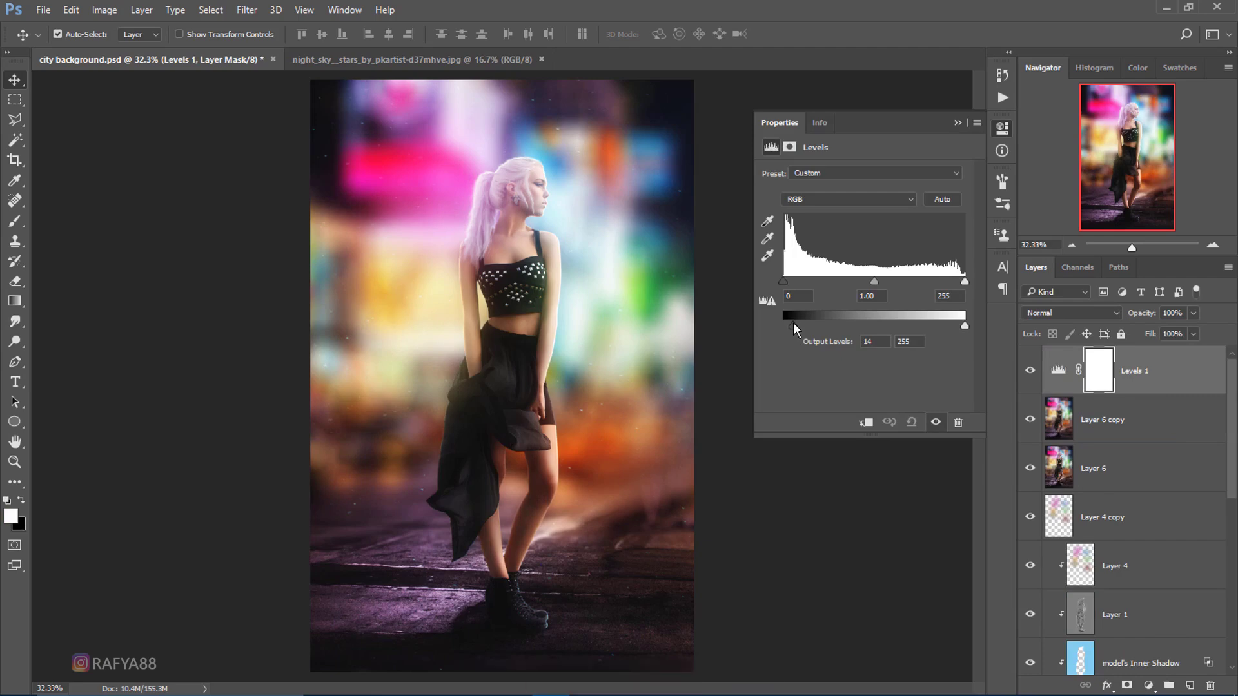
click(1160, 420)
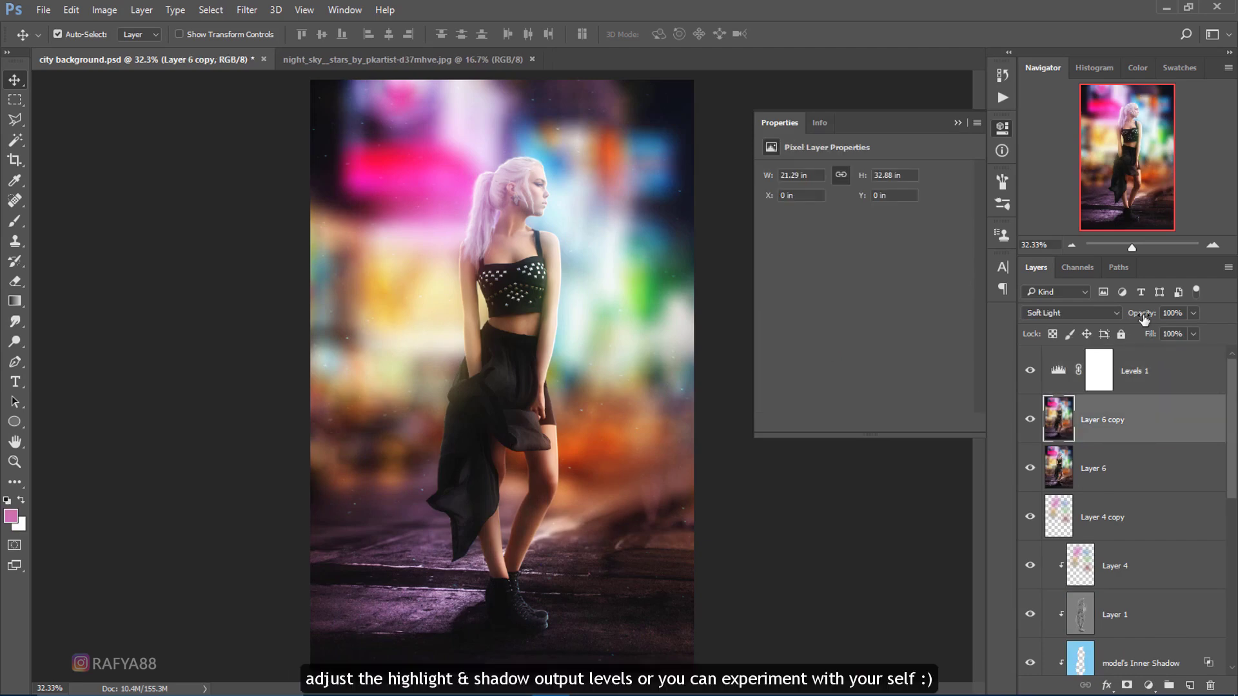
drag(1144, 320, 1112, 317)
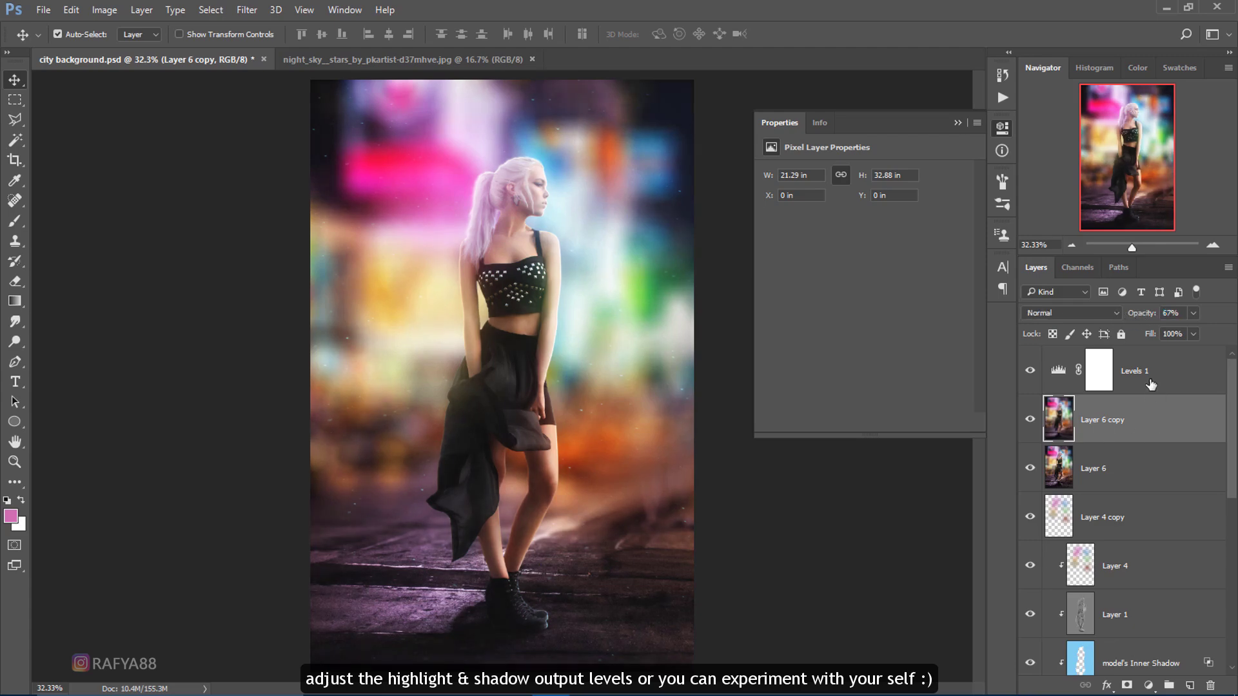
click(1058, 371)
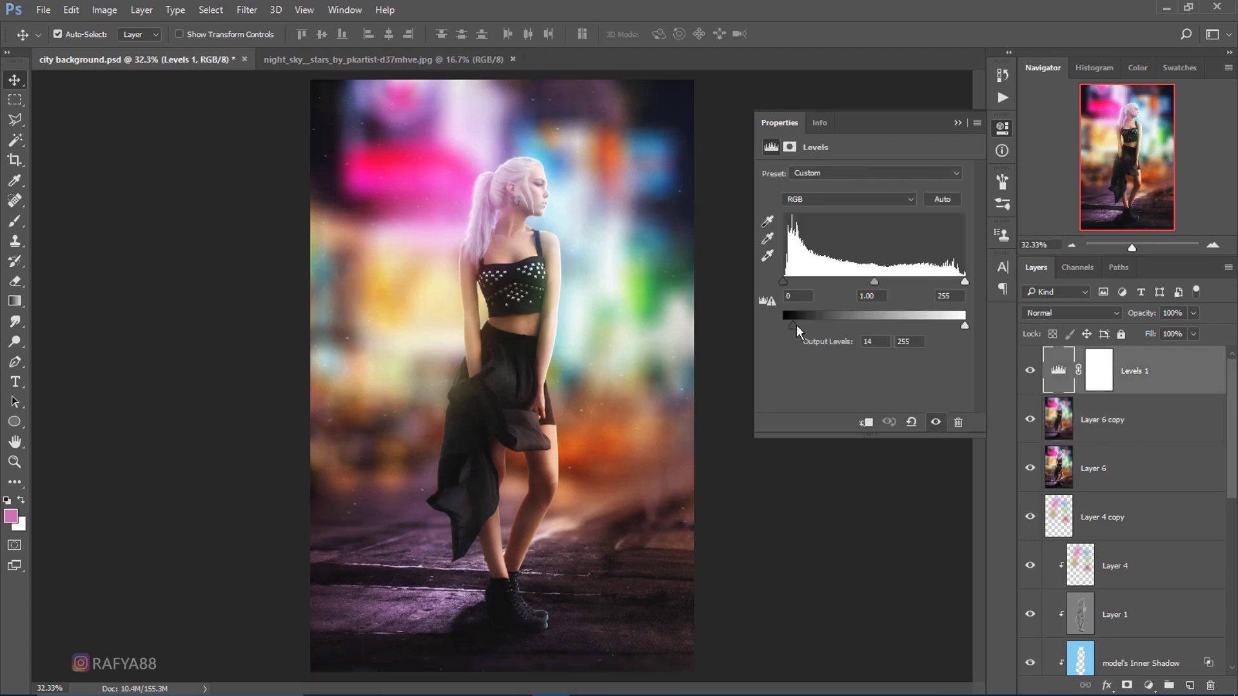
drag(795, 326, 797, 325)
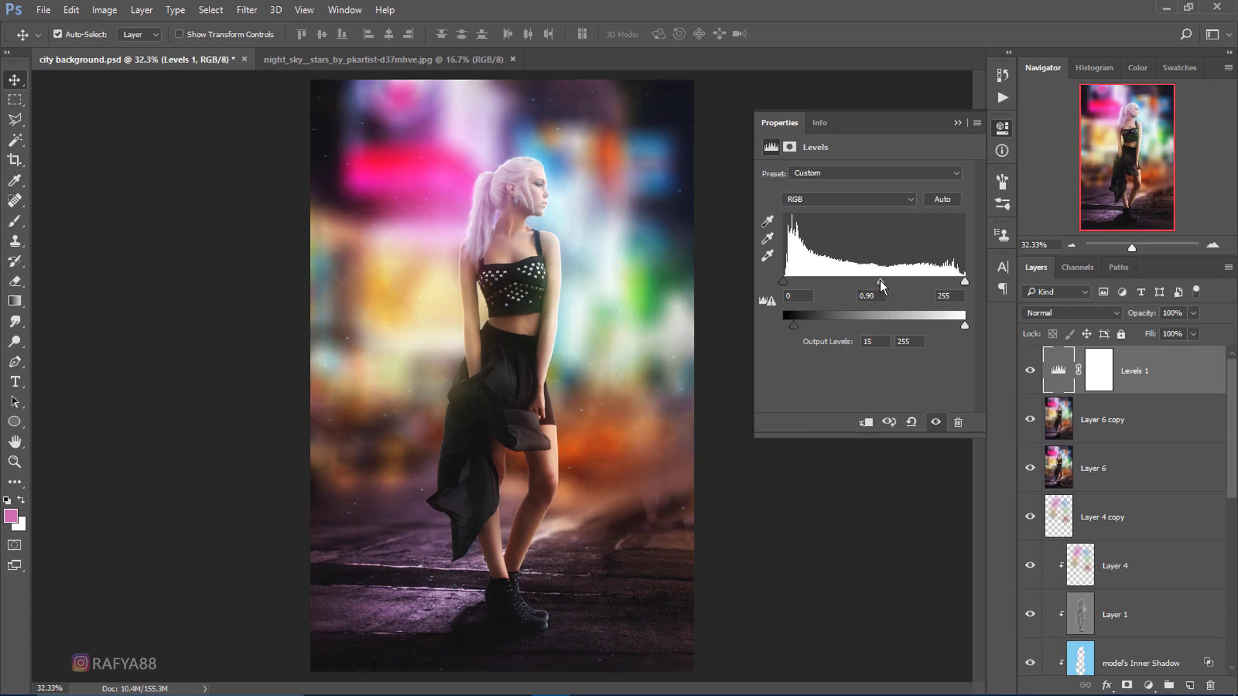
- Set Blue output levels to 7–242 and Red output minimum to 4, then compare
click(825, 199)
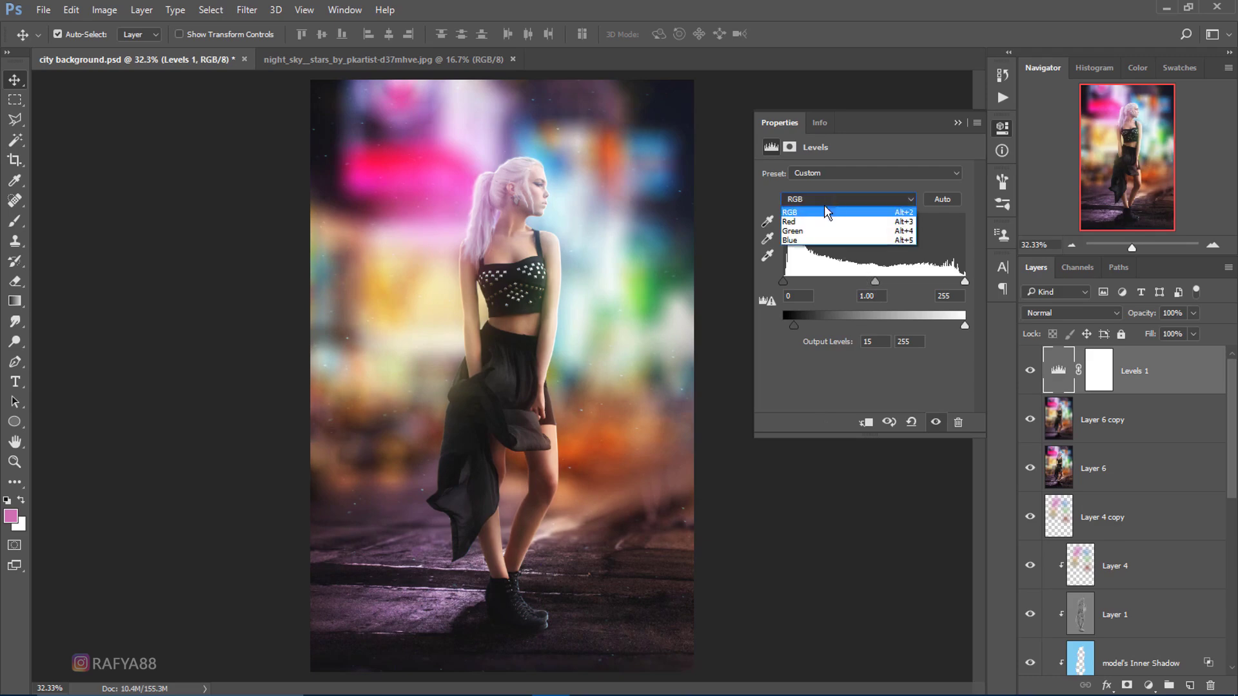
click(832, 240)
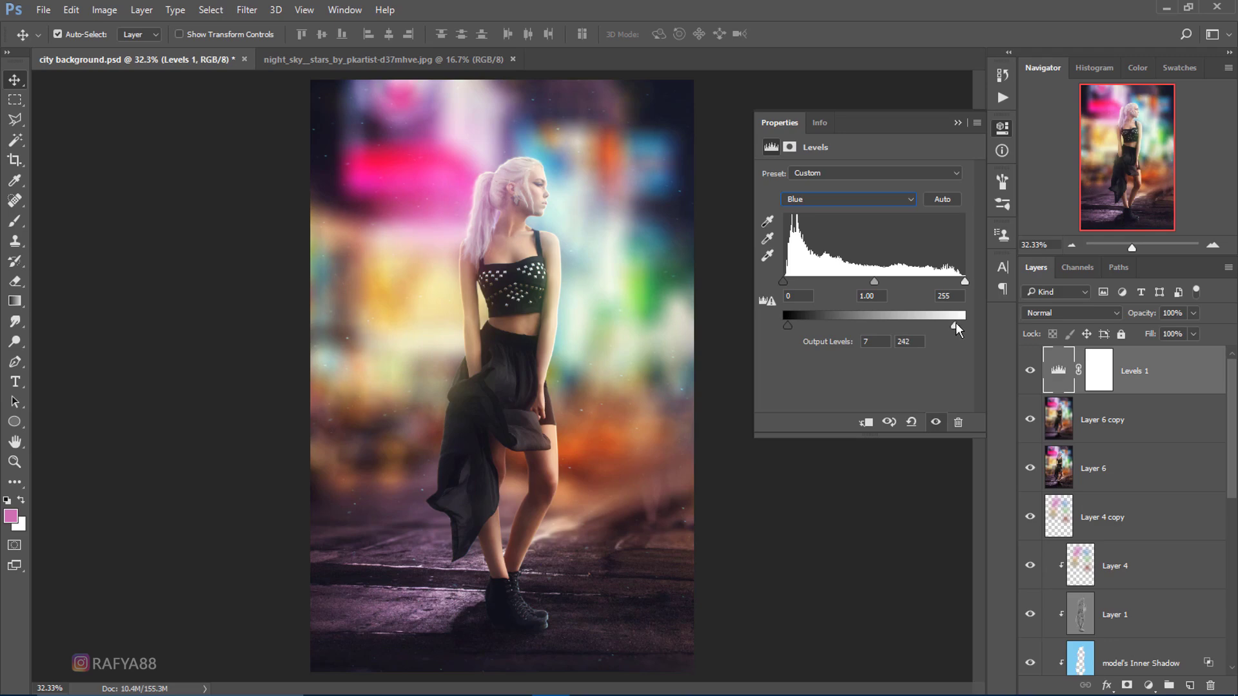
click(823, 202)
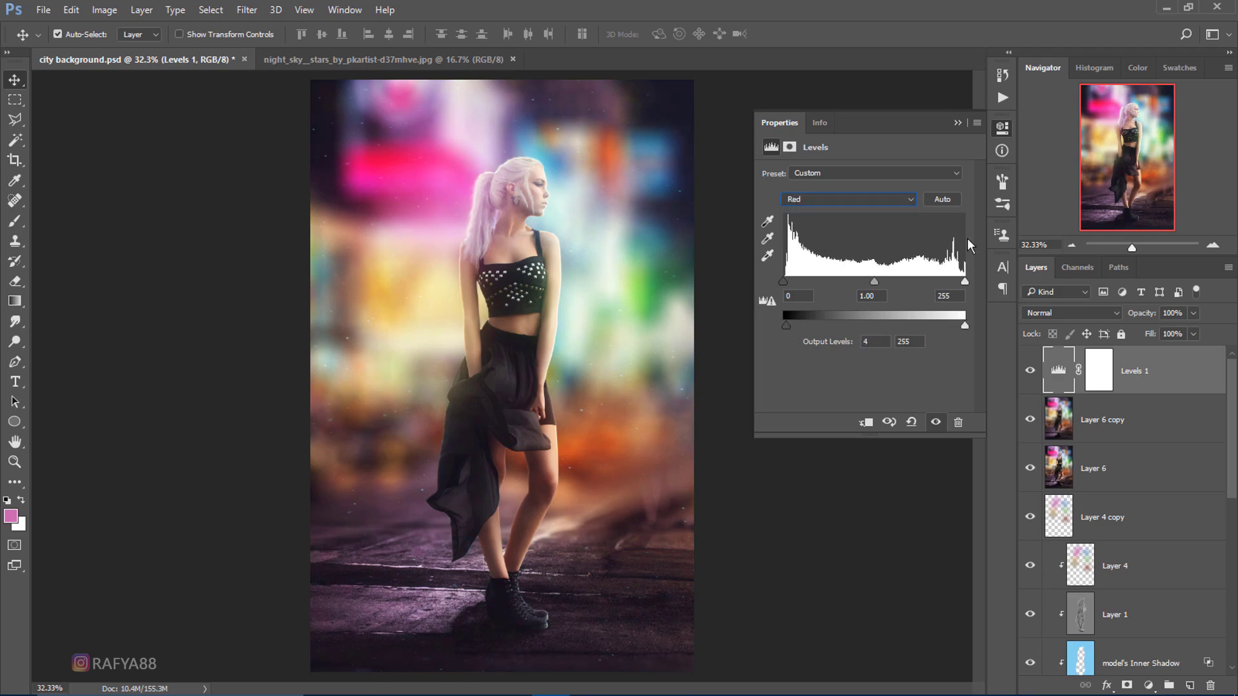
click(957, 123)
click(1031, 370)
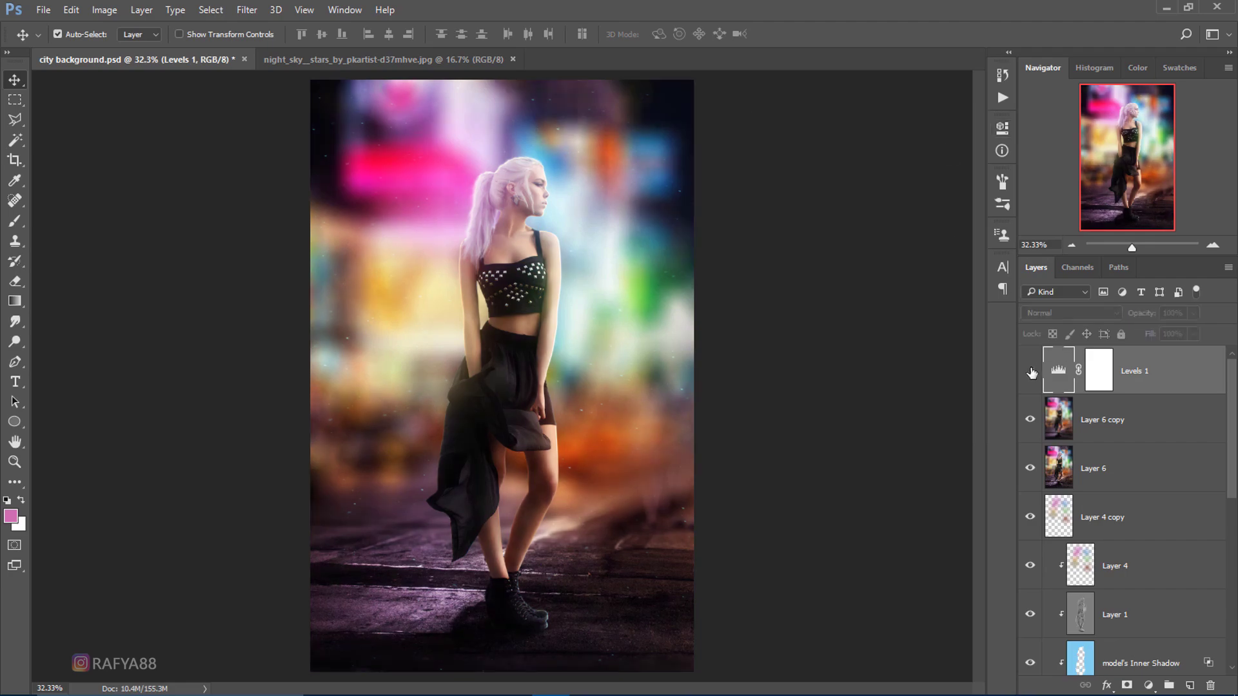
click(1031, 371)
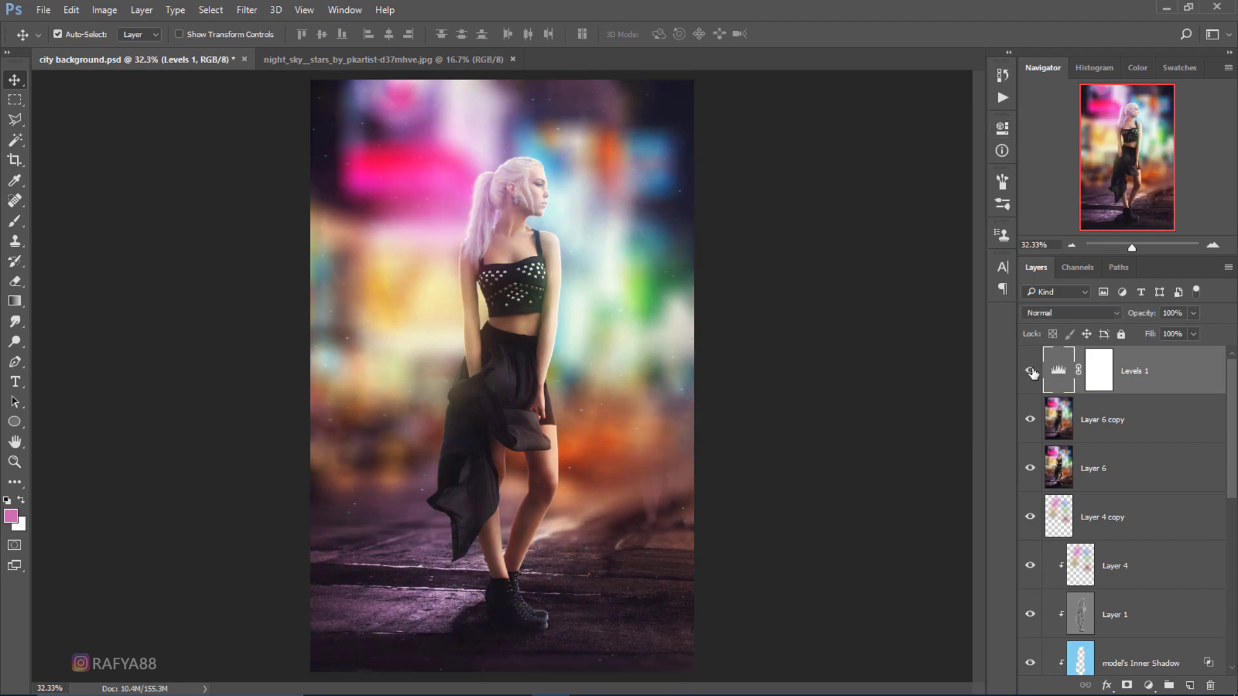